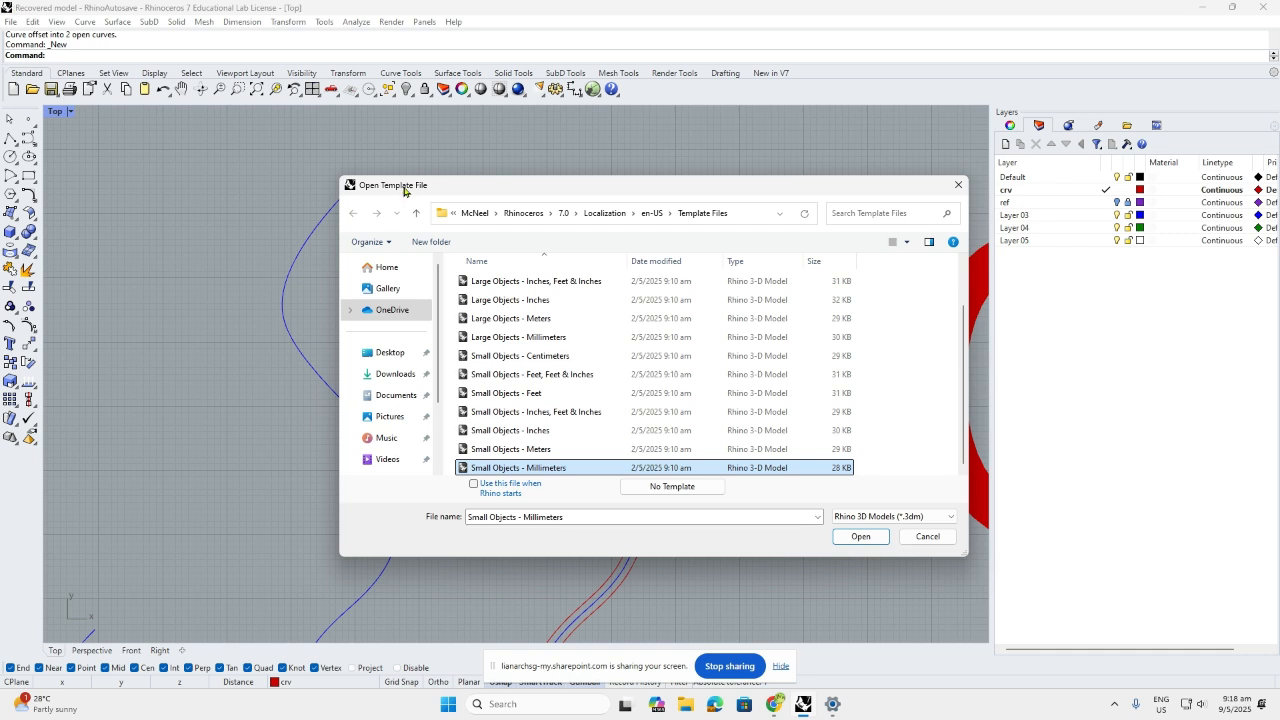
Start a new model from the Small Objects - Millimeters template
click(867, 539)
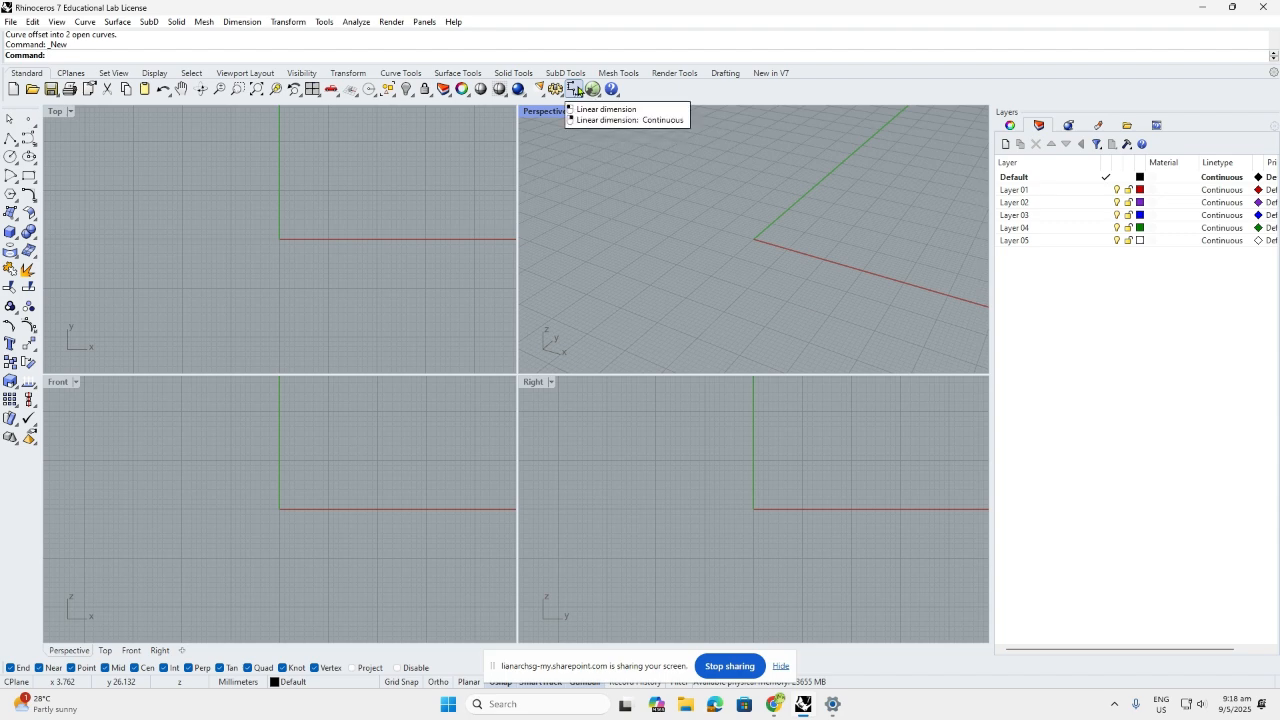
Through the Units command, set absolute tolerance to 1 with Millimeters kept as model units
text(U)
text(nits)
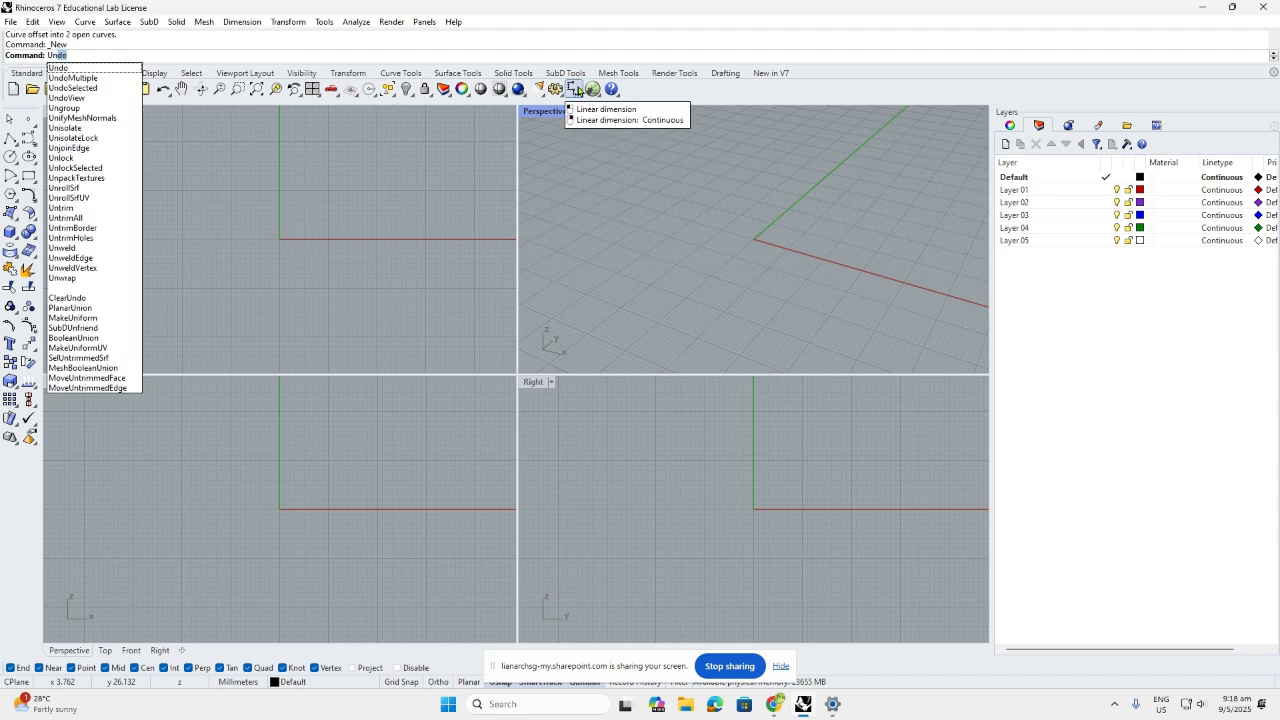
key(Return)
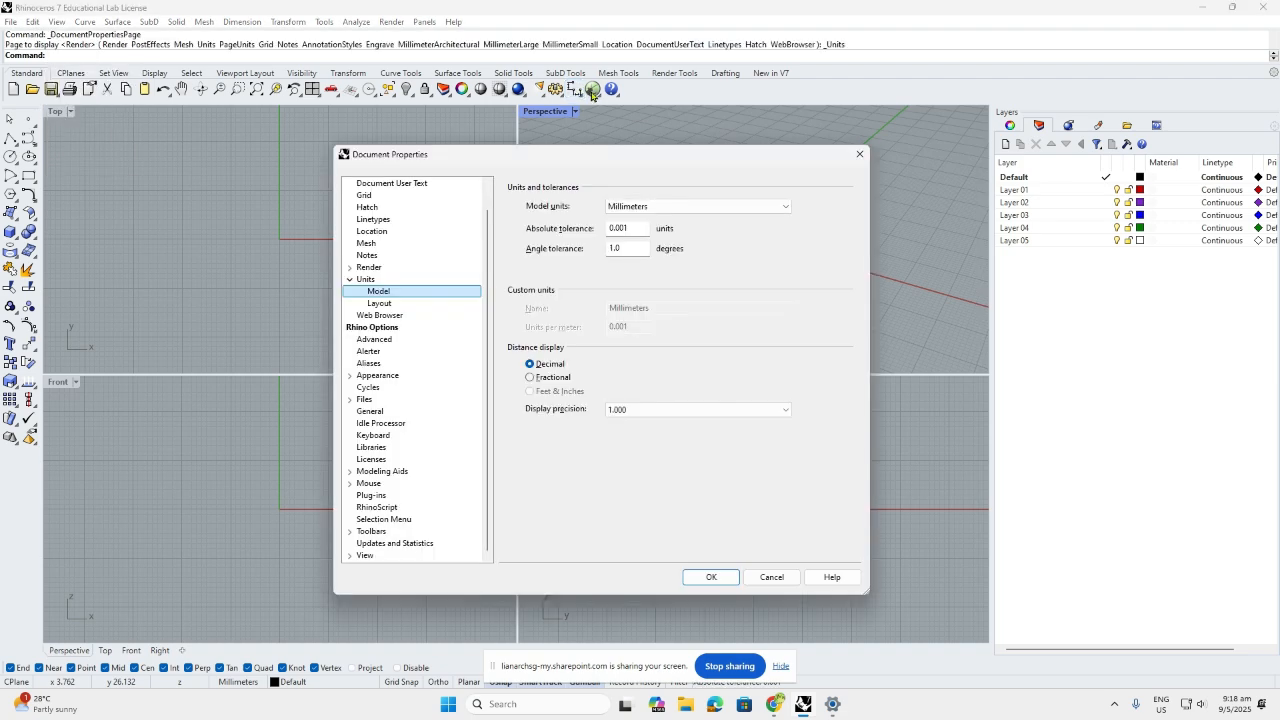
click(774, 208)
click(774, 217)
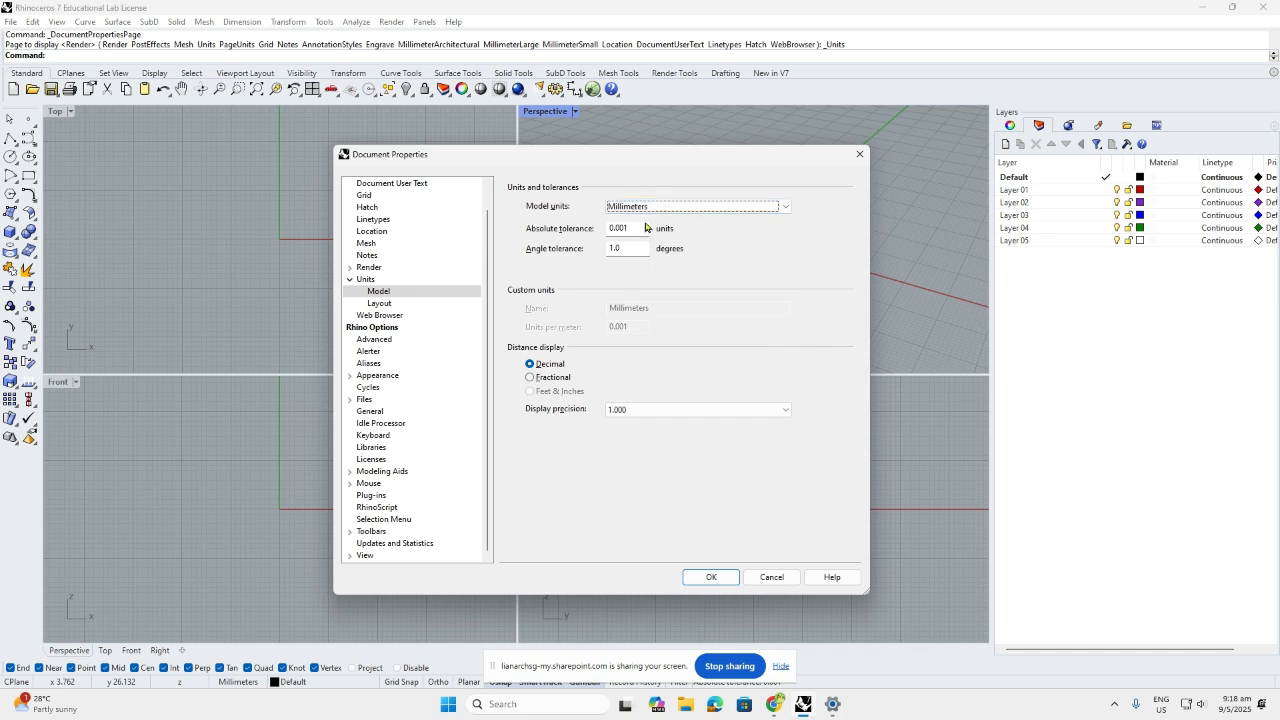
click(637, 227)
double_click(637, 227)
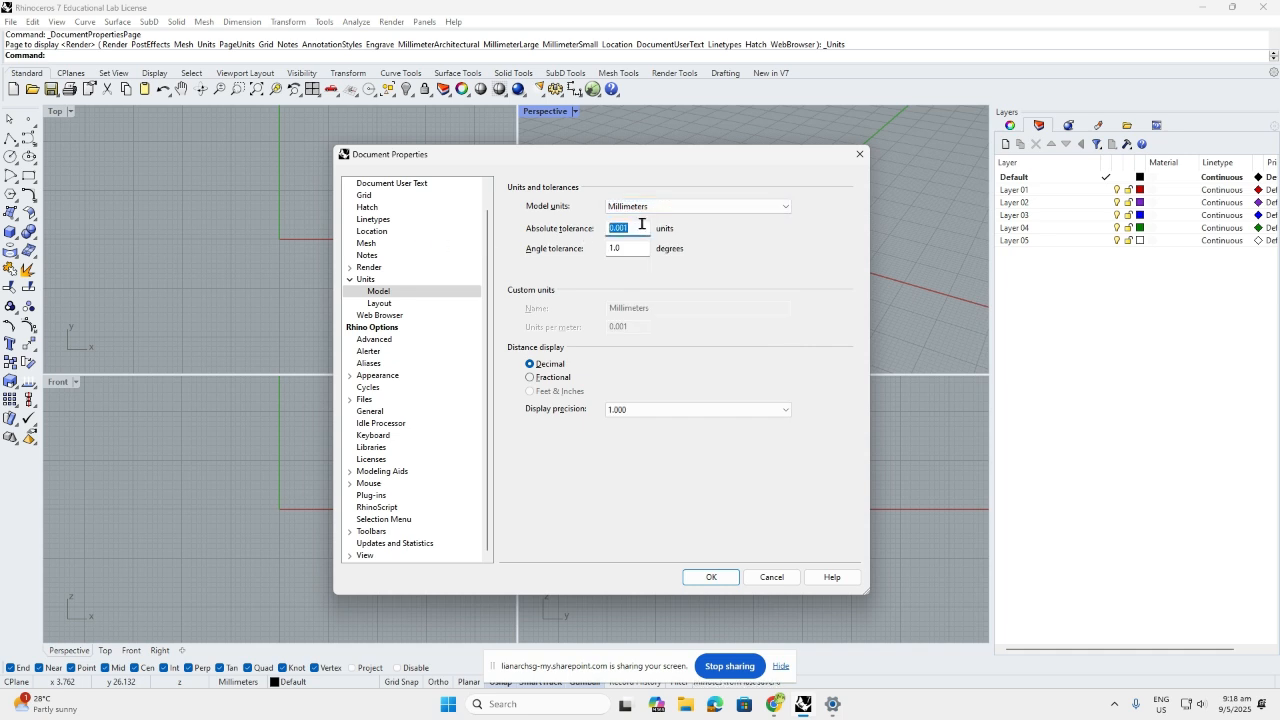
text(1)
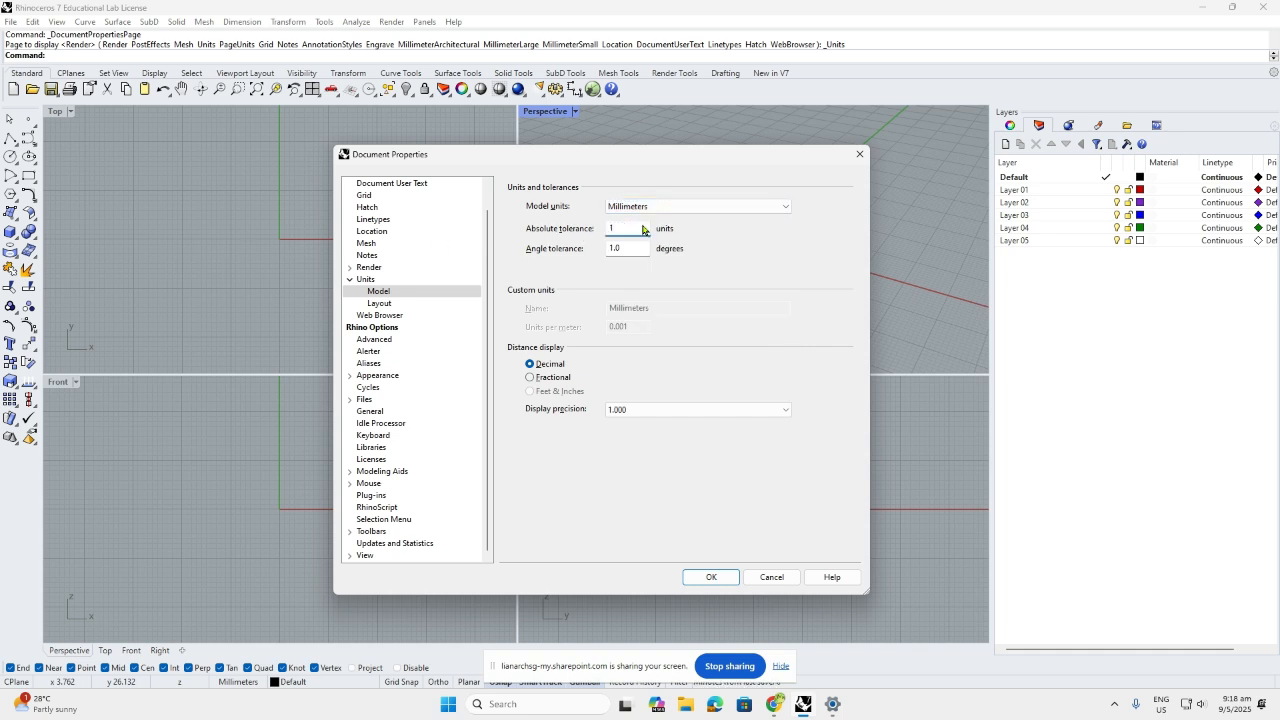
click(726, 579)
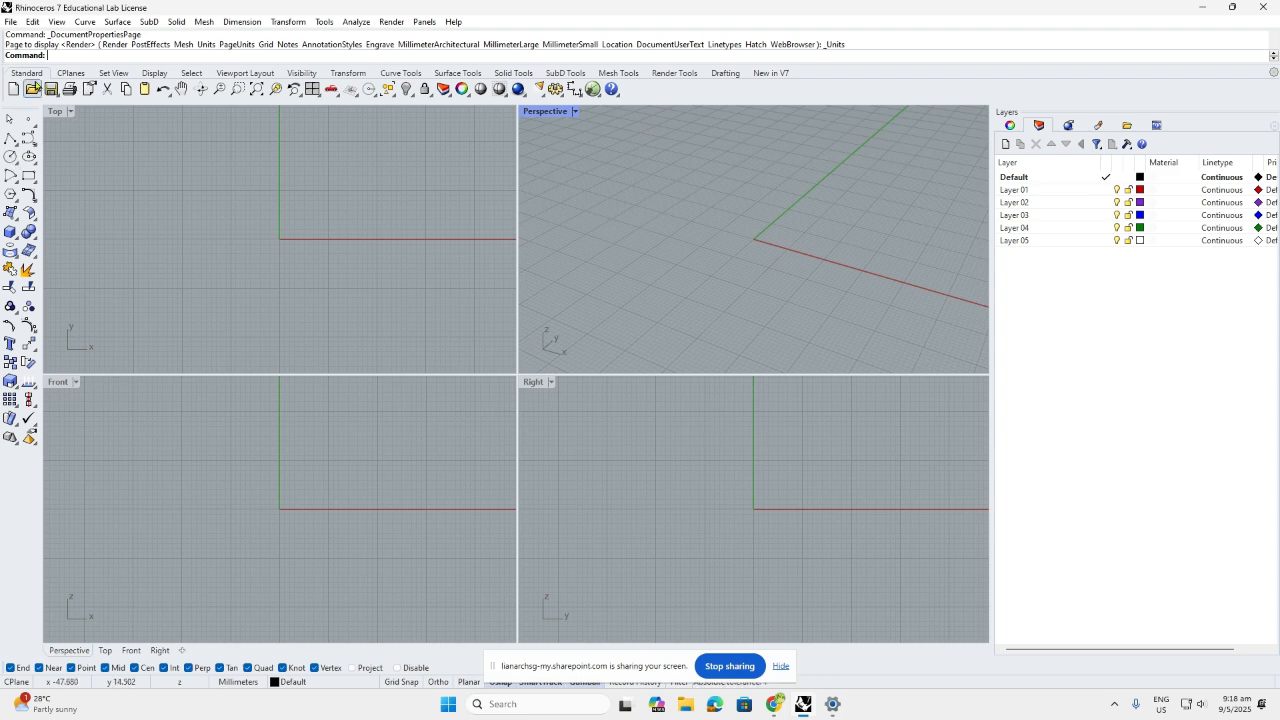
Browse the Display, Viewport Layout and Solid Tools toolbar tabs, then return to Standard
click(168, 76)
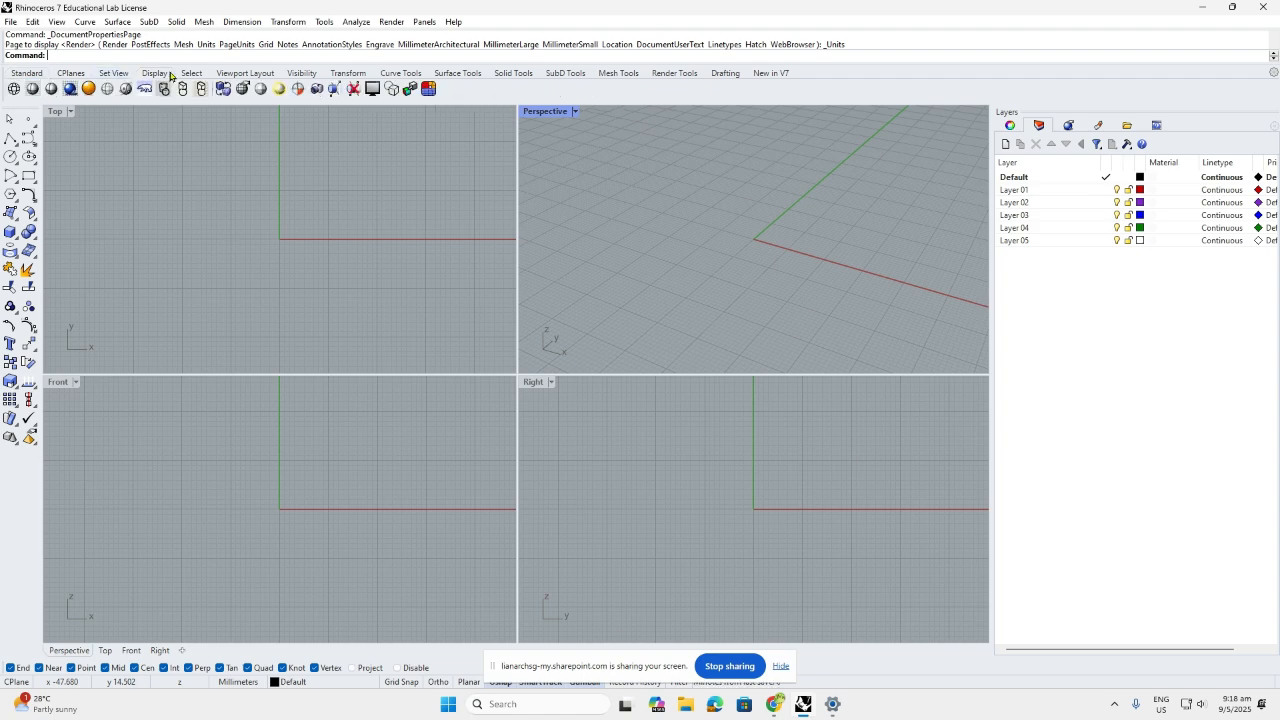
click(231, 76)
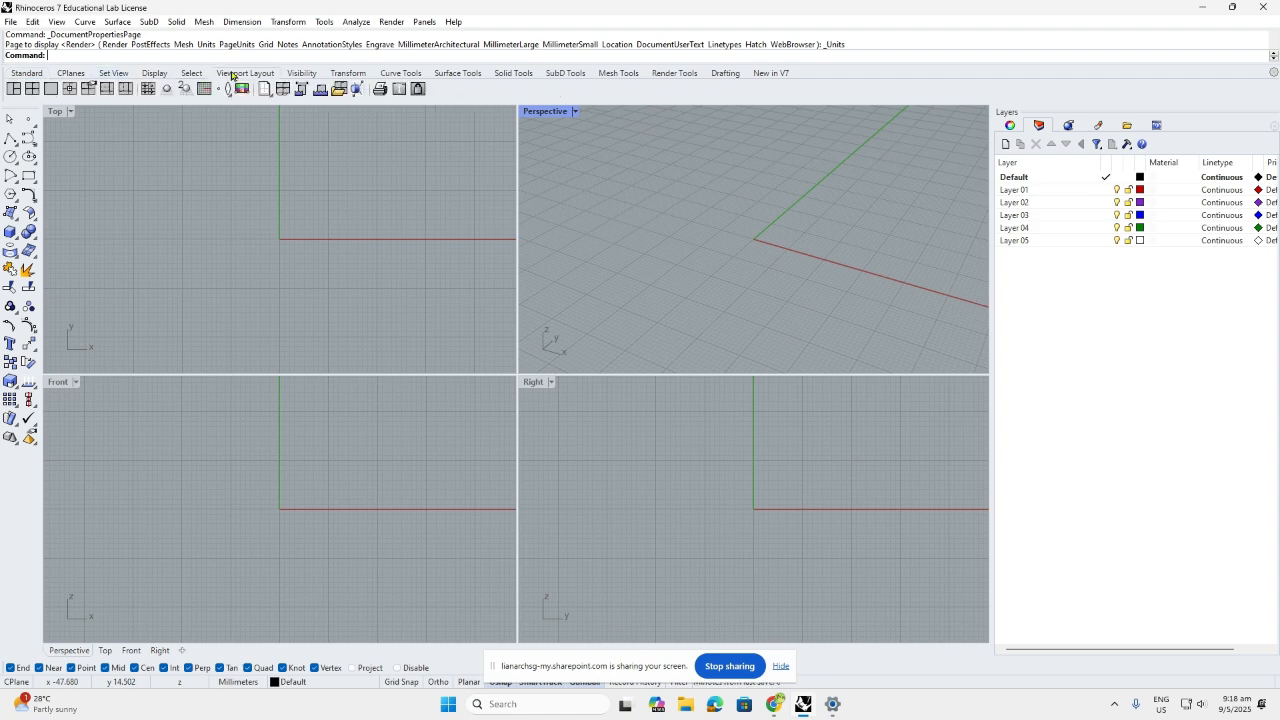
click(503, 76)
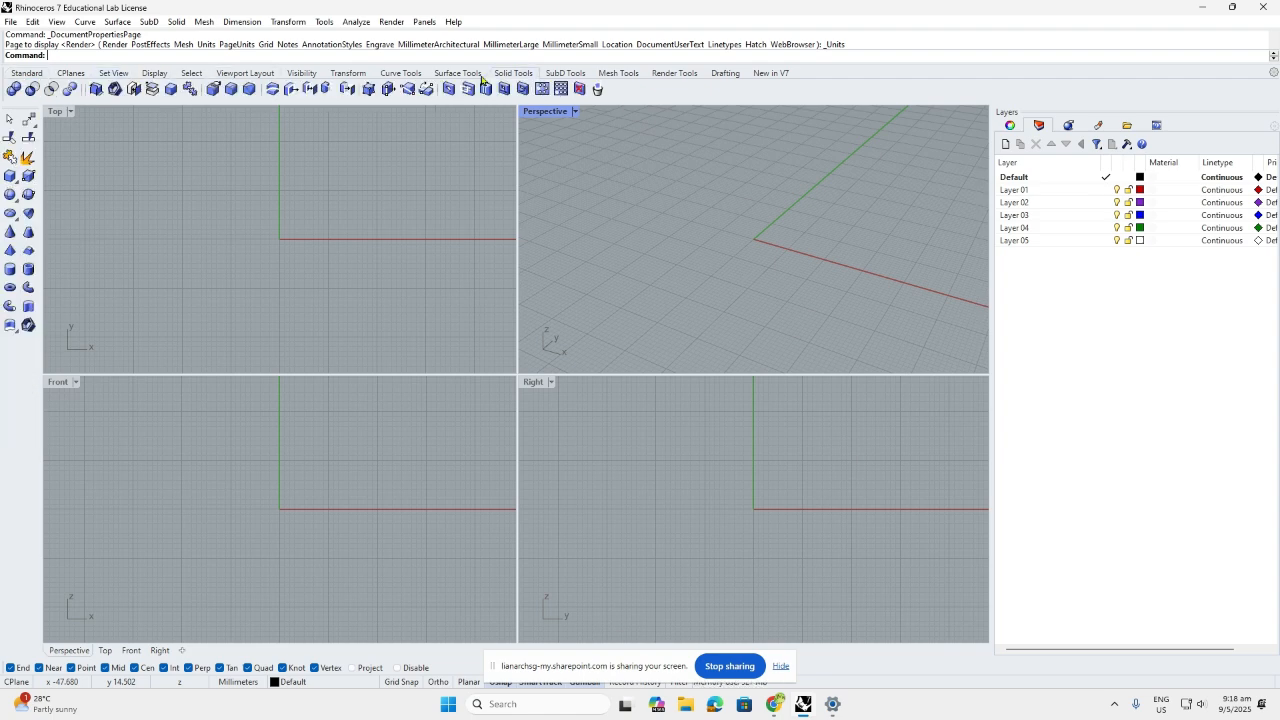
click(28, 74)
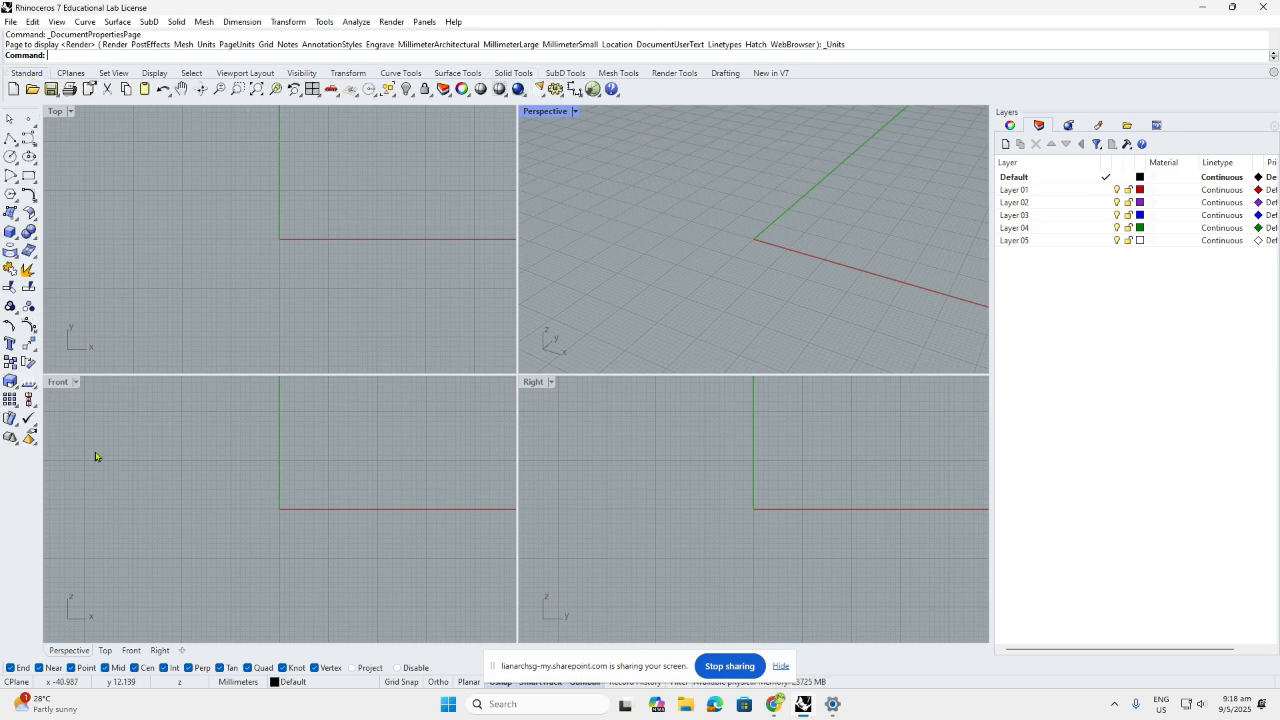
Check the viewport properties, then make Layer 01 the current layer
click(1012, 125)
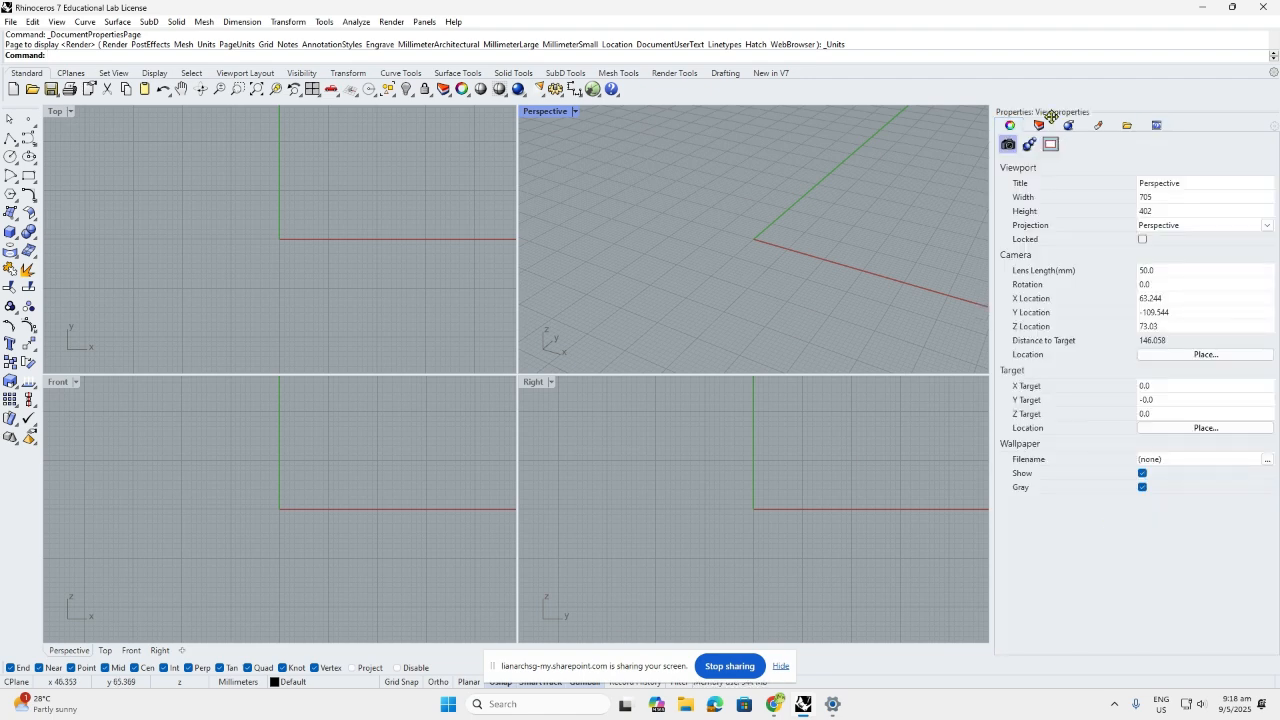
click(1039, 125)
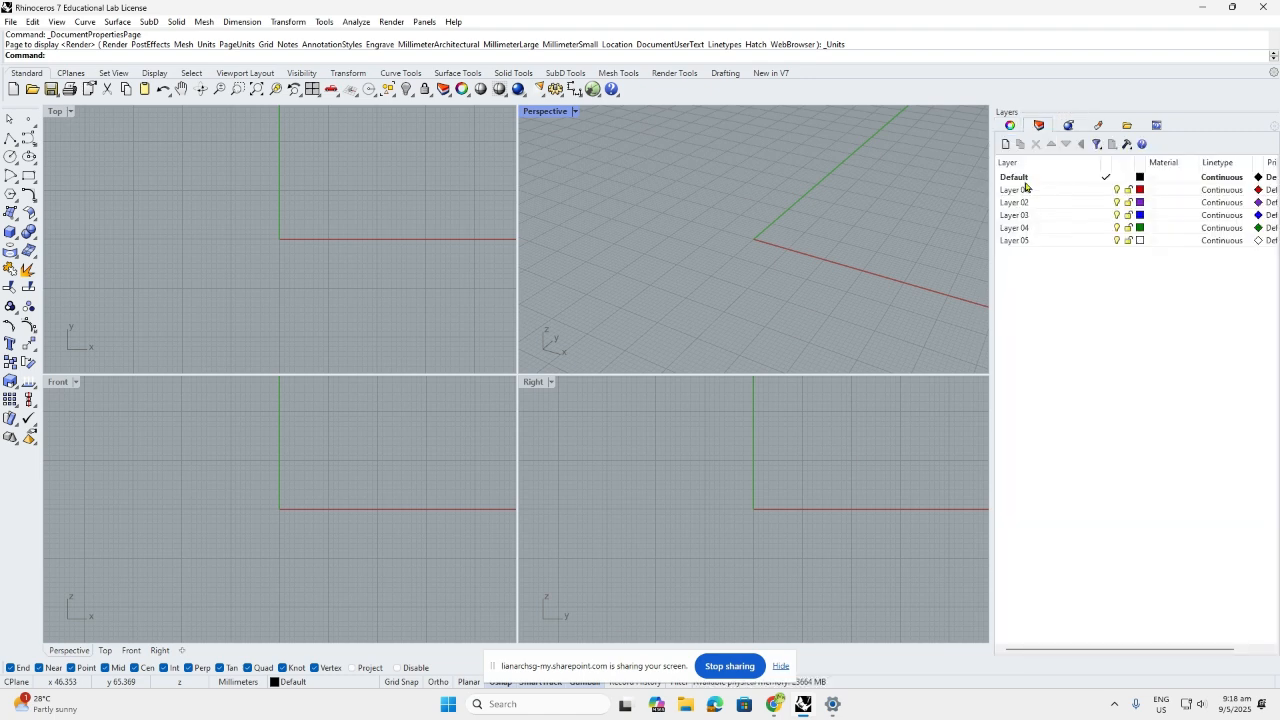
click(1106, 190)
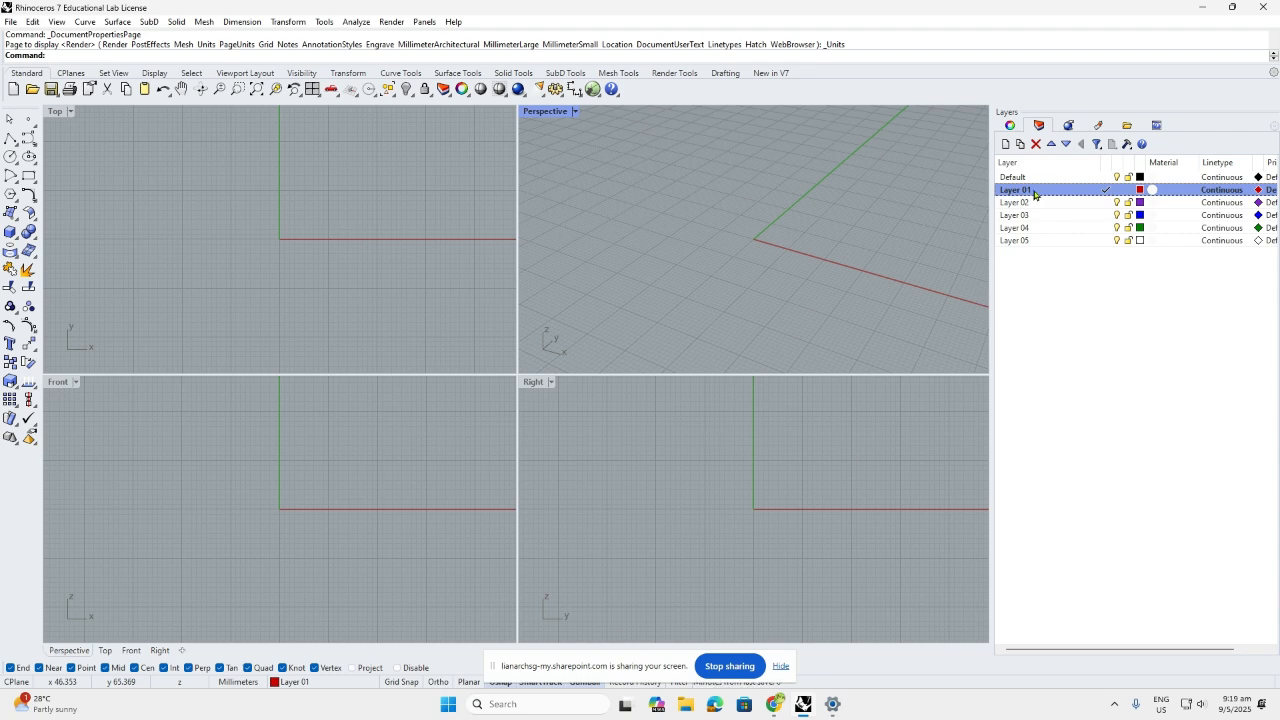
Select Layer 02 in the Layers panel and unlock it
click(1117, 205)
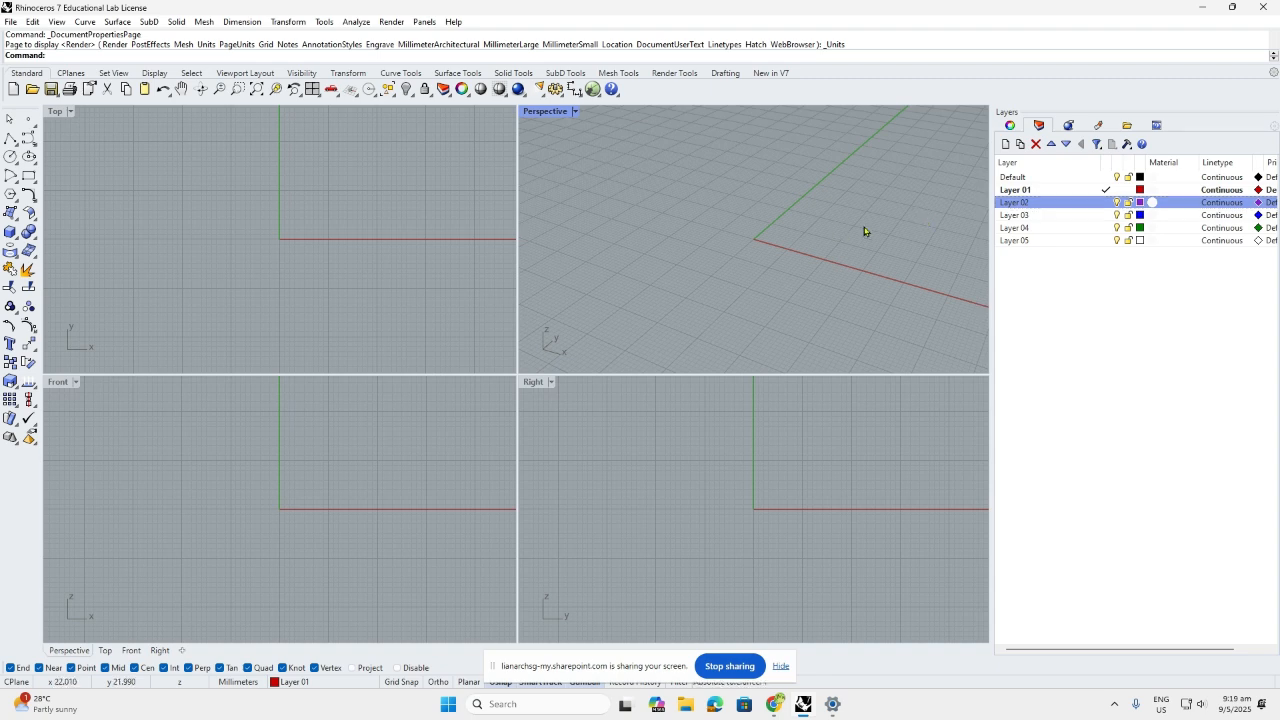
click(1129, 203)
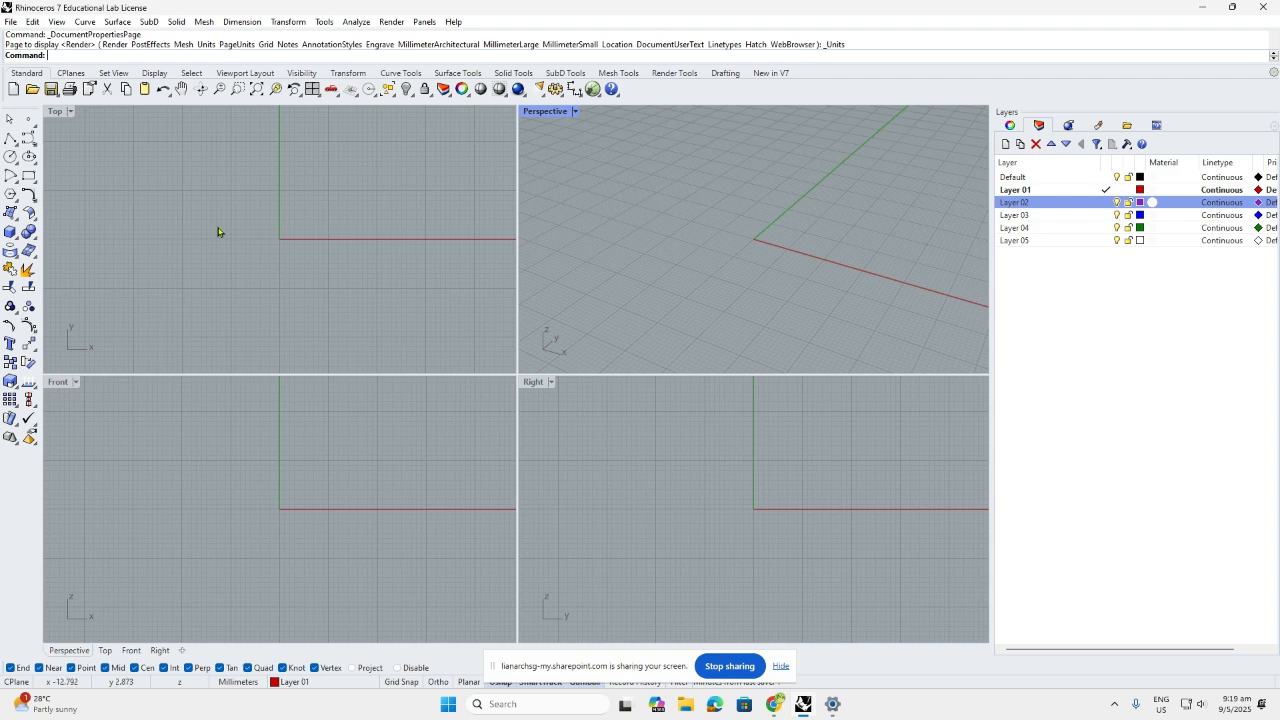
Draw a corner-to-corner box near the origin in the Perspective viewport on Layer 01
click(11, 232)
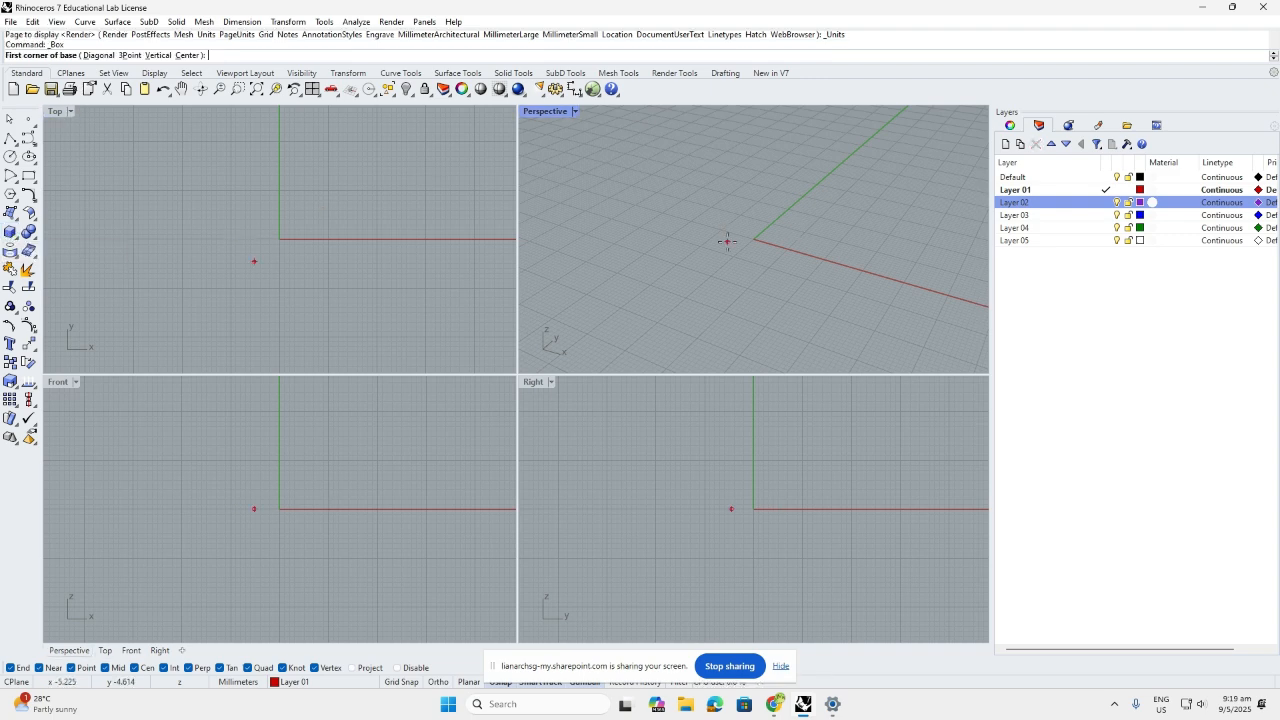
click(728, 249)
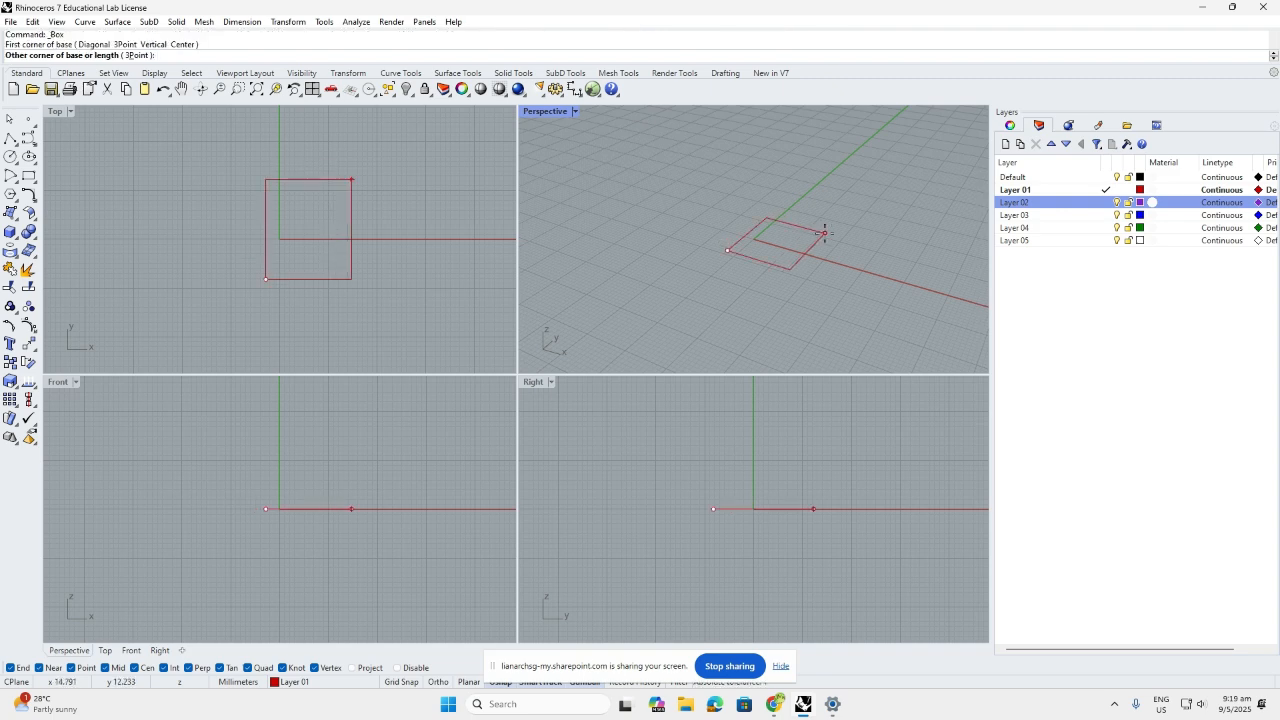
click(826, 230)
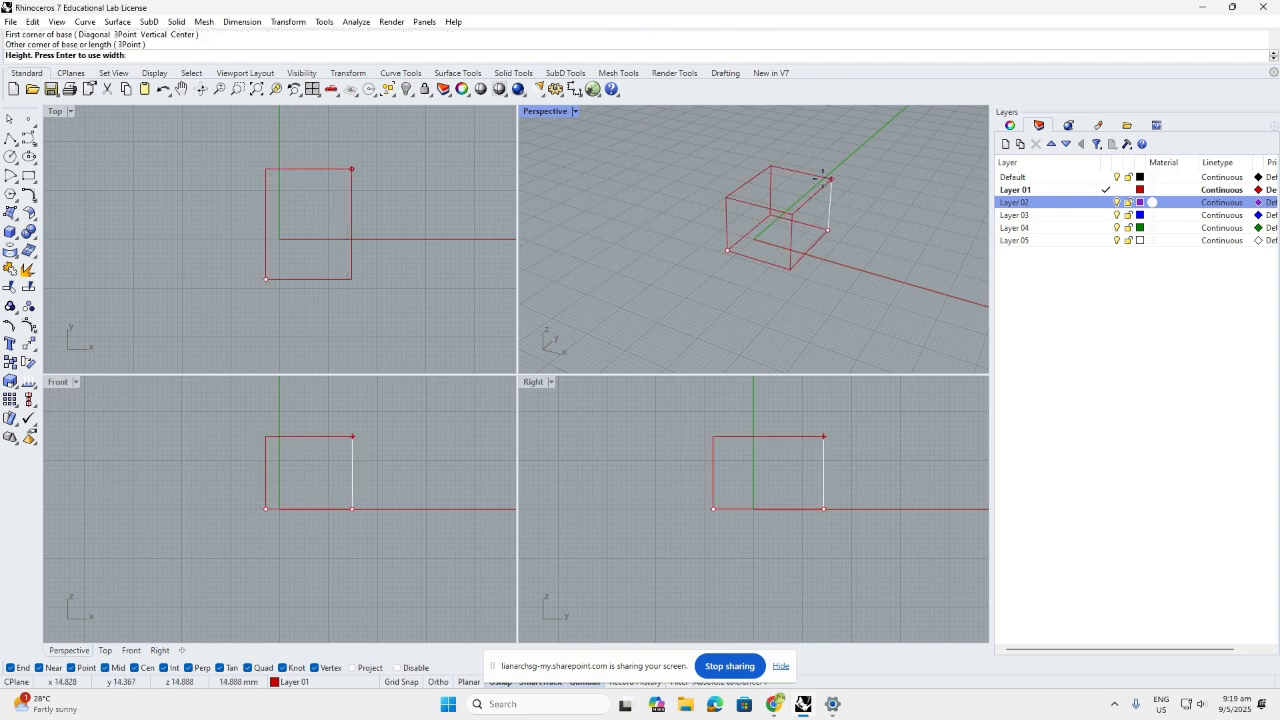
click(824, 178)
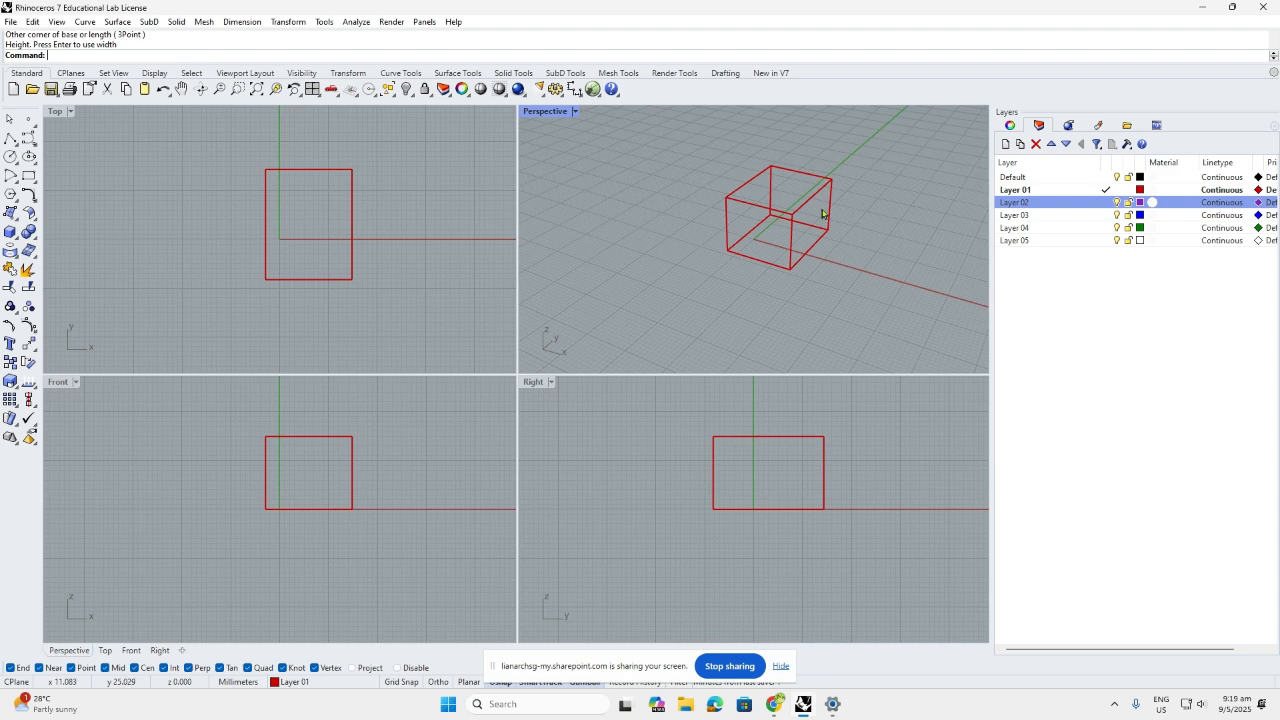
click(575, 112)
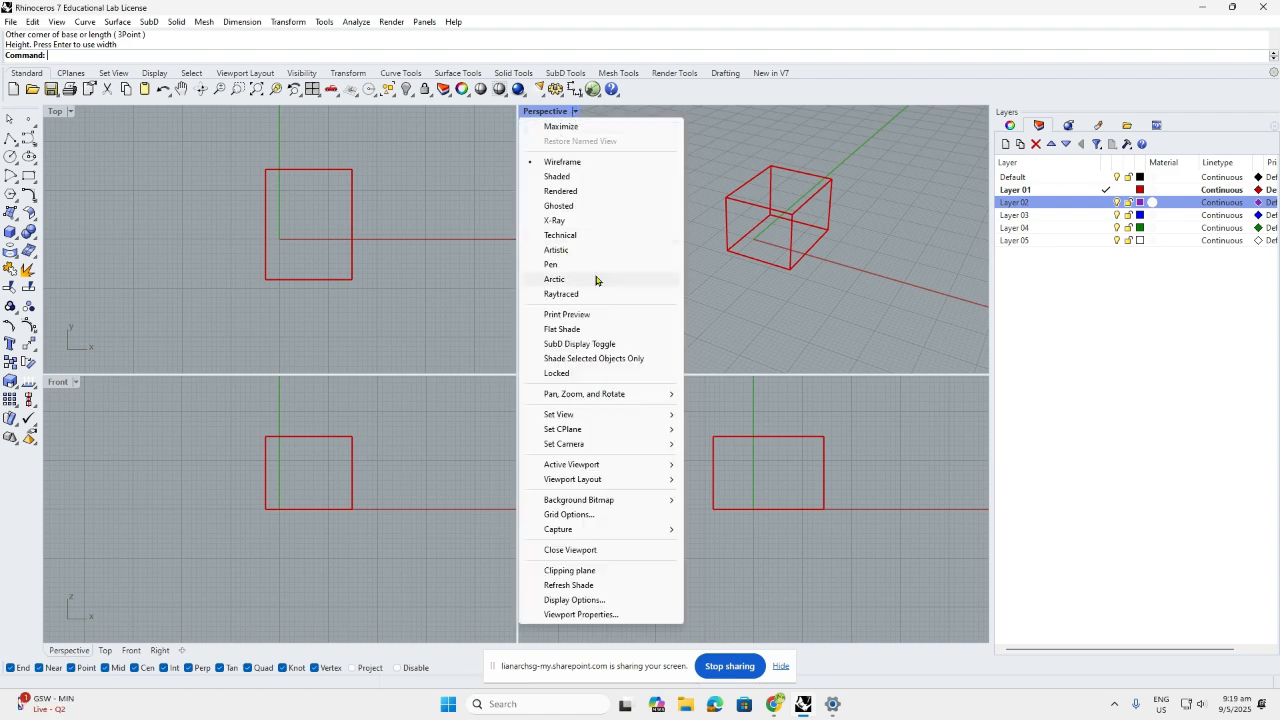
Switch the Perspective view to Shaded and orbit it around the box
click(558, 177)
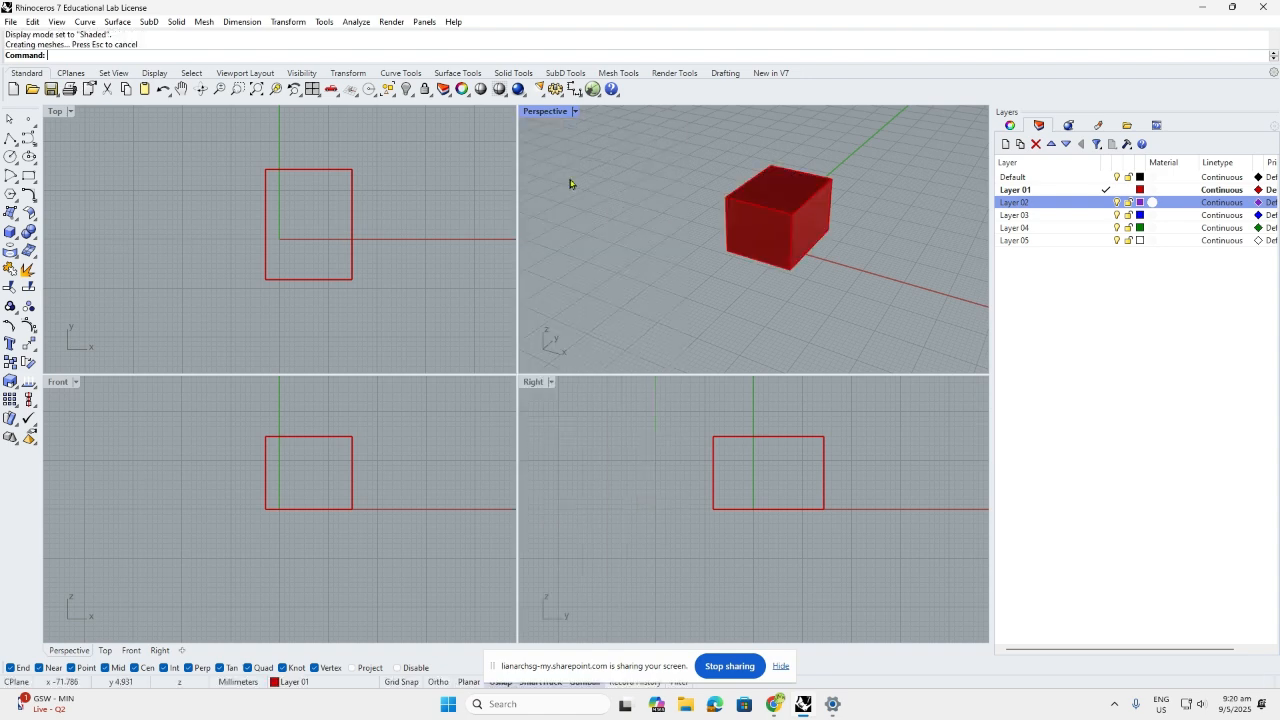
right_drag(827, 289, 598, 162)
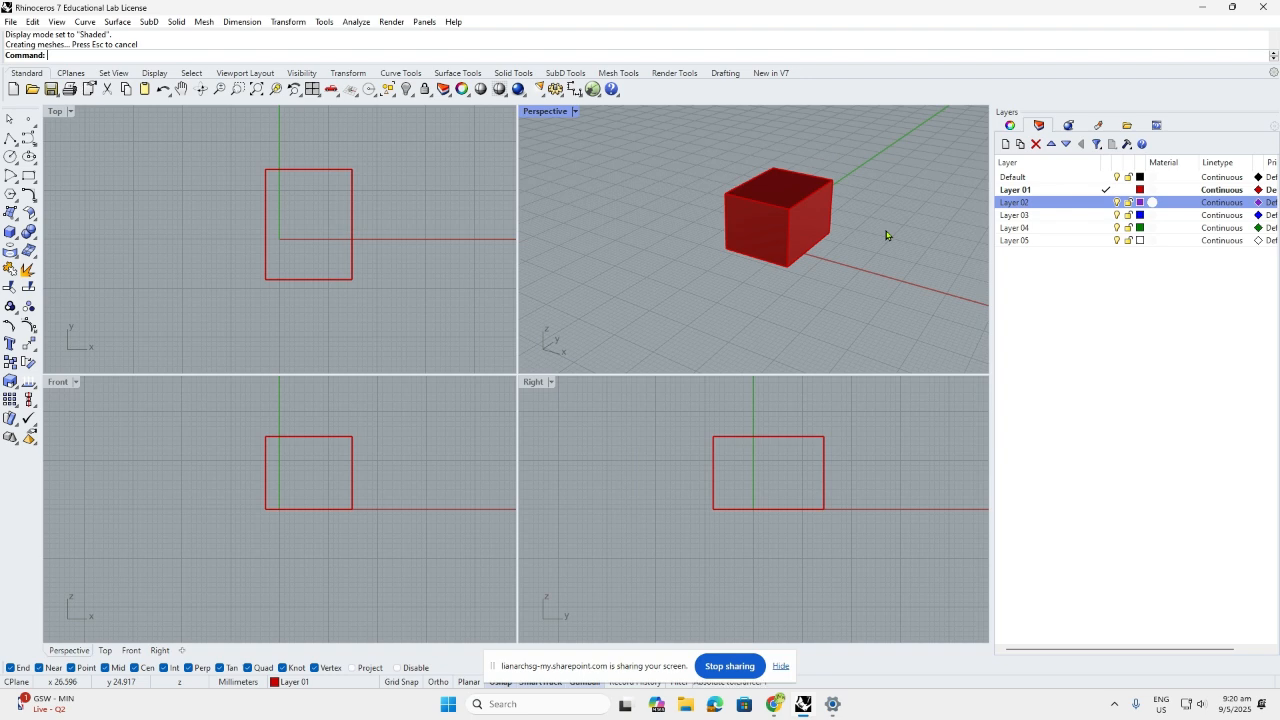
mouse_move(886, 235)
right_down()
mouse_move(914, 195)
mouse_move(904, 238)
right_up()
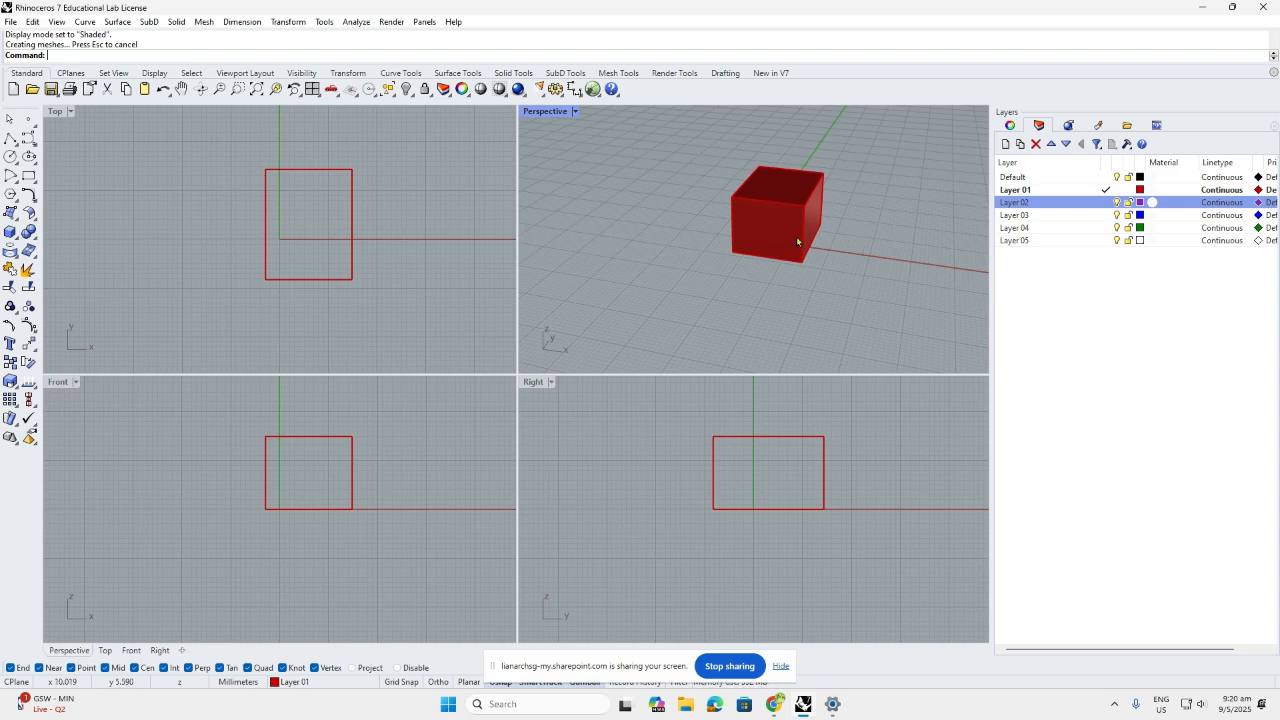
shift+right_drag(797, 241, 714, 256)
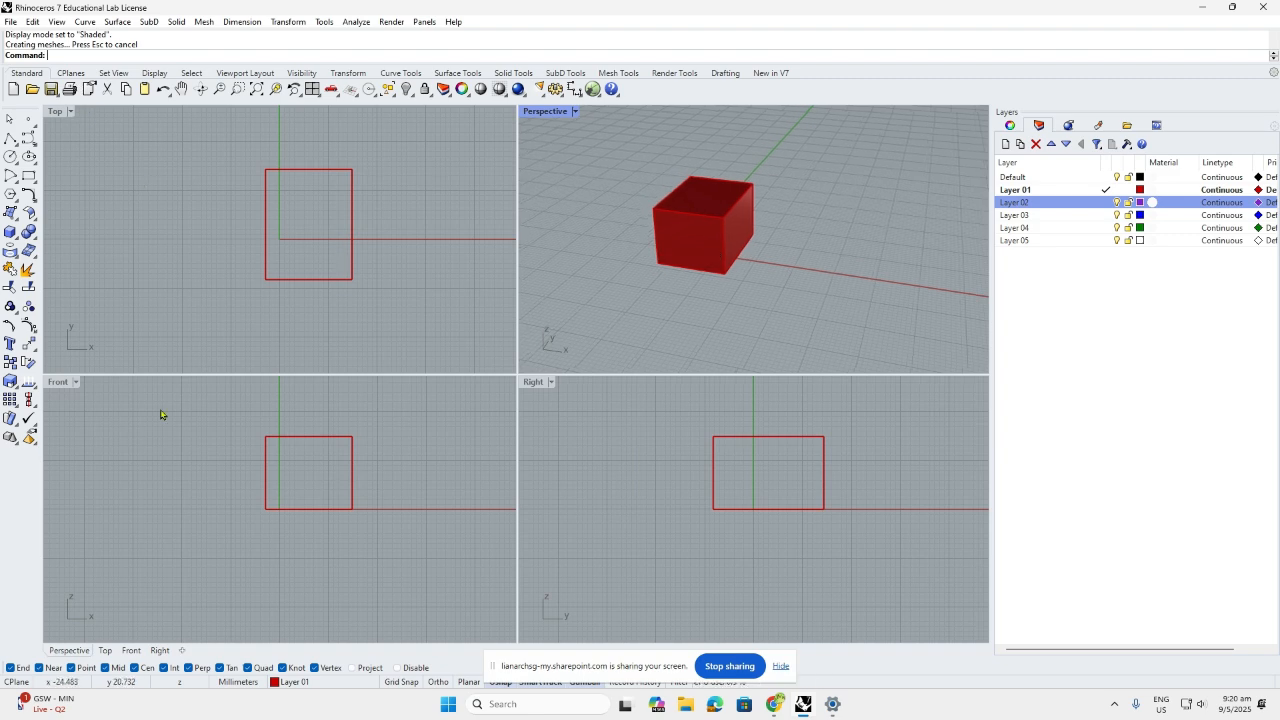
Pan and zoom the Top and Front views to frame the box
click(271, 298)
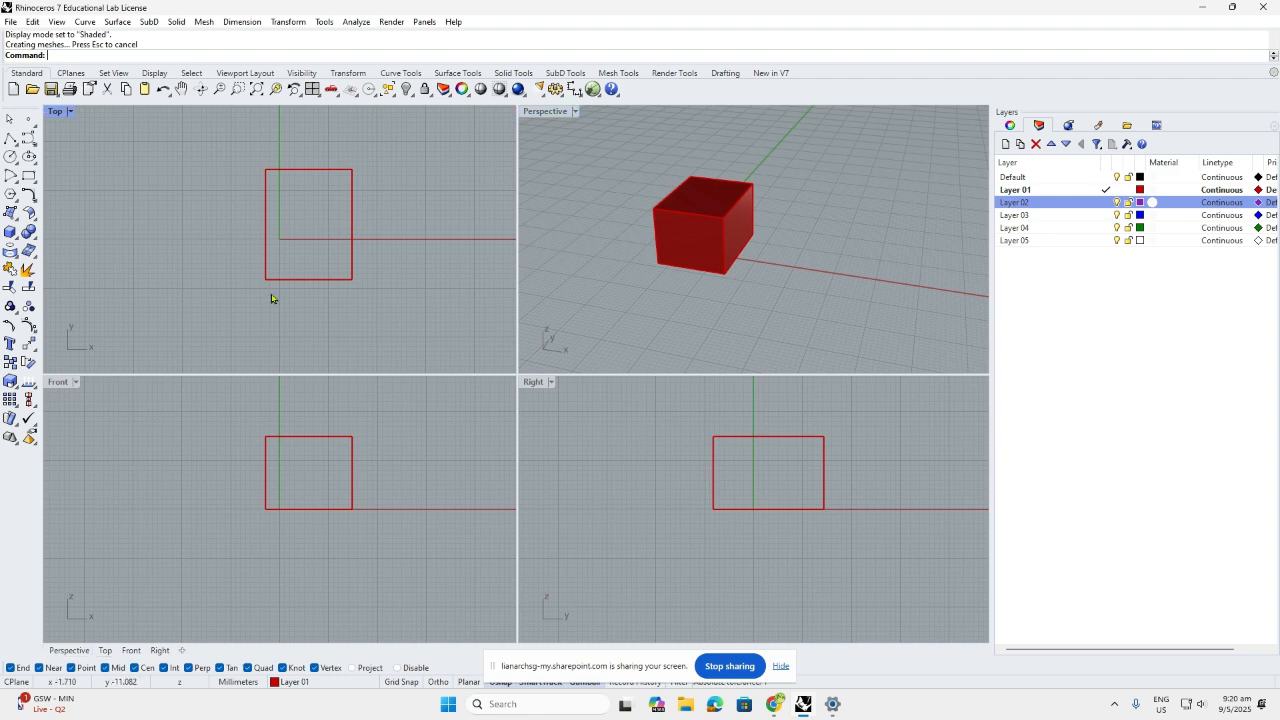
right_drag(271, 298, 270, 271)
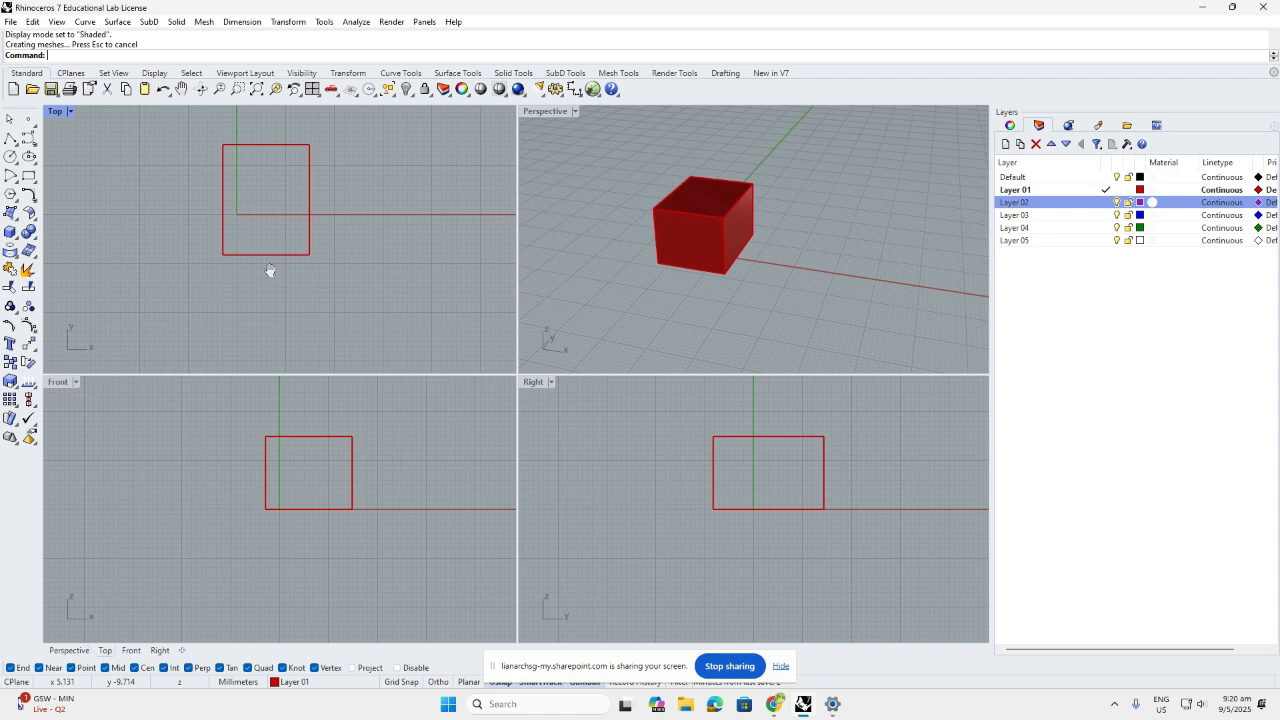
right_drag(316, 458, 280, 465)
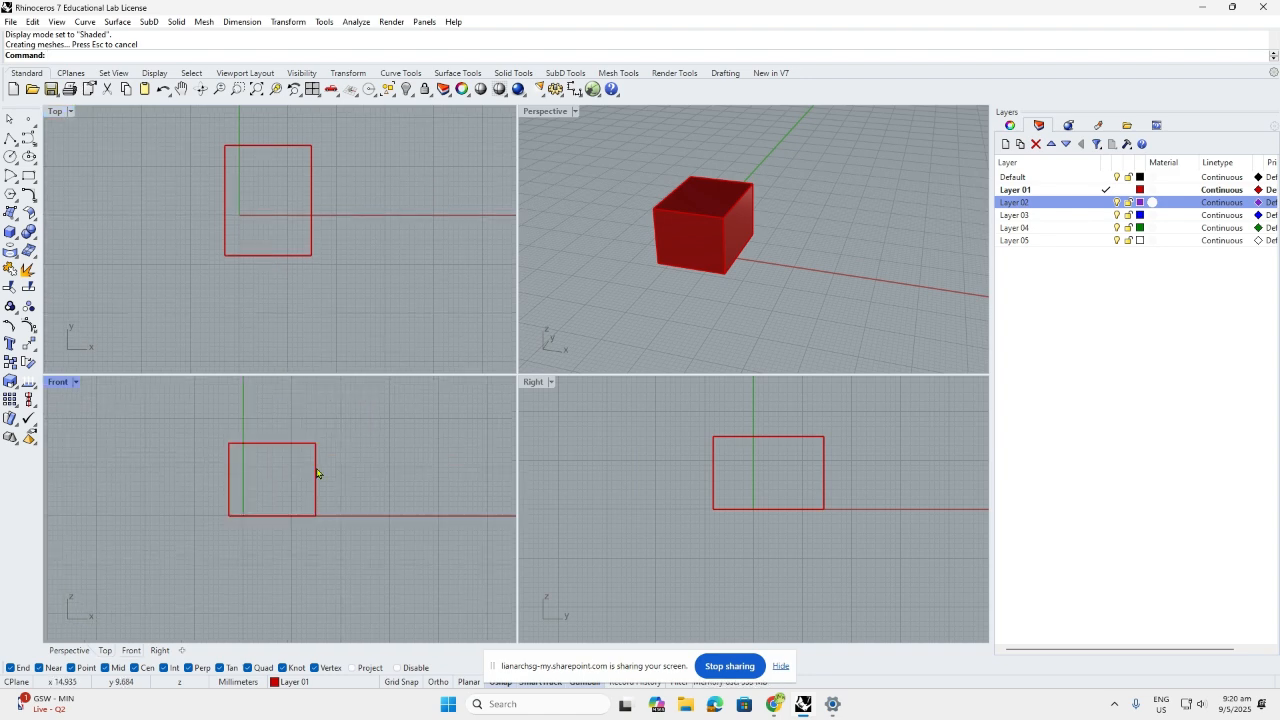
scroll(324, 225, down, 3)
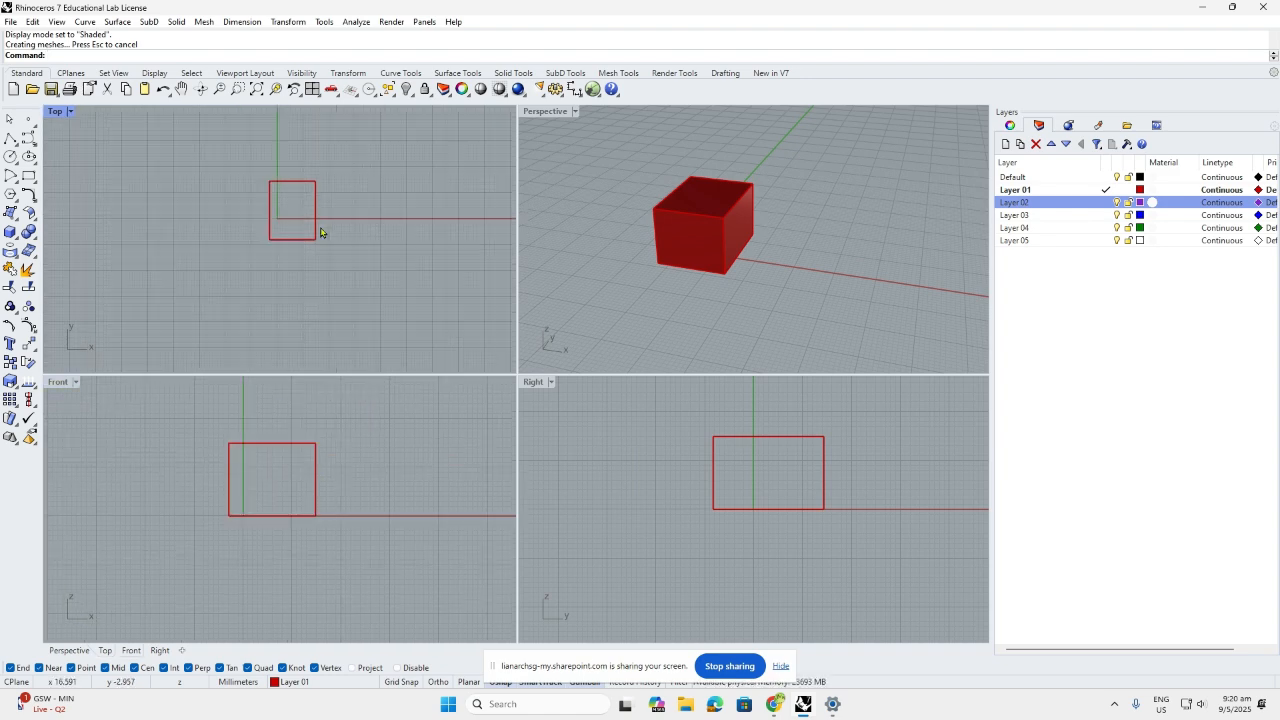
scroll(321, 233, down, 2)
scroll(296, 203, up, 4)
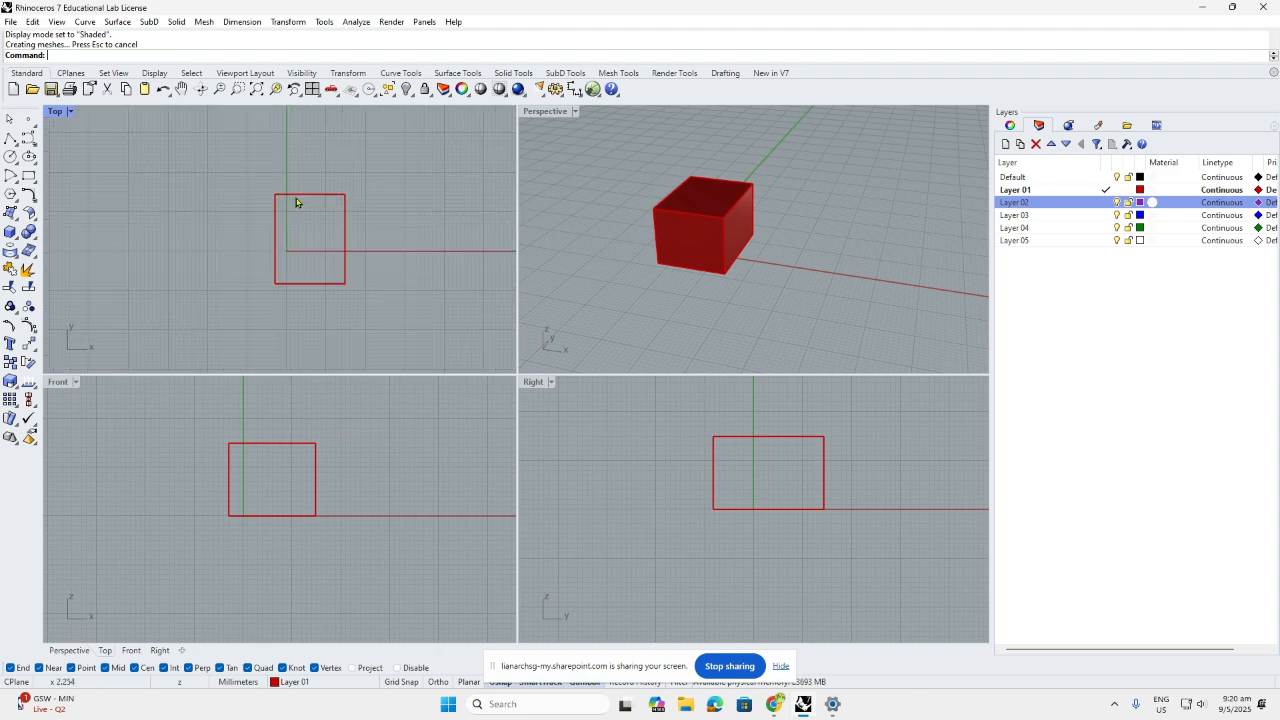
scroll(330, 215, up, 2)
scroll(744, 261, down, 5)
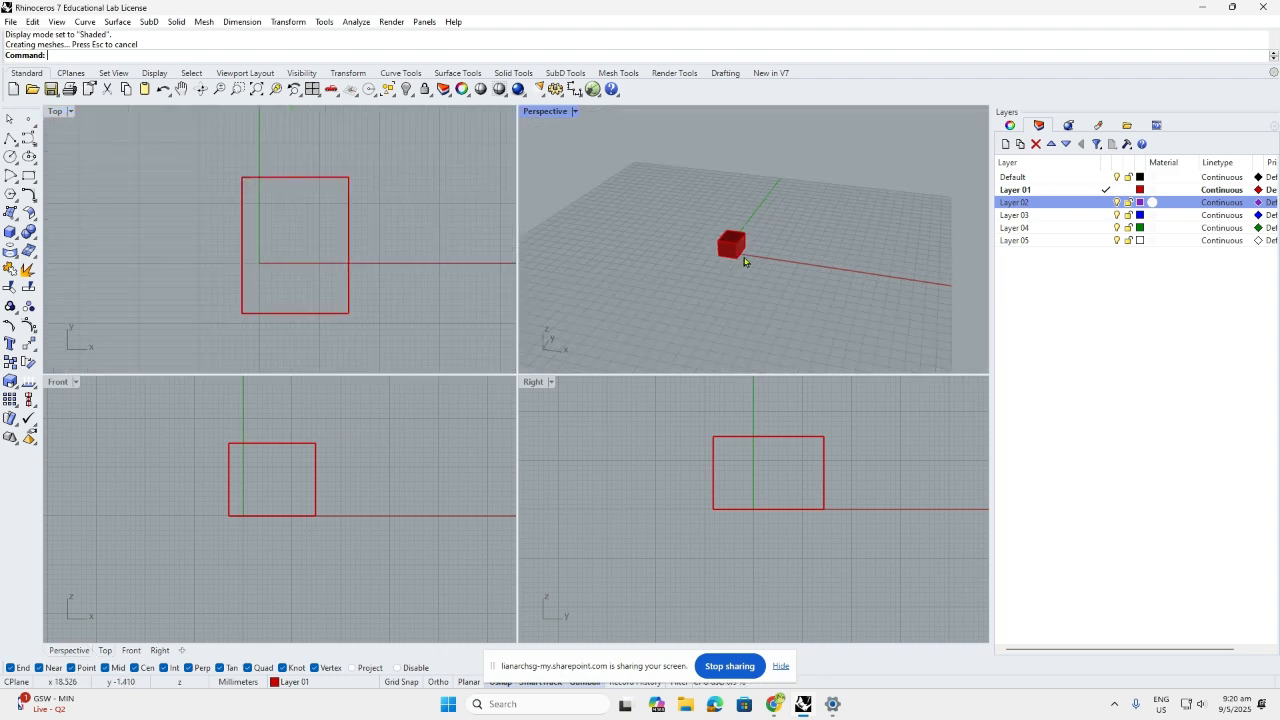
scroll(744, 261, up, 3)
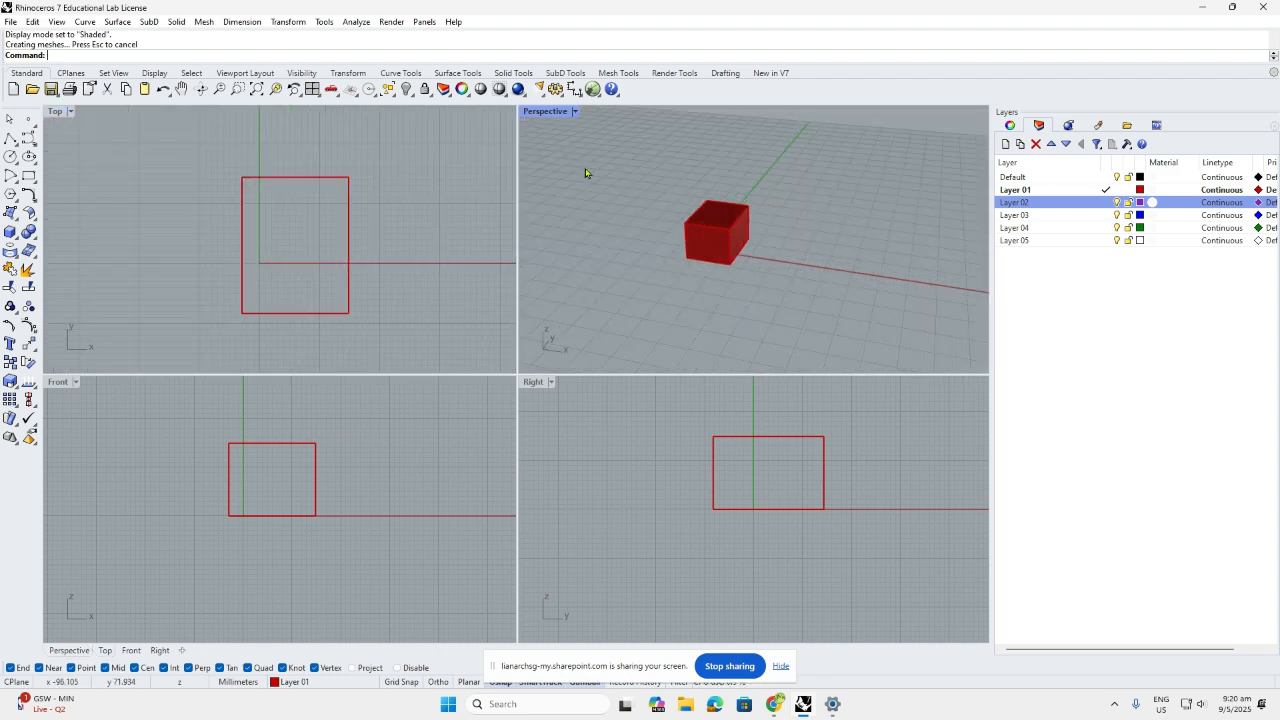
Maximize the Perspective view to inspect the box, then restore the four-view layout
double_click(543, 112)
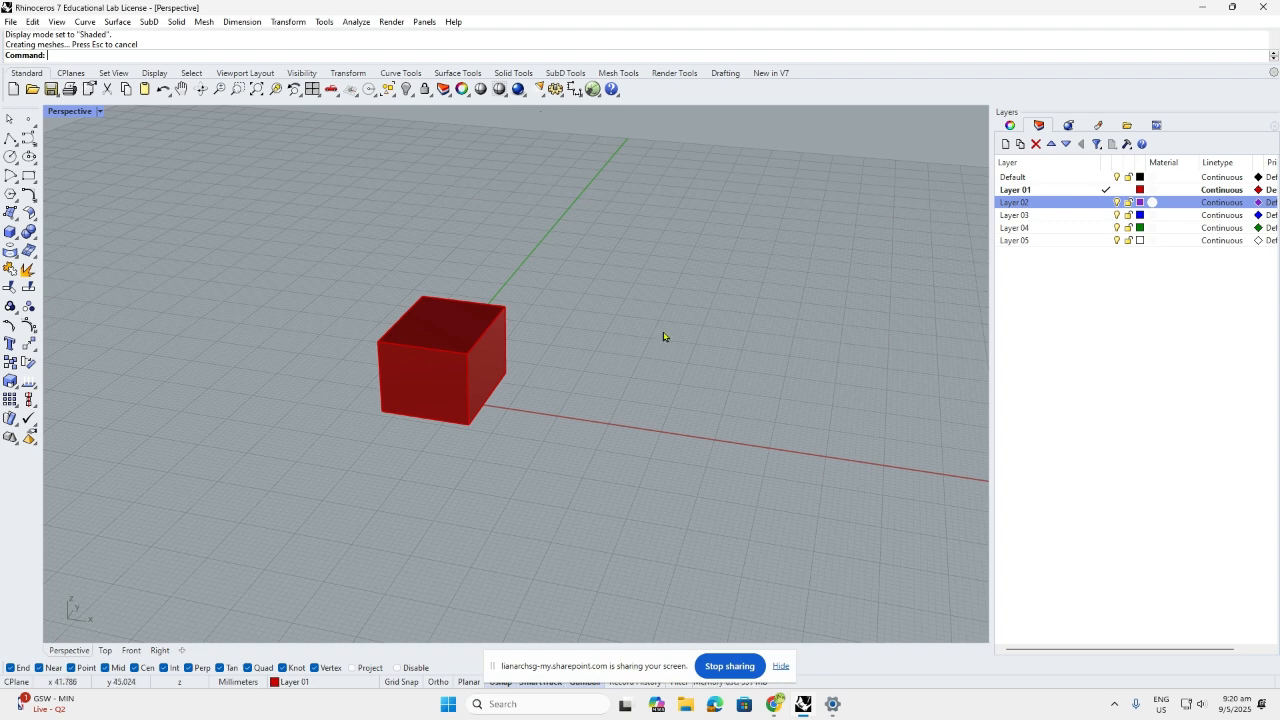
double_click(68, 112)
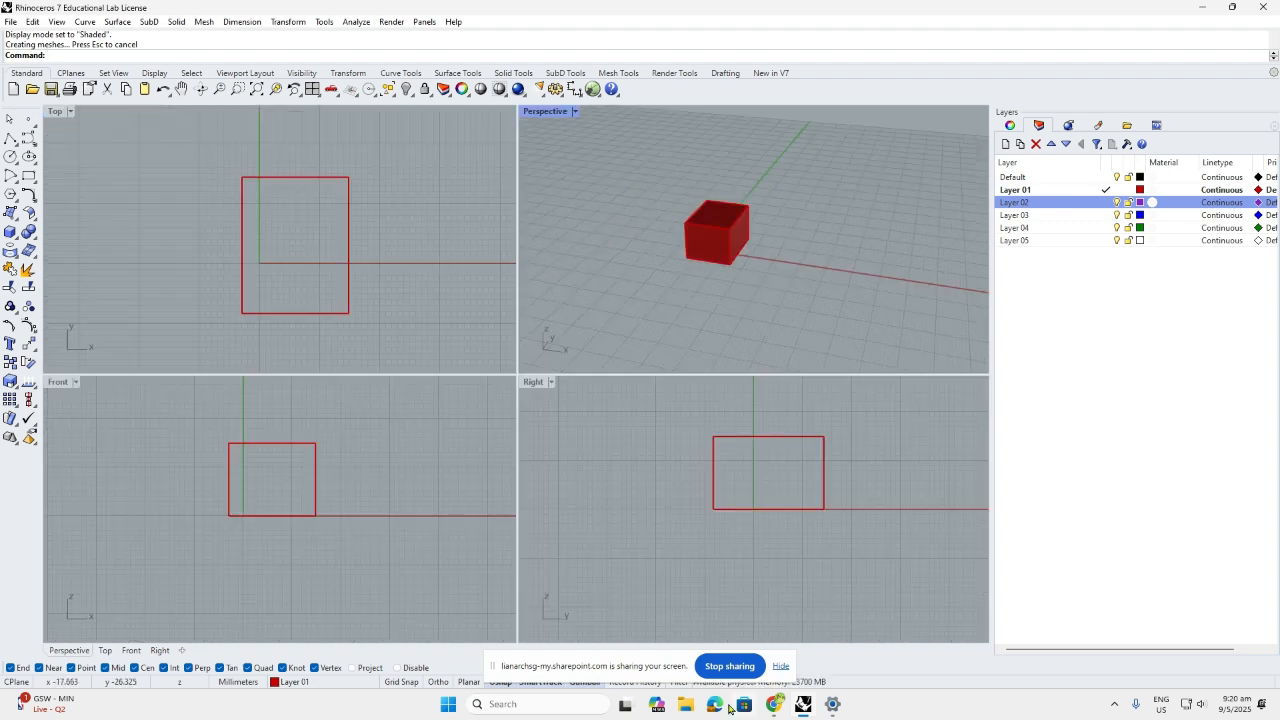
drag(597, 670, 1009, 461)
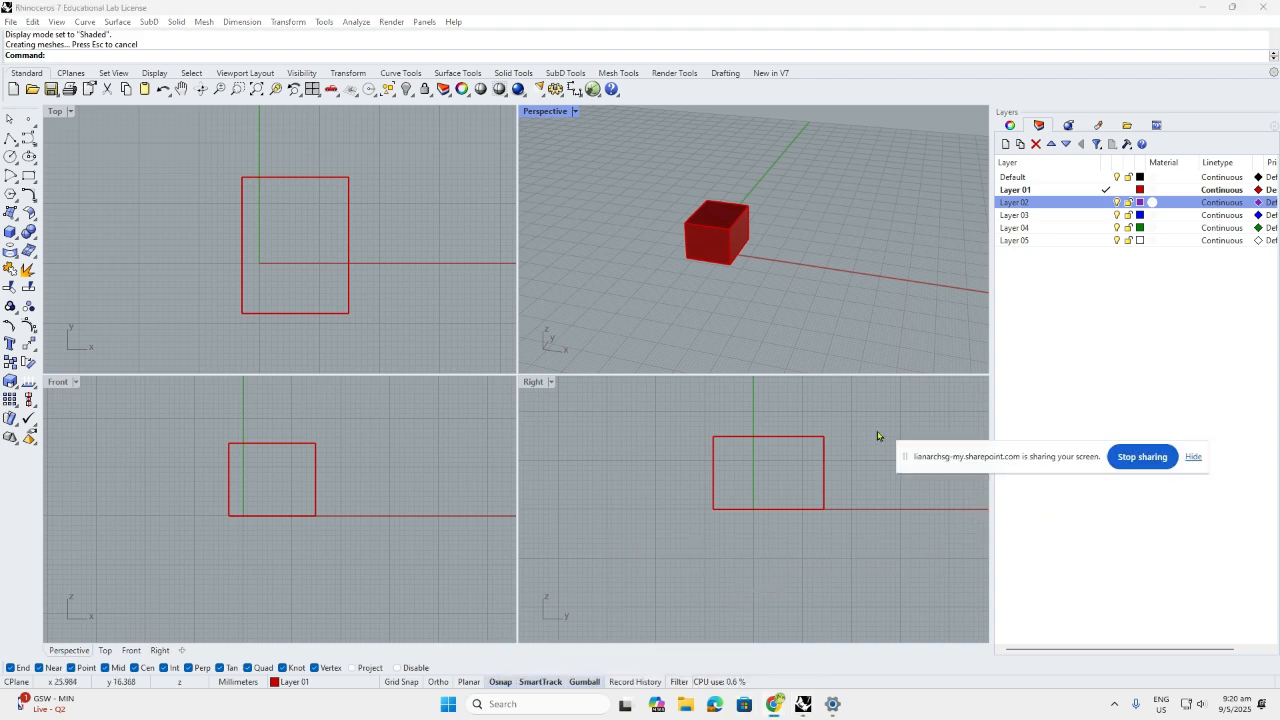
Select the box and slide it along the X axis with the gumball arrow
click(725, 226)
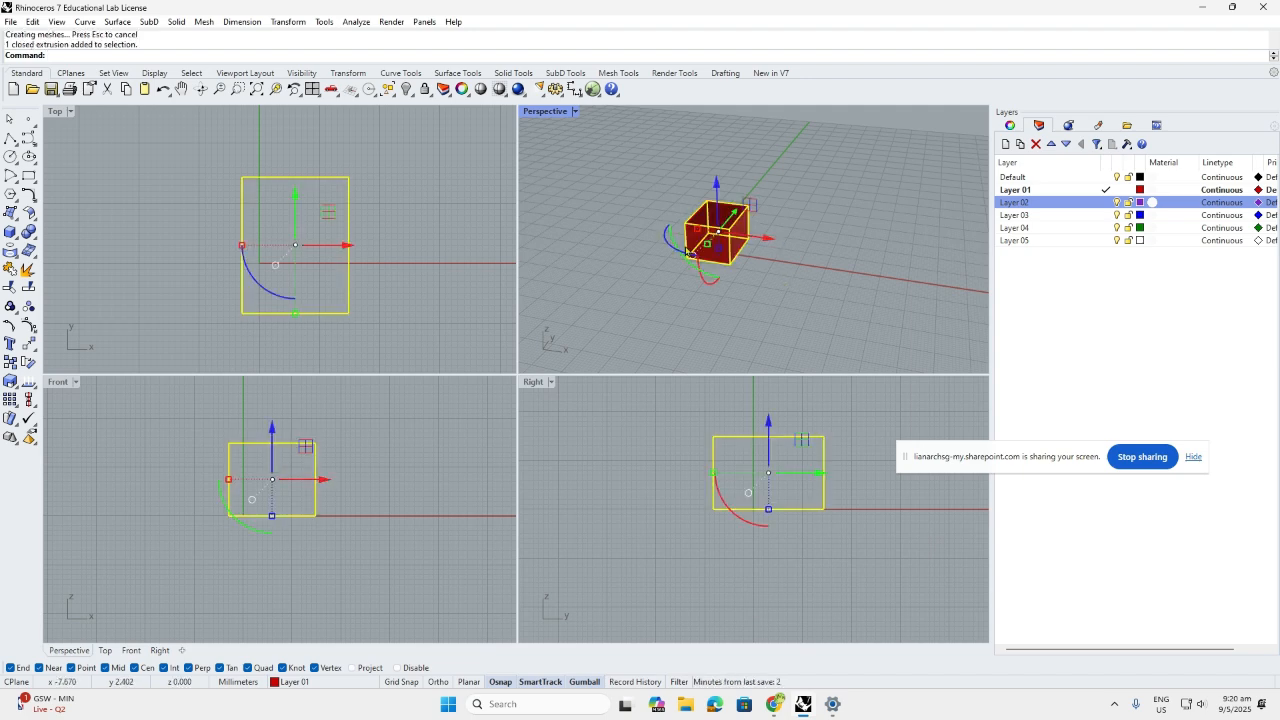
right_drag(688, 251, 739, 230)
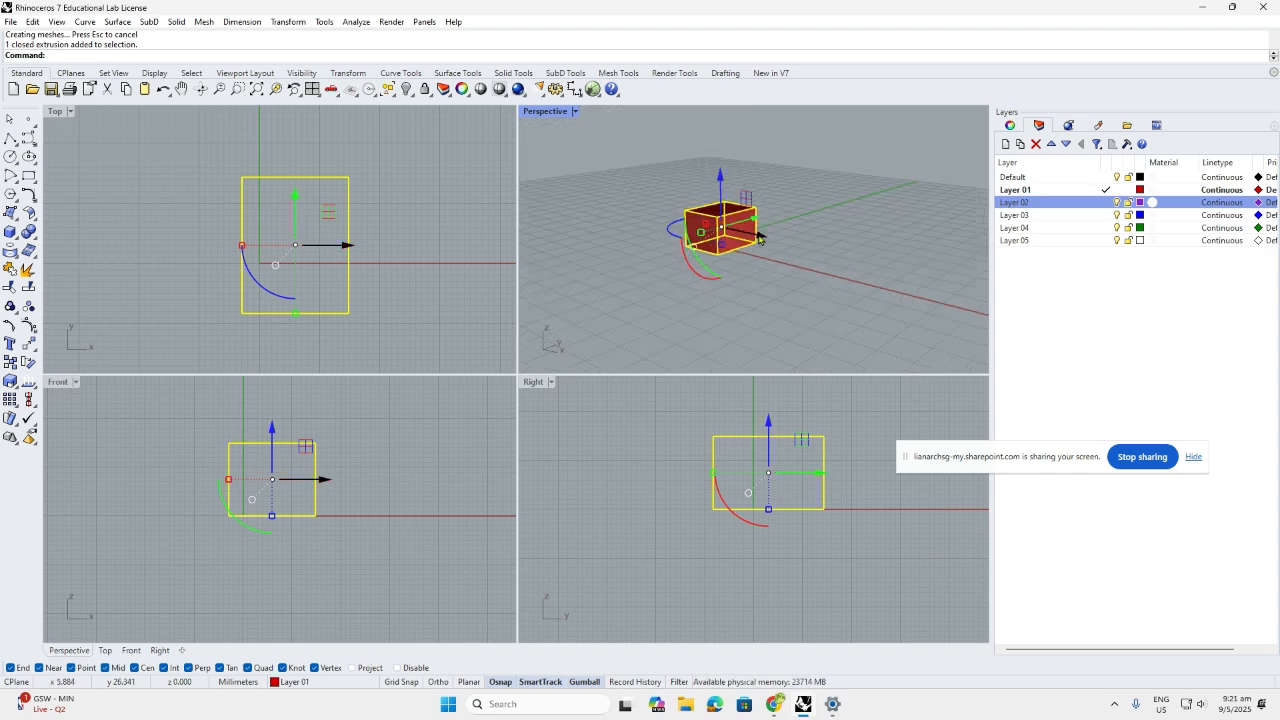
right_drag(758, 237, 760, 240)
drag(760, 240, 841, 289)
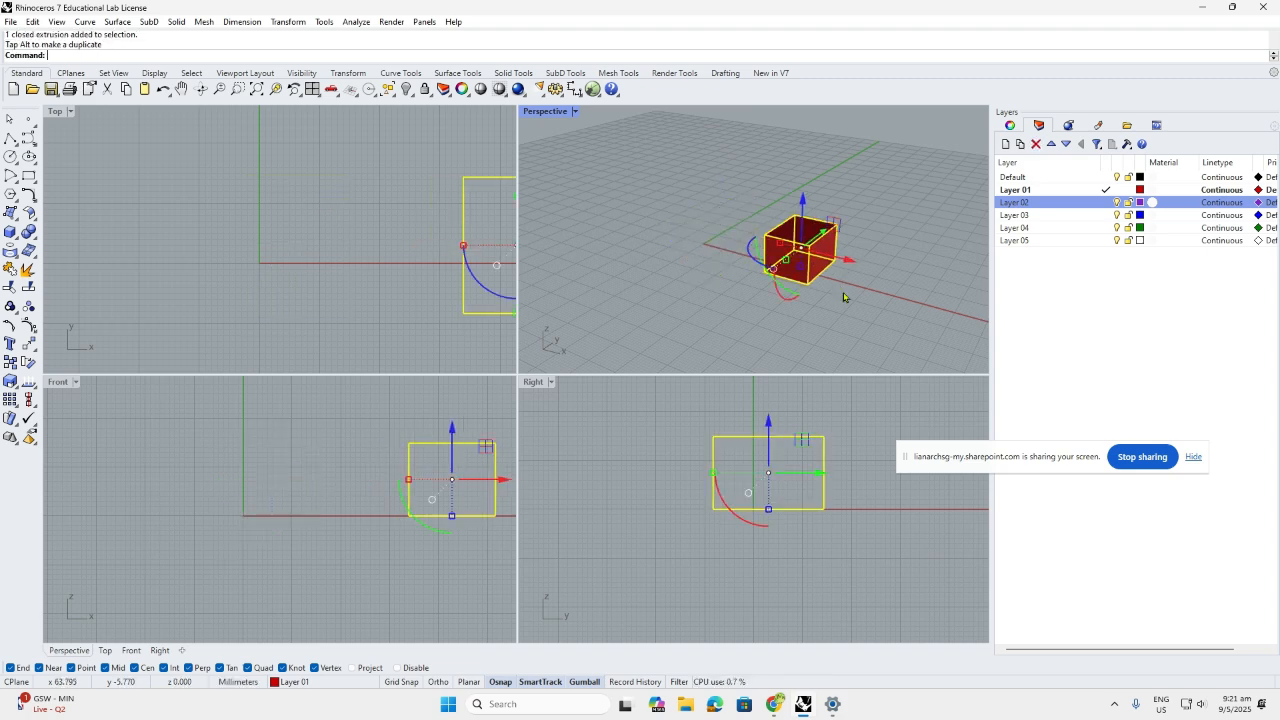
click(586, 682)
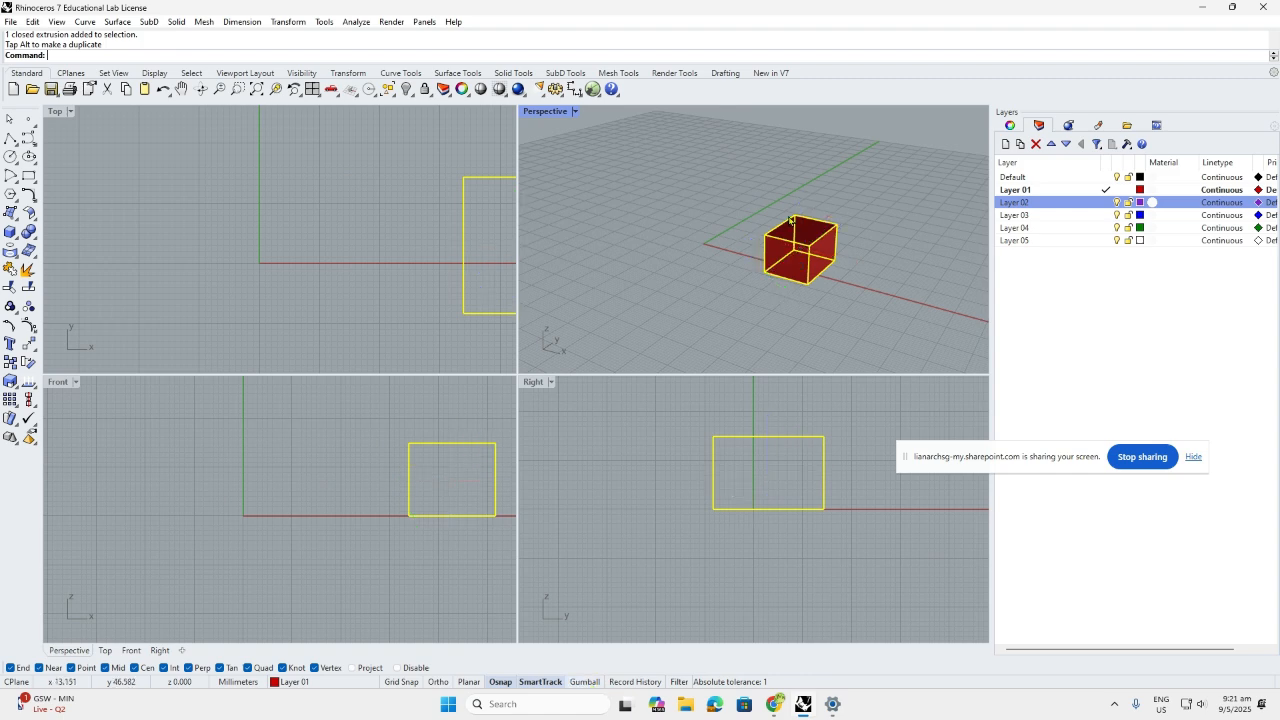
click(585, 682)
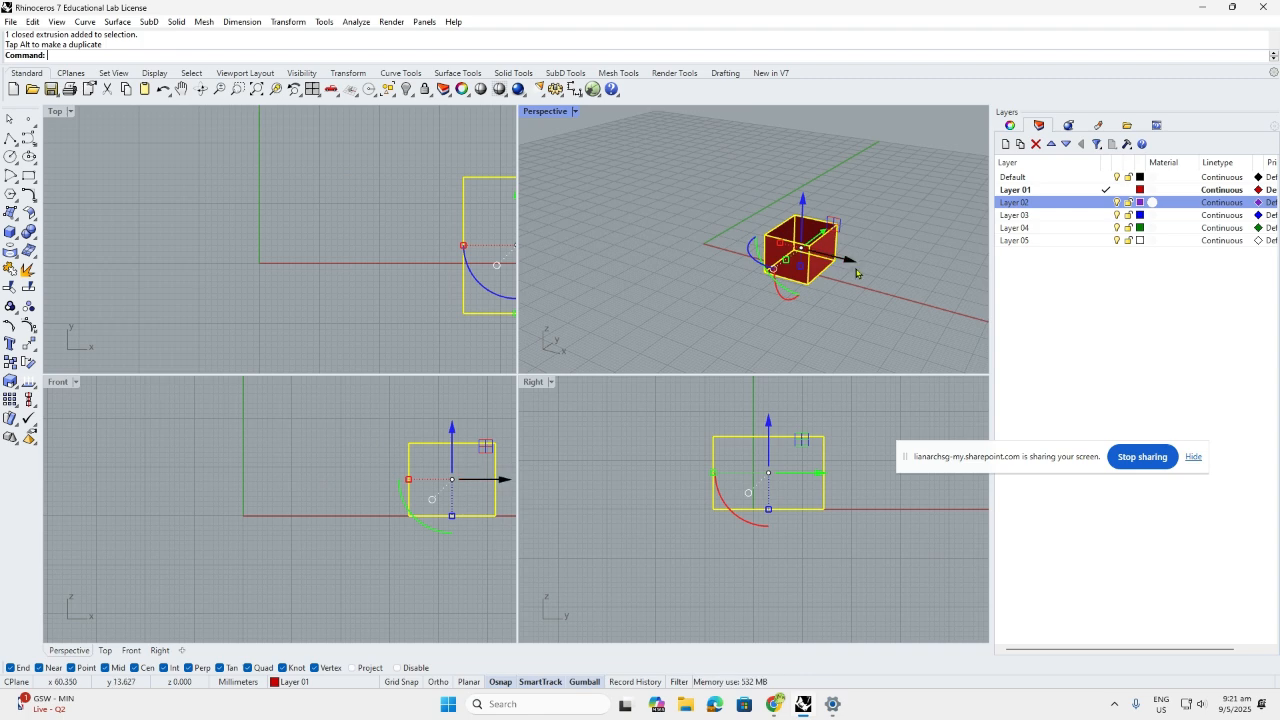
drag(856, 272, 741, 254)
click(742, 294)
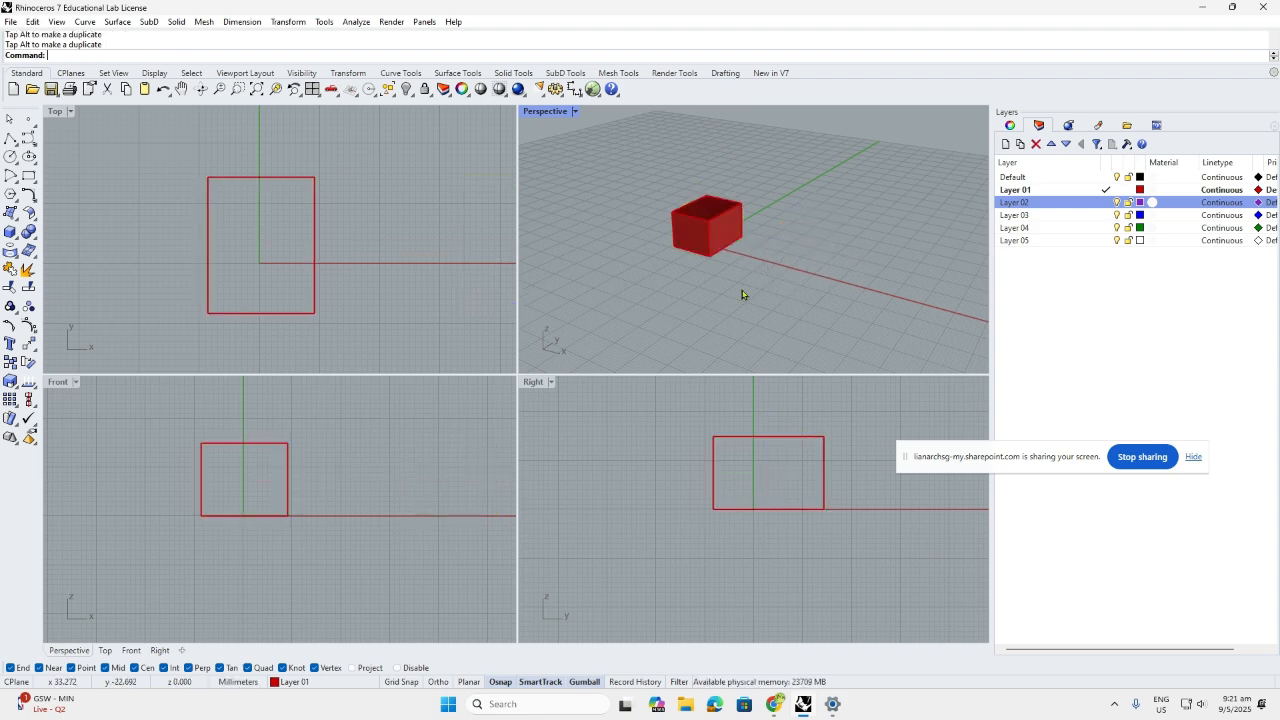
Try a gumball rotation of the box, then undo it and deselect
click(723, 256)
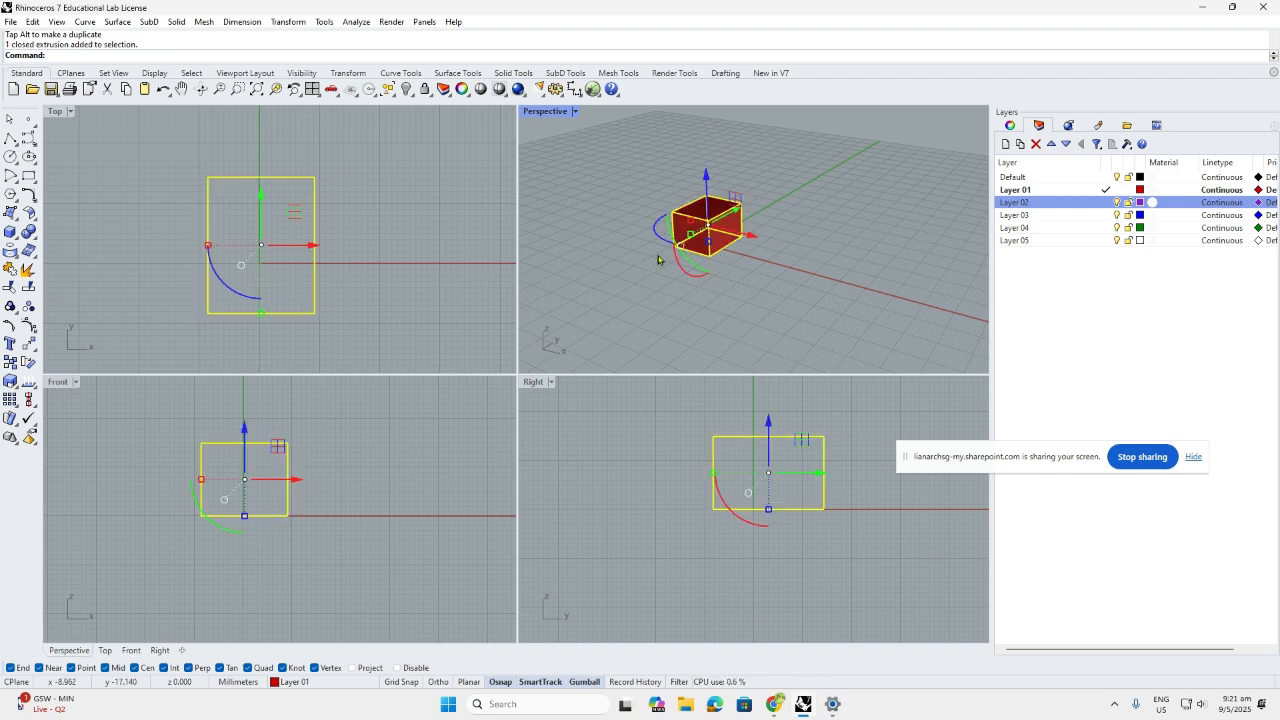
drag(656, 230, 686, 311)
click(683, 307)
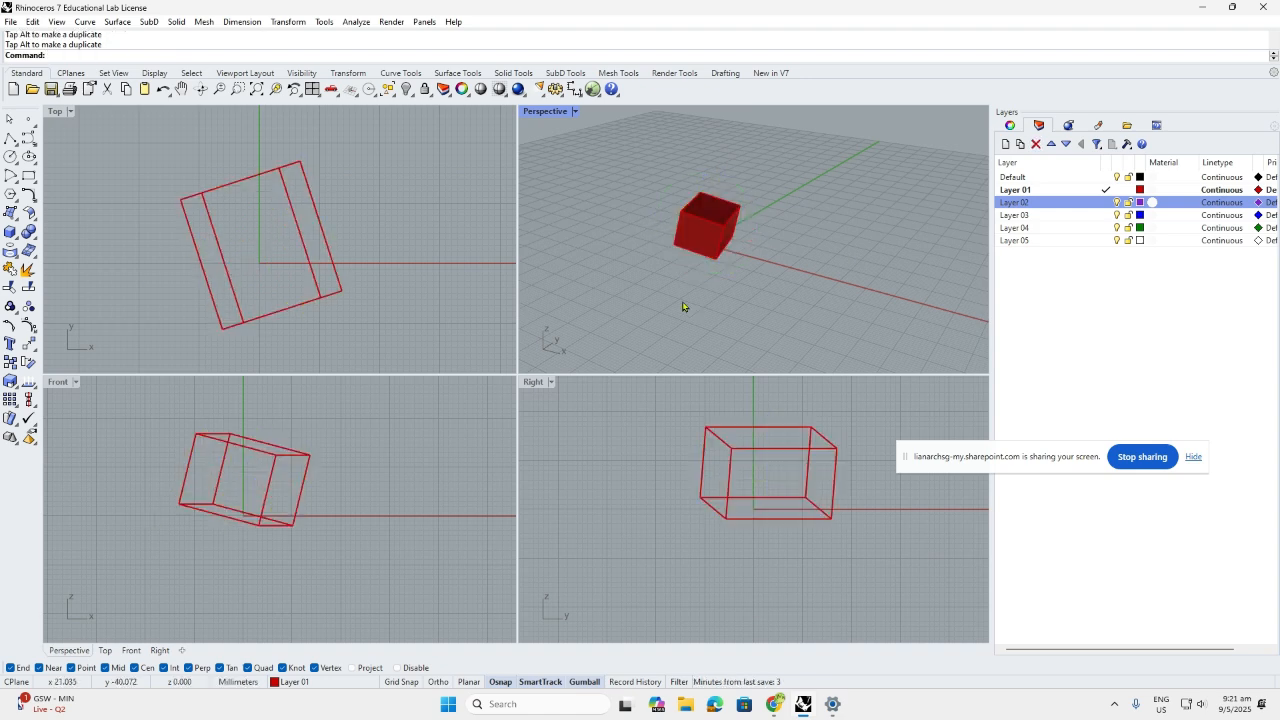
key(ctrl+z)
click(685, 304)
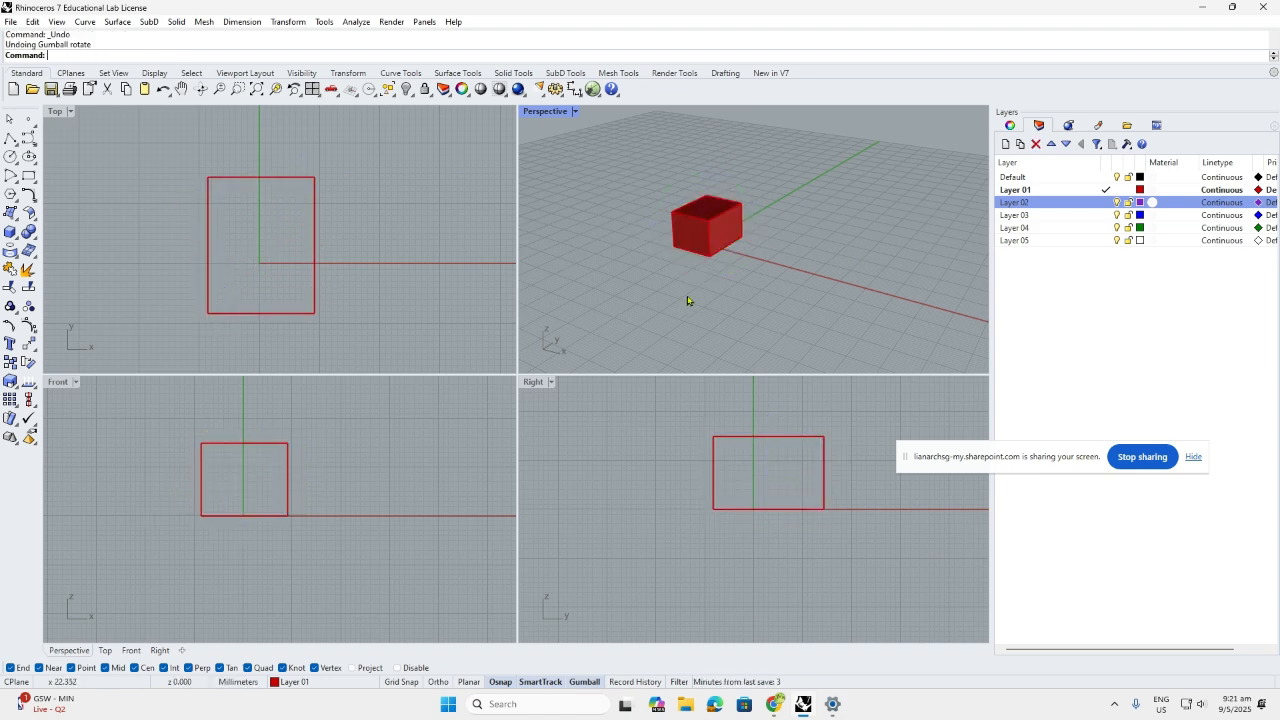
Move the box exactly 100 units along X via the gumball's numeric entry, then deselect
click(708, 238)
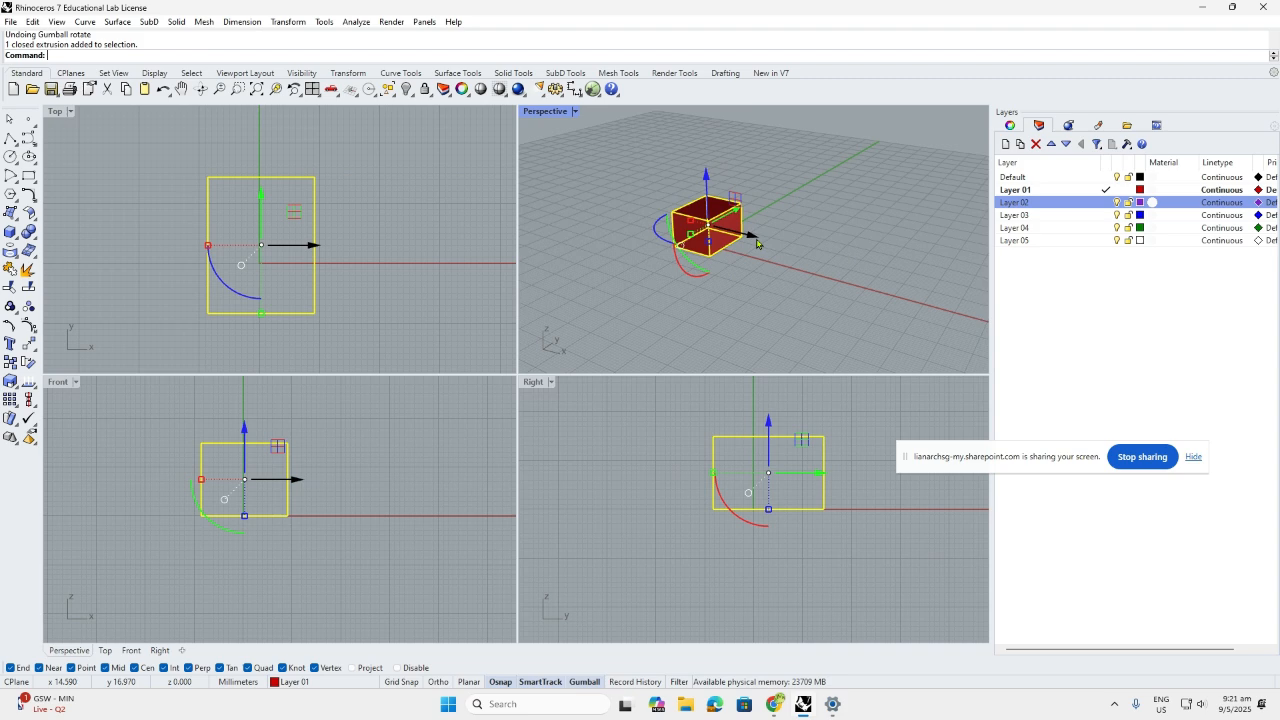
click(757, 242)
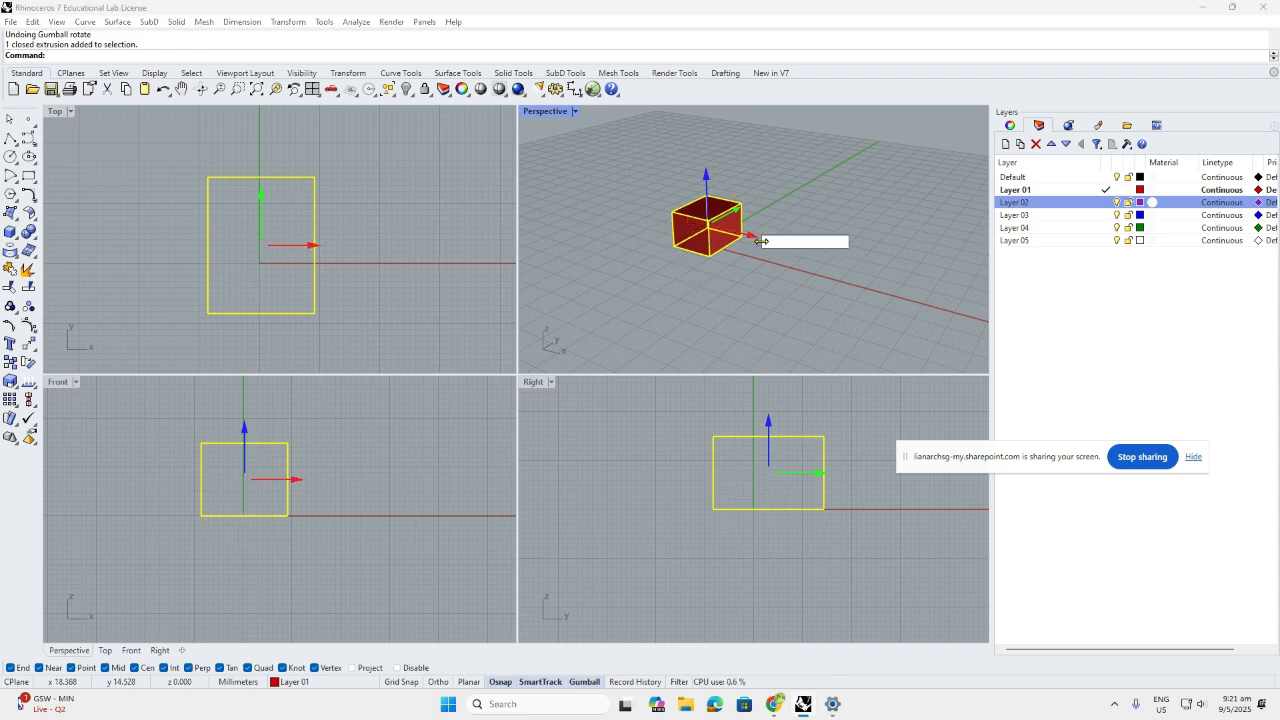
text(100)
key(Return)
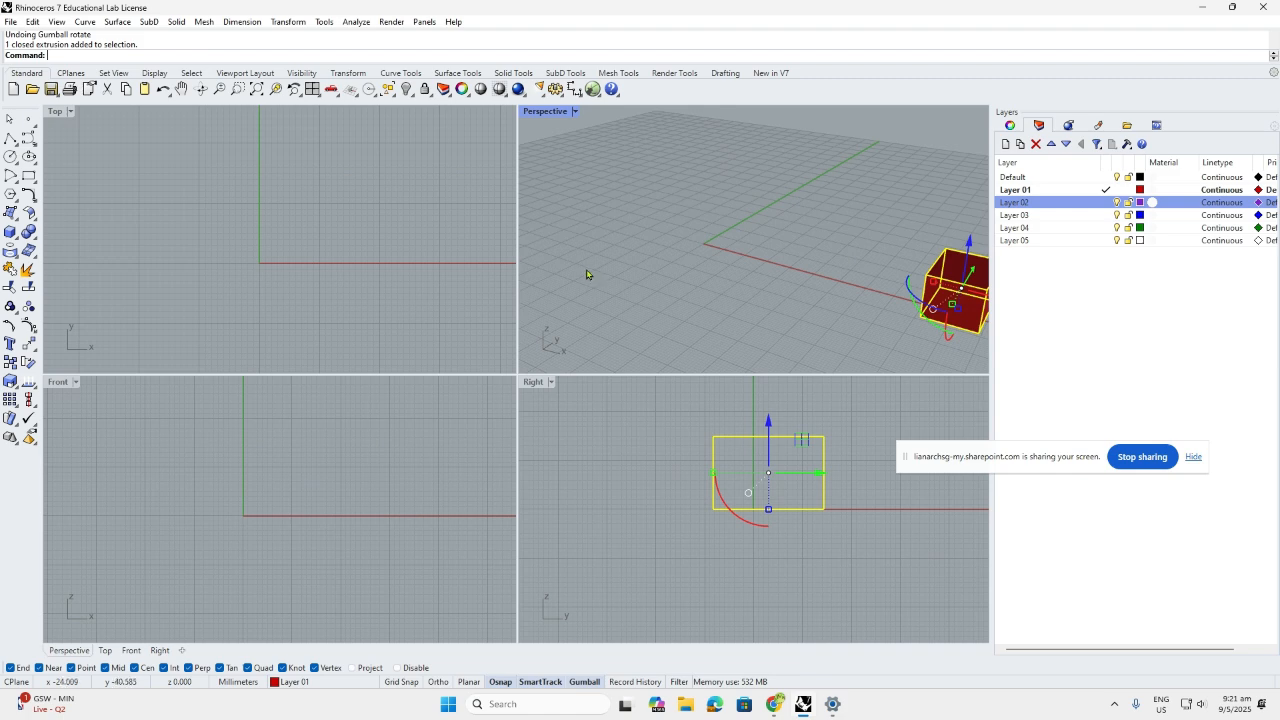
click(567, 224)
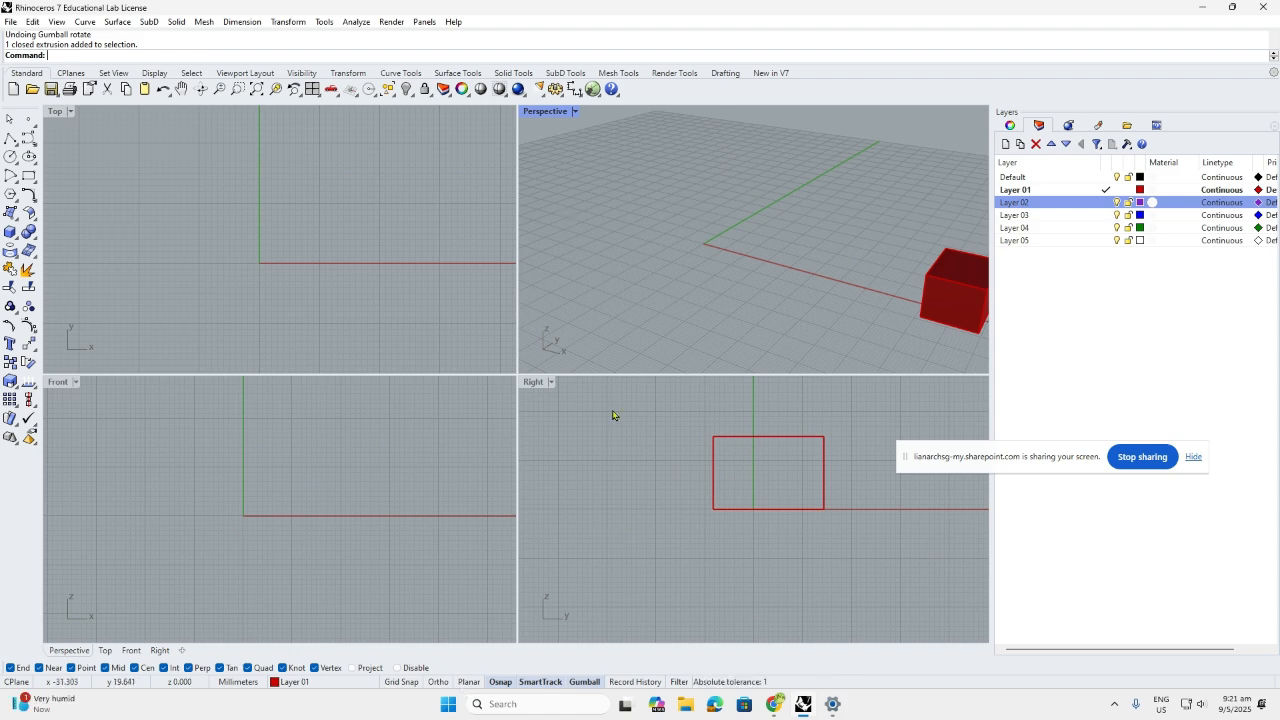
Maximize the Top view and turn off the Knot, Quad and Vertex object snaps
double_click(56, 111)
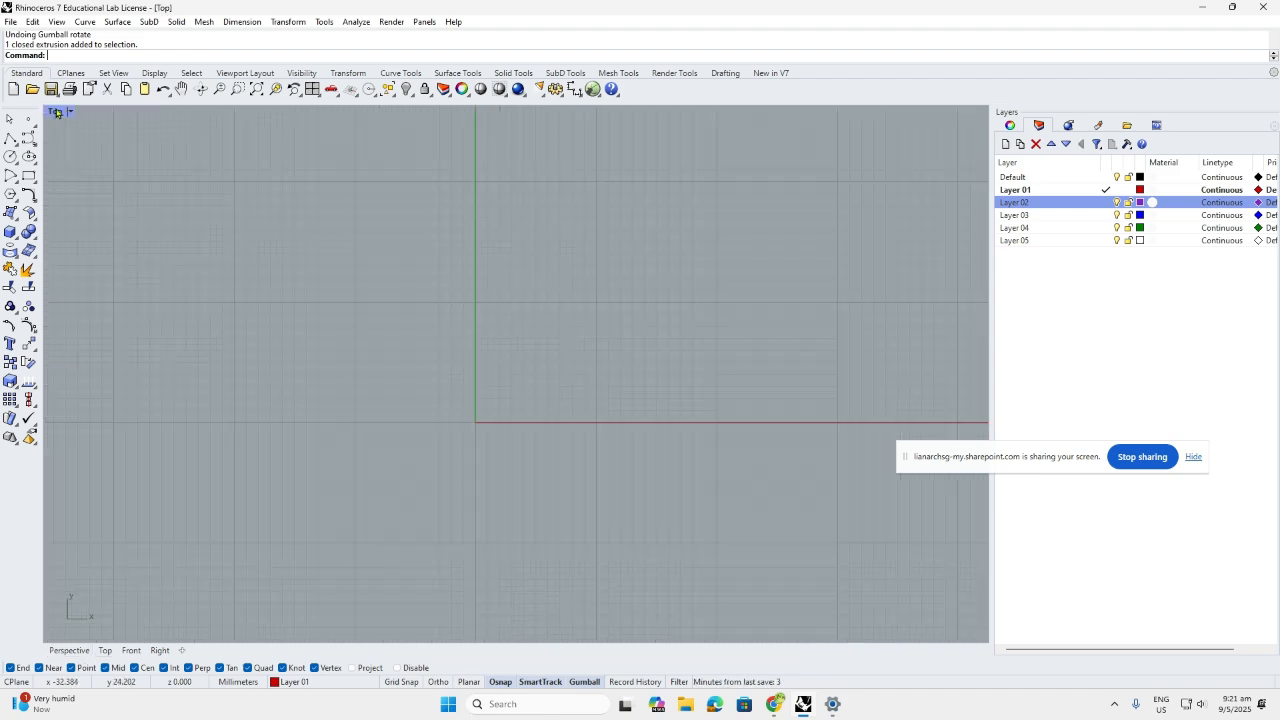
click(500, 682)
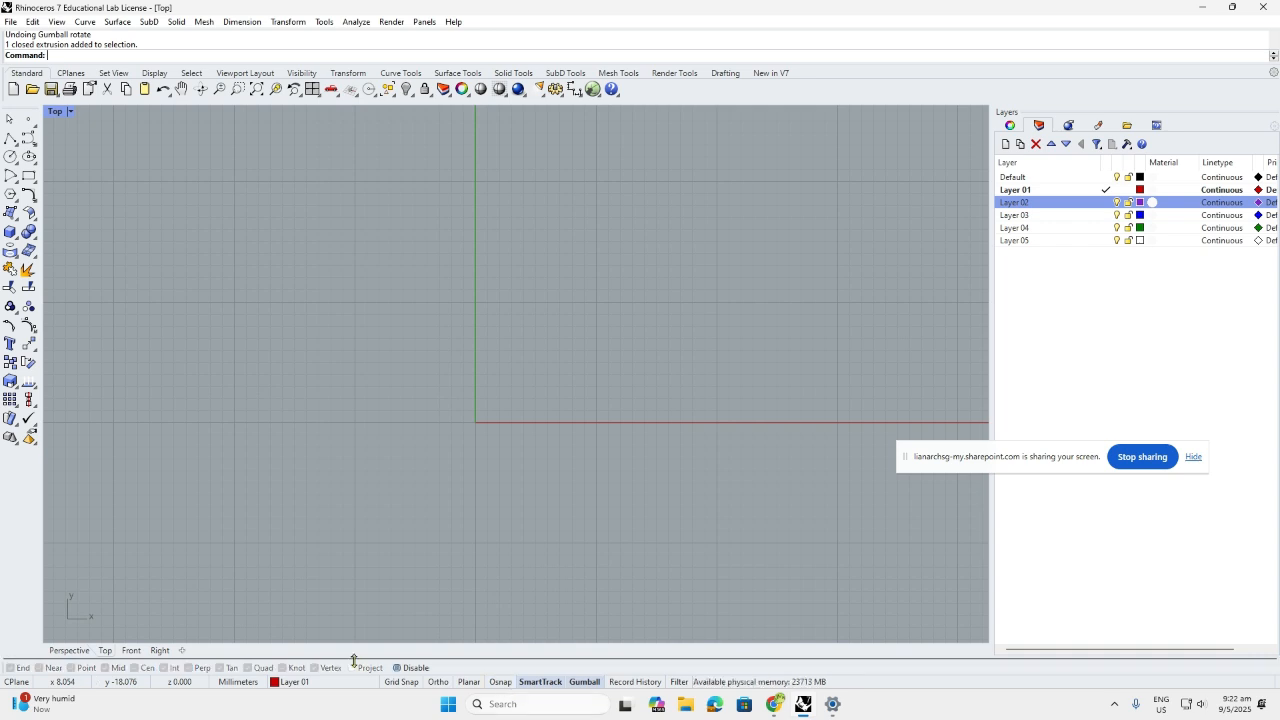
click(500, 682)
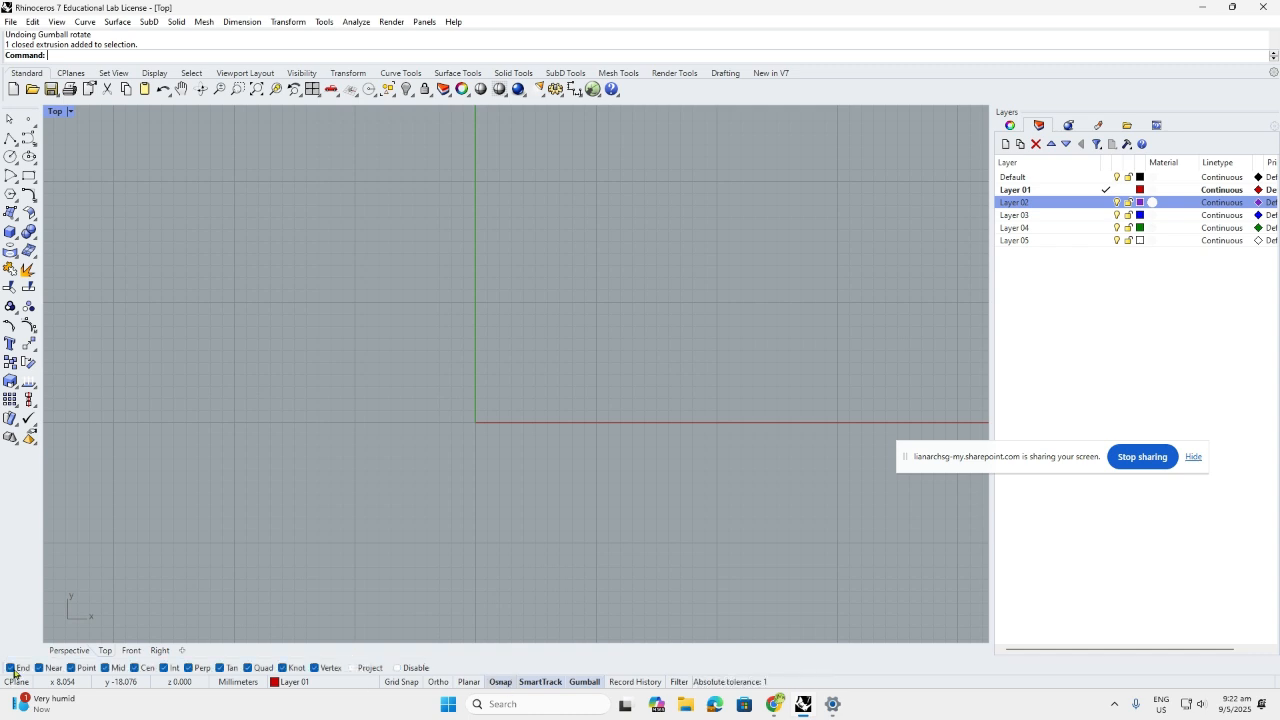
click(284, 669)
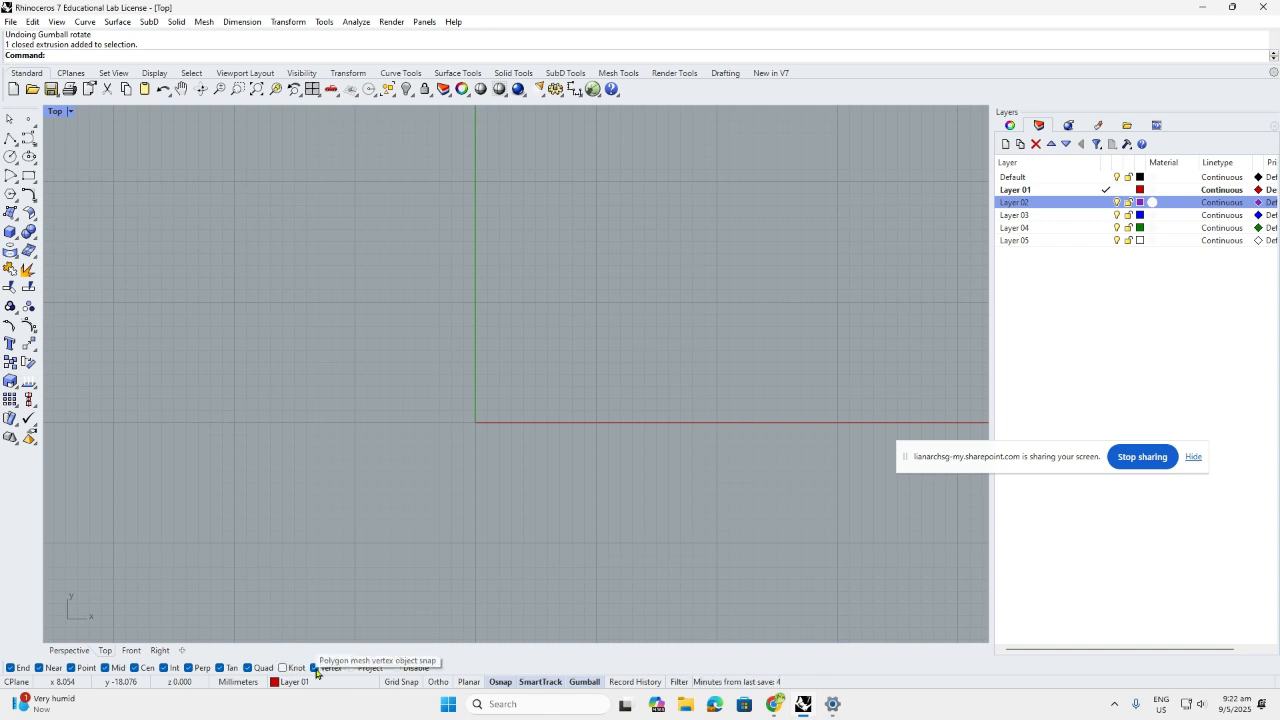
click(251, 672)
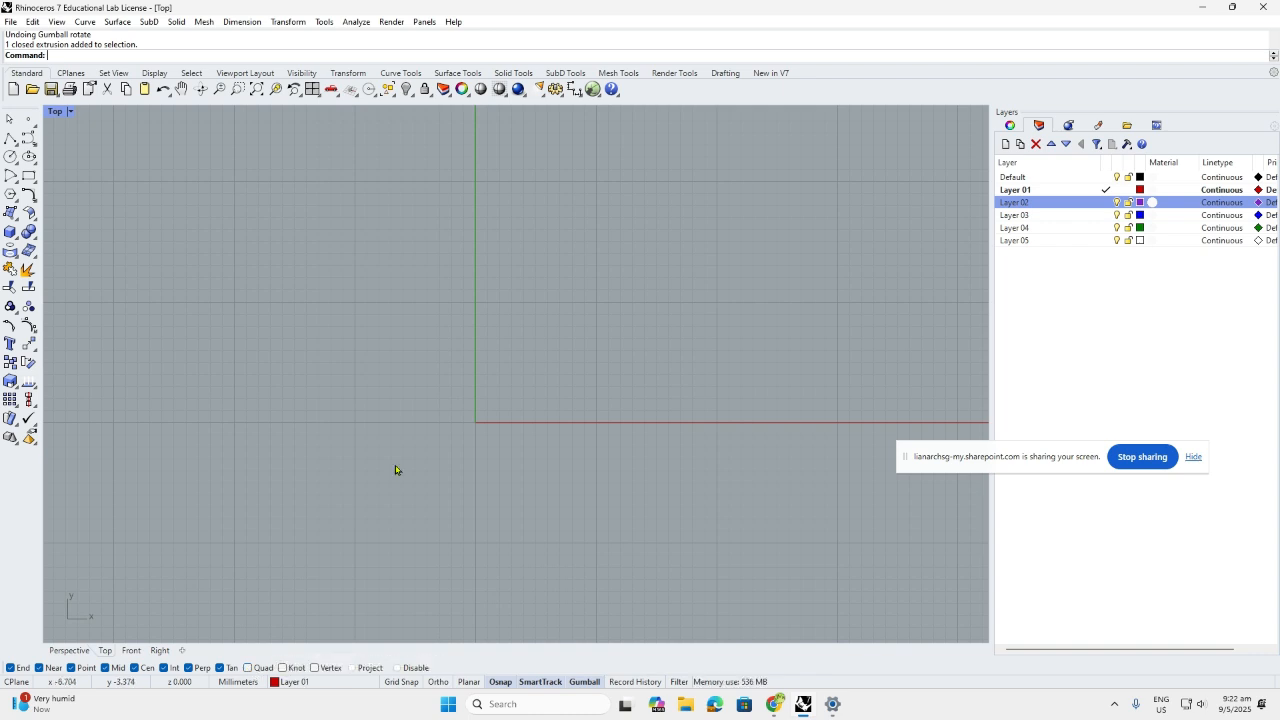
mouse_move(52, 713)
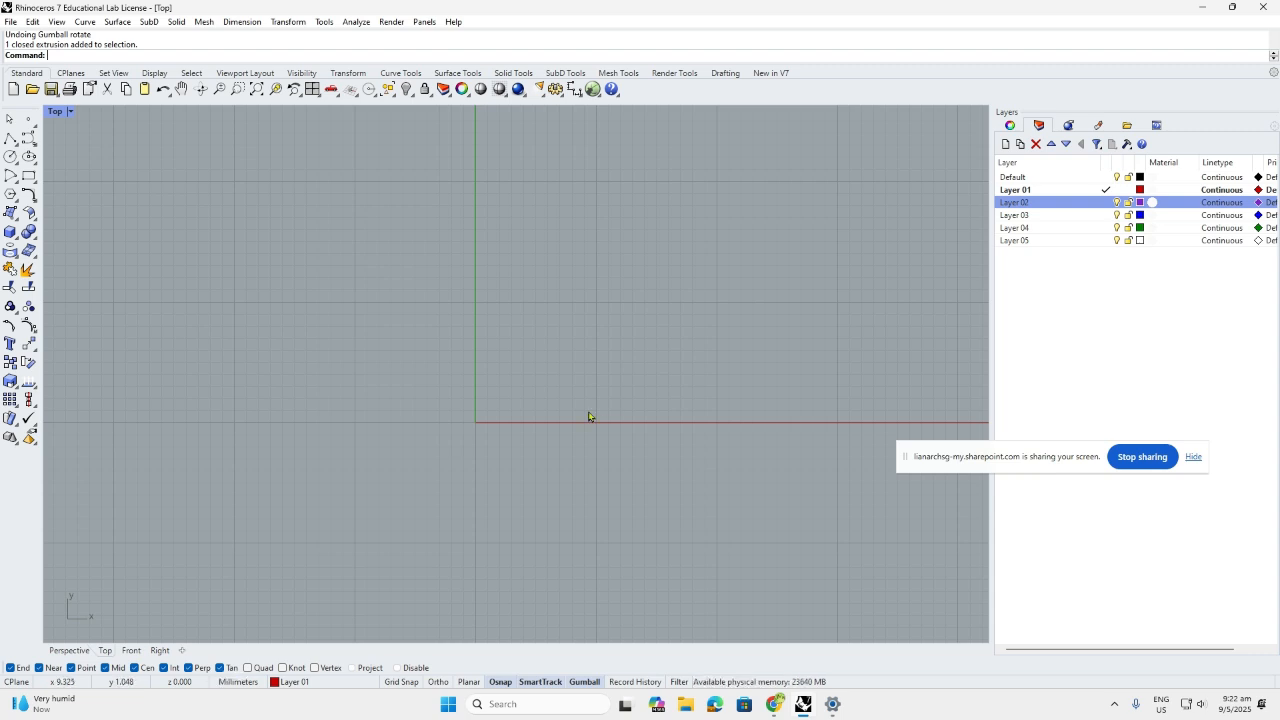
Trace an open triangular polyline from near the origin, ending inside the triangle
click(11, 141)
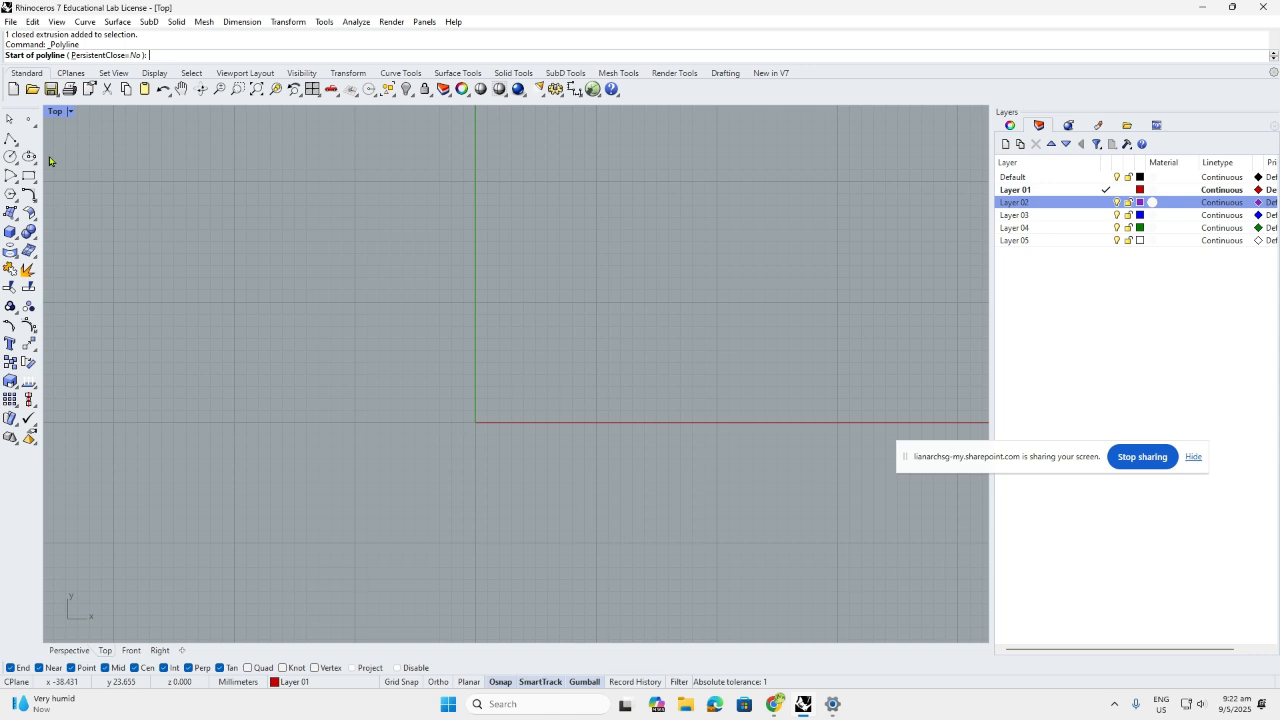
click(537, 397)
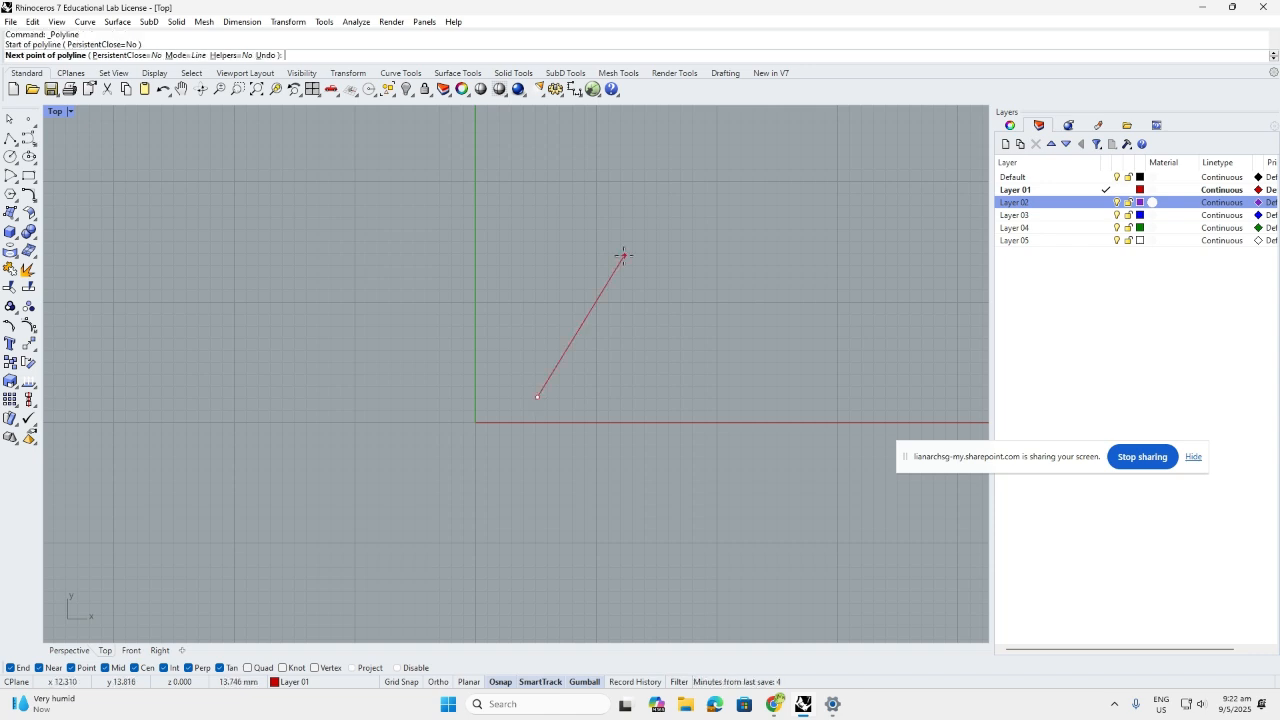
click(623, 255)
click(750, 421)
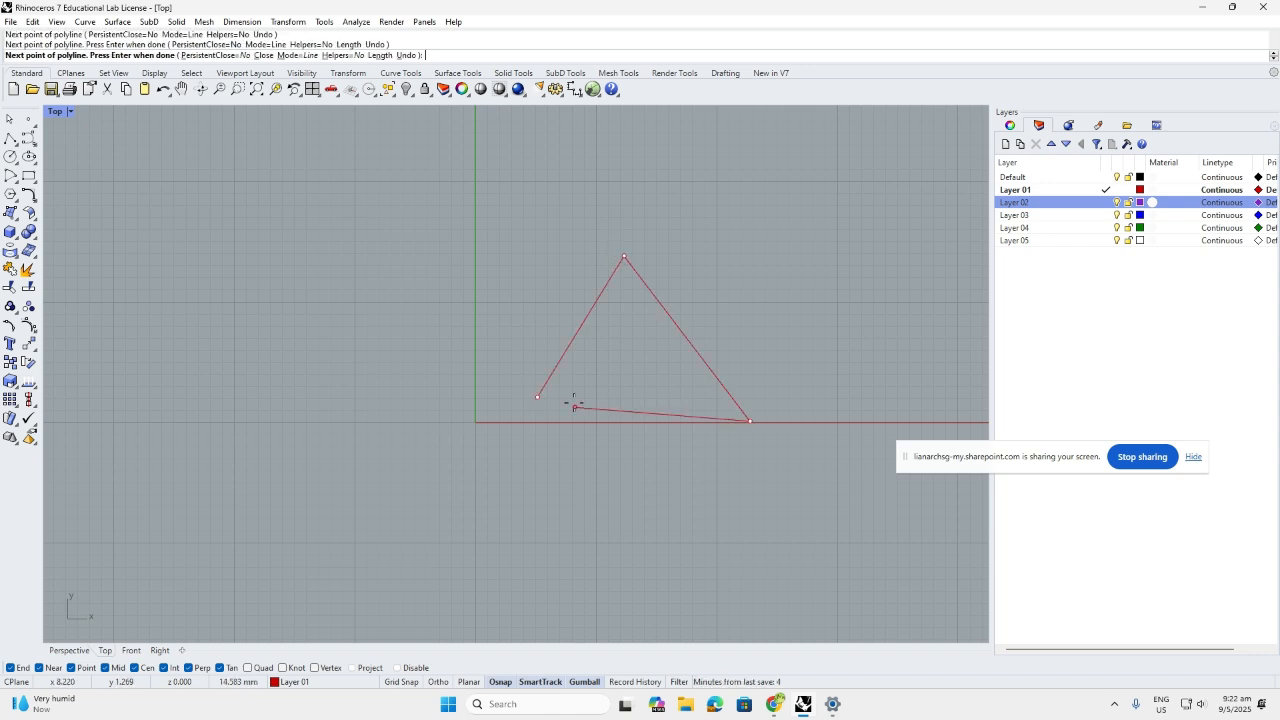
click(596, 358)
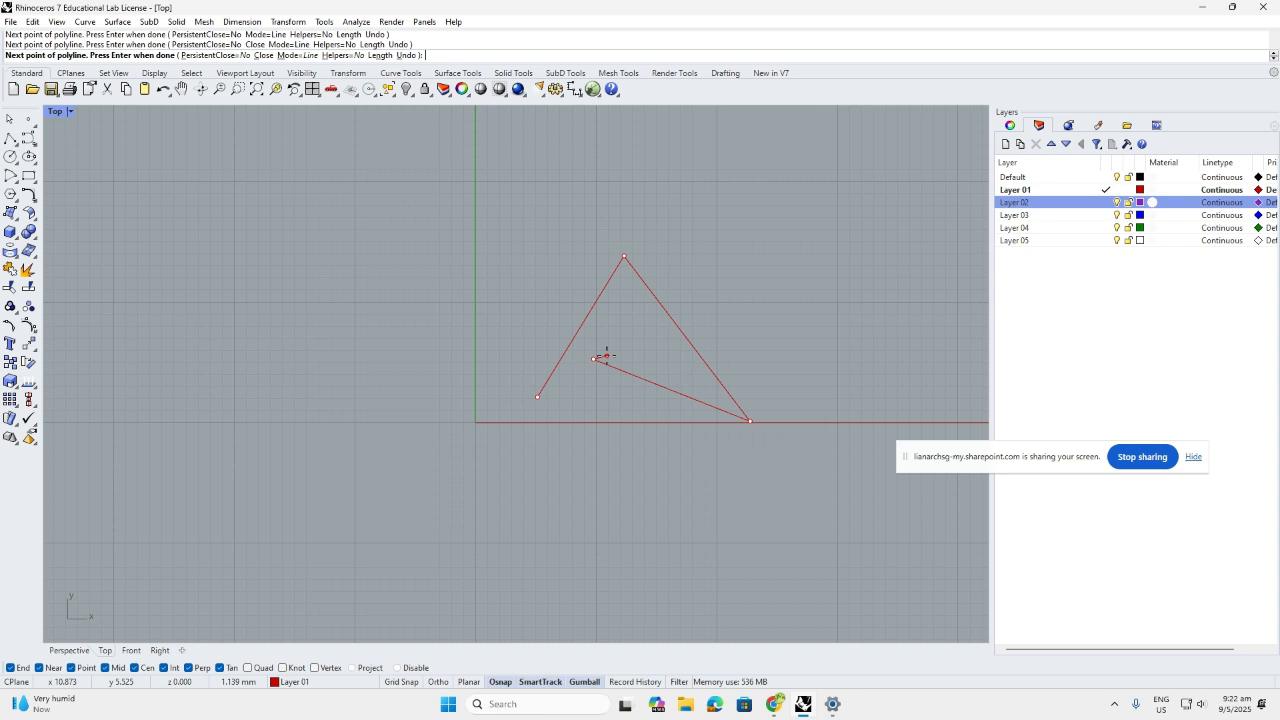
key(Return)
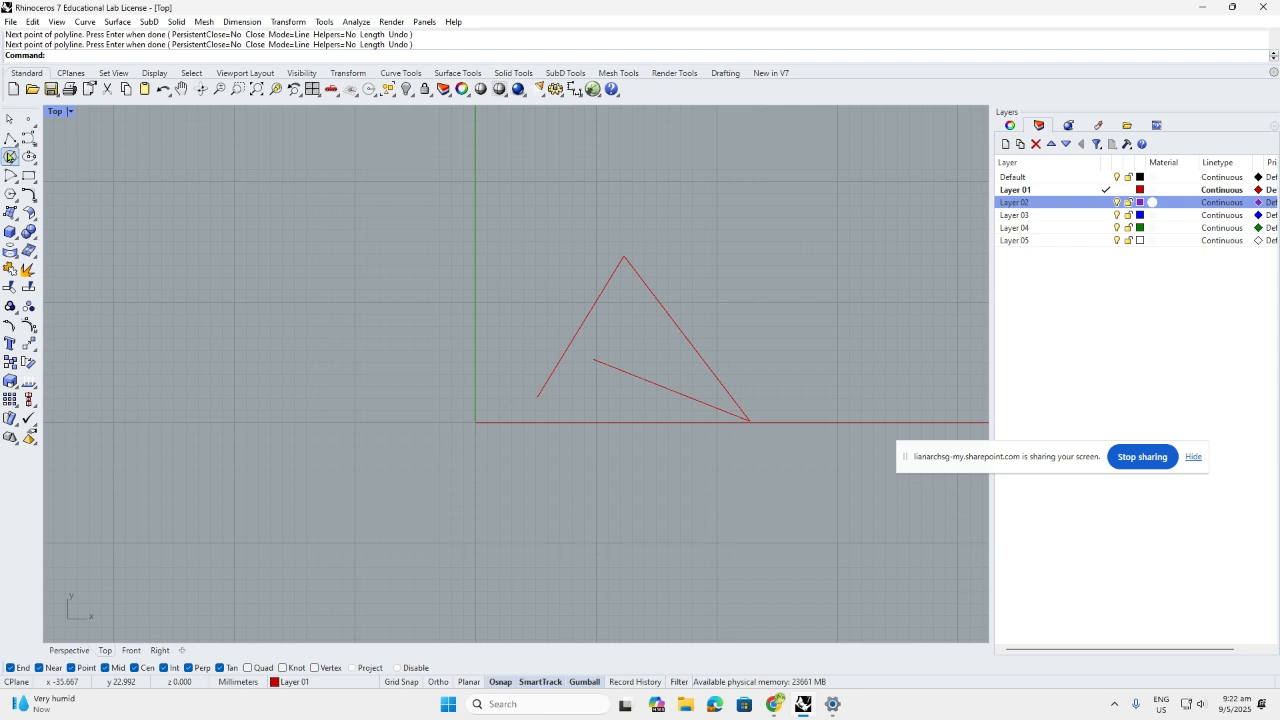
Trace a second polyline left of the triangle with two upper vertices
click(10, 139)
click(513, 344)
click(531, 255)
click(634, 218)
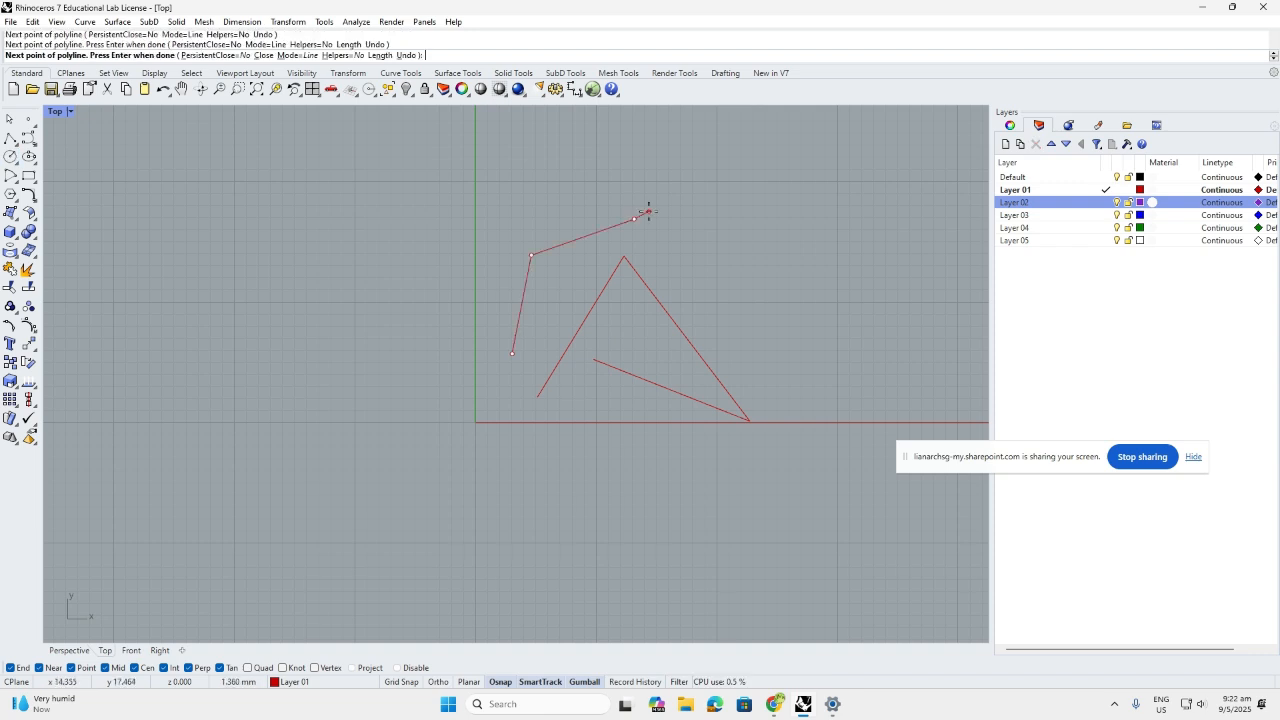
key(Return)
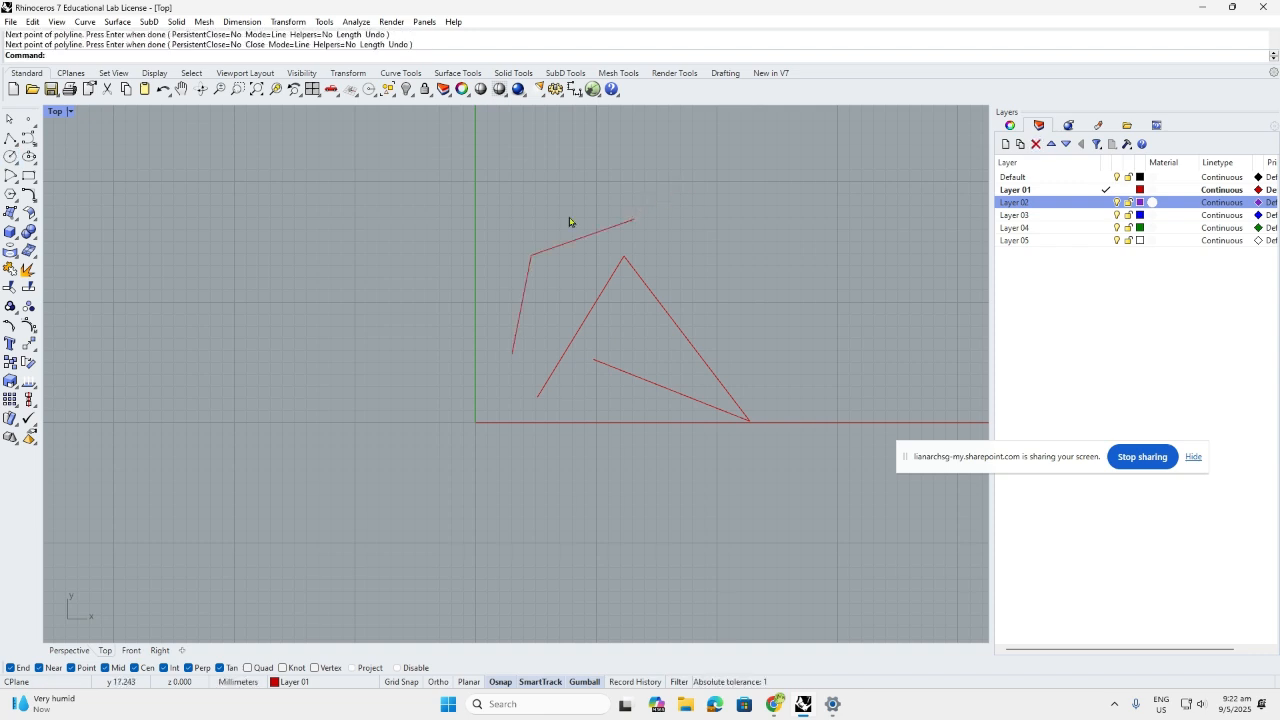
Draw the short diagonal segment up and to the right of the triangle
key(Return)
click(706, 245)
click(756, 215)
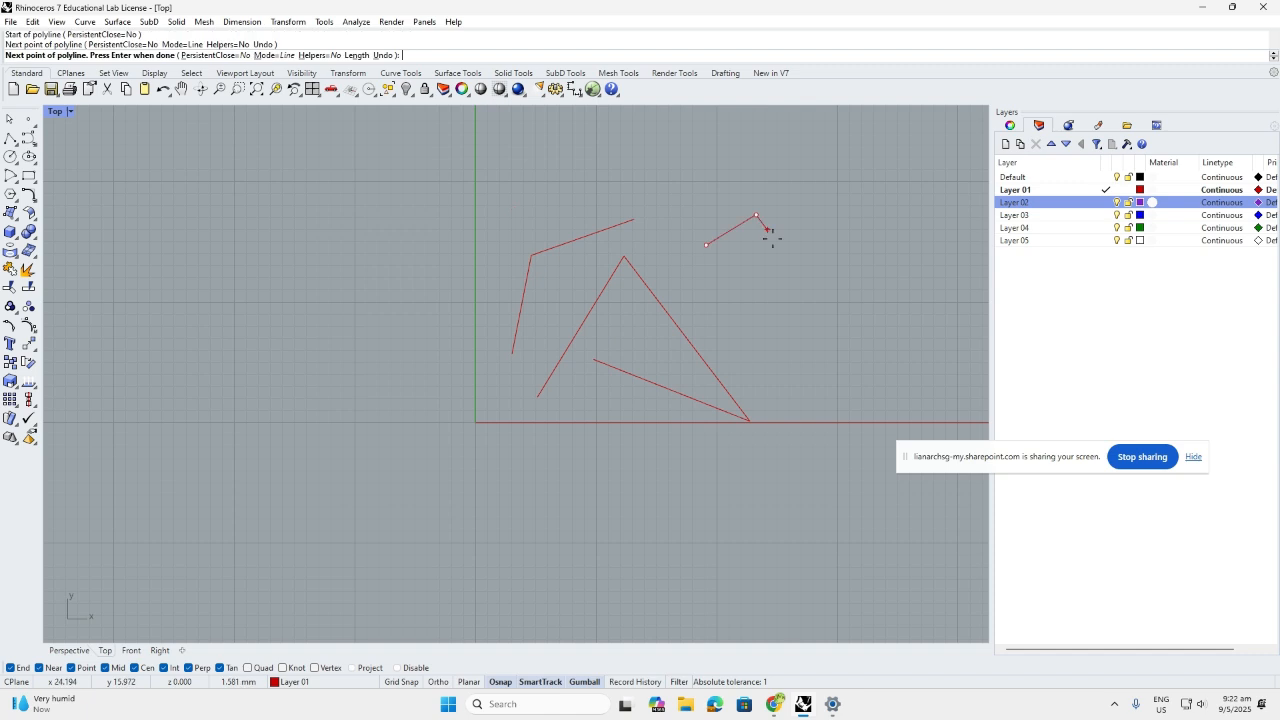
key(Return)
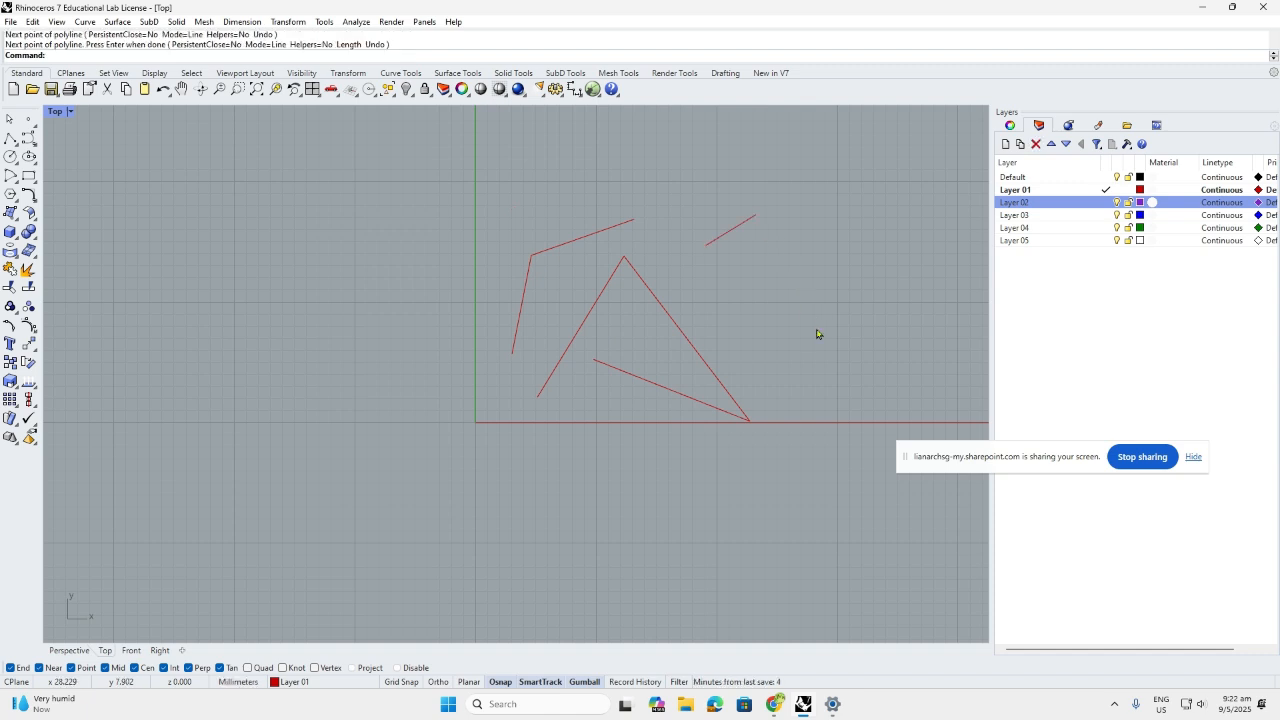
Window-select the traced polylines and triangle to check them, then clear the selection
drag(817, 443, 792, 461)
drag(788, 446, 674, 246)
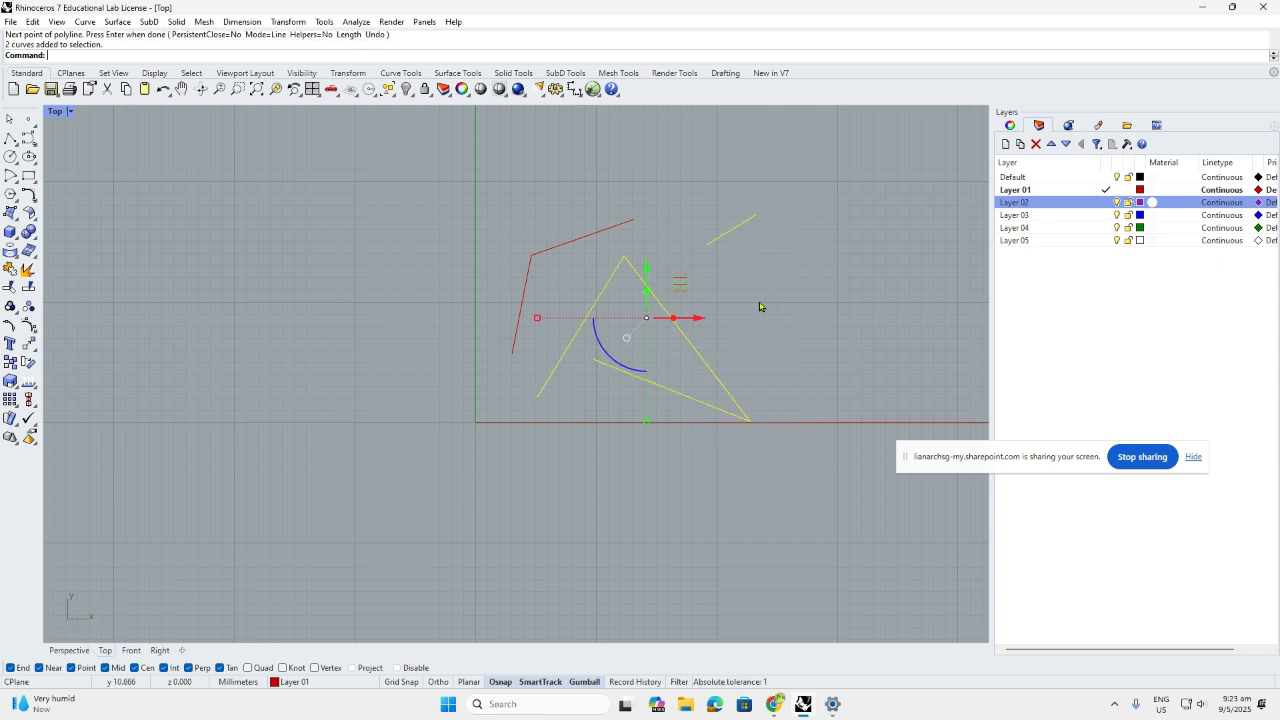
key(Escape)
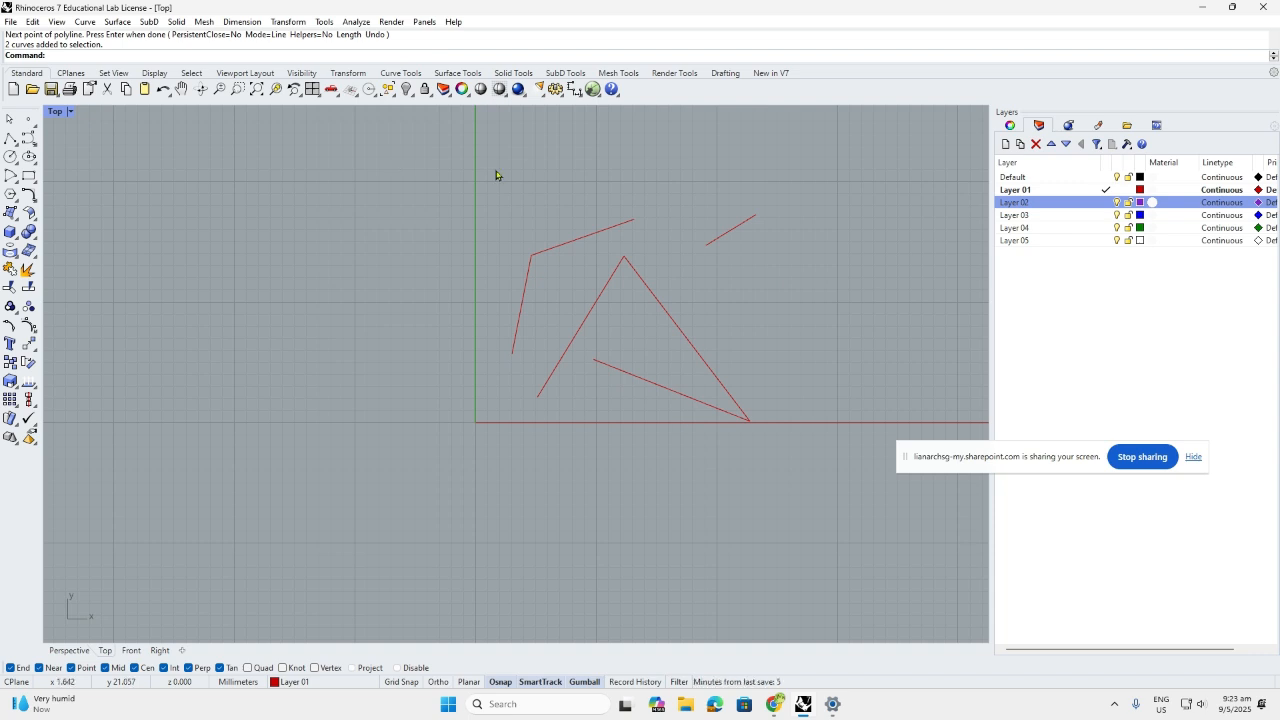
drag(495, 170, 737, 458)
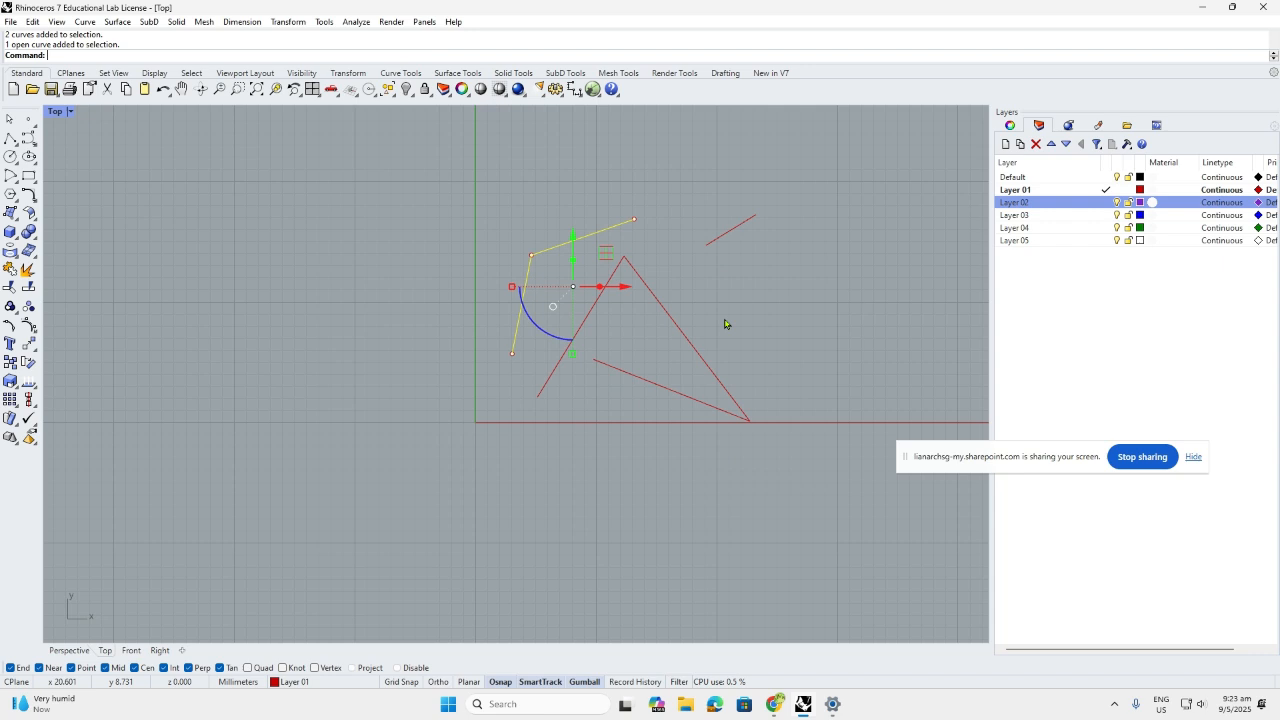
key(Escape)
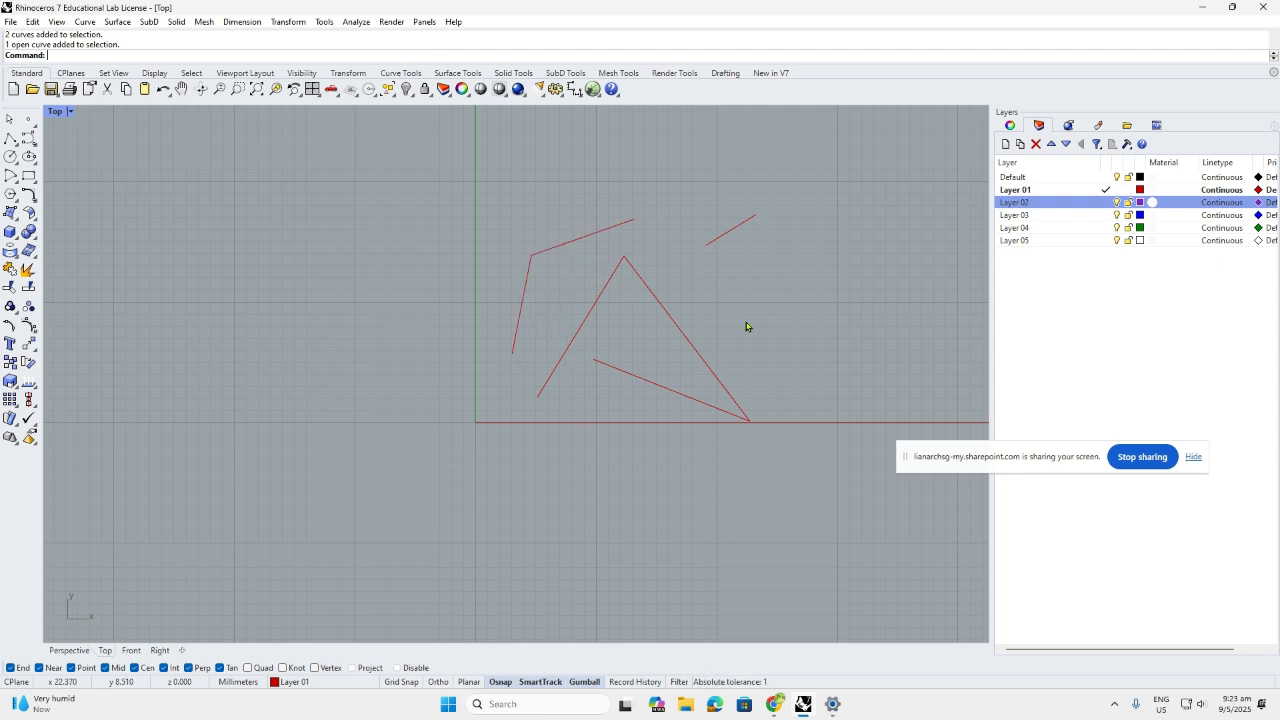
drag(788, 451, 416, 167)
key(Escape)
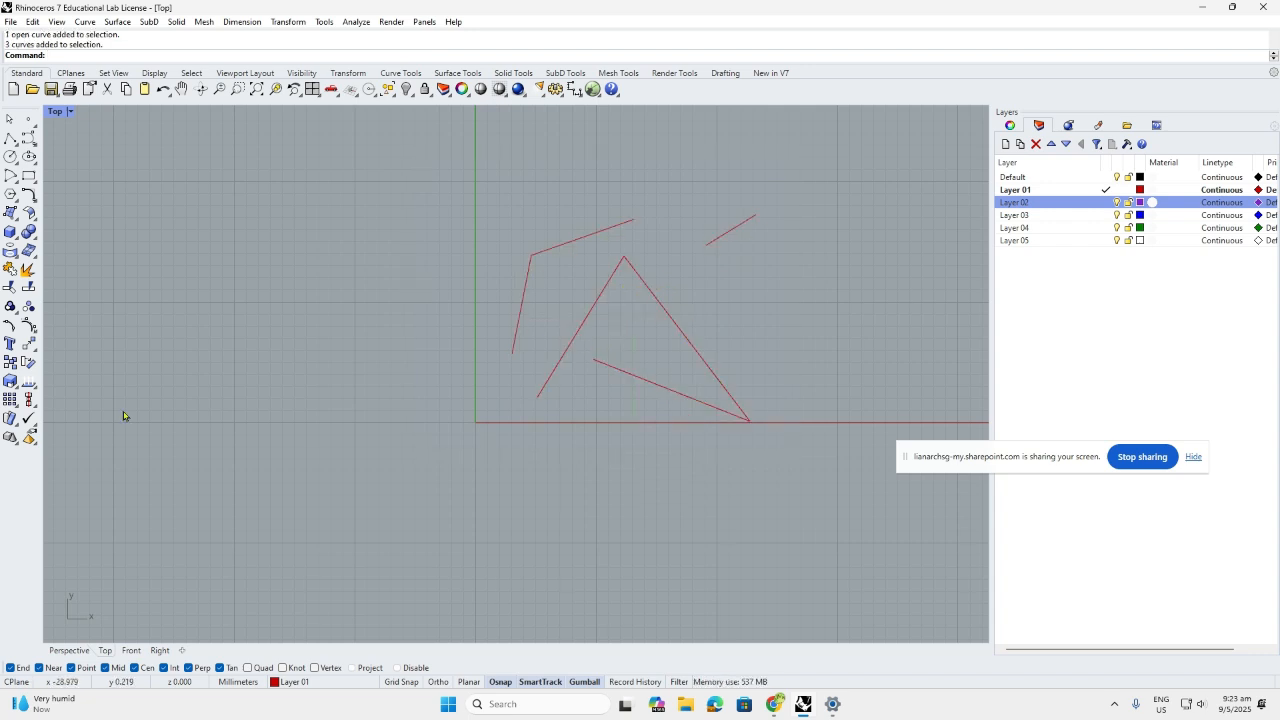
click(10, 139)
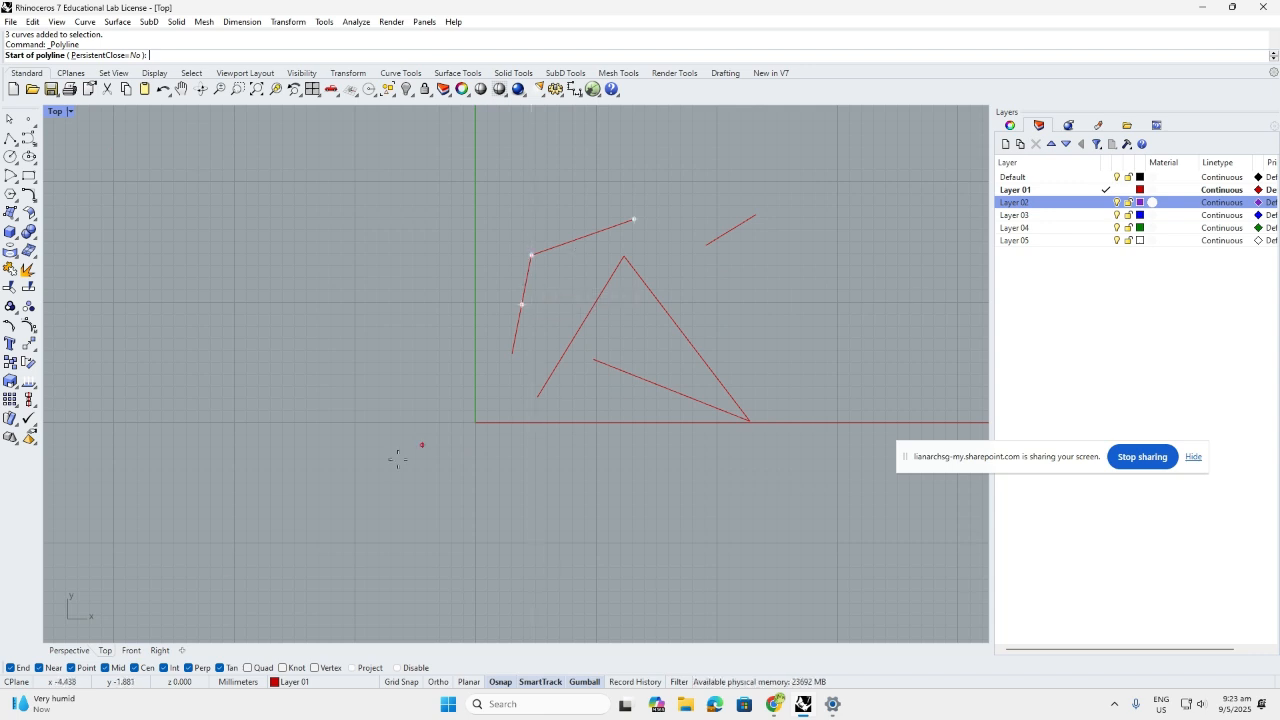
Trace a three-point bent polyline from the left line's midpoint out left and up, then start another below
click(521, 306)
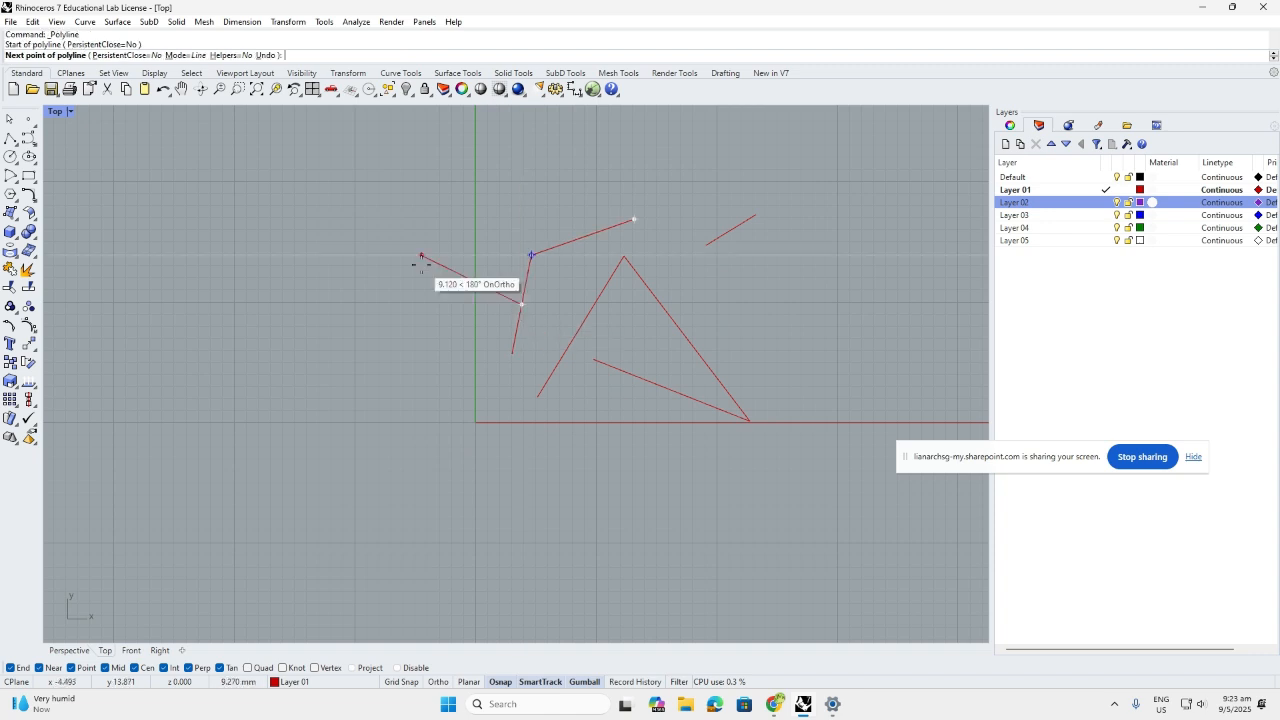
click(400, 221)
click(506, 182)
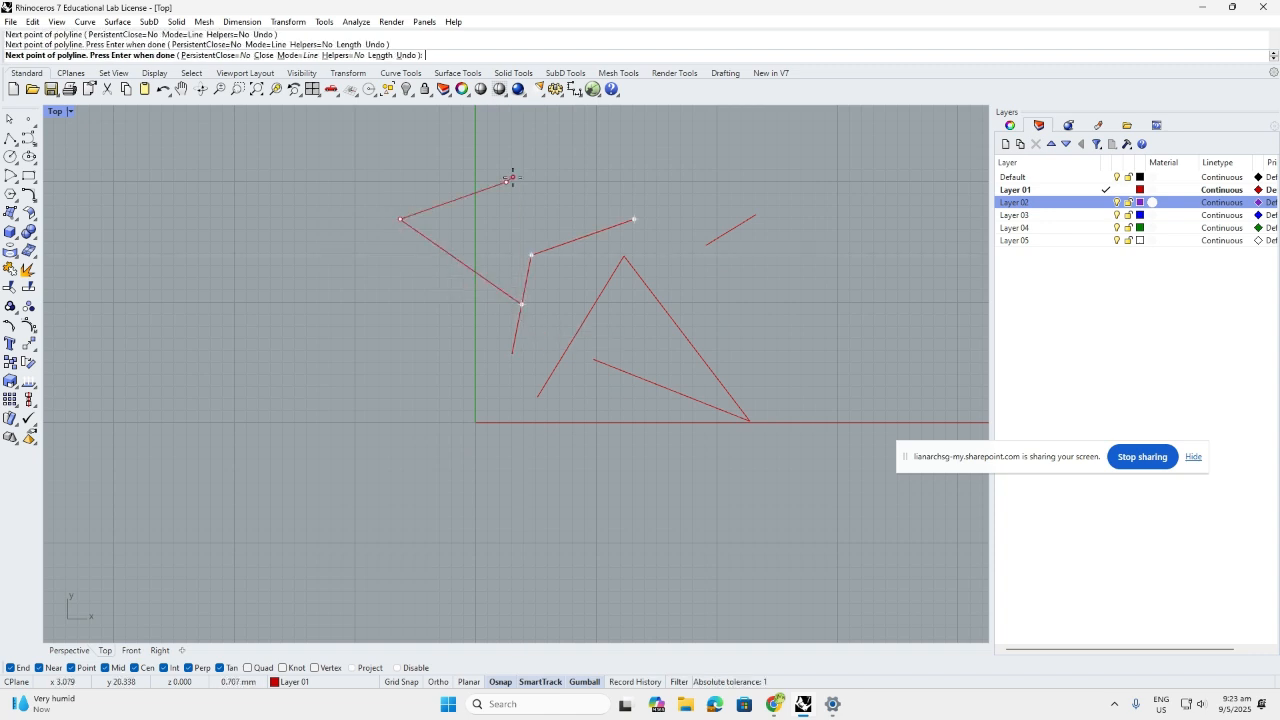
key(Return)
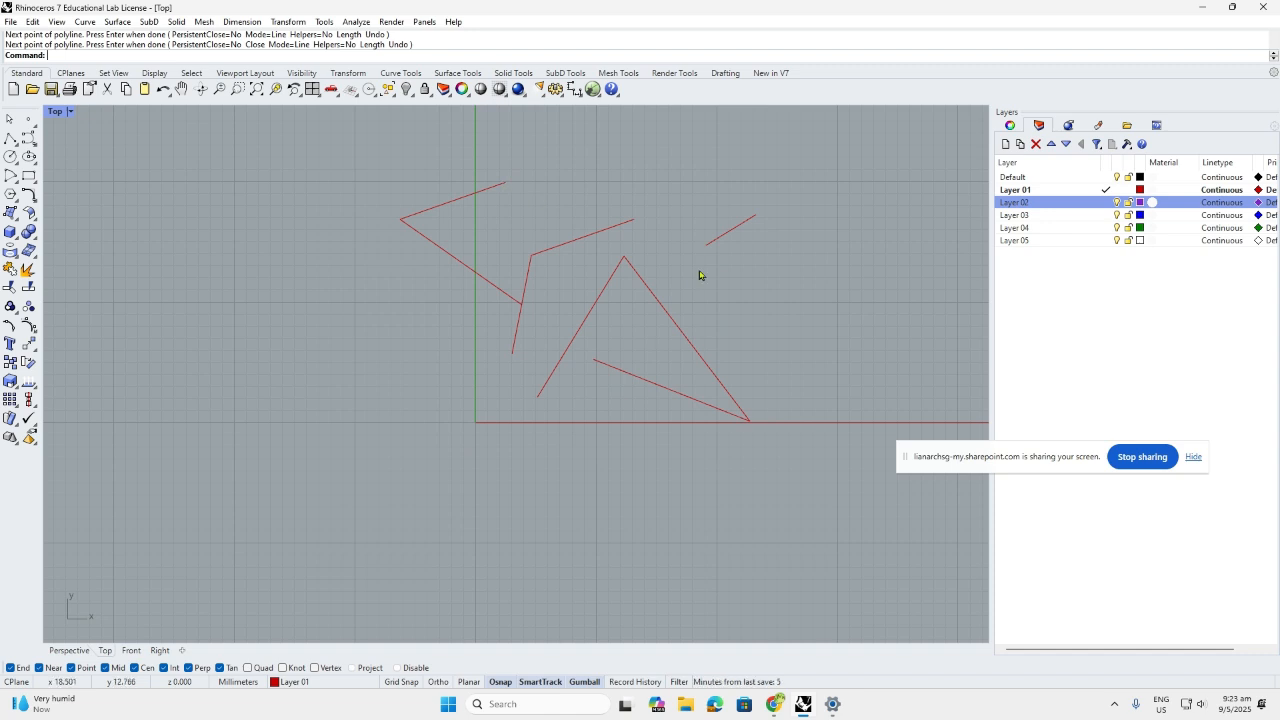
click(9, 139)
click(403, 486)
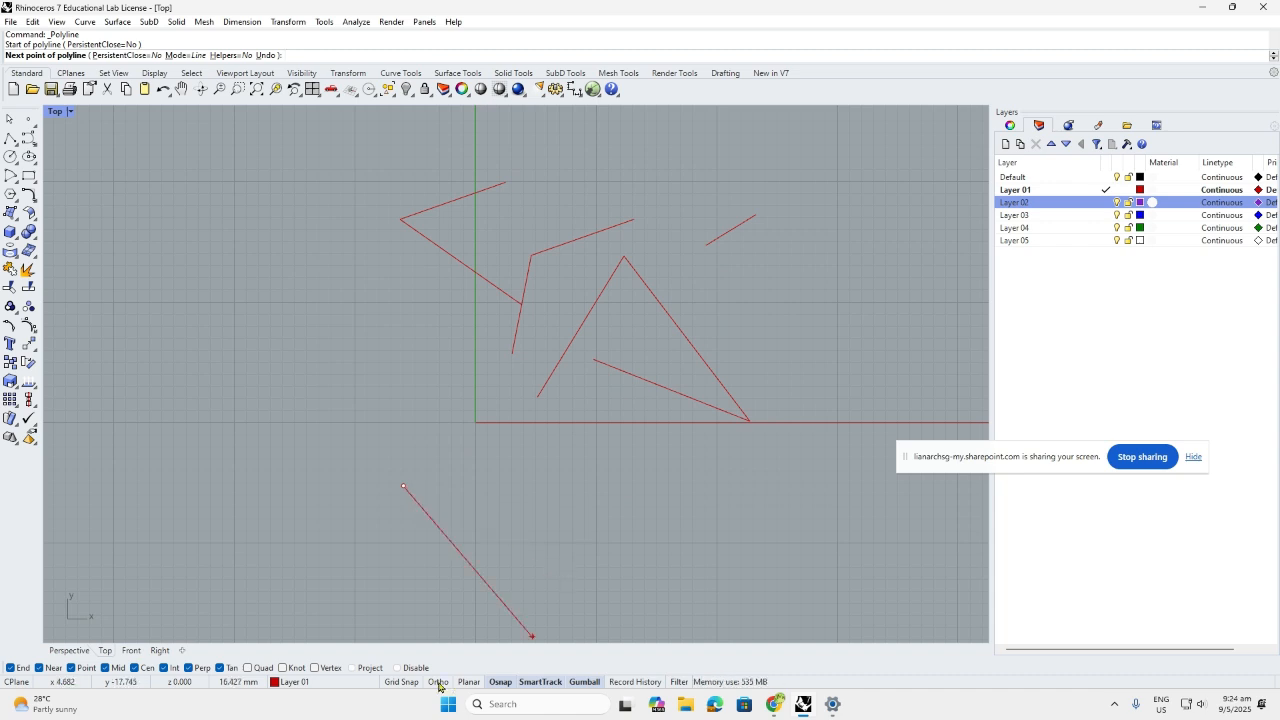
With Ortho on, draw an L-shaped polyline along the tile's bottom and up its right side
key(F8)
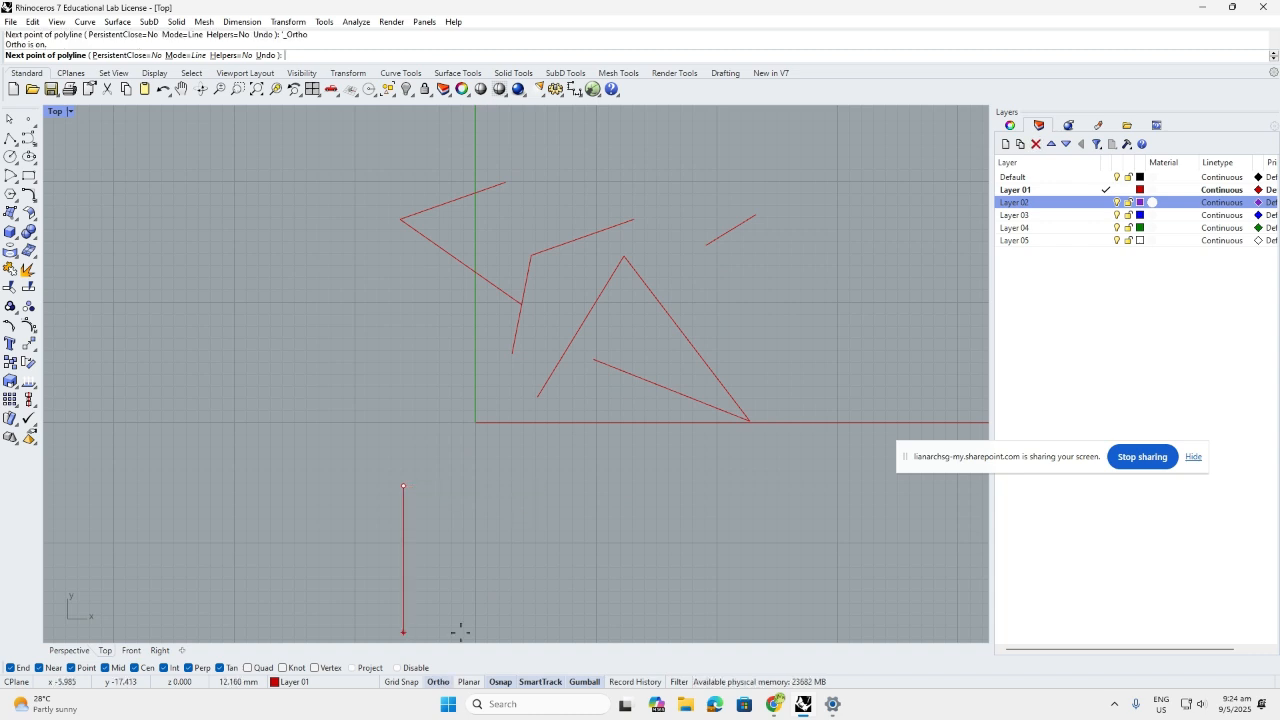
click(439, 683)
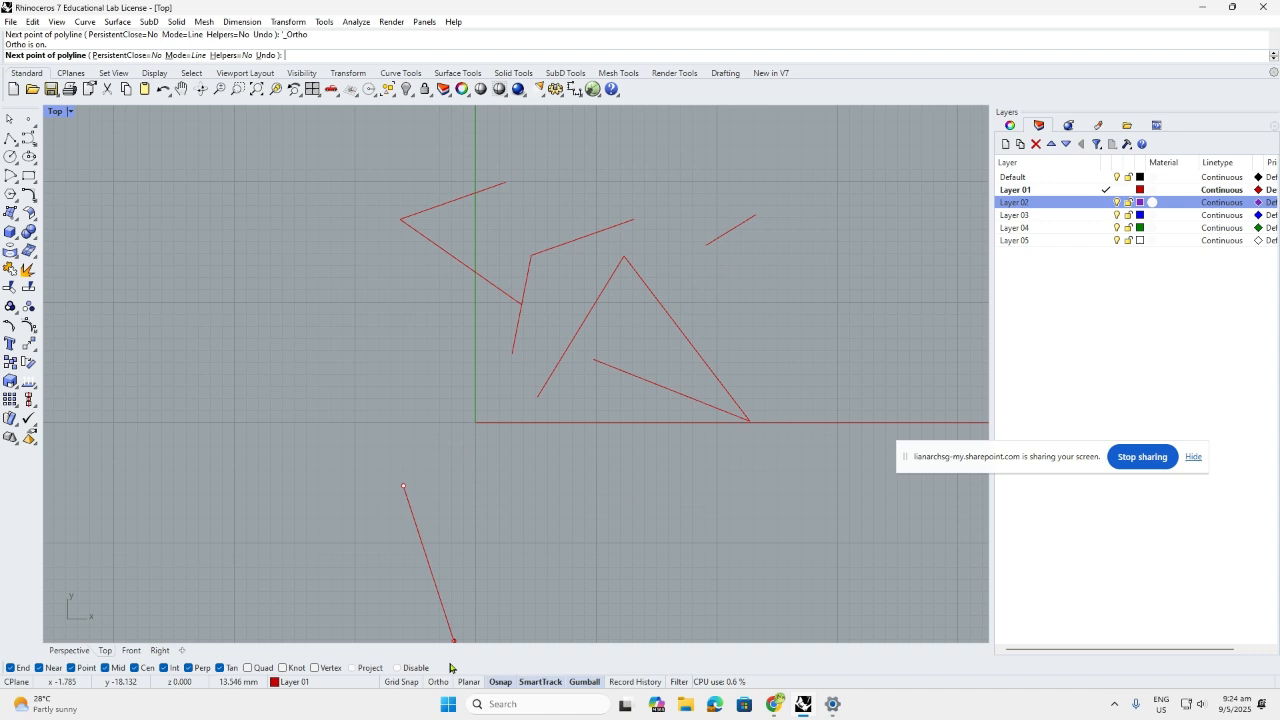
click(440, 682)
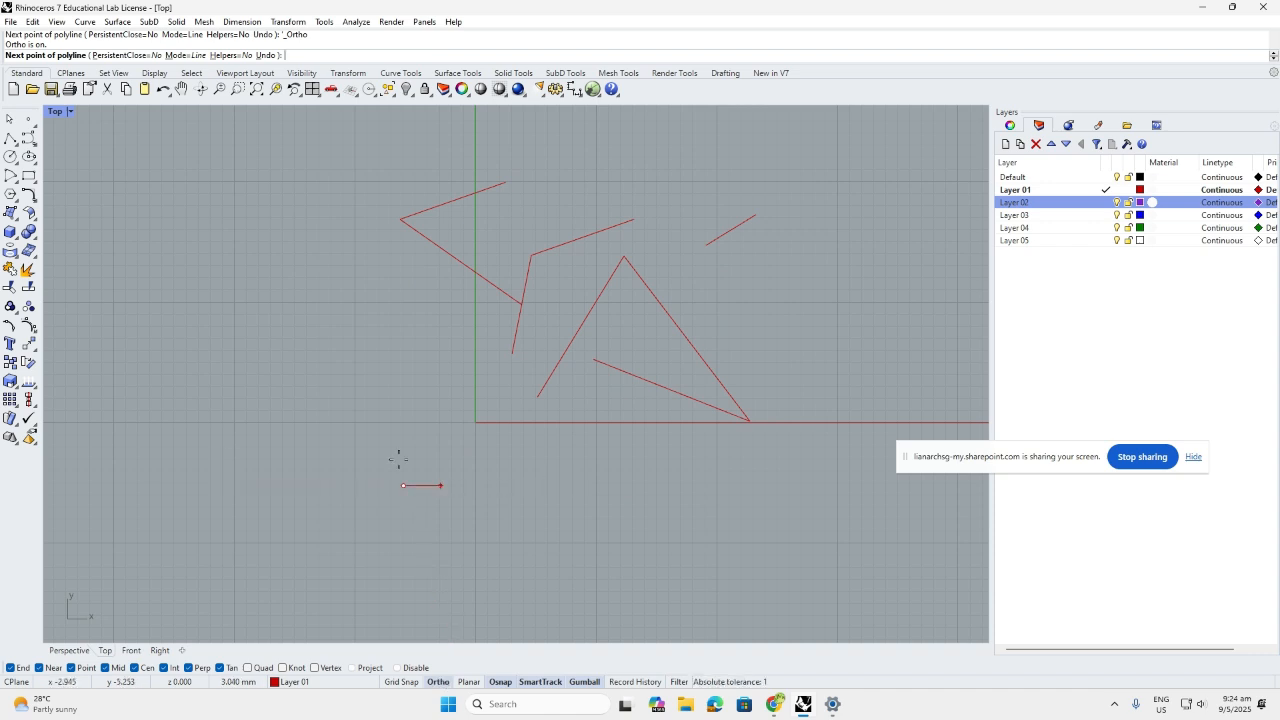
click(803, 490)
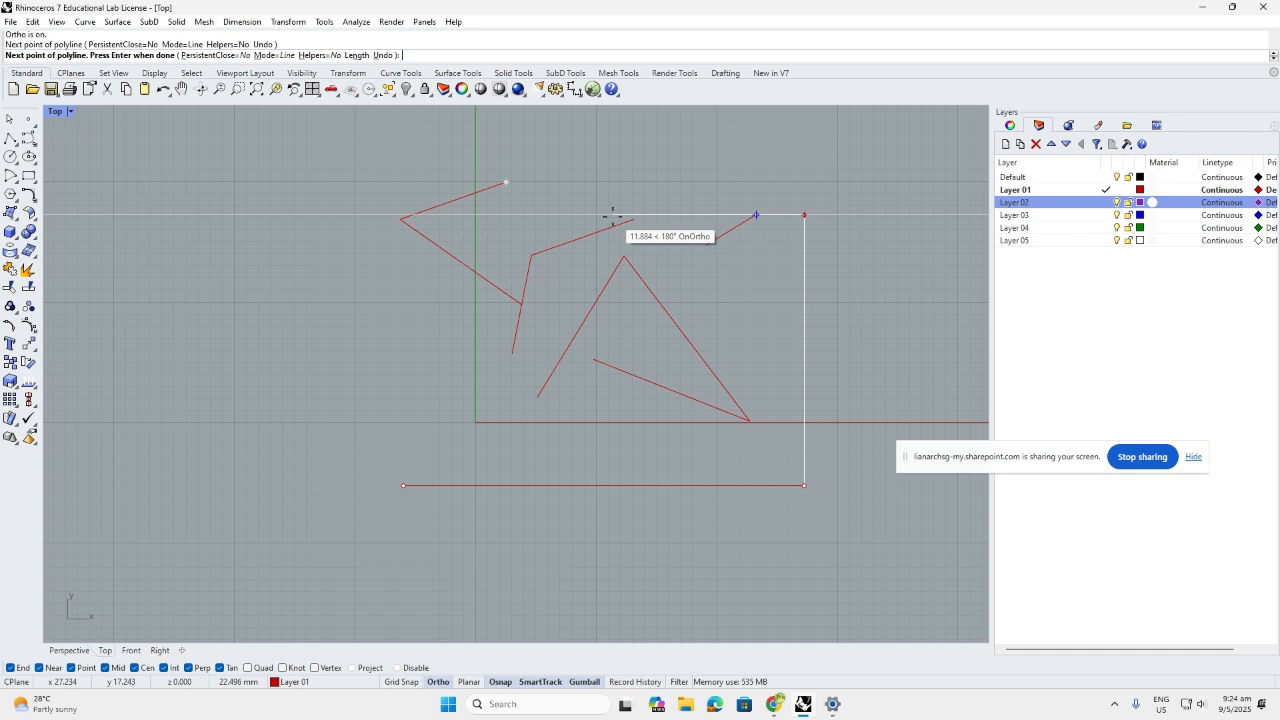
click(500, 185)
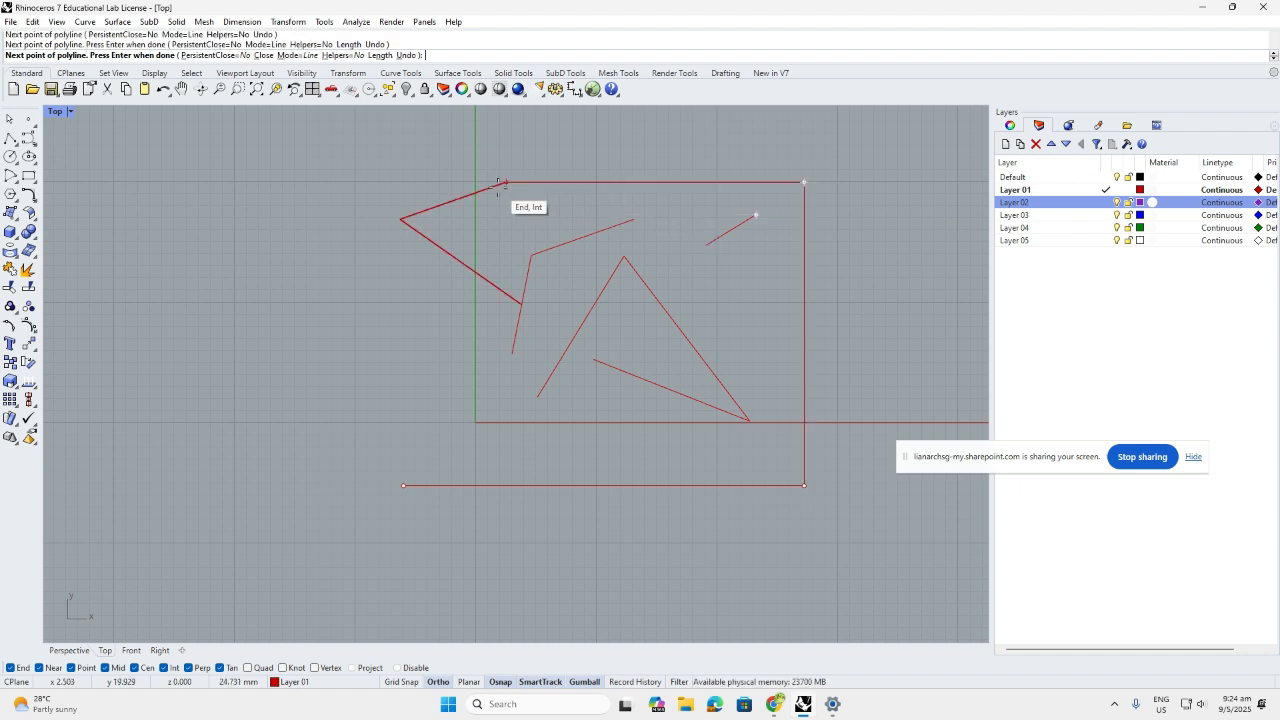
key(Return)
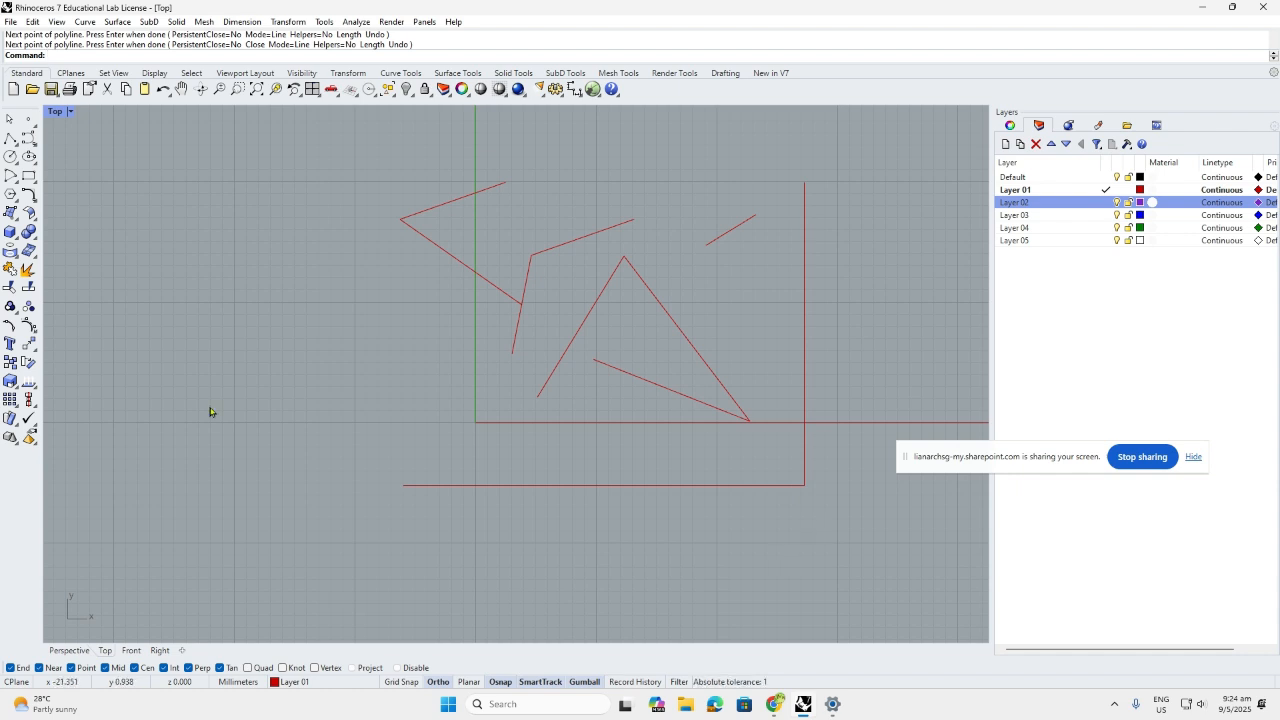
key(Return)
Draw an inner L-shaped polyline running horizontally, then up to the short diagonal's end
click(387, 458)
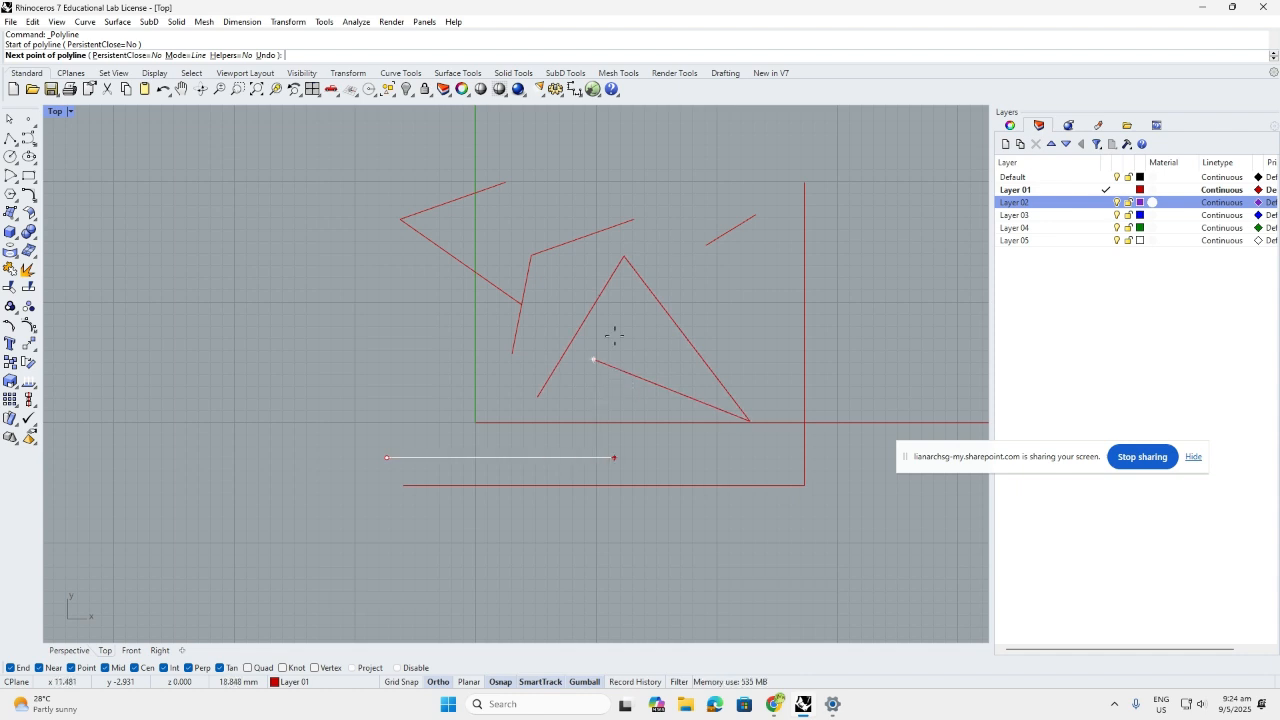
click(756, 220)
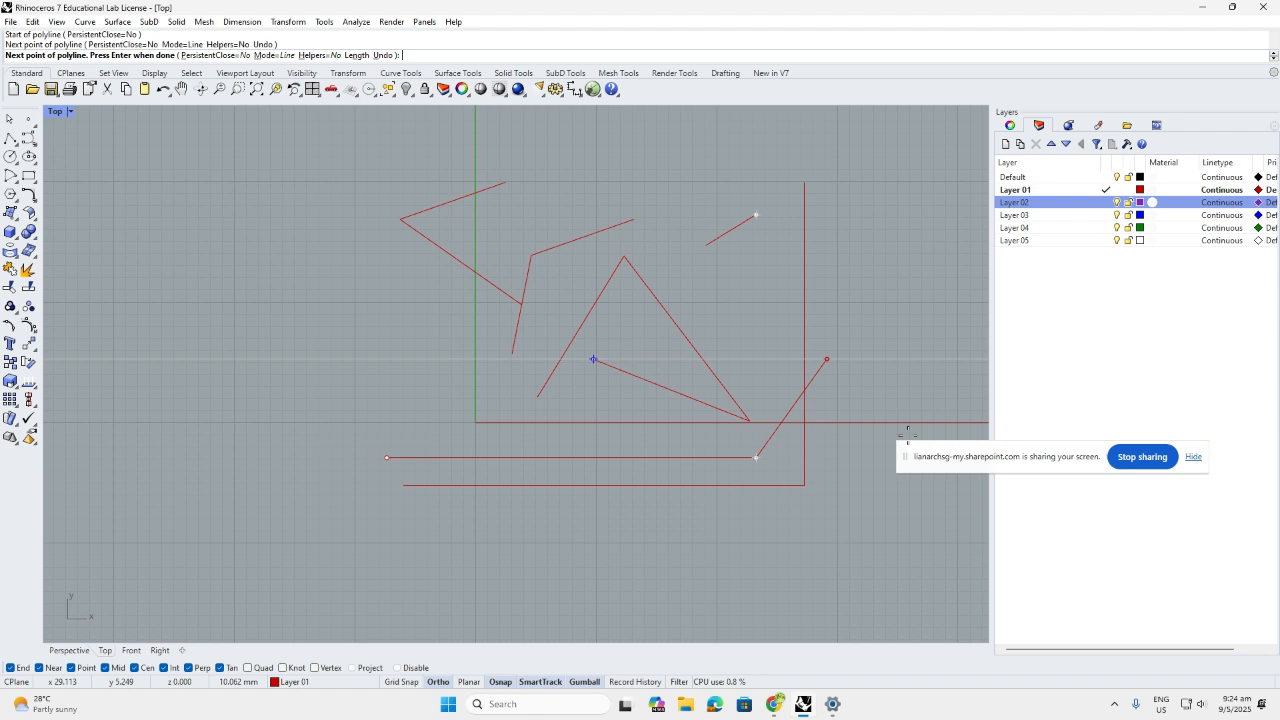
click(756, 218)
key(Return)
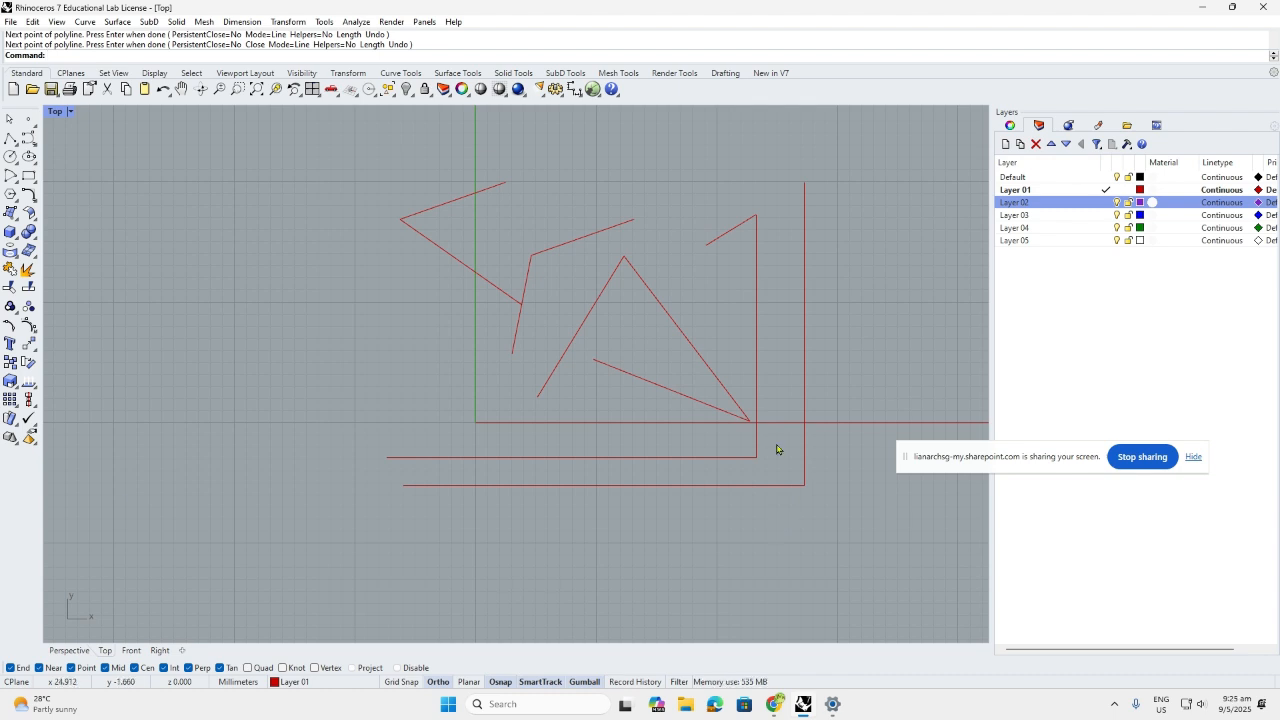
click(28, 138)
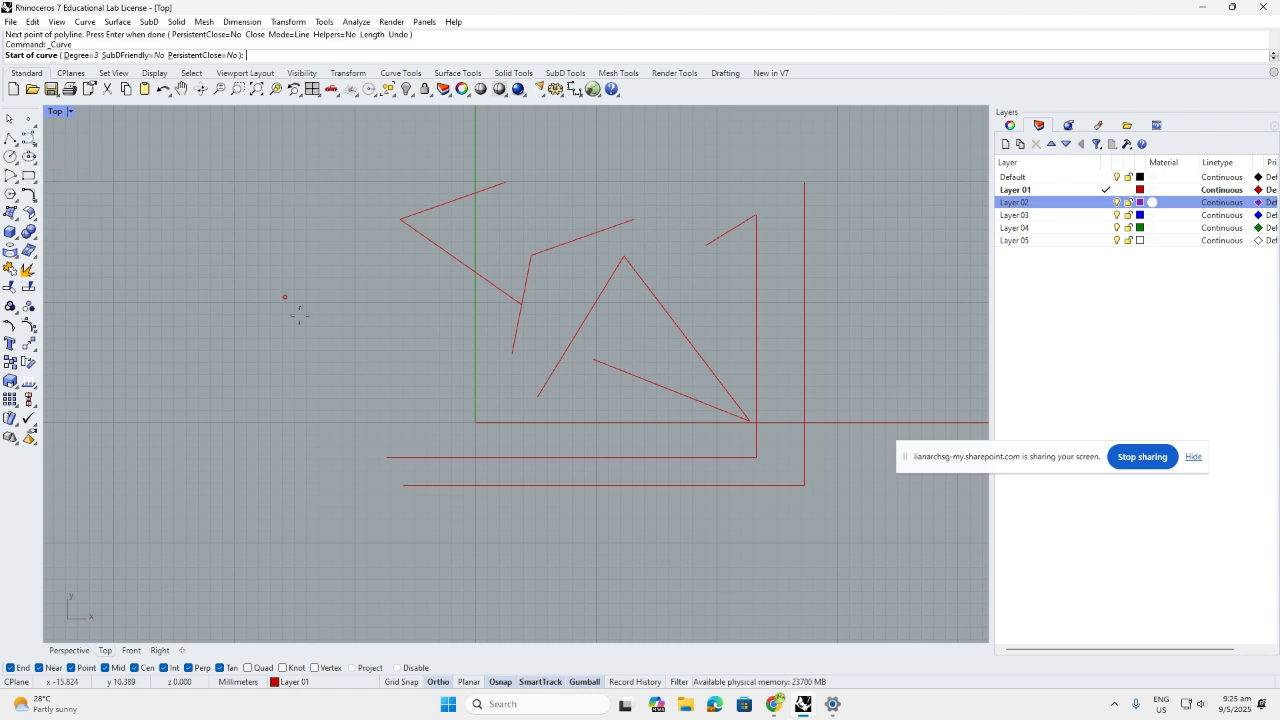
Draw an S-shaped control point curve with Ortho turned off
click(399, 404)
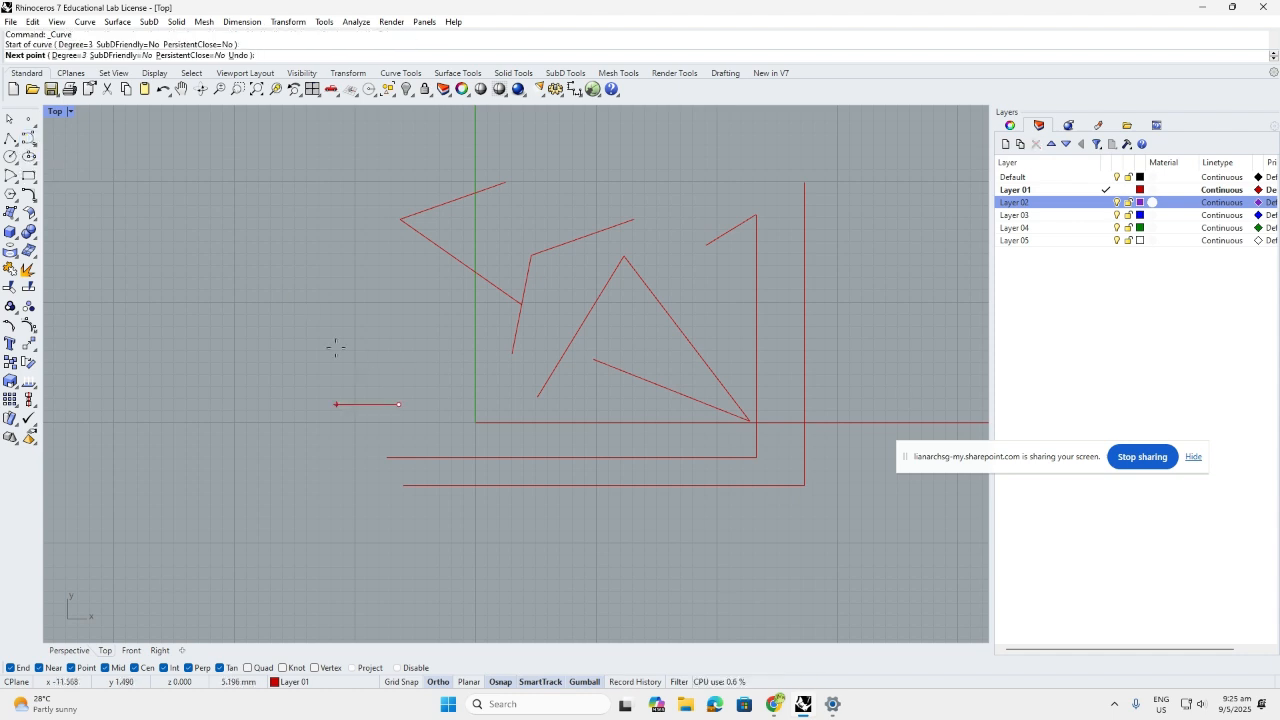
key(F8)
click(369, 387)
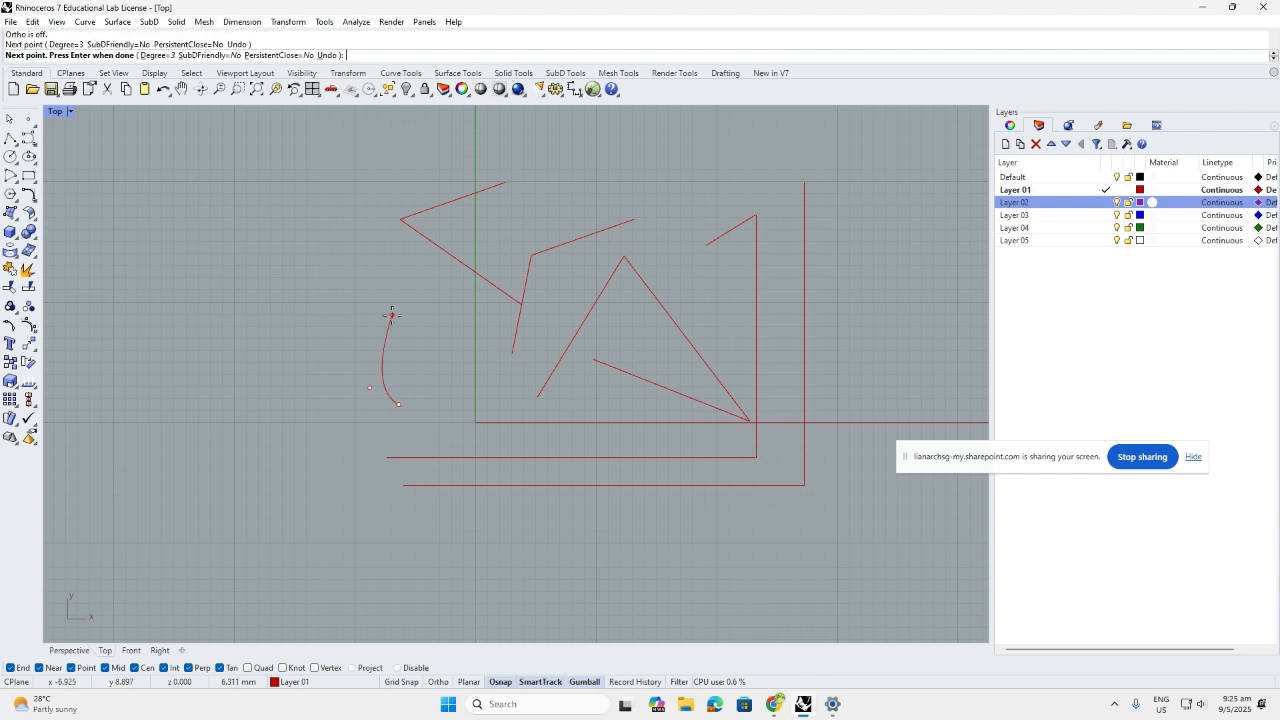
click(391, 315)
click(456, 366)
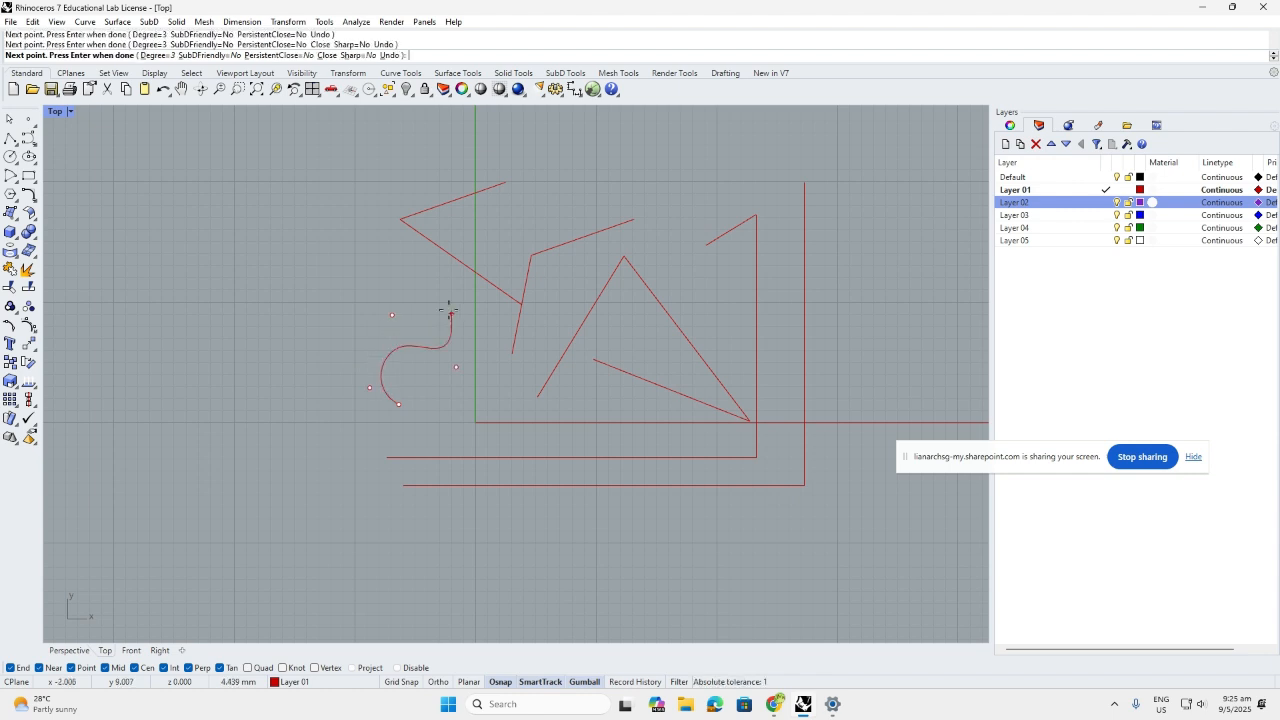
click(443, 303)
key(Return)
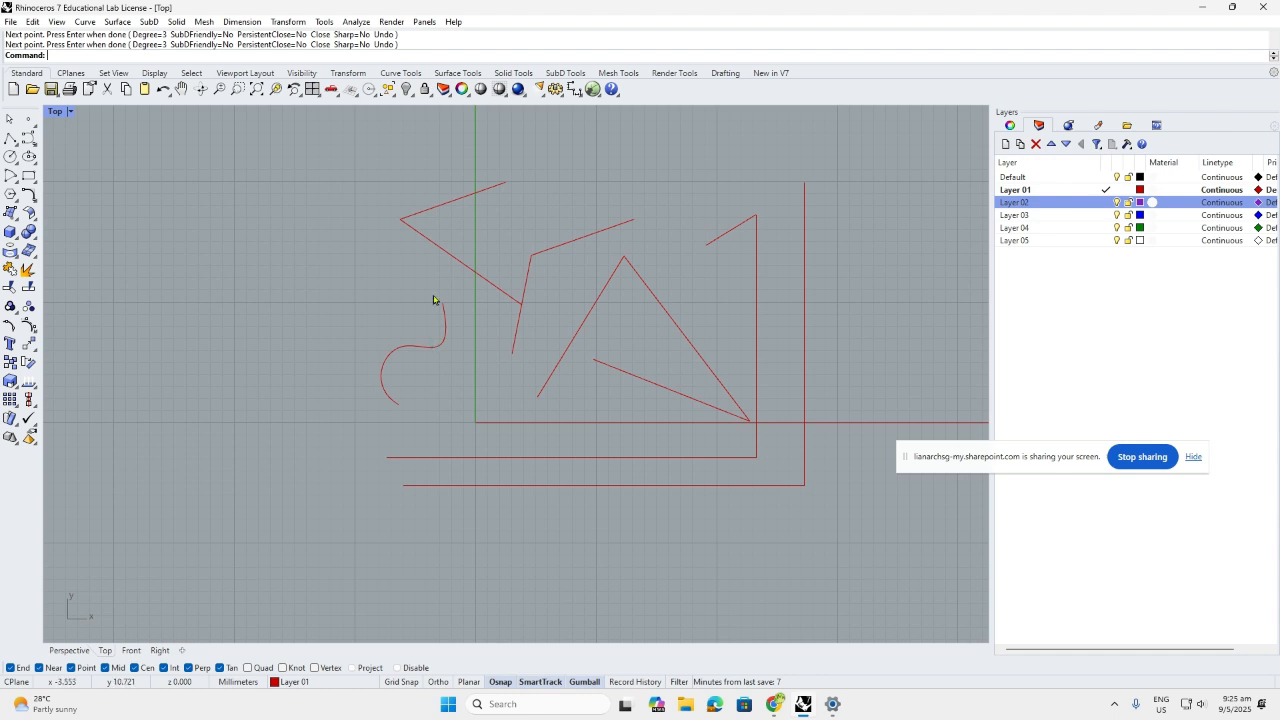
Draw an arc from its centre, sweeping from upper right to lower left
click(11, 175)
click(267, 339)
click(418, 254)
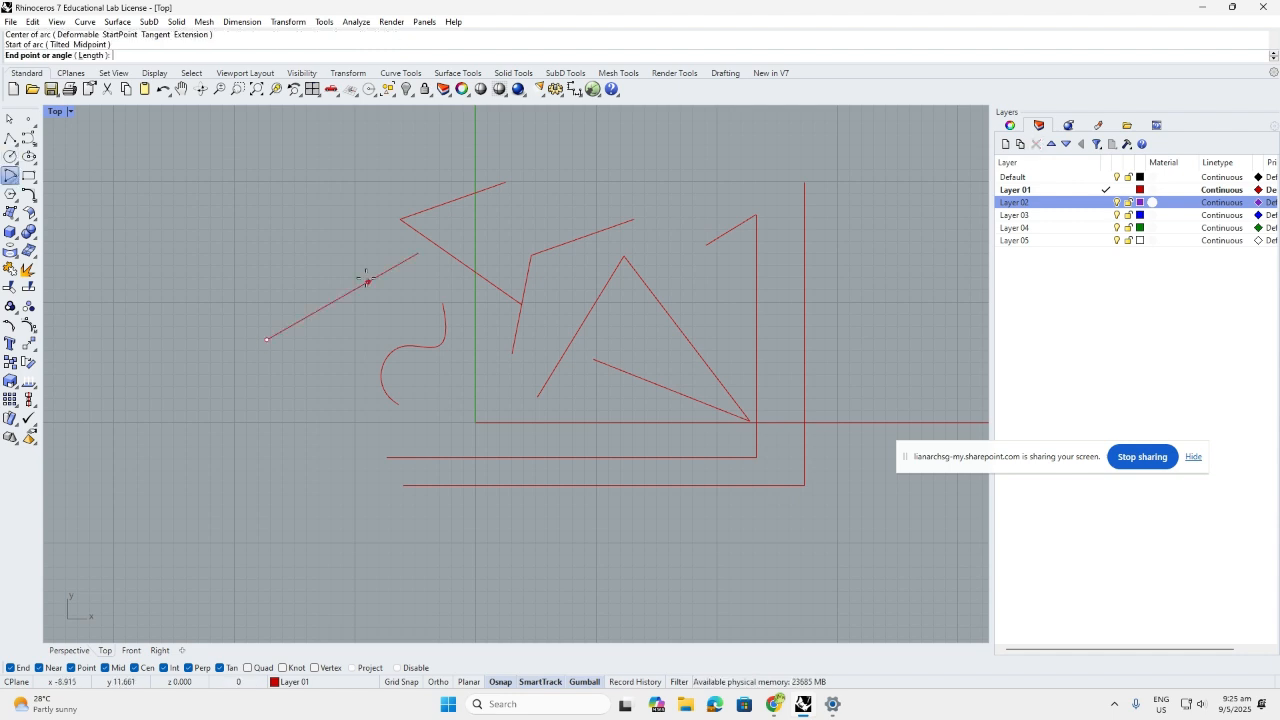
click(204, 394)
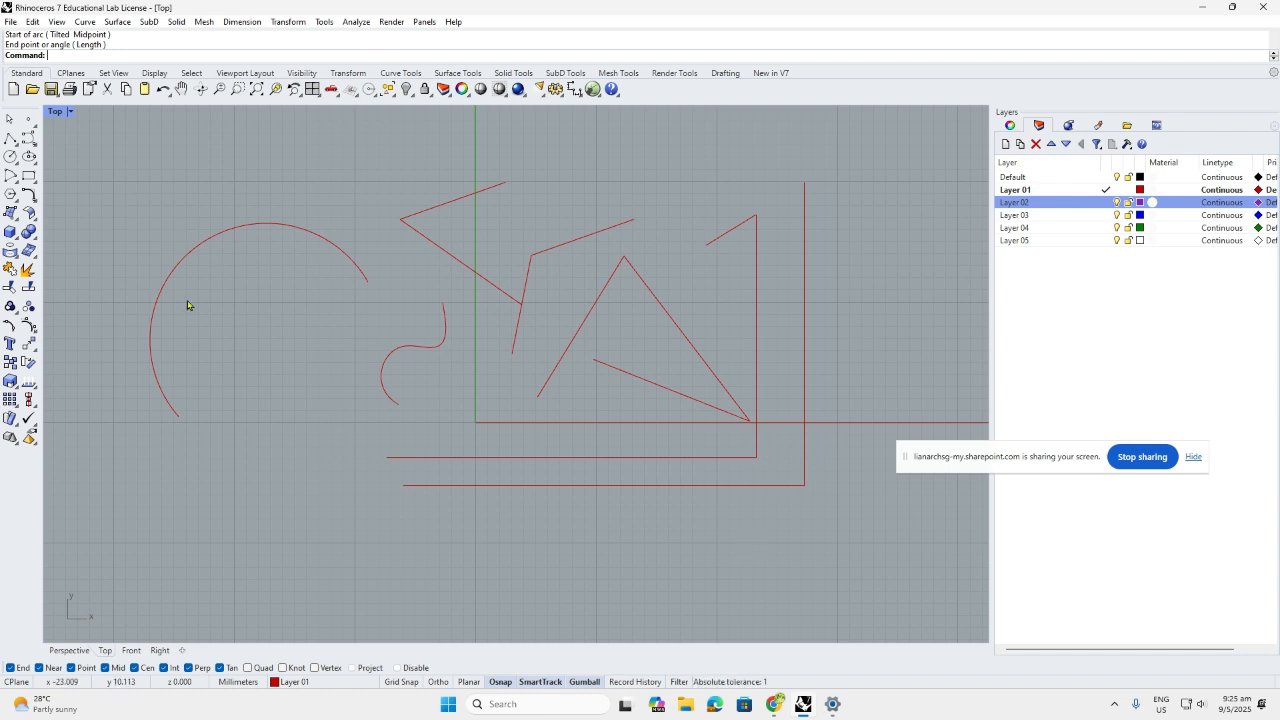
Draw a small circle below, then window-select all the traced curves and delete them
click(9, 157)
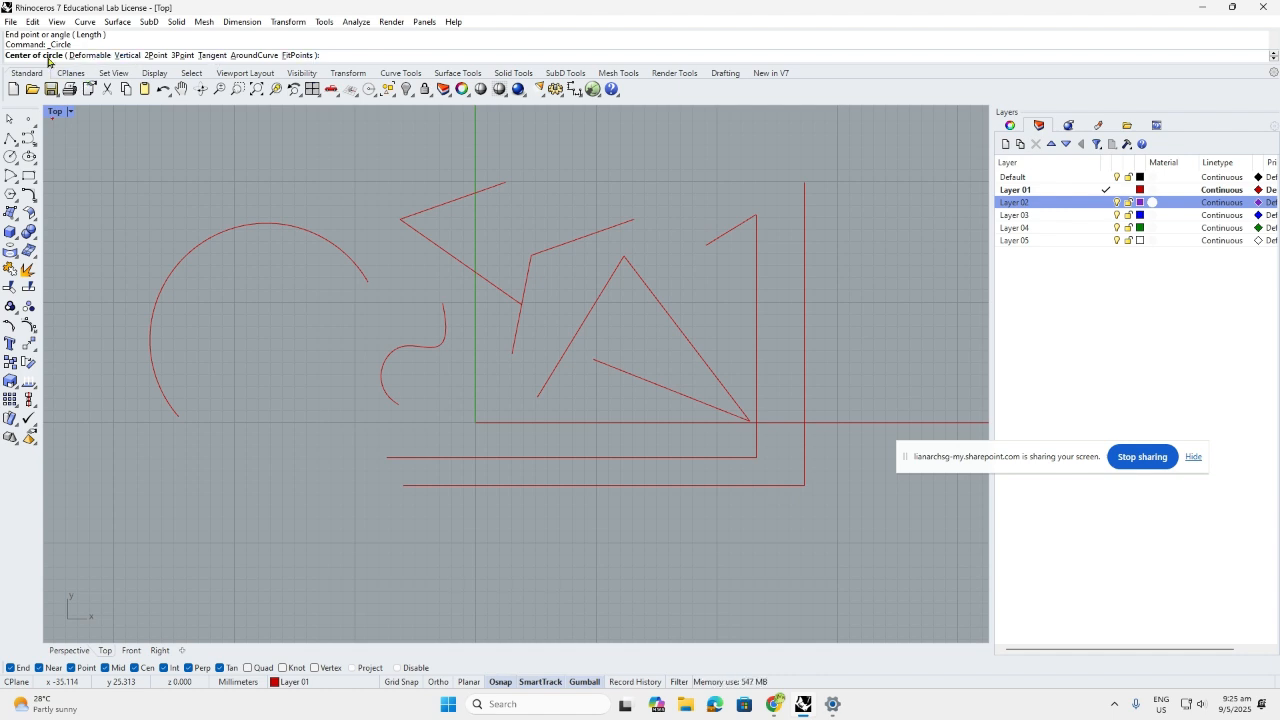
click(320, 484)
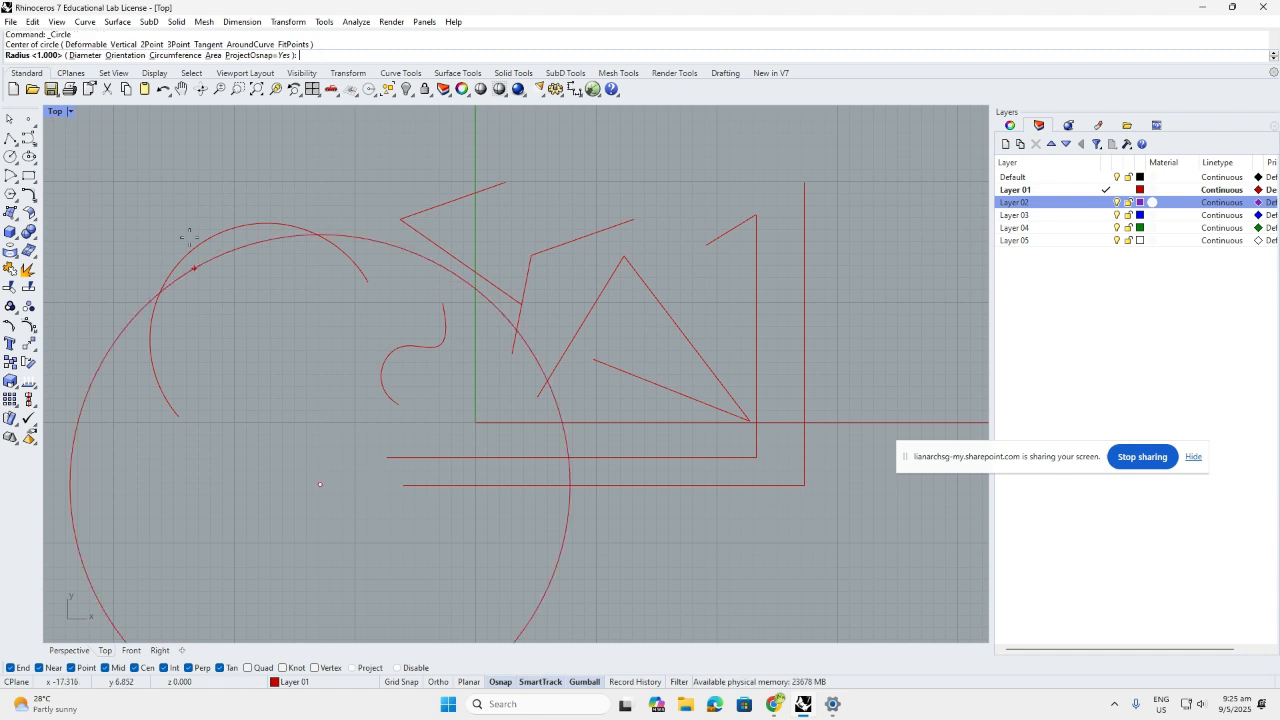
click(367, 508)
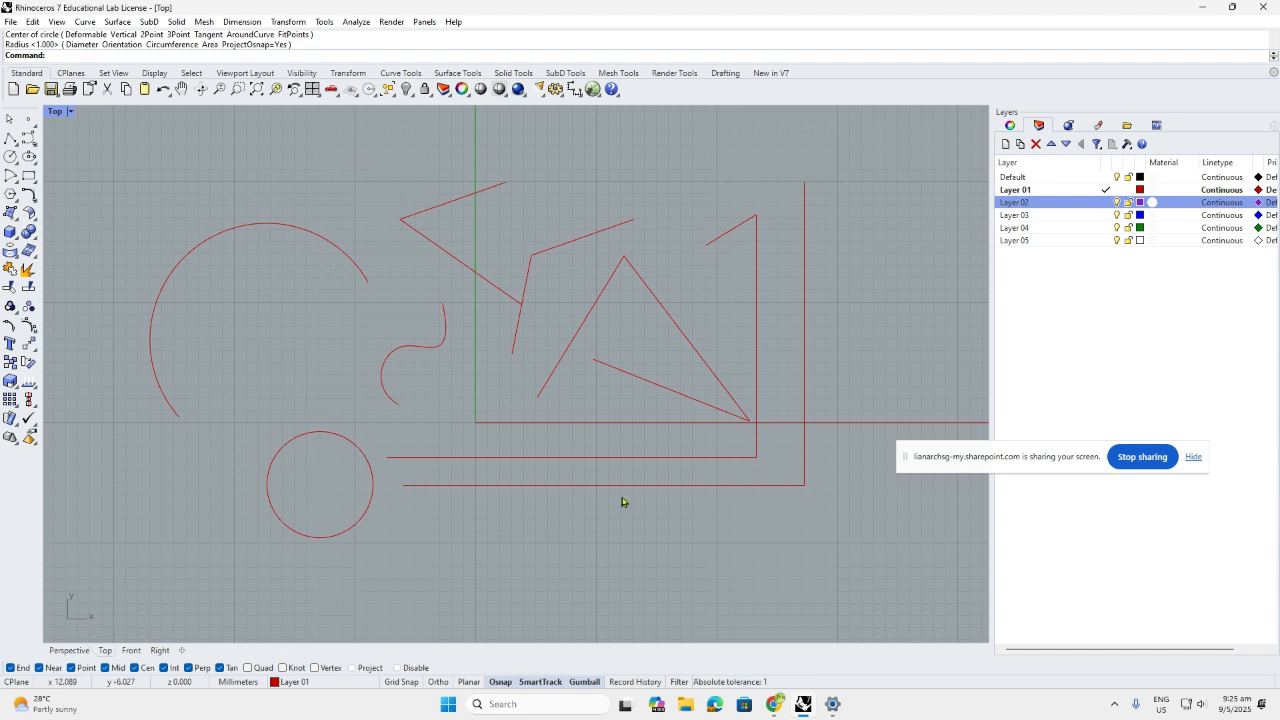
drag(817, 549, 172, 175)
key(Delete)
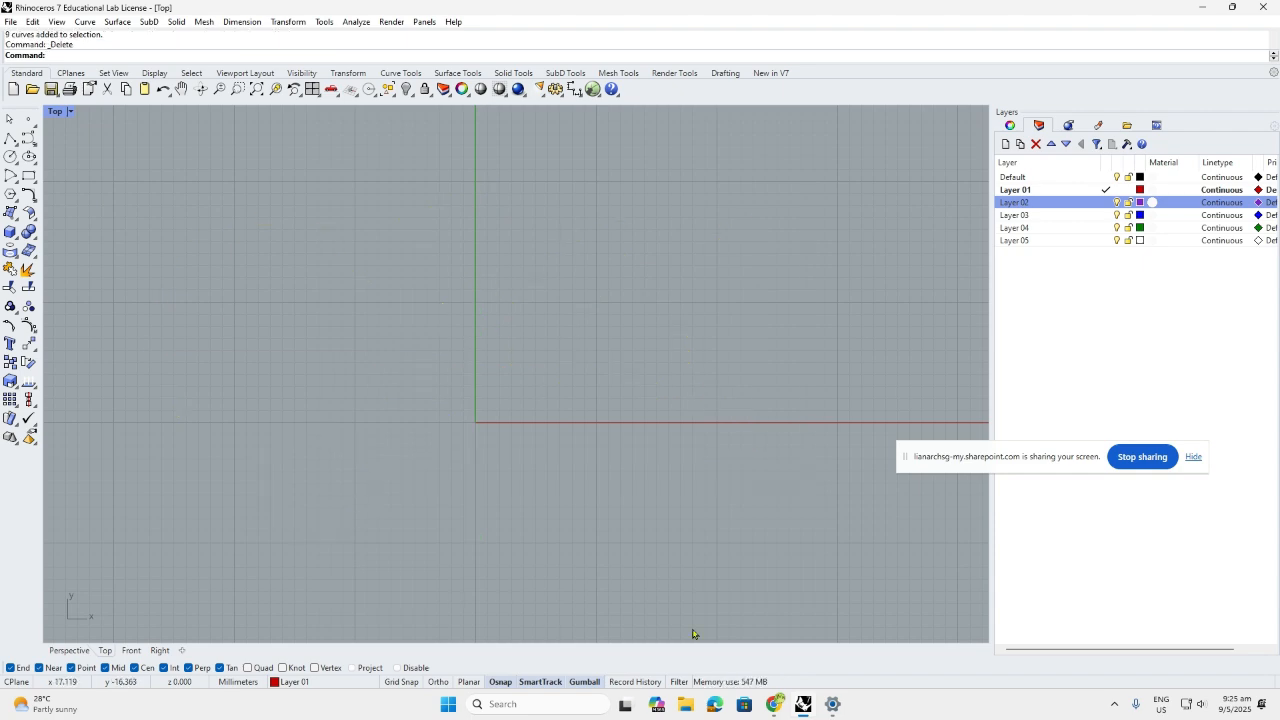
Open Snipping Tool over the Pinterest pattern page and snip one tile
mouse_move(779, 706)
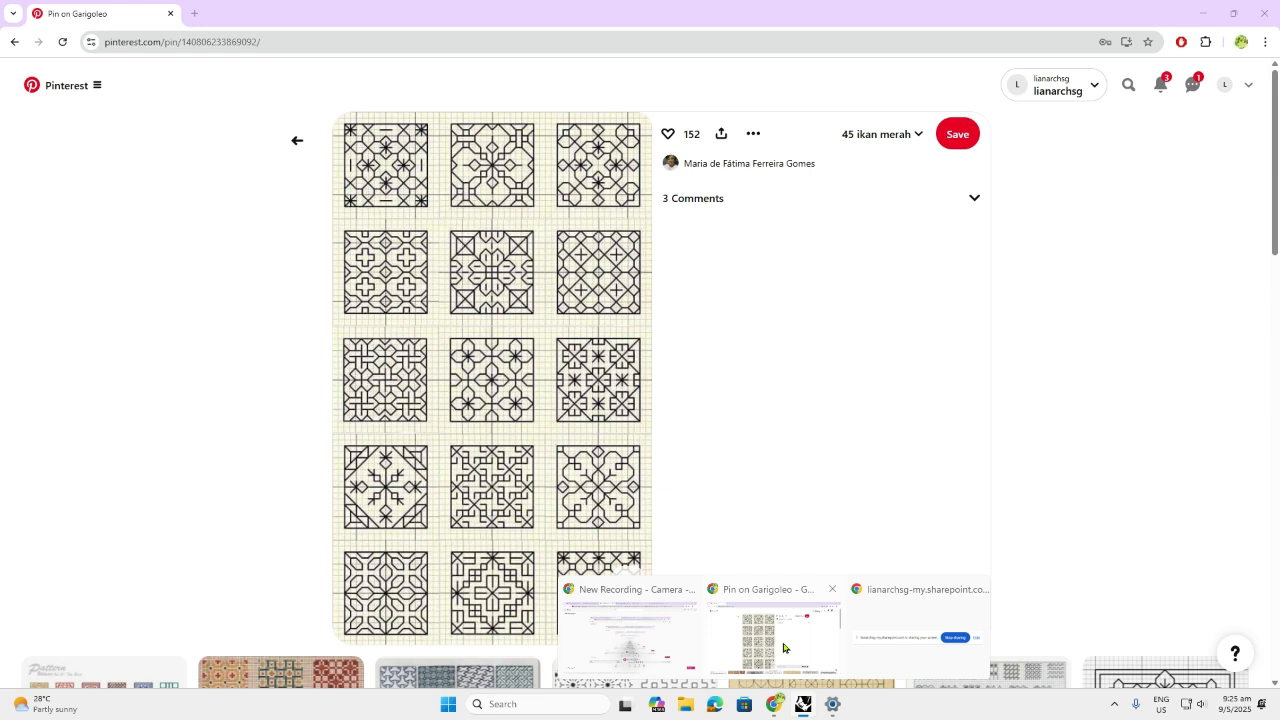
click(784, 648)
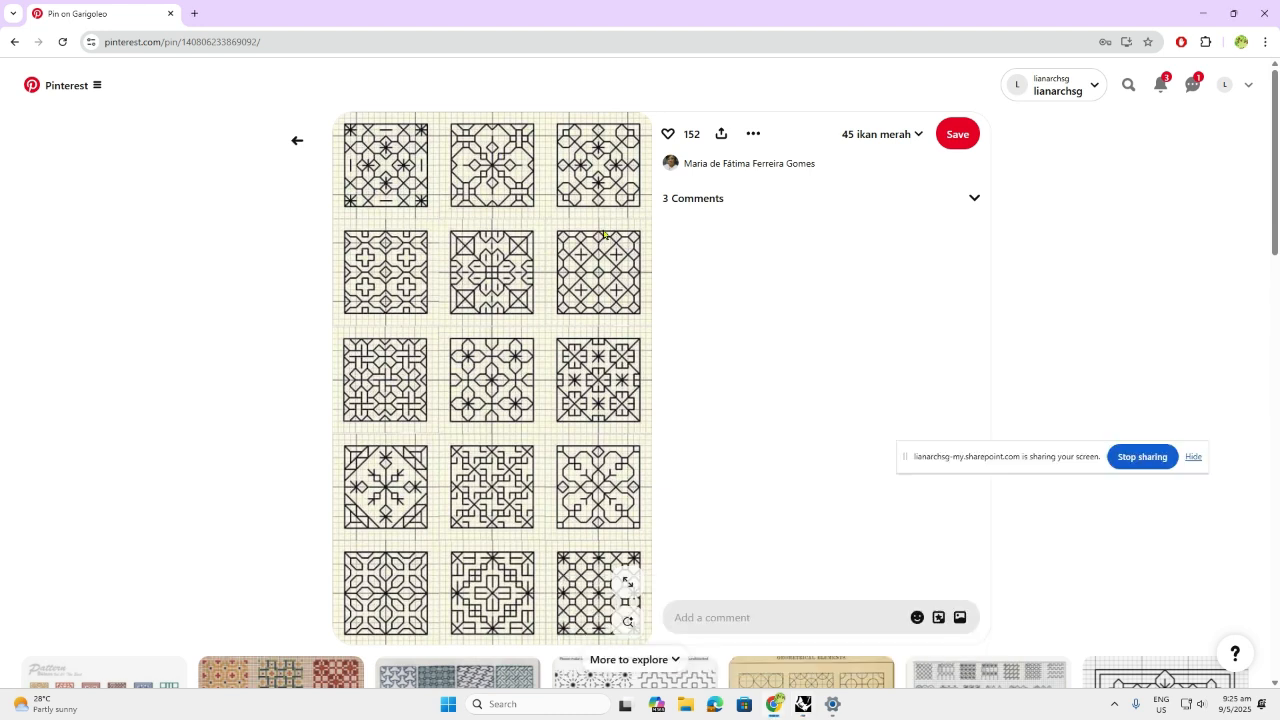
click(530, 704)
text(s)
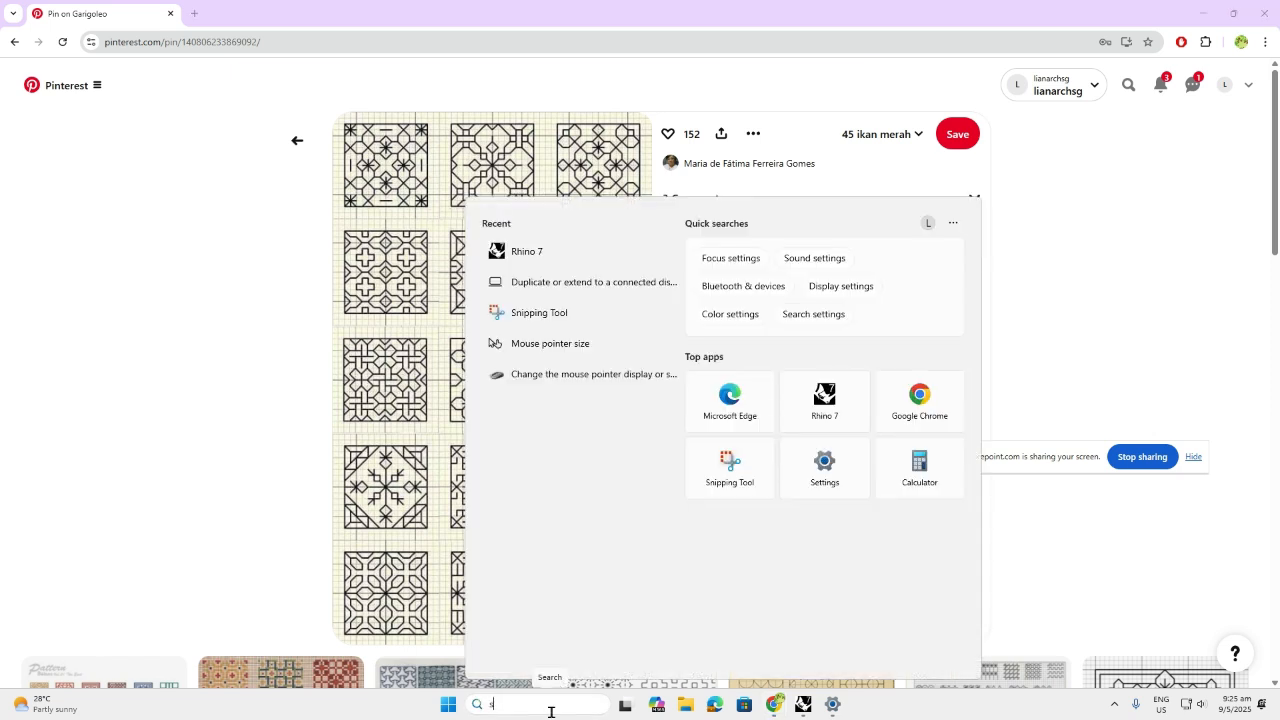
text(nipping Tool)
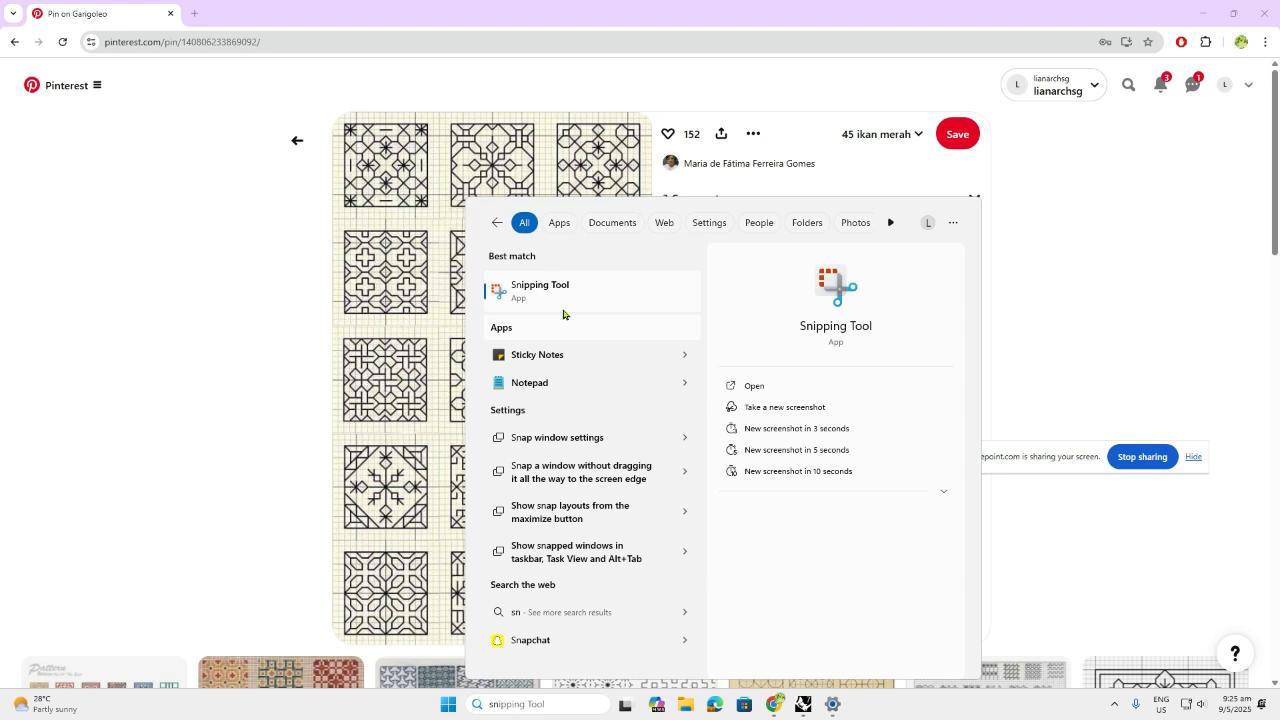
click(562, 295)
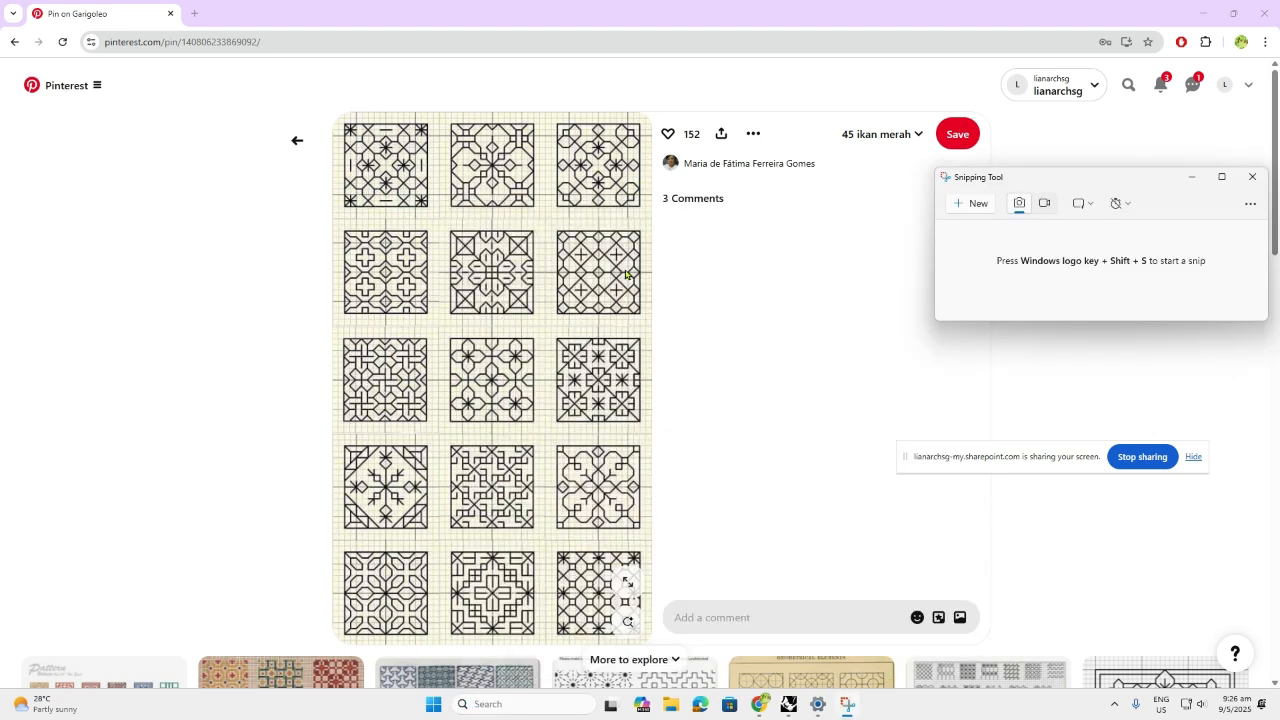
click(975, 203)
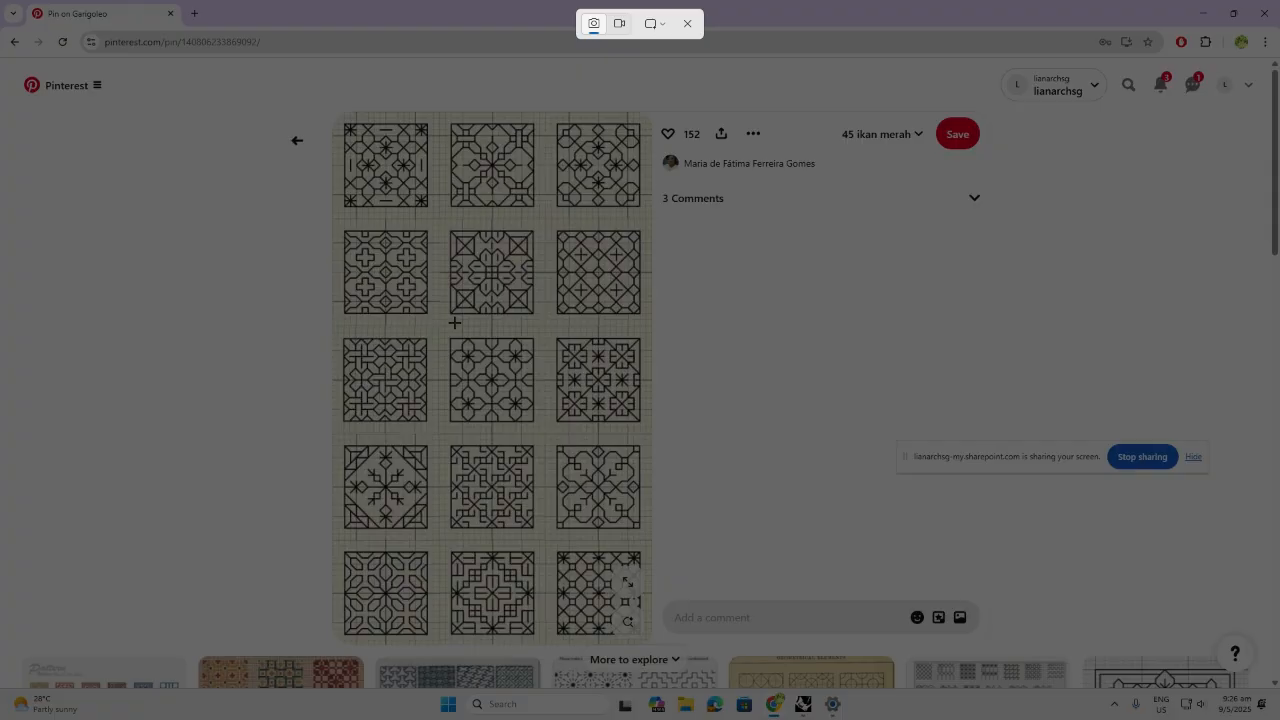
drag(454, 322, 536, 235)
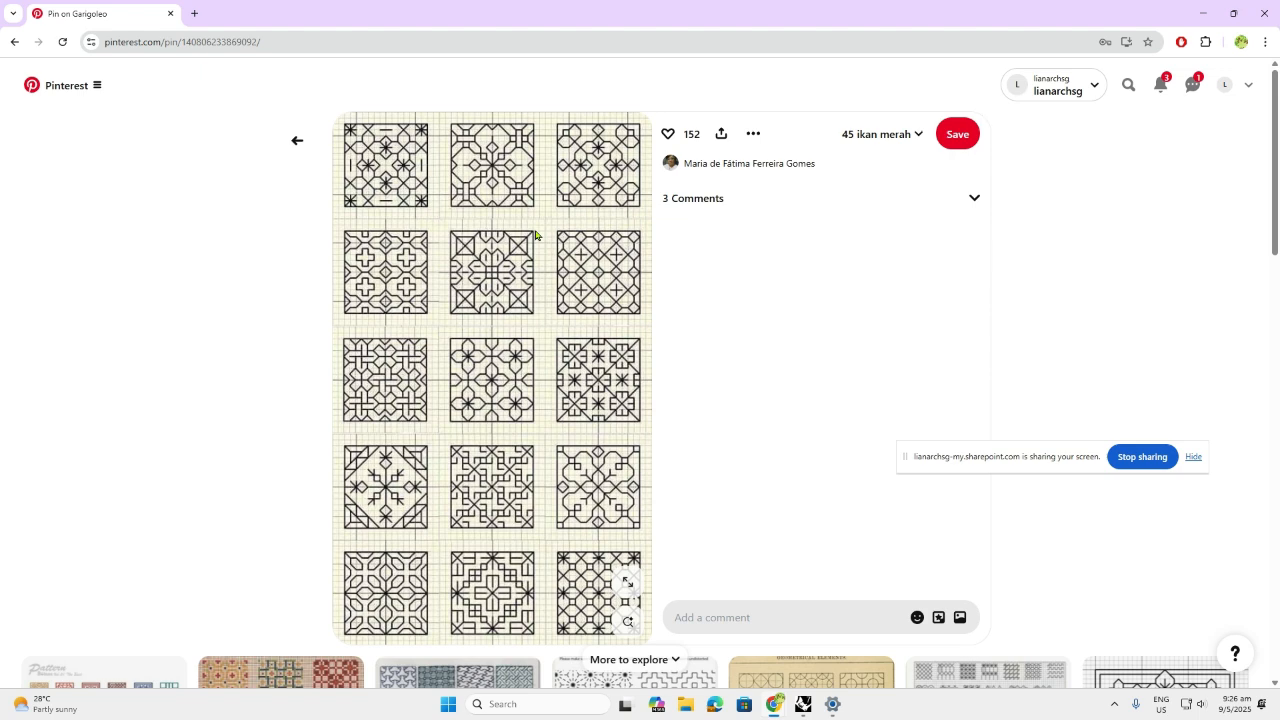
On Layer 01, paste the snipped tile as a picture at the origin, 1200 mm long
mouse_move(793, 716)
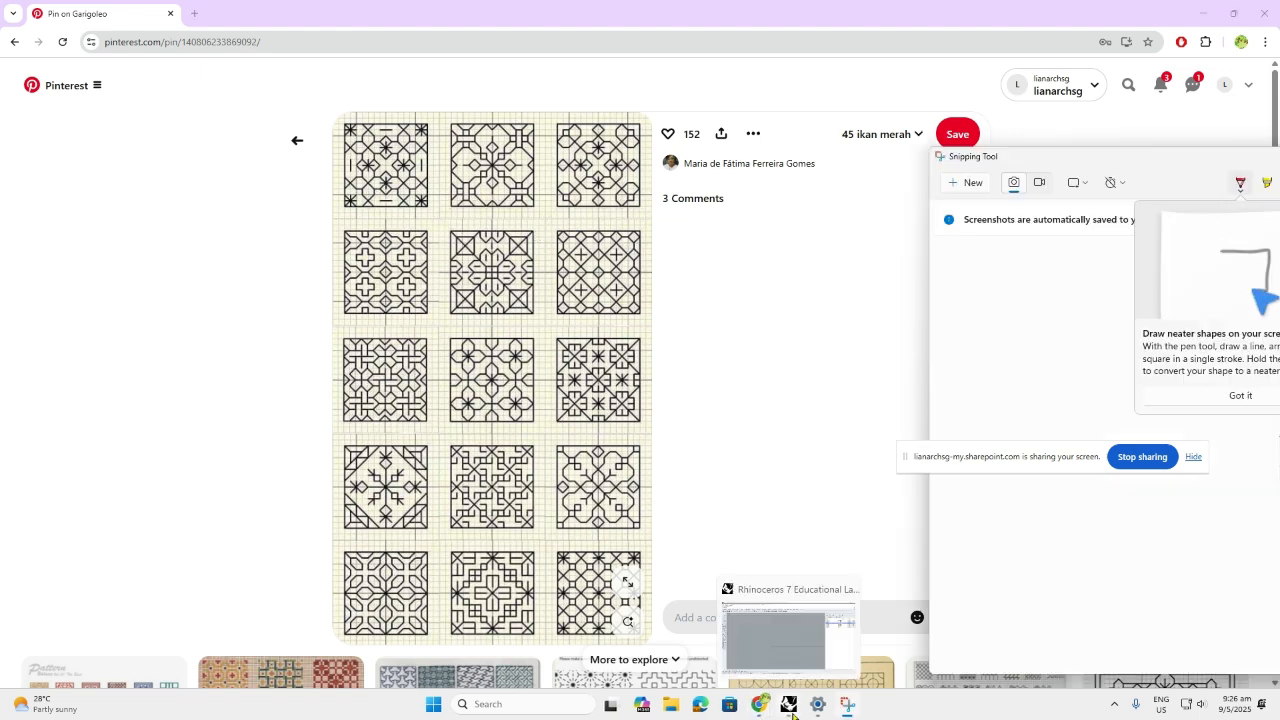
click(790, 712)
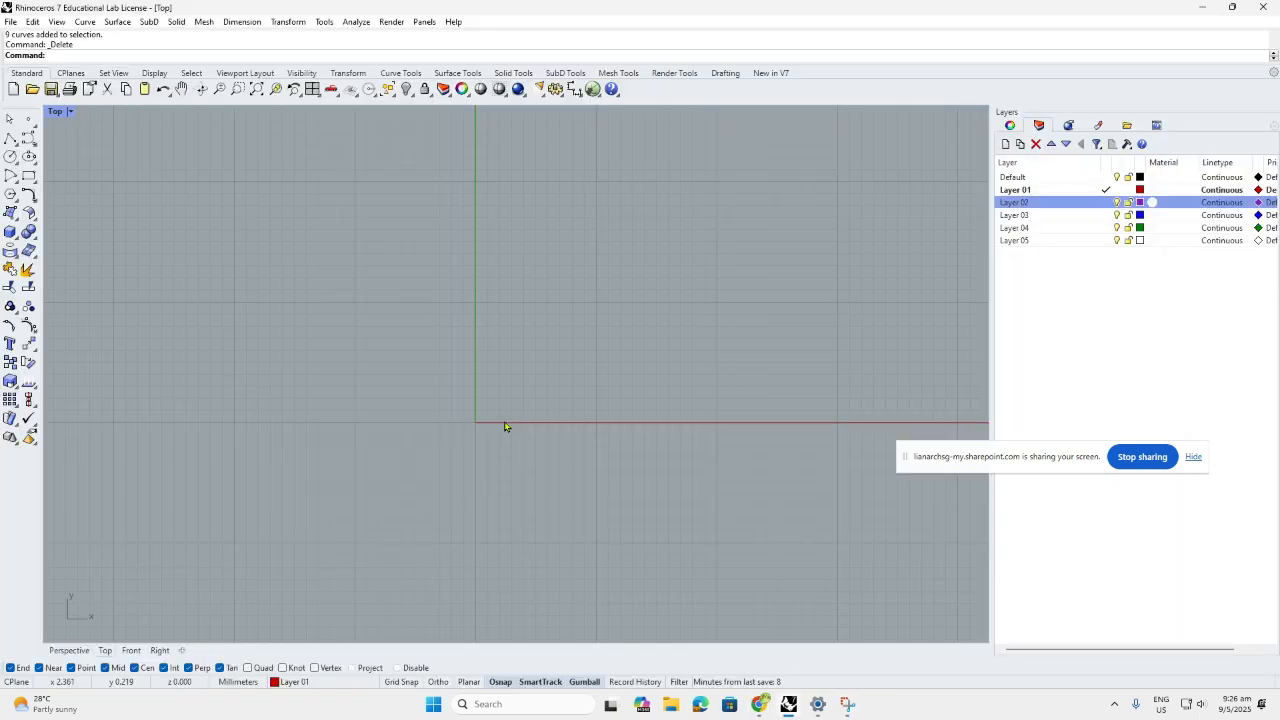
click(1040, 202)
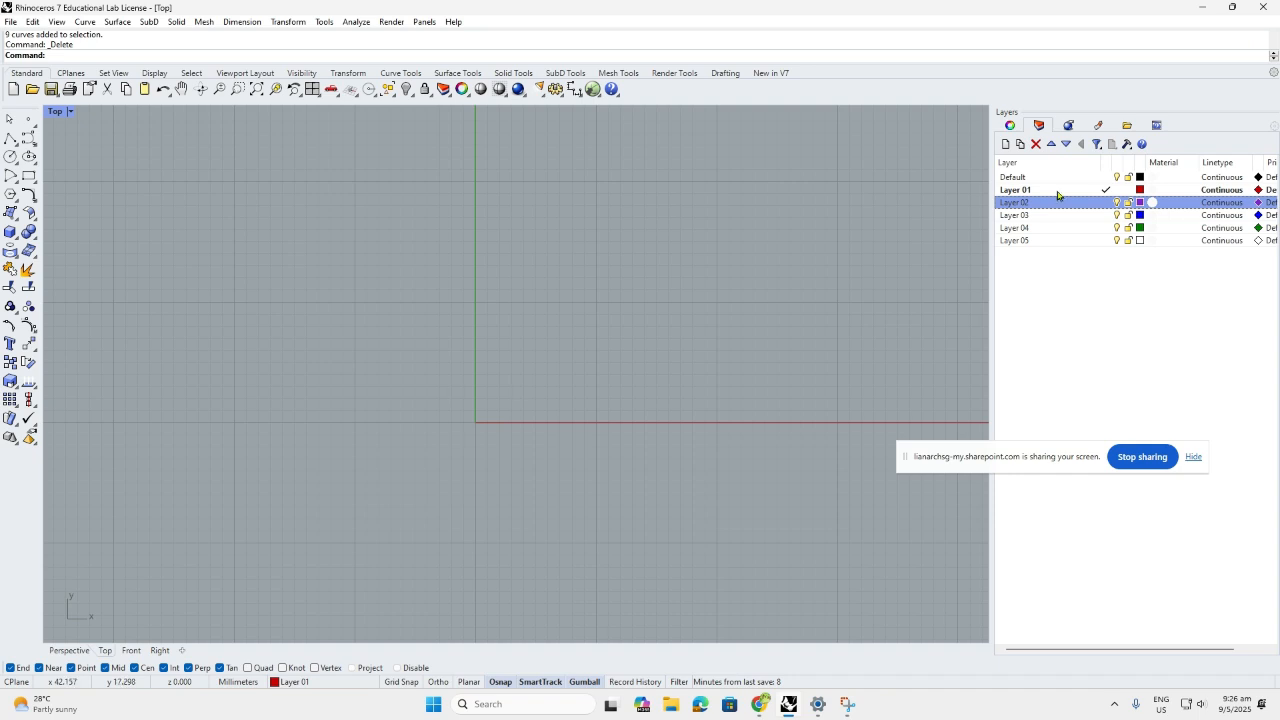
click(1056, 190)
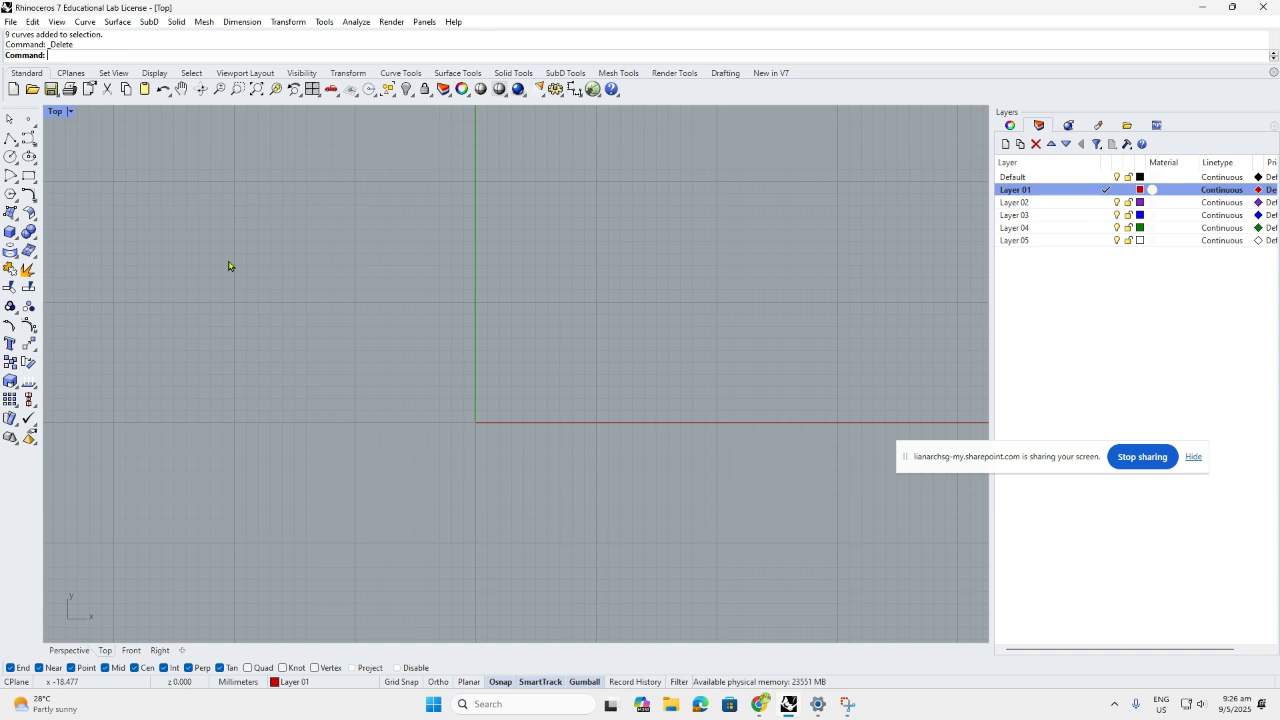
key(ctrl+v)
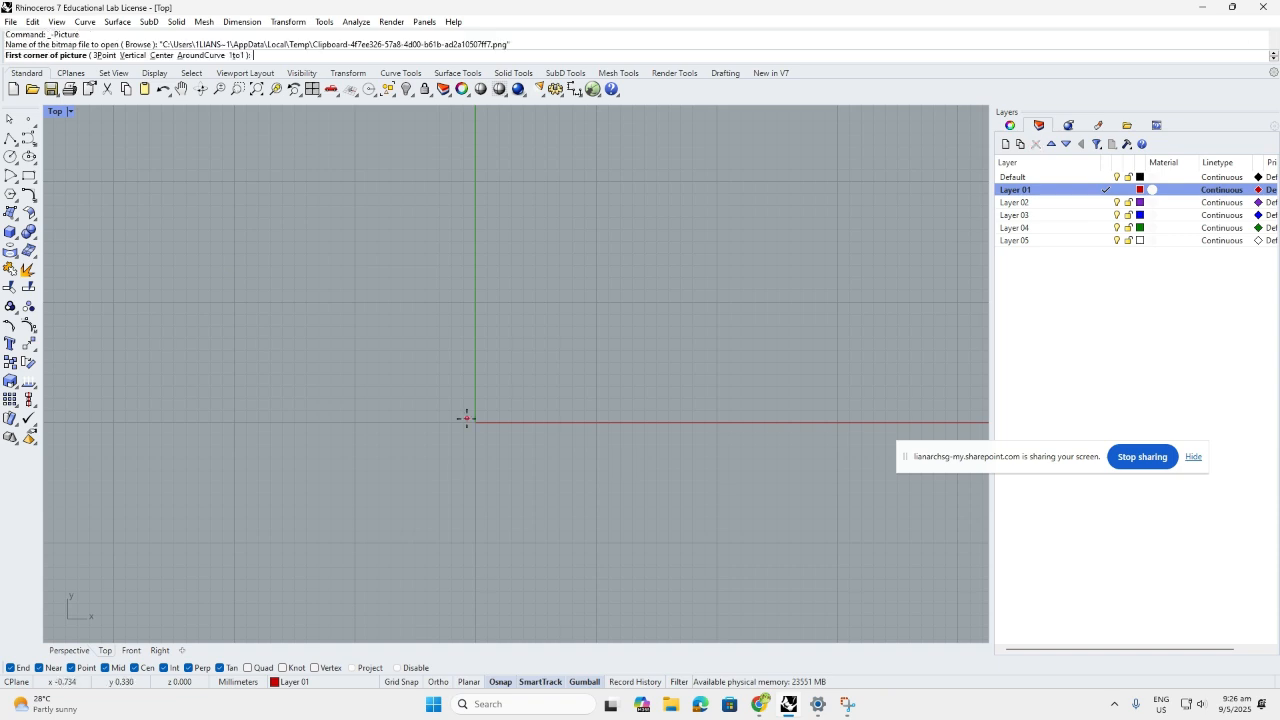
click(475, 419)
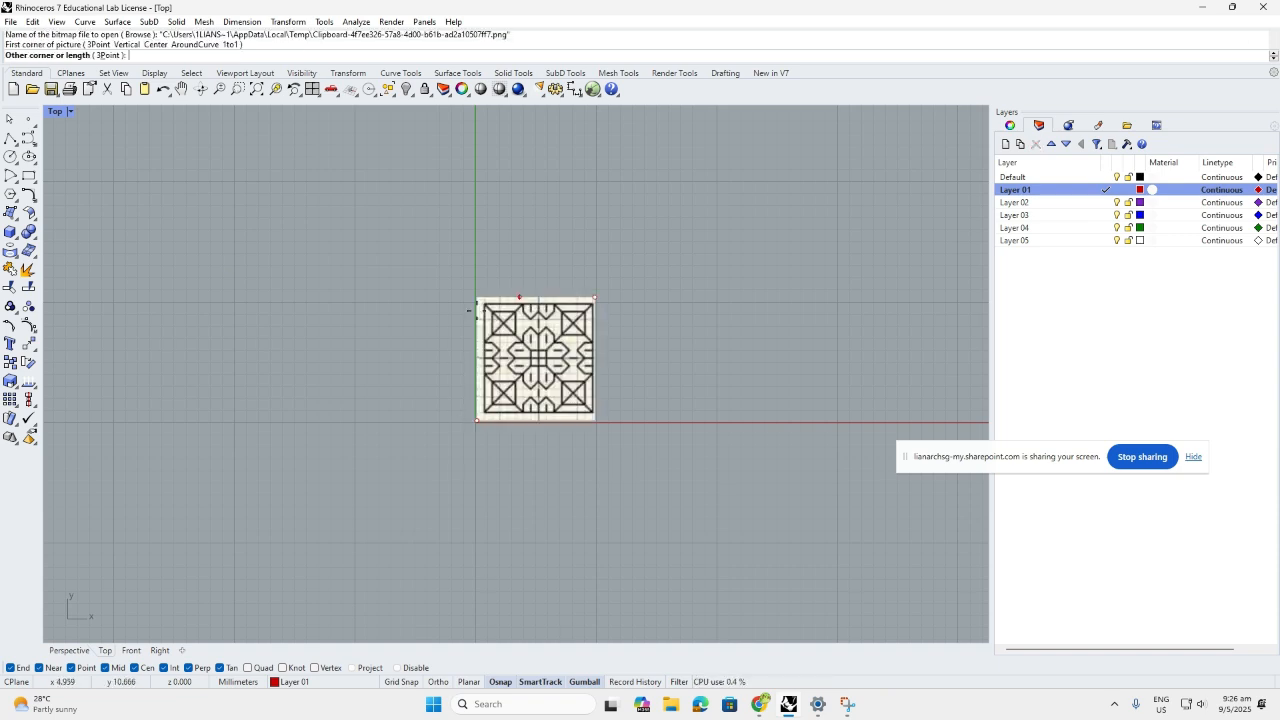
scroll(450, 408, down, 8)
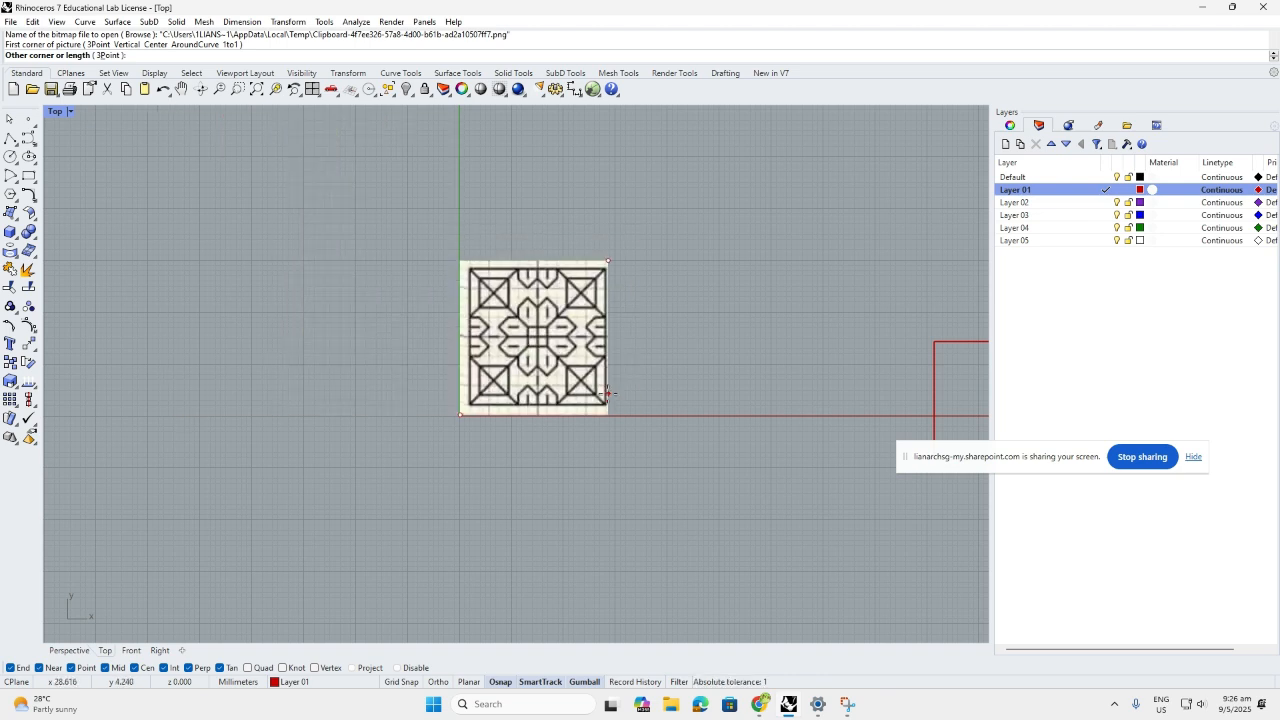
text(1200)
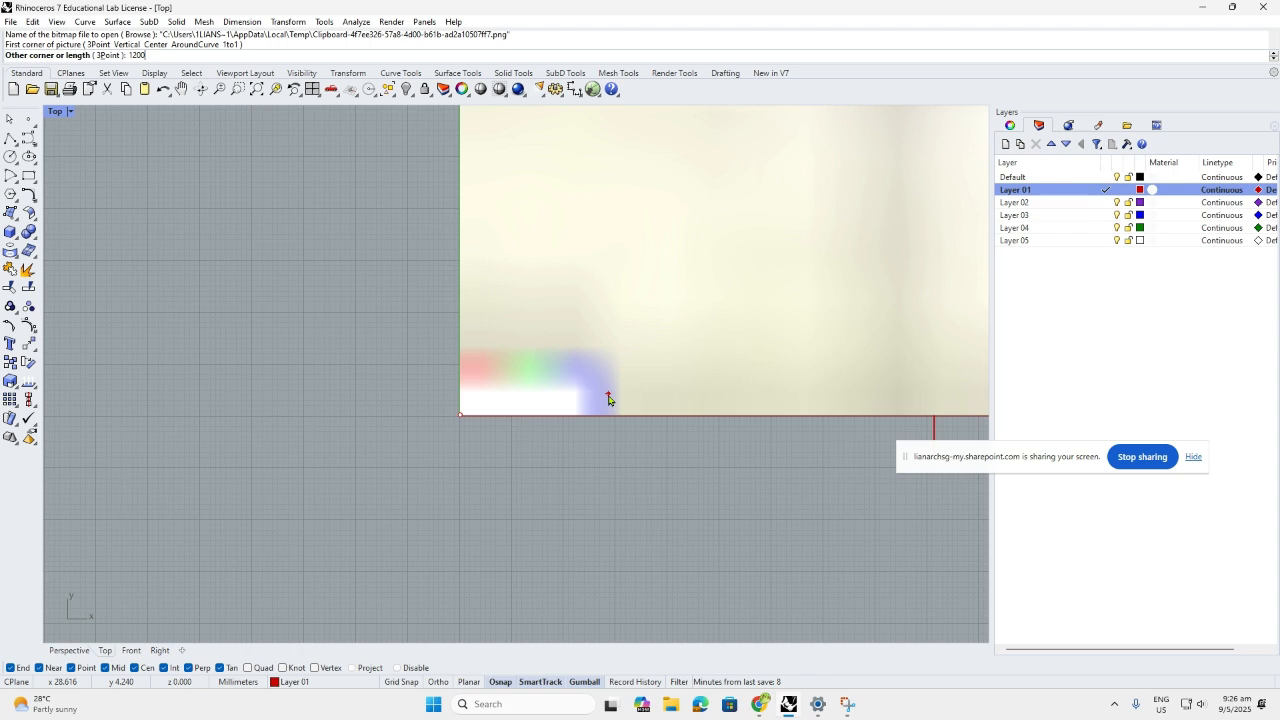
key(Return)
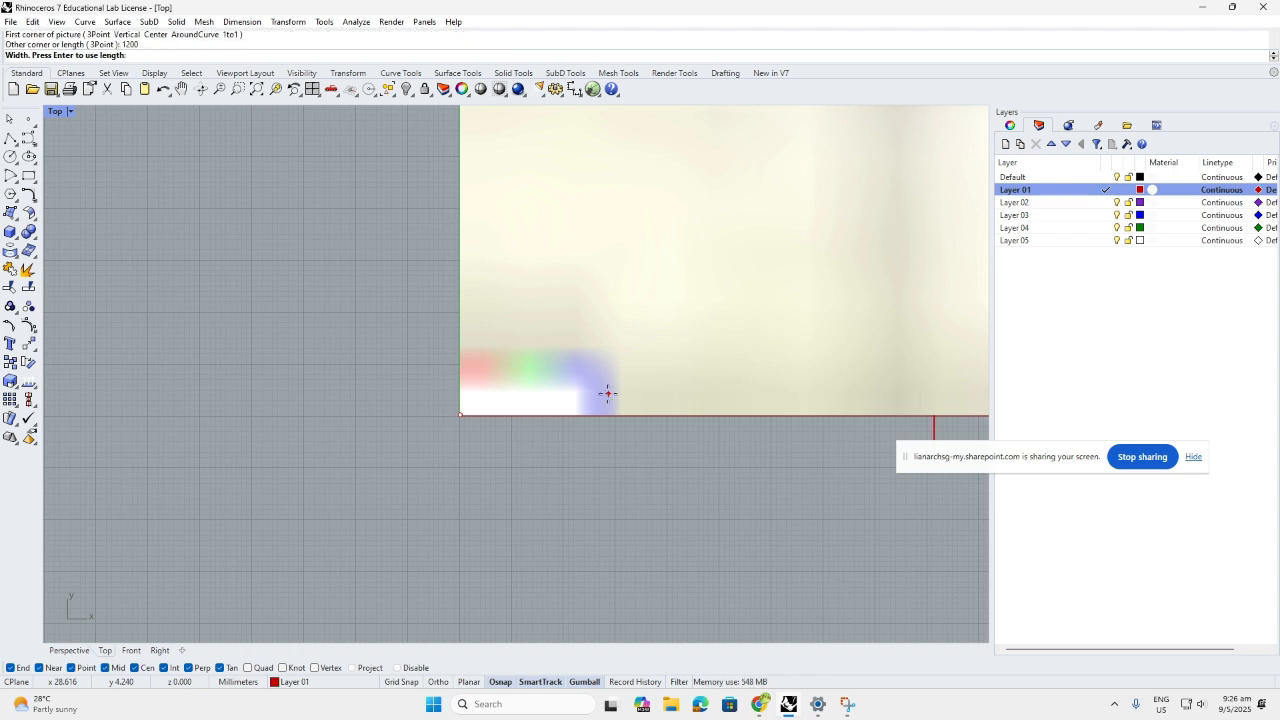
scroll(458, 458, down, 5)
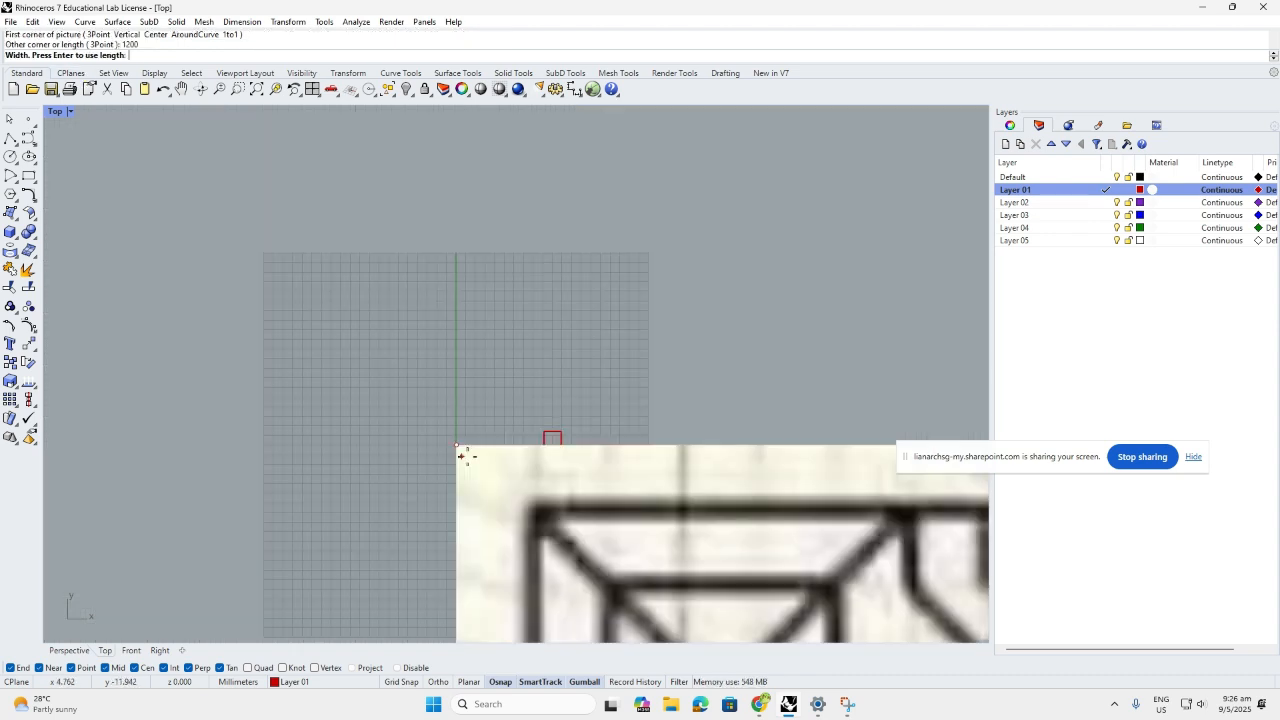
key(Return)
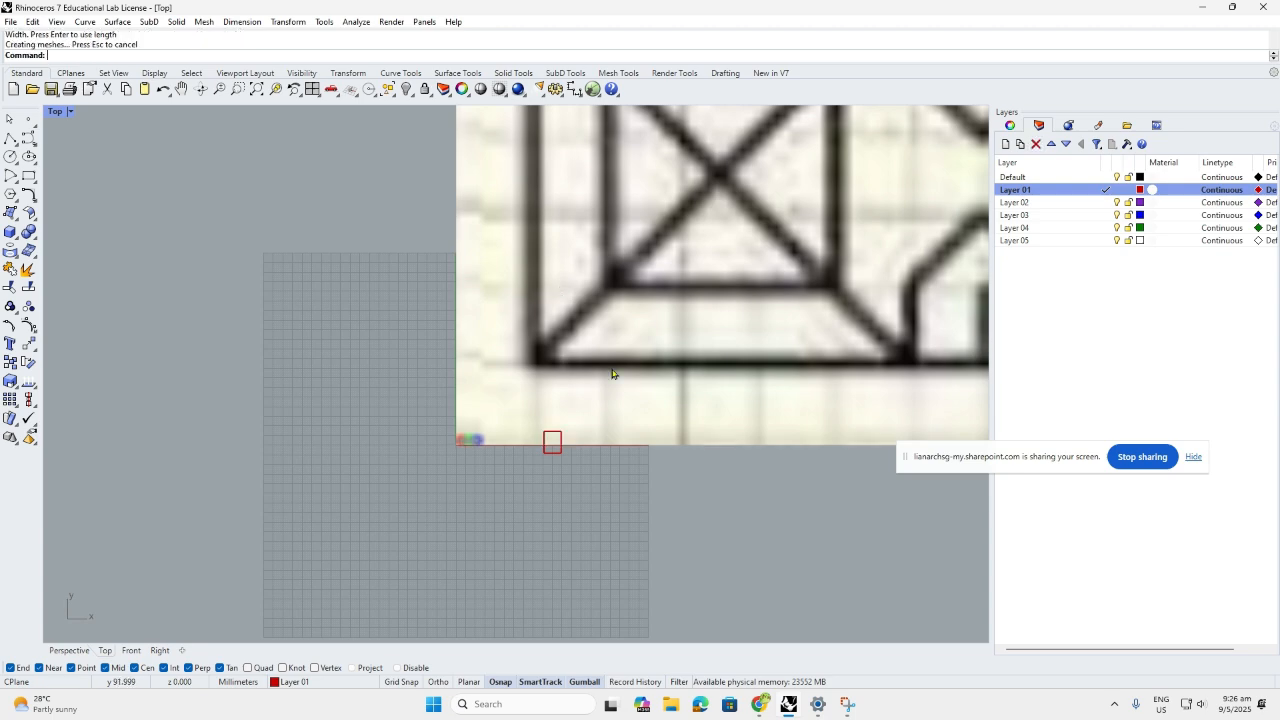
Delete the small red rectangle
click(557, 450)
key(Delete)
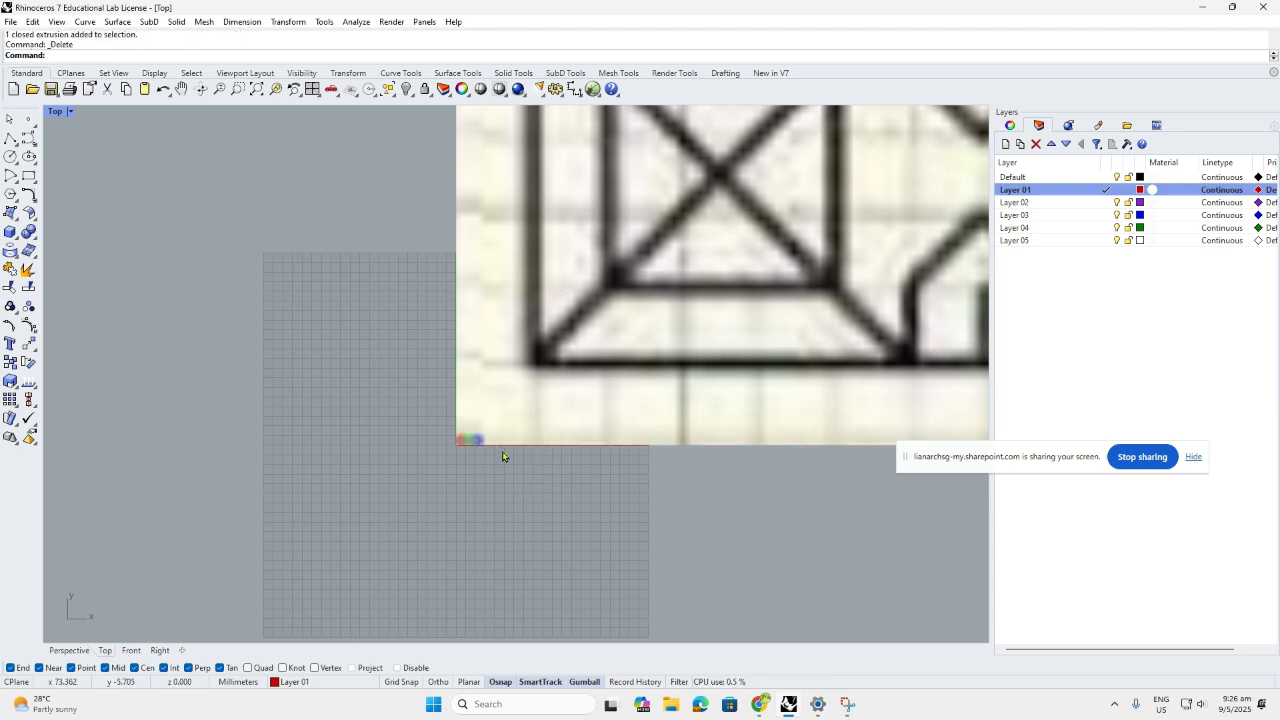
scroll(503, 456, down, 5)
scroll(596, 481, up, 2)
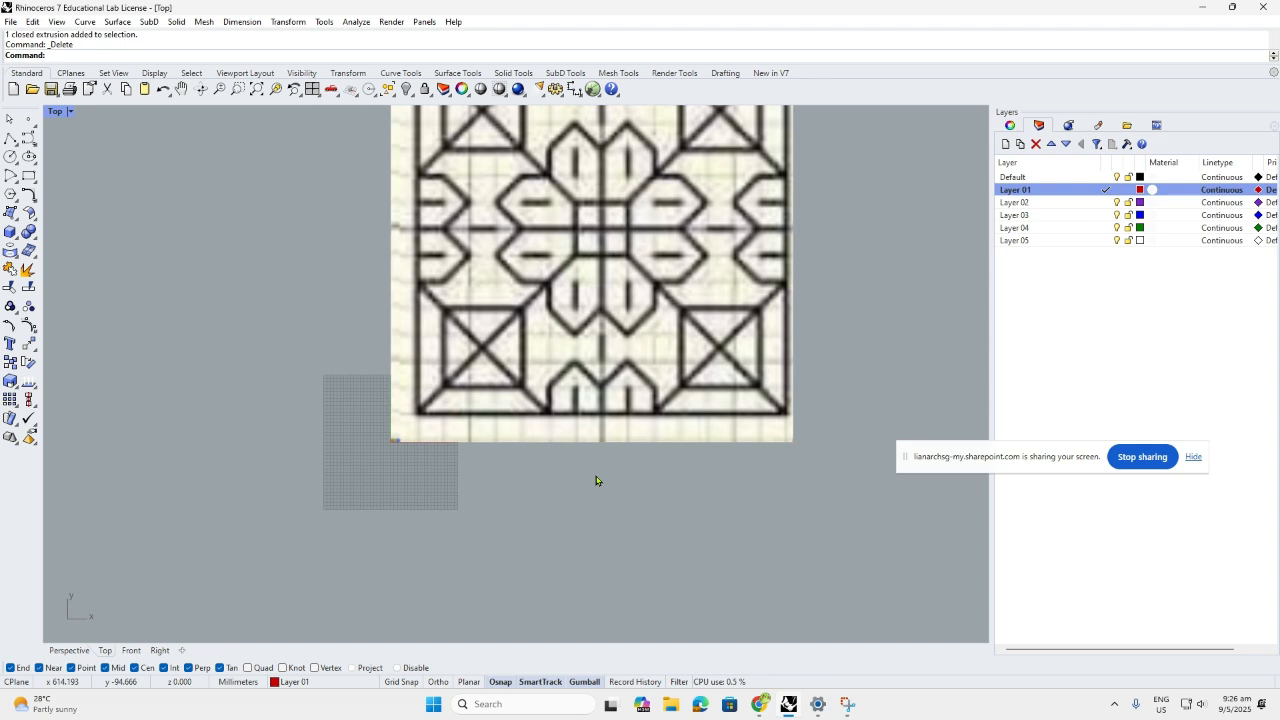
text(Distance)
key(Return)
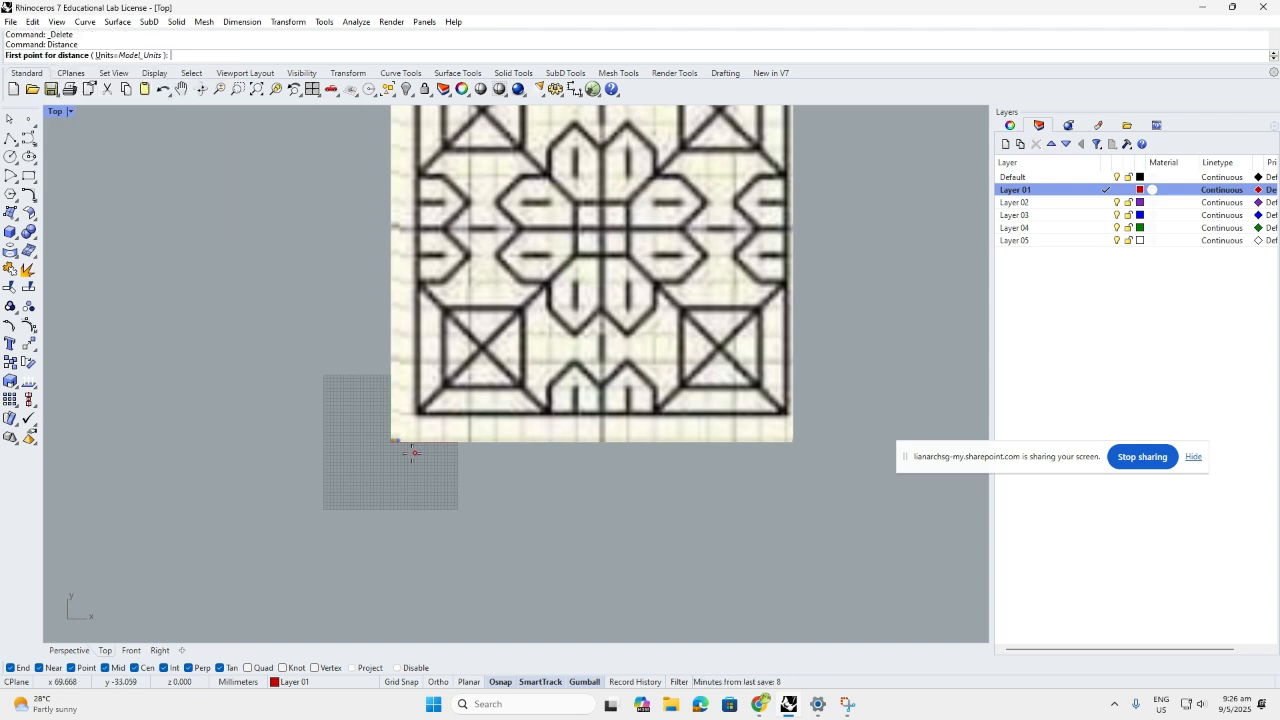
click(411, 453)
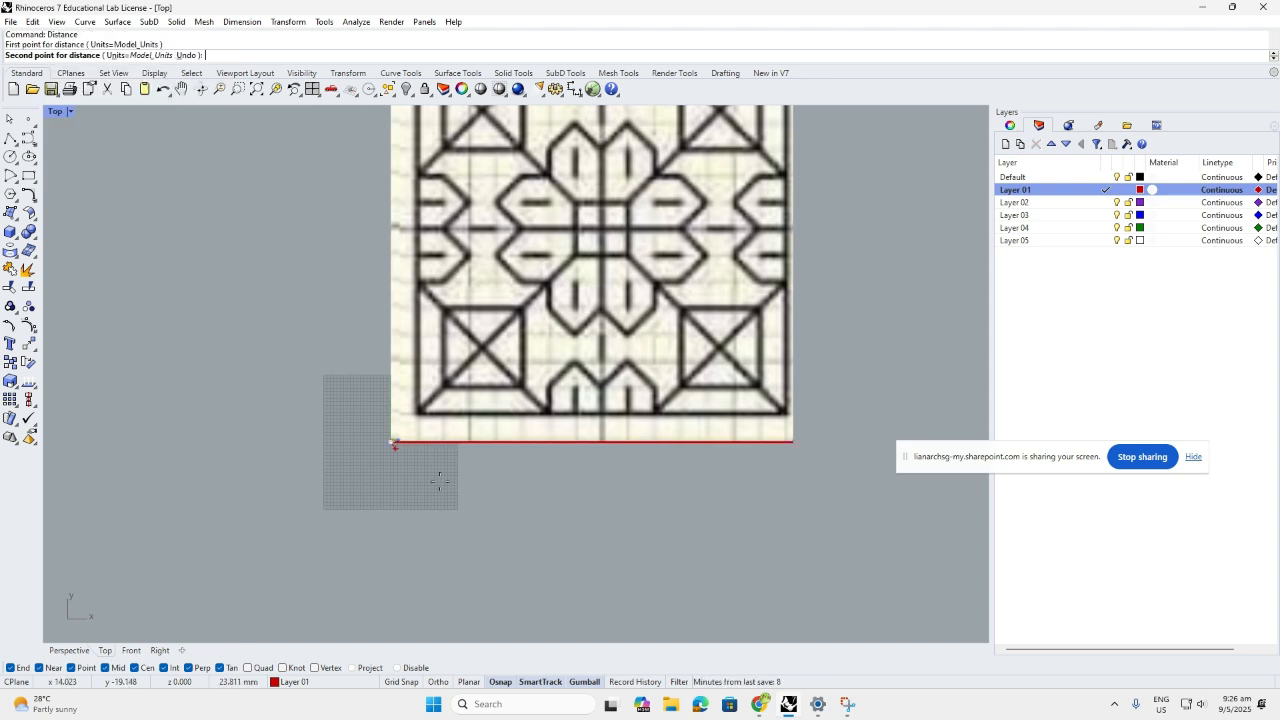
click(795, 446)
scroll(410, 492, down, 2)
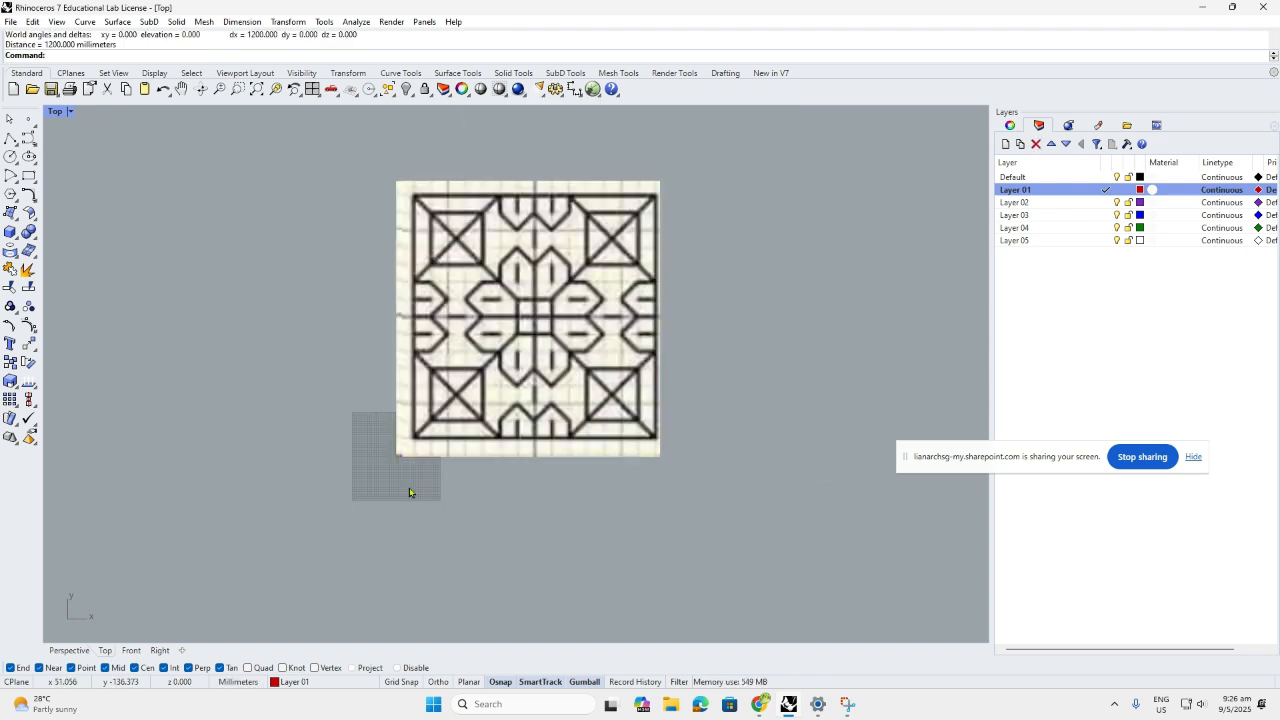
key(Return)
click(389, 457)
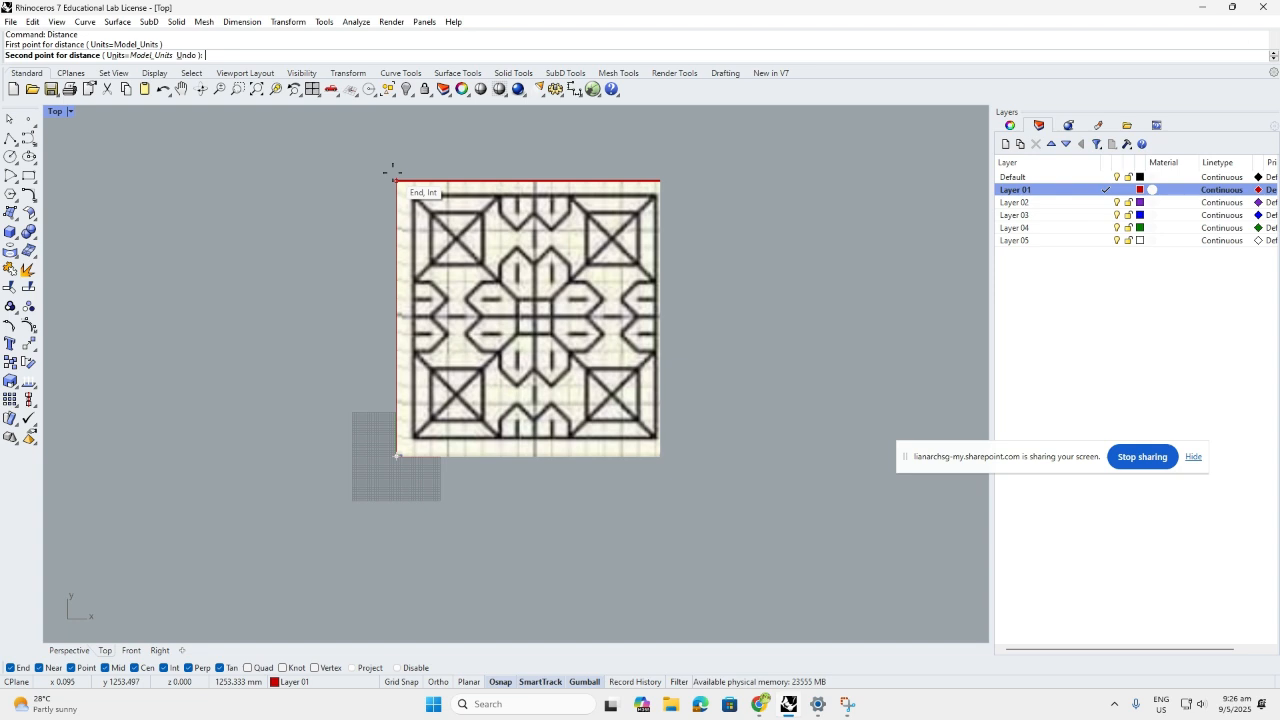
click(396, 182)
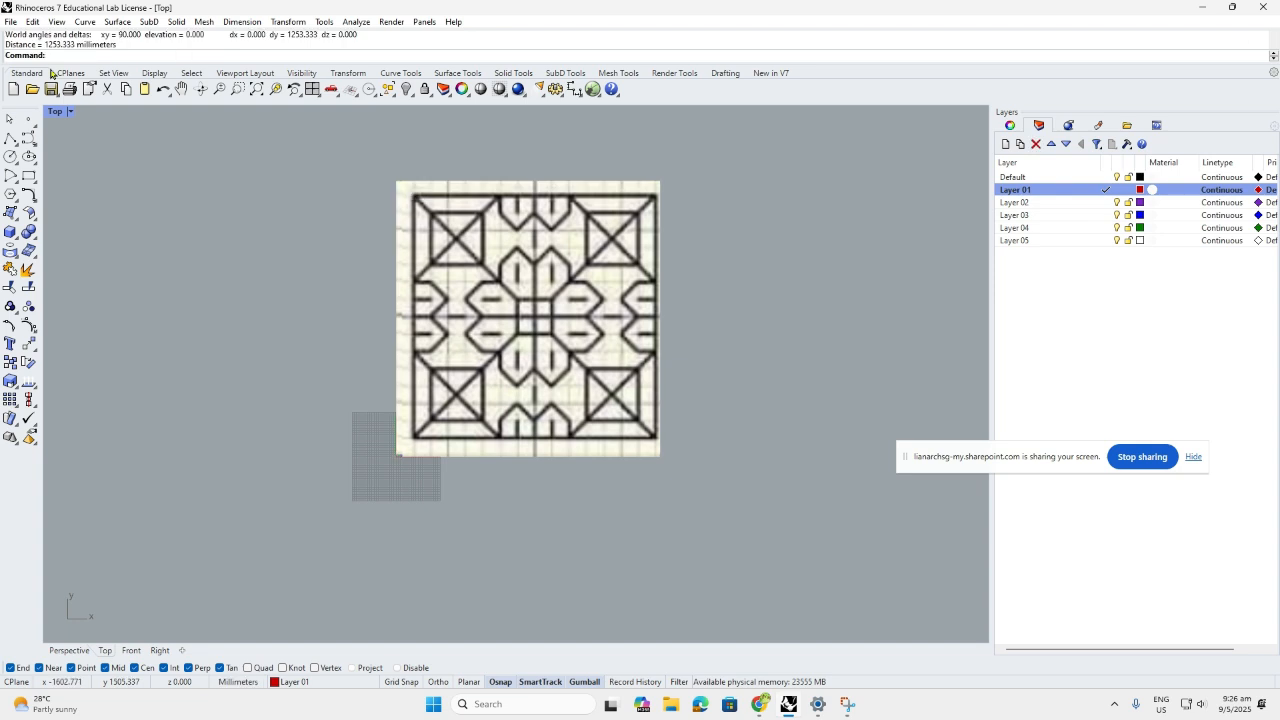
key(Return)
click(397, 455)
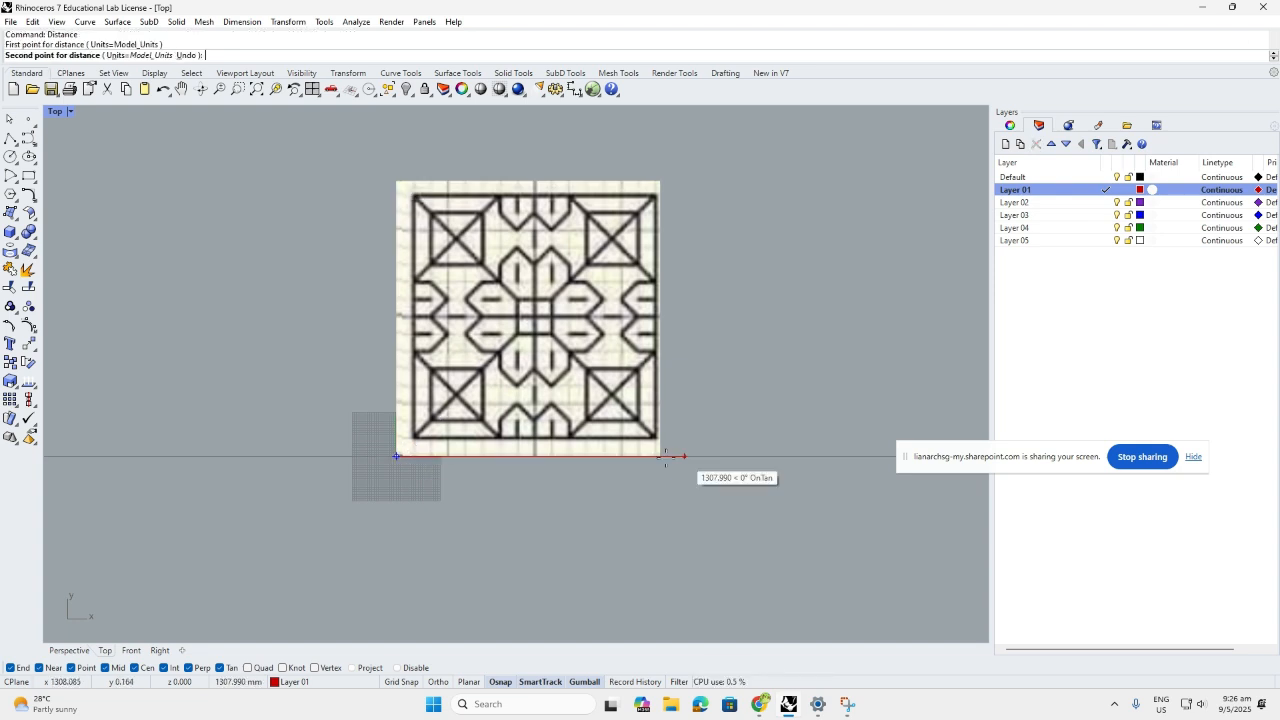
click(665, 456)
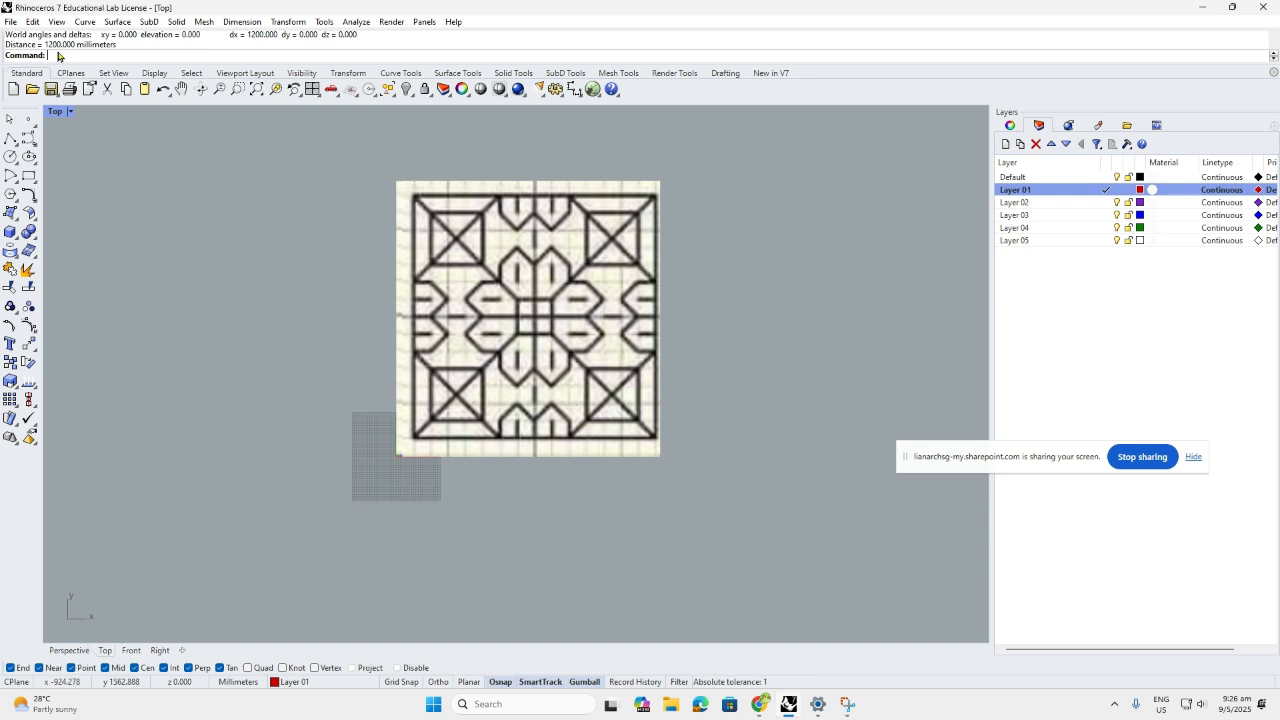
key(Return)
click(397, 456)
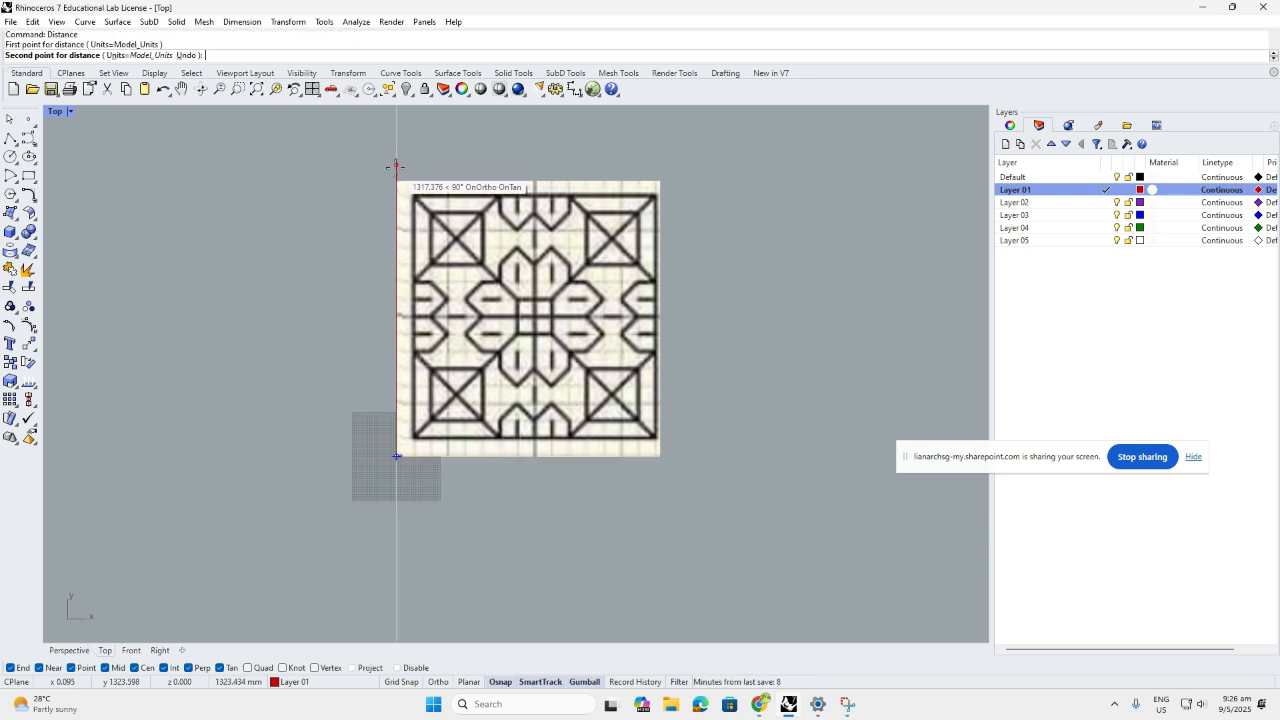
click(396, 166)
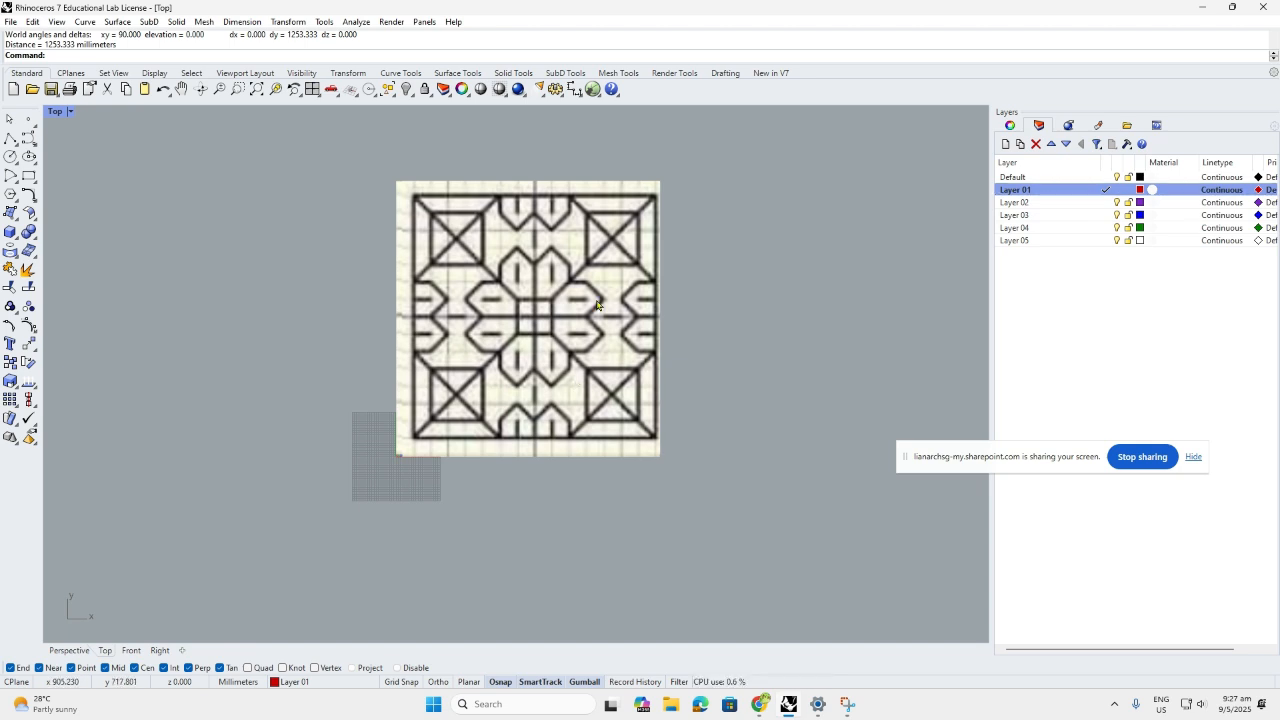
Rename Layer 01 to ref
click(591, 337)
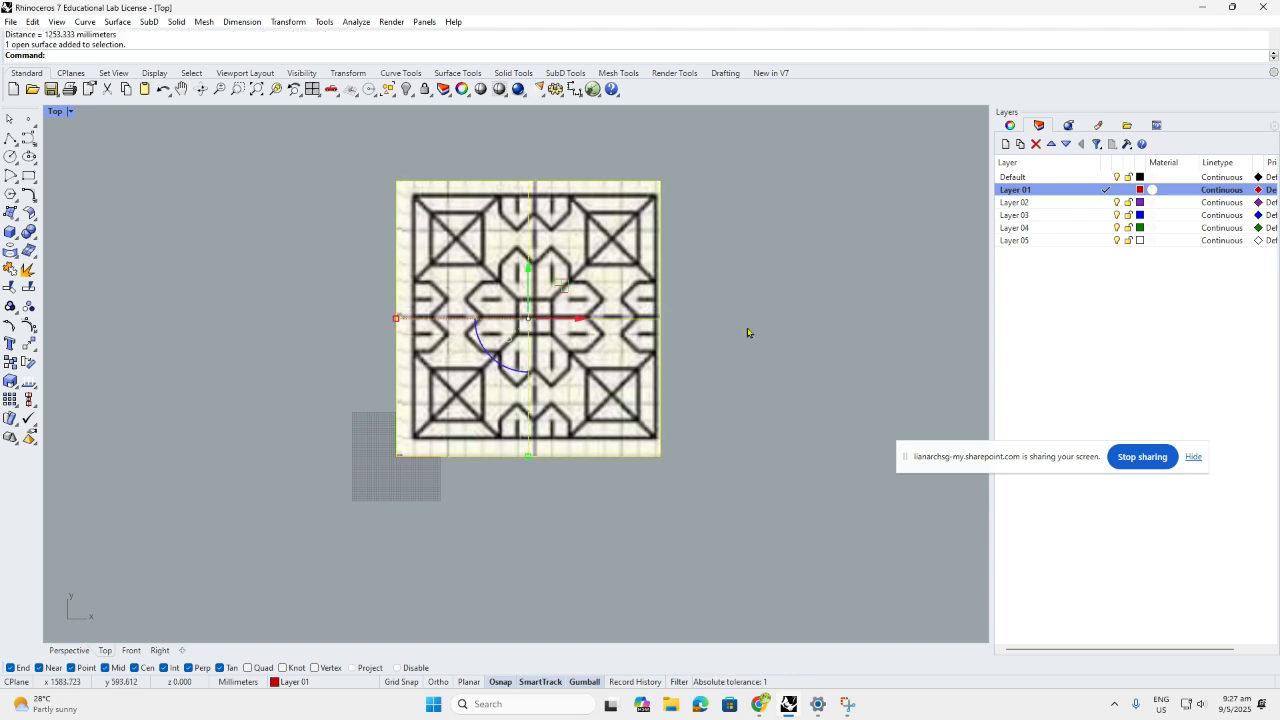
click(748, 333)
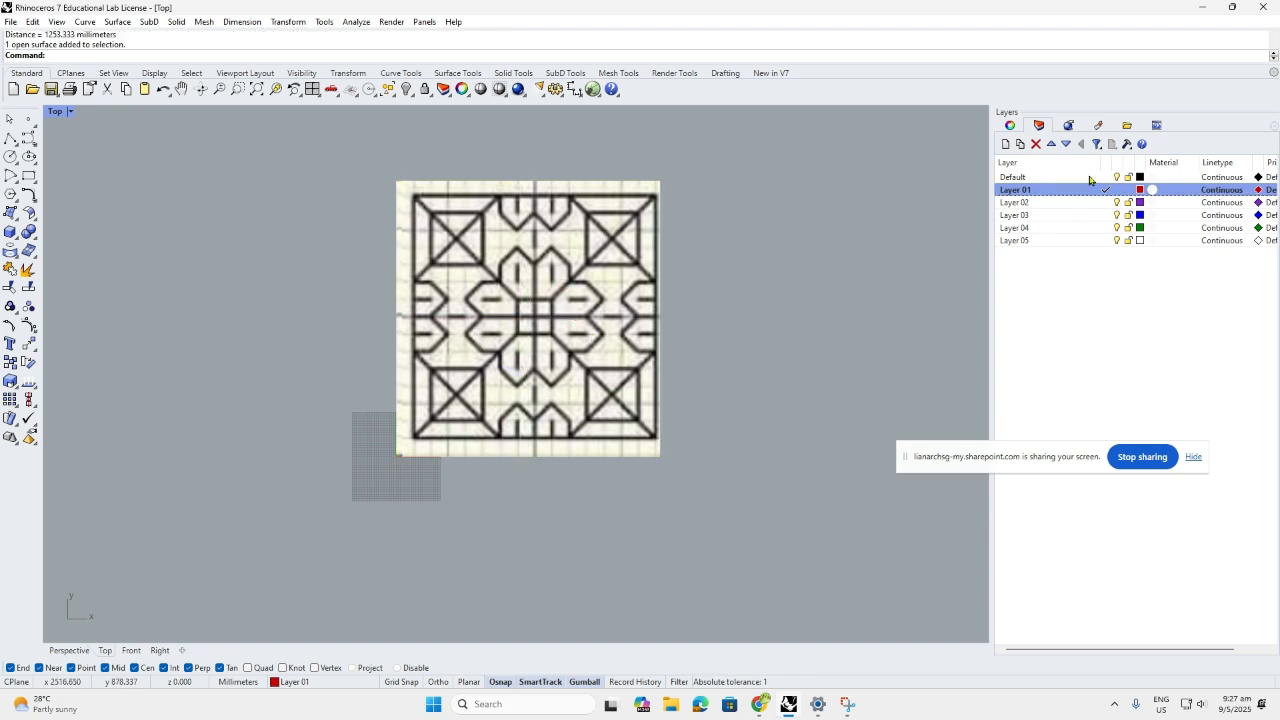
click(1029, 191)
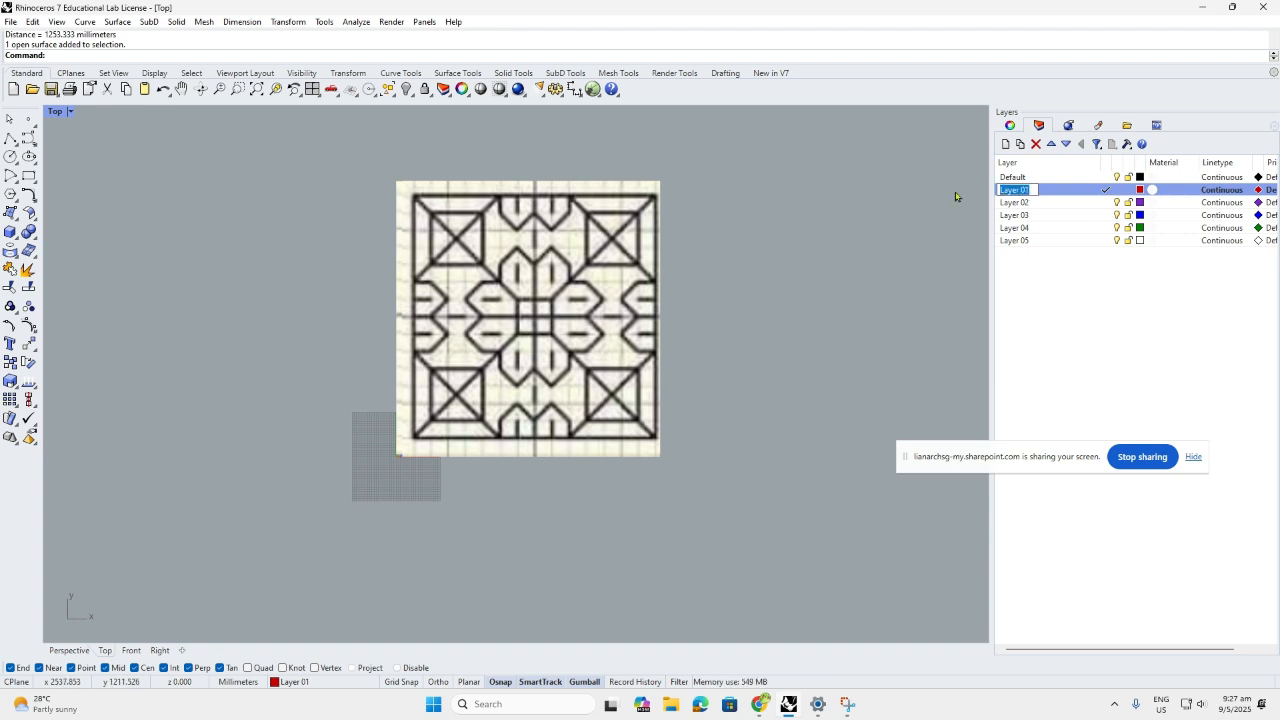
text(c)
text(ef)
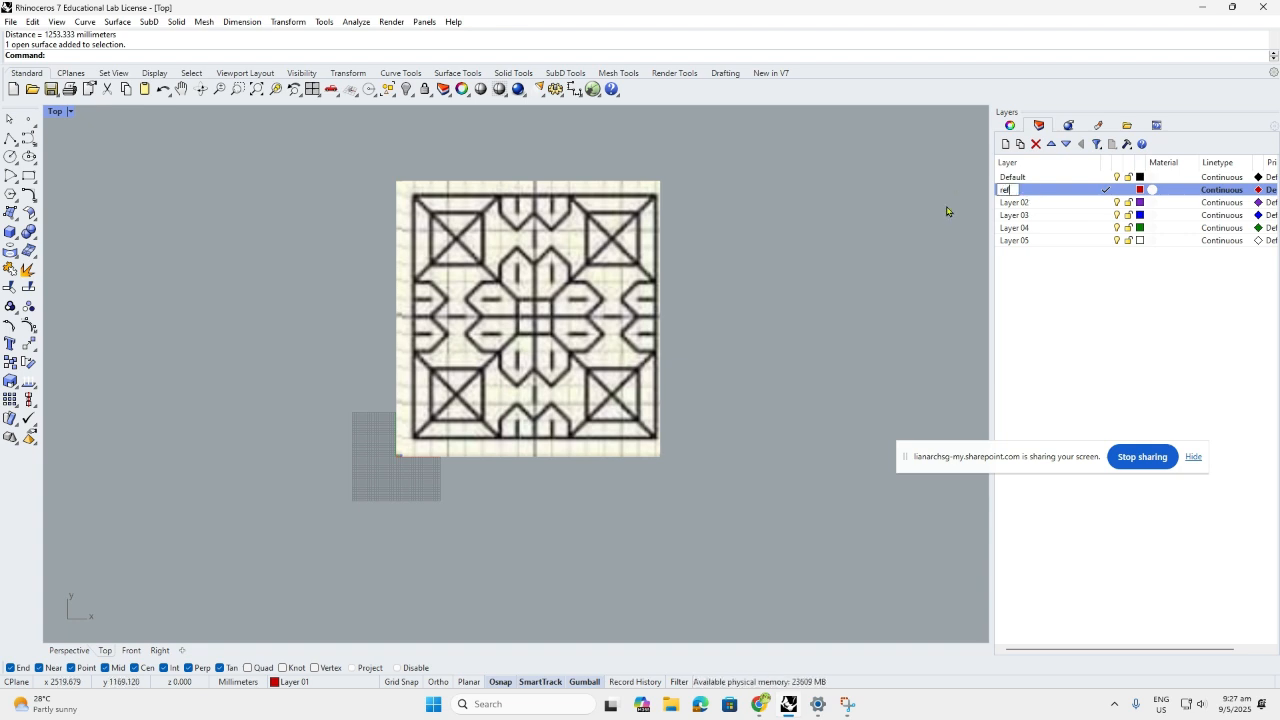
key(Return)
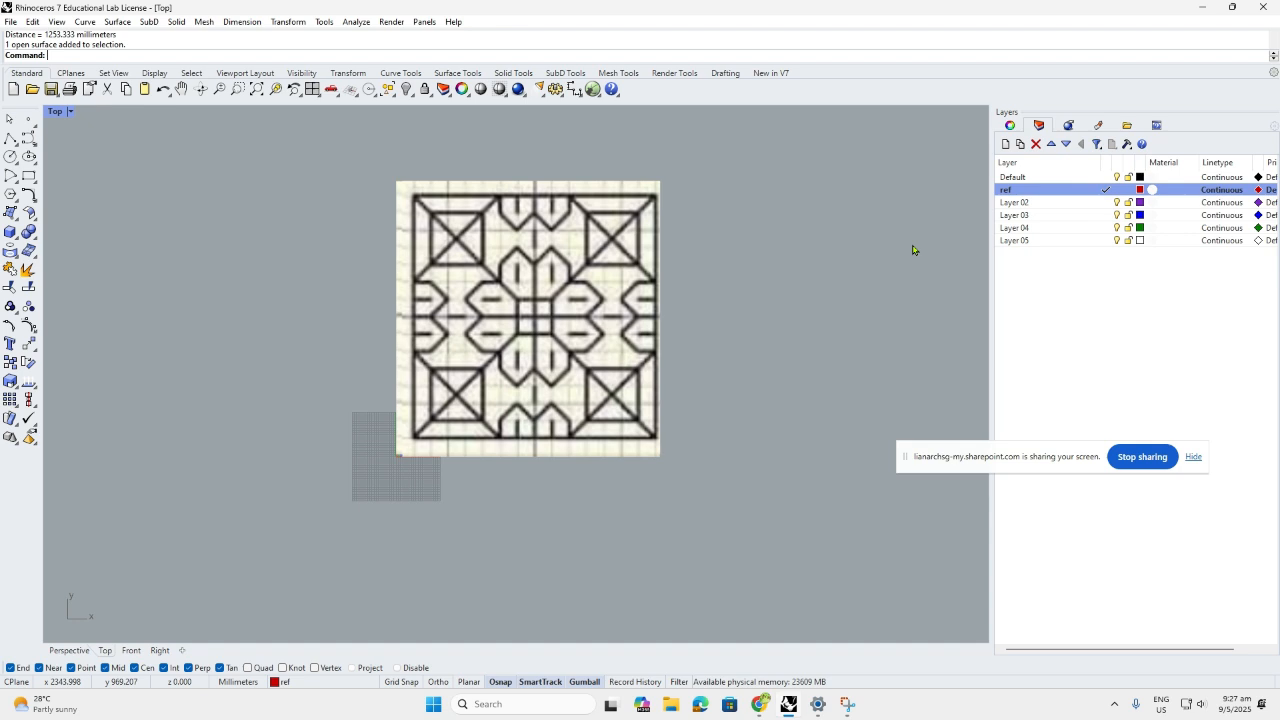
Make Layer 02 the current layer and rename it crv
click(1107, 204)
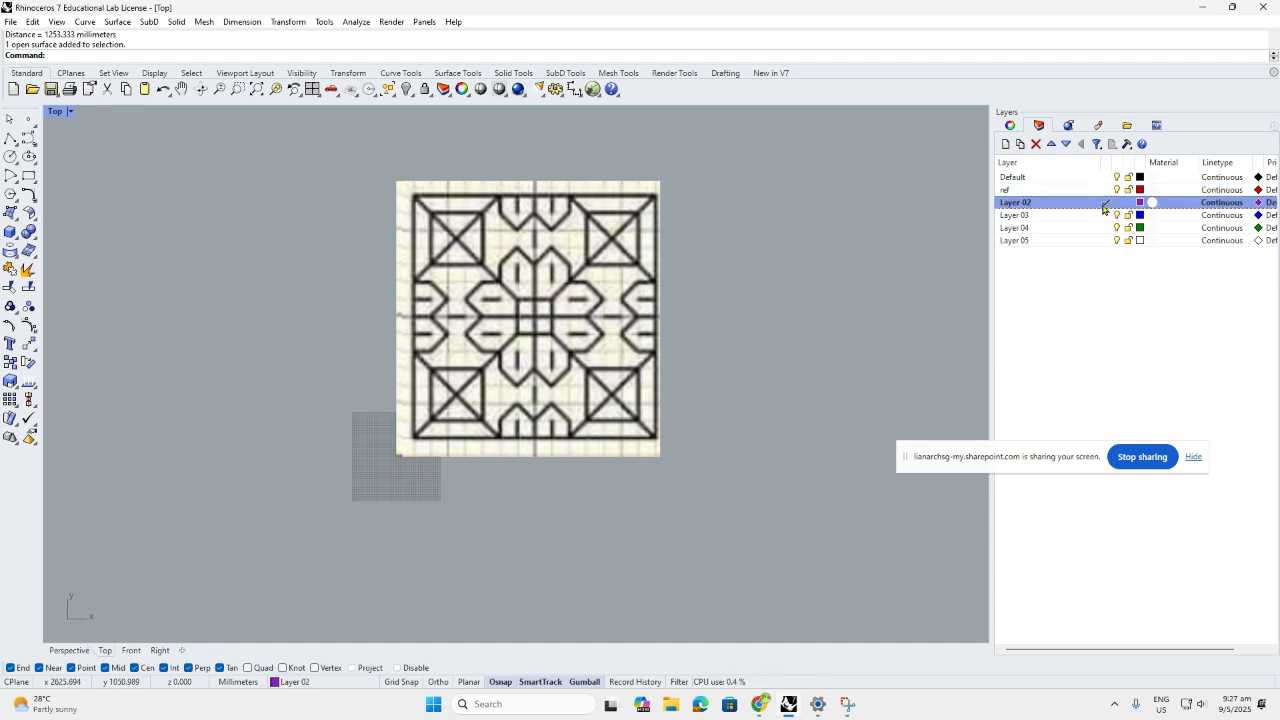
click(1016, 203)
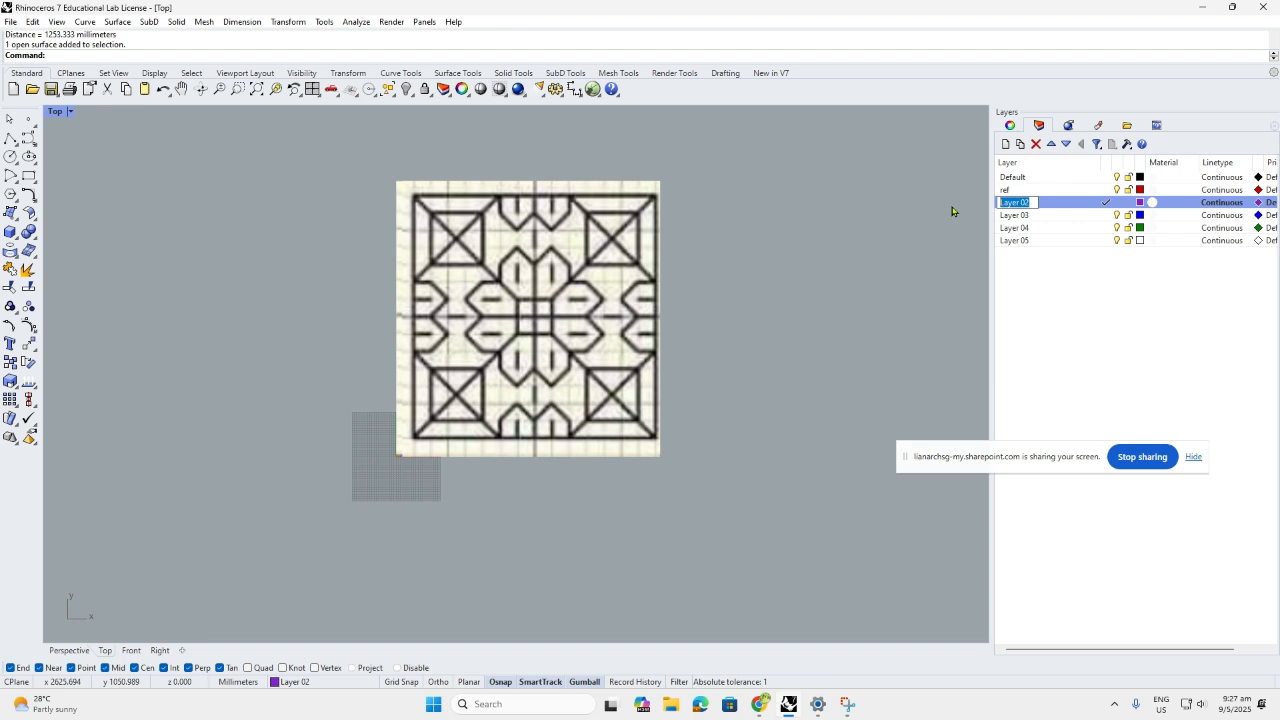
text(crv)
key(Return)
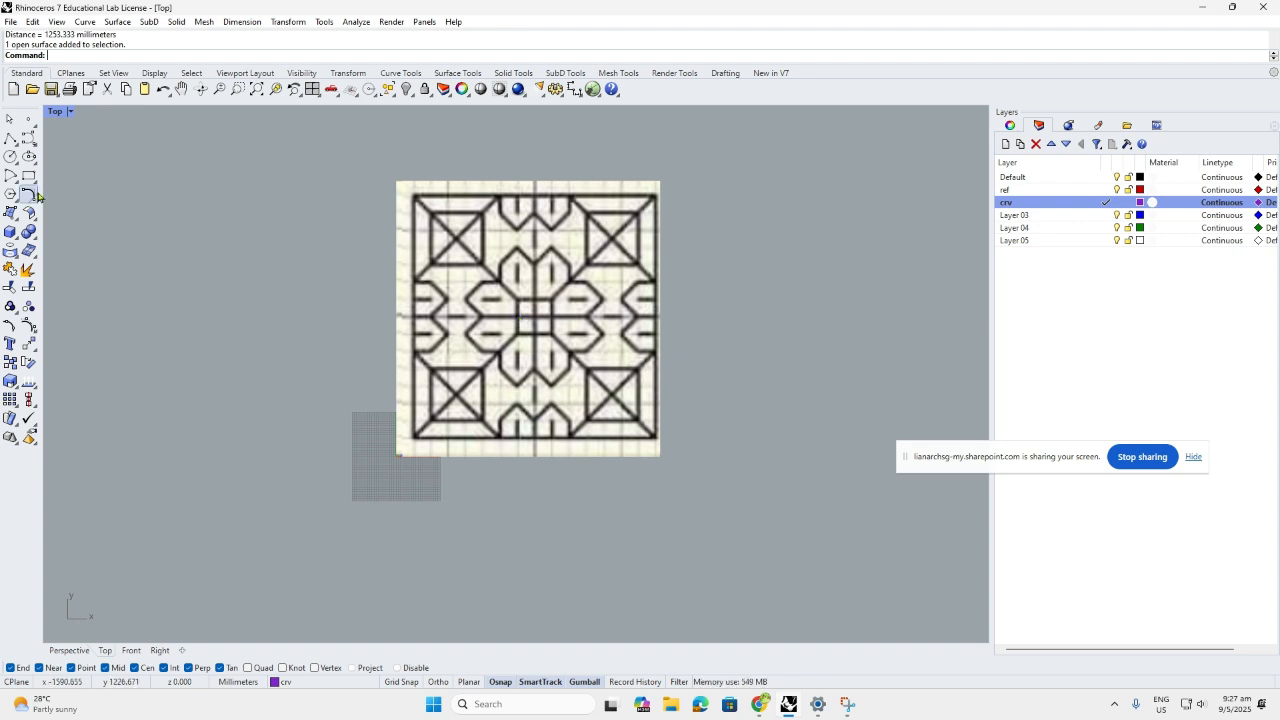
Start a polyline at the tile's lower-left corner with Ortho on, then cancel that attempt
click(9, 139)
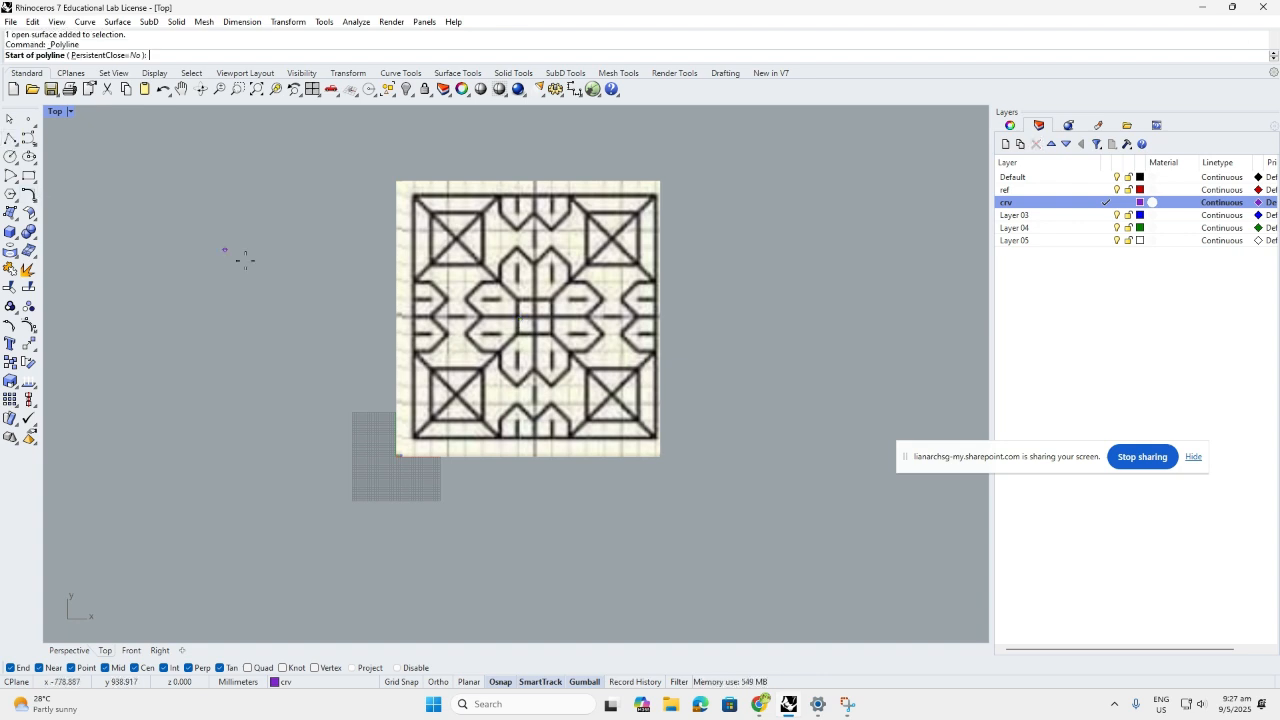
scroll(515, 390, up, 2)
right_drag(530, 299, 504, 348)
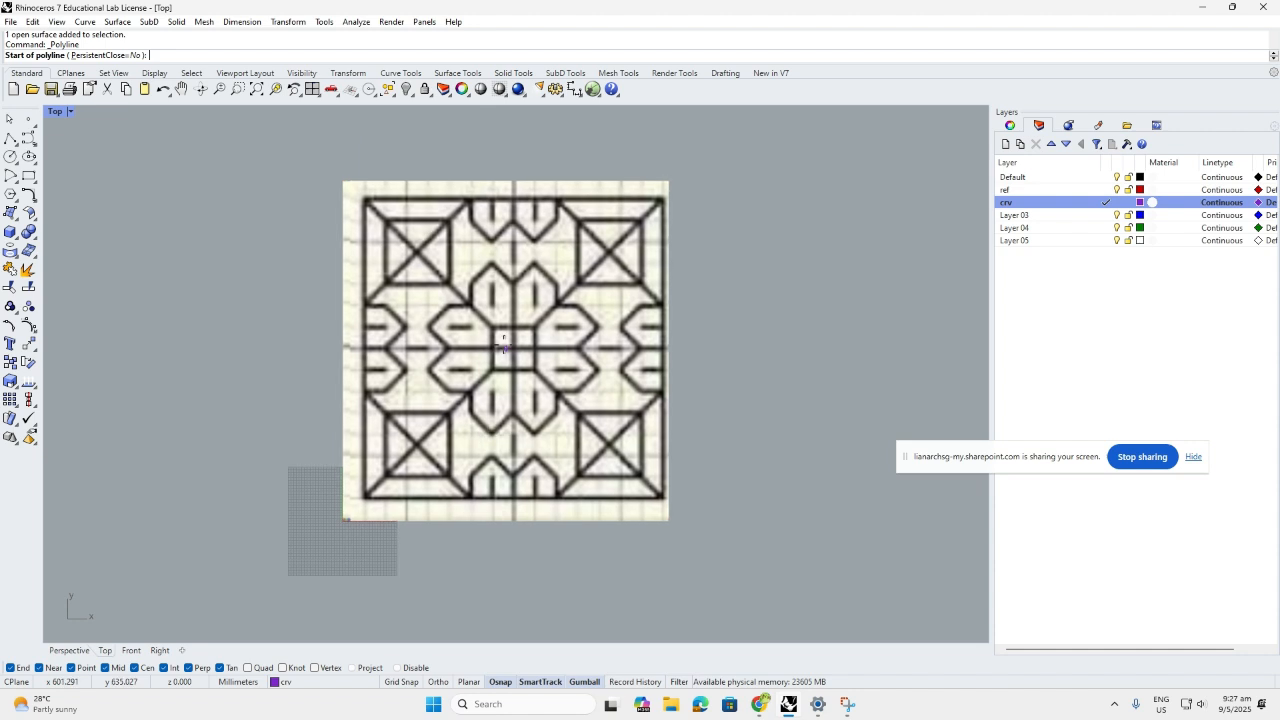
scroll(503, 347, up, 1)
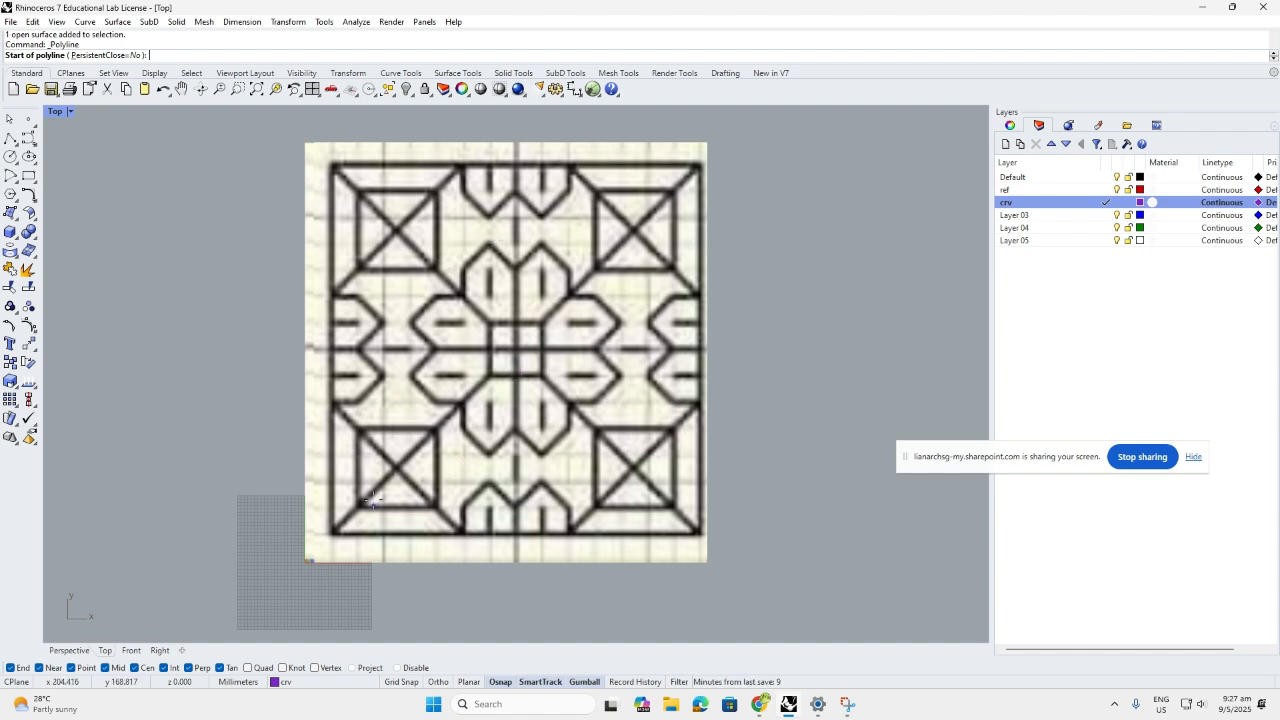
scroll(351, 541, up, 3)
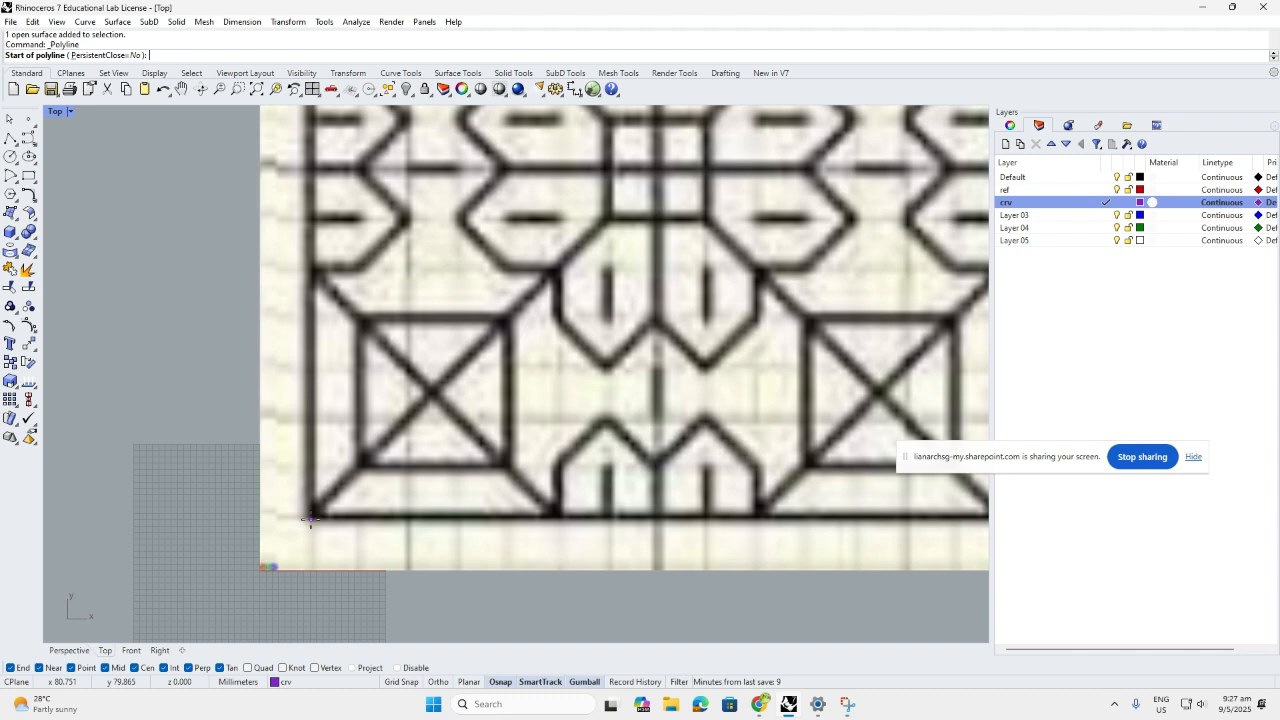
click(311, 518)
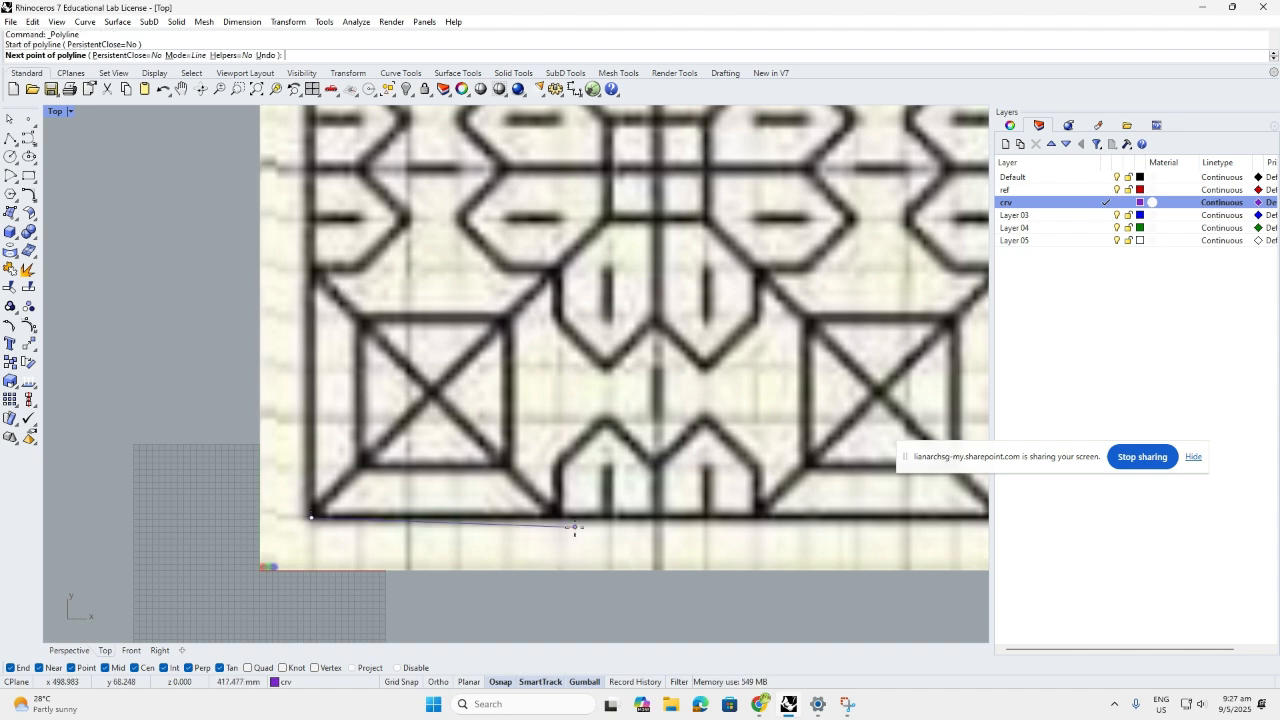
key(Tab)
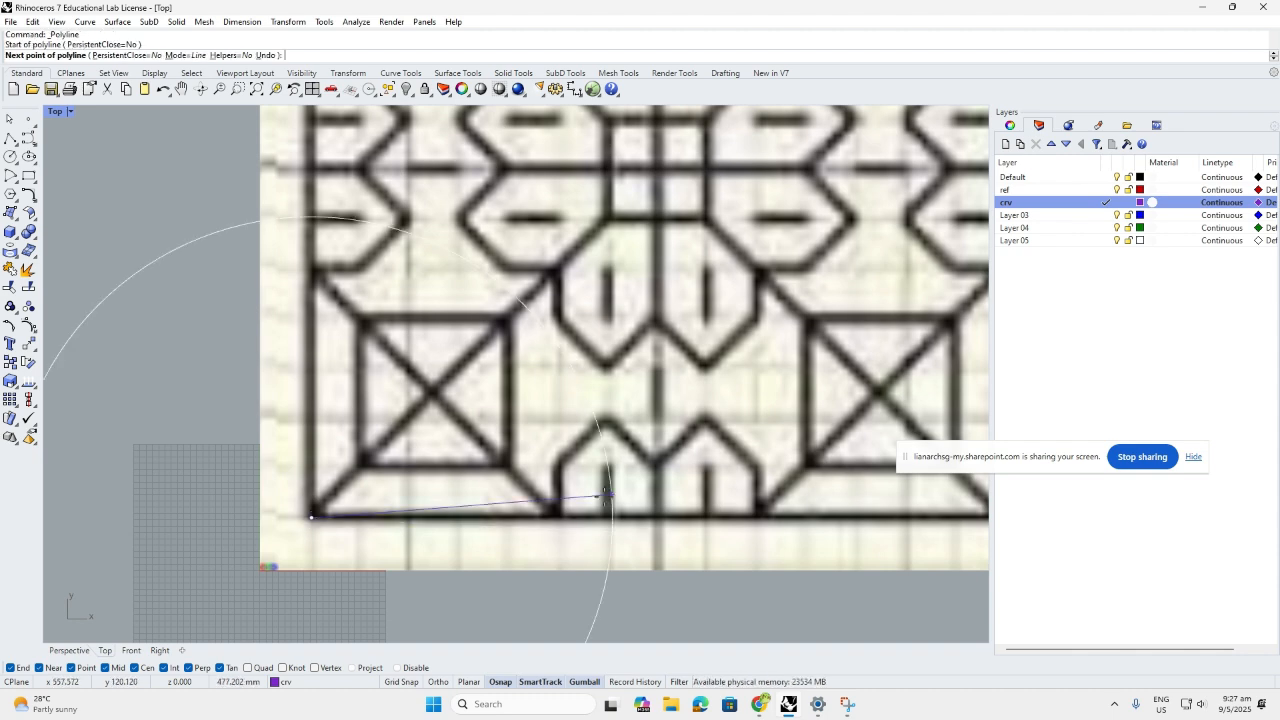
key(F8)
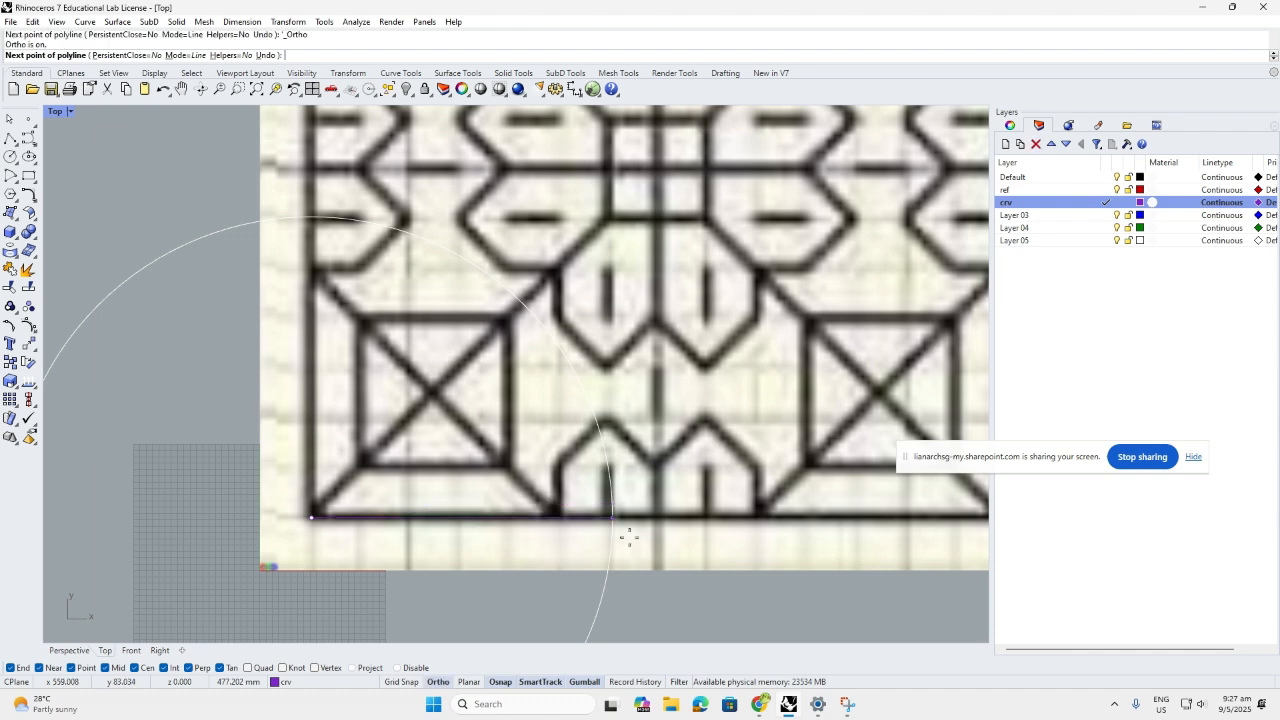
scroll(538, 473, down, 5)
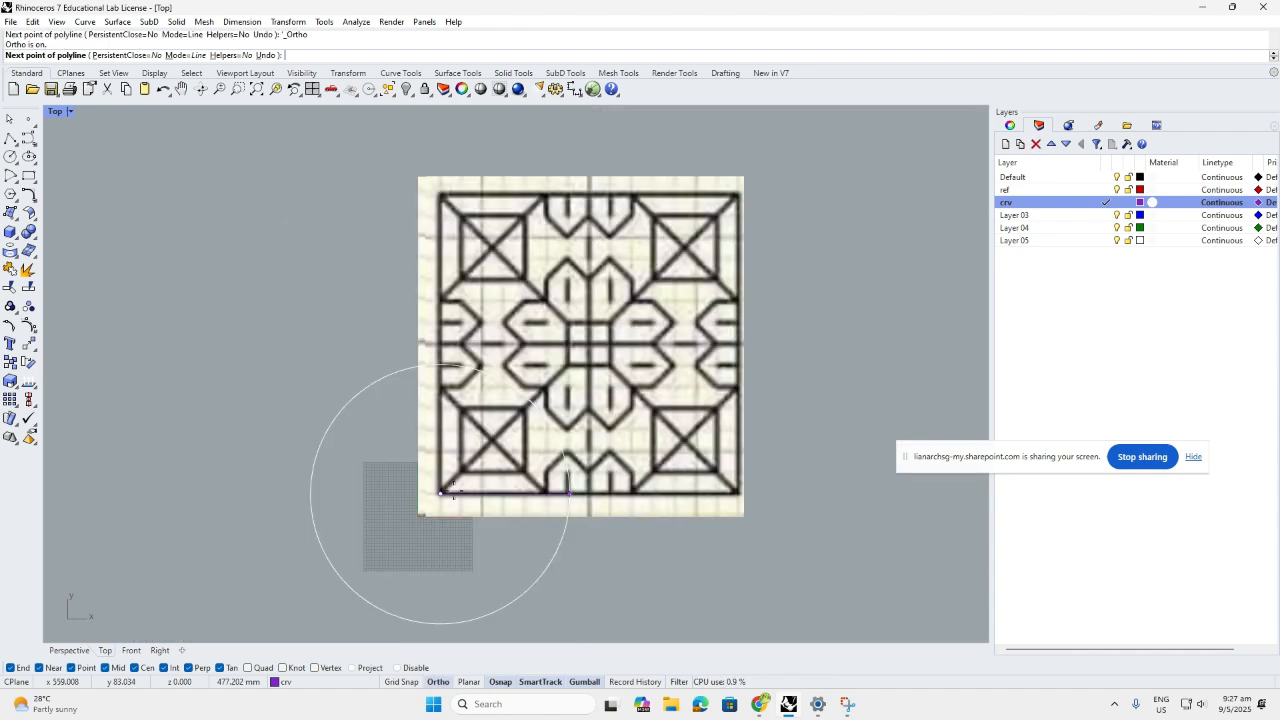
key(Escape)
Trace a closed square from the tile's lower-left corner via bottom midpoint, centre and left midpoint
key(Return)
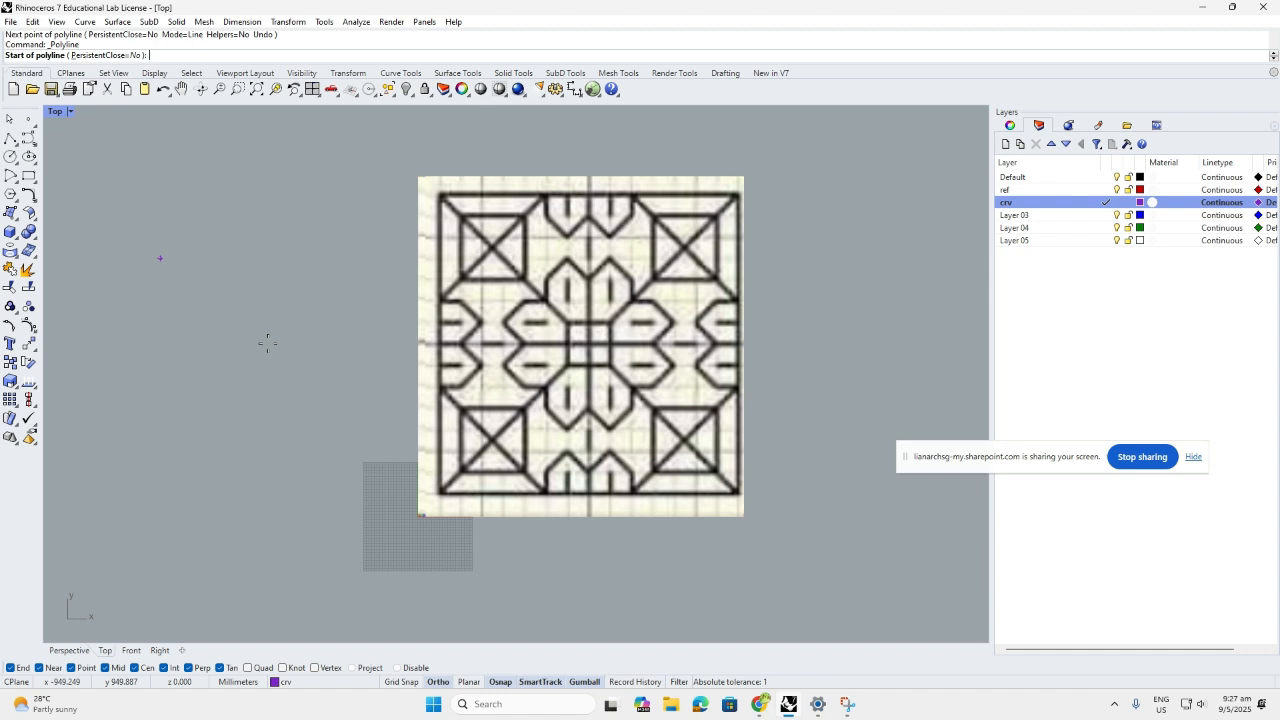
scroll(435, 500, up, 3)
click(428, 506)
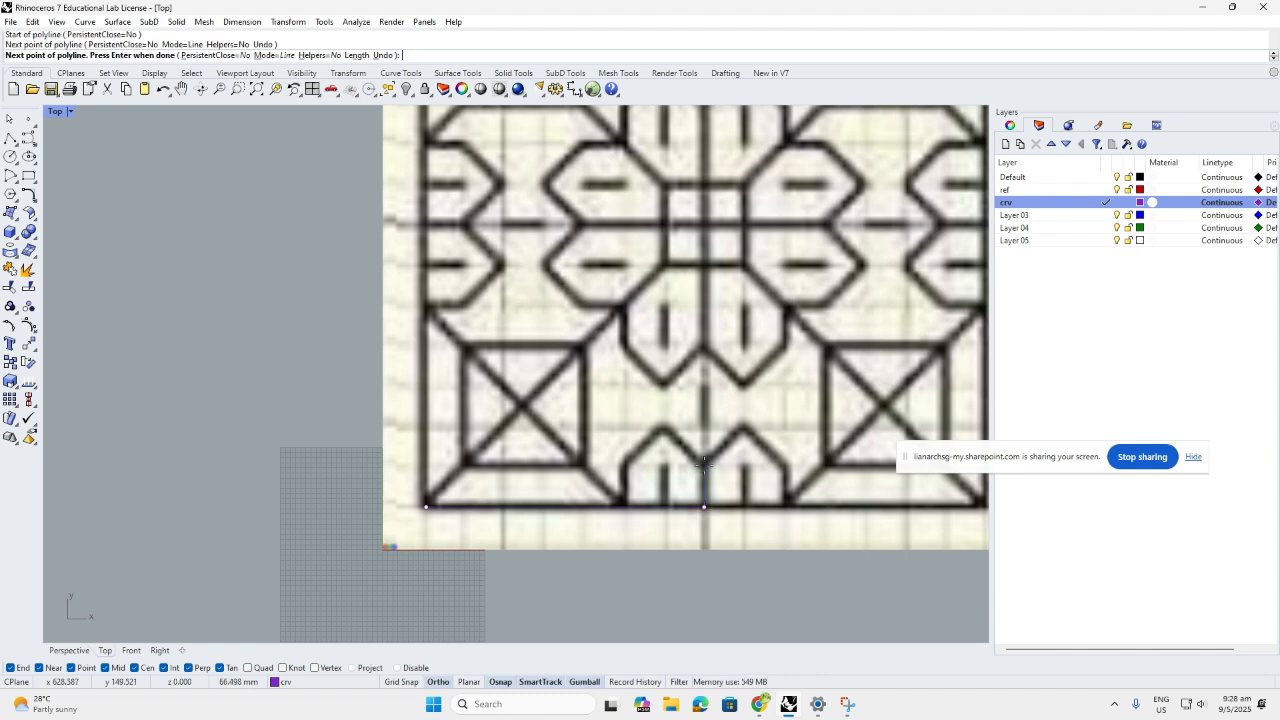
scroll(704, 463, down, 2)
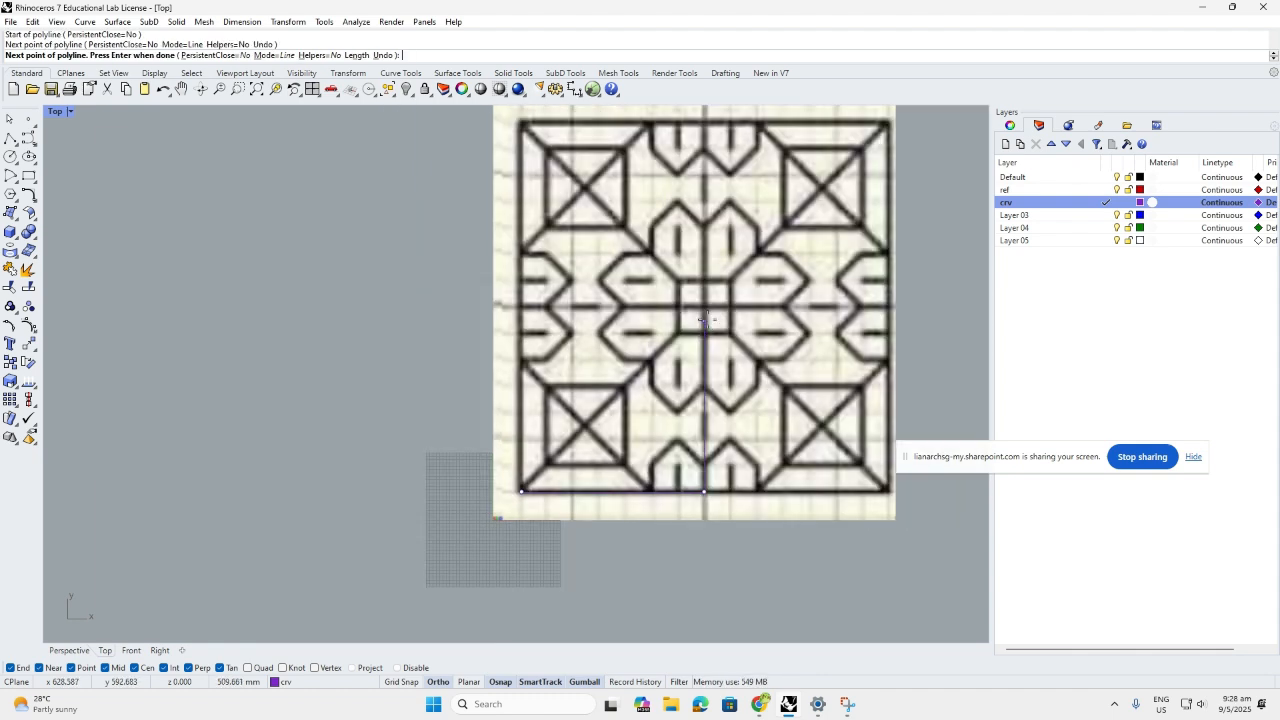
scroll(704, 318, up, 2)
click(705, 304)
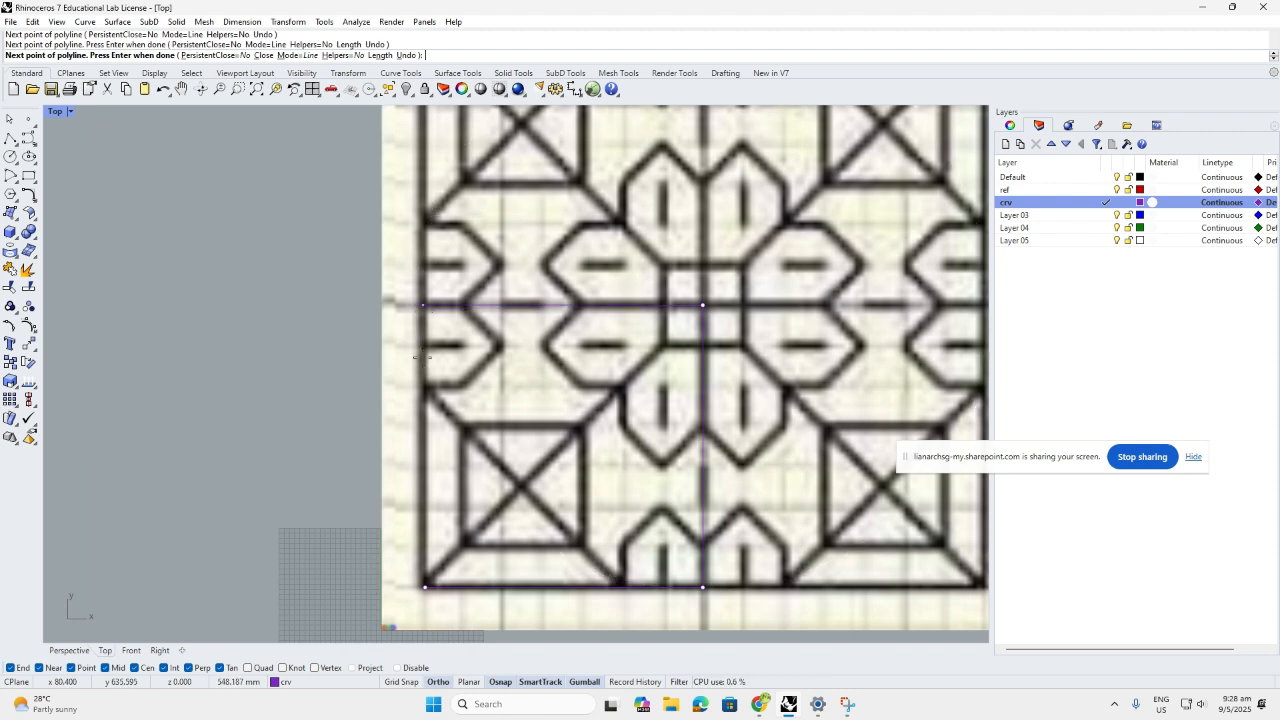
click(422, 586)
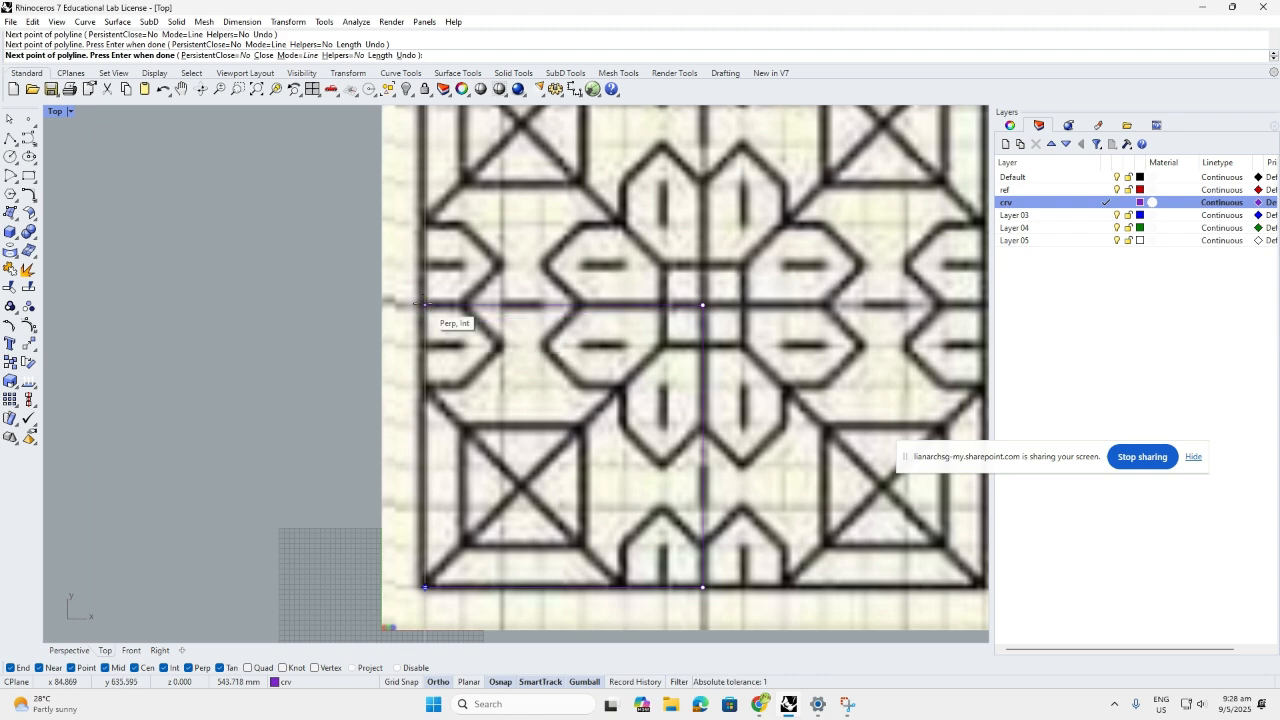
click(425, 304)
click(425, 587)
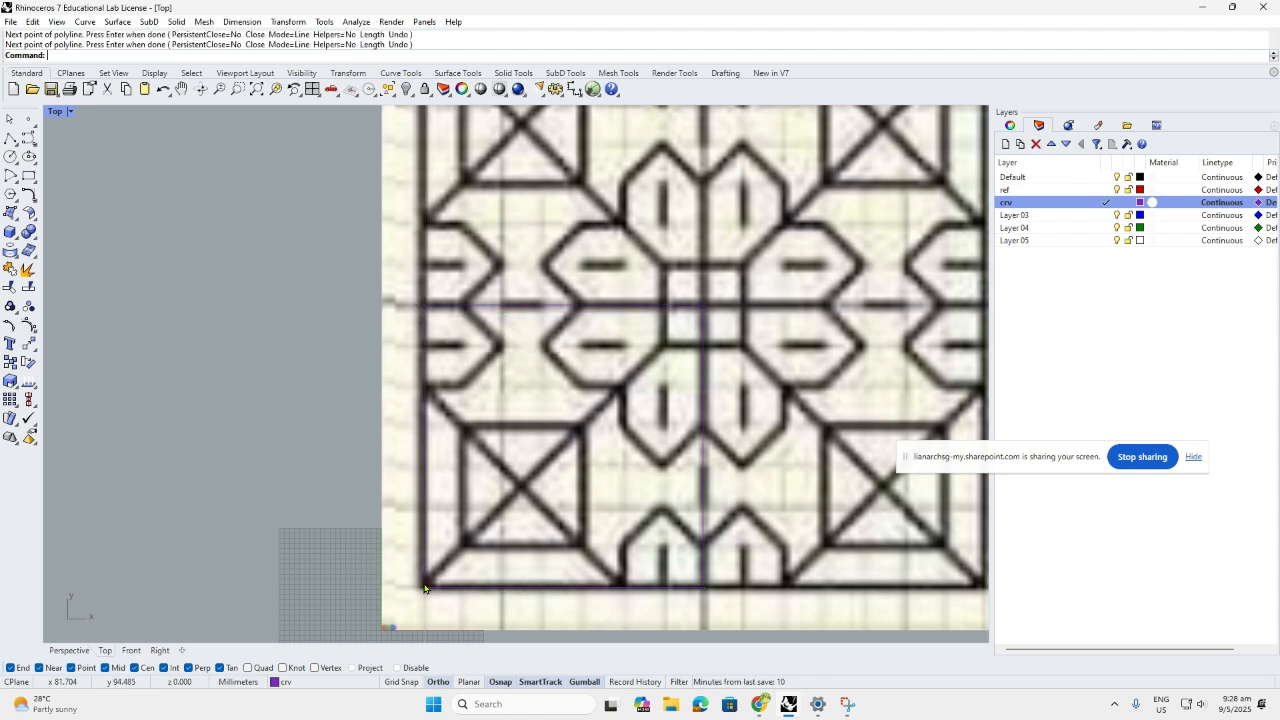
key(Return)
Trace a diagonal polyline from the quarter's left edge down to its bottom edge
scroll(538, 381, down, 5)
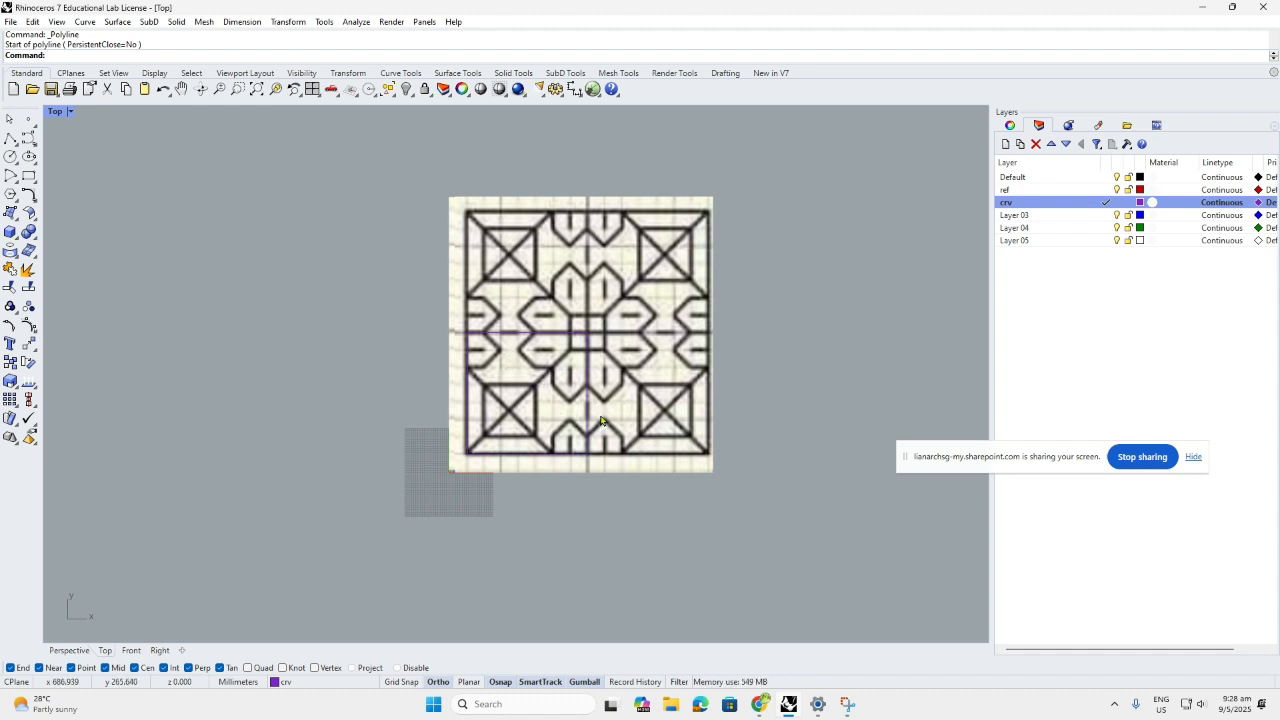
scroll(499, 424, up, 2)
scroll(499, 424, up, 1)
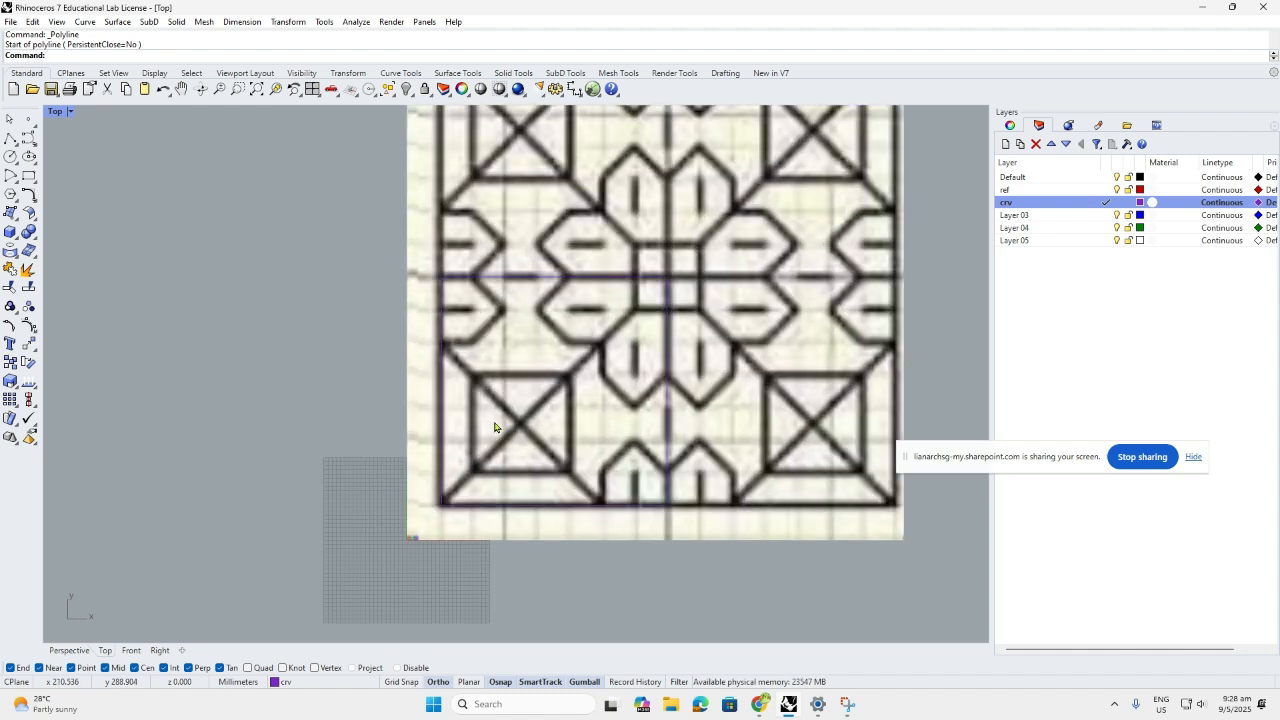
click(10, 139)
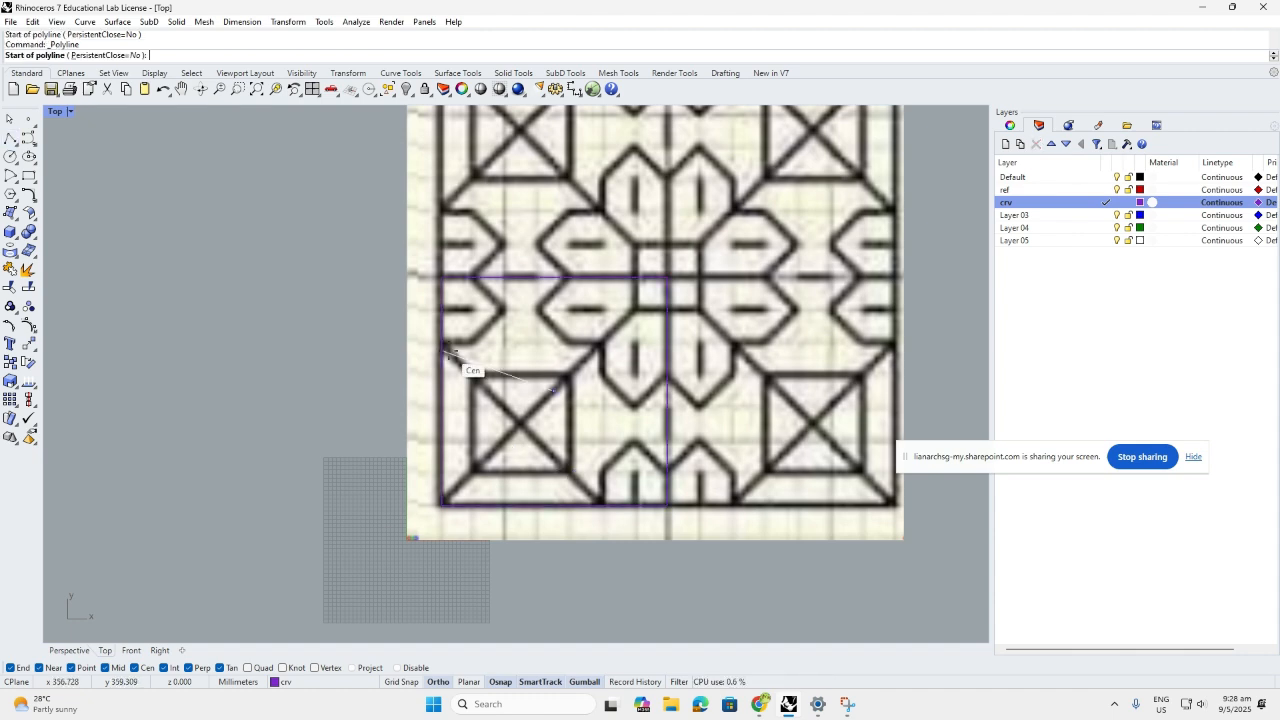
click(441, 342)
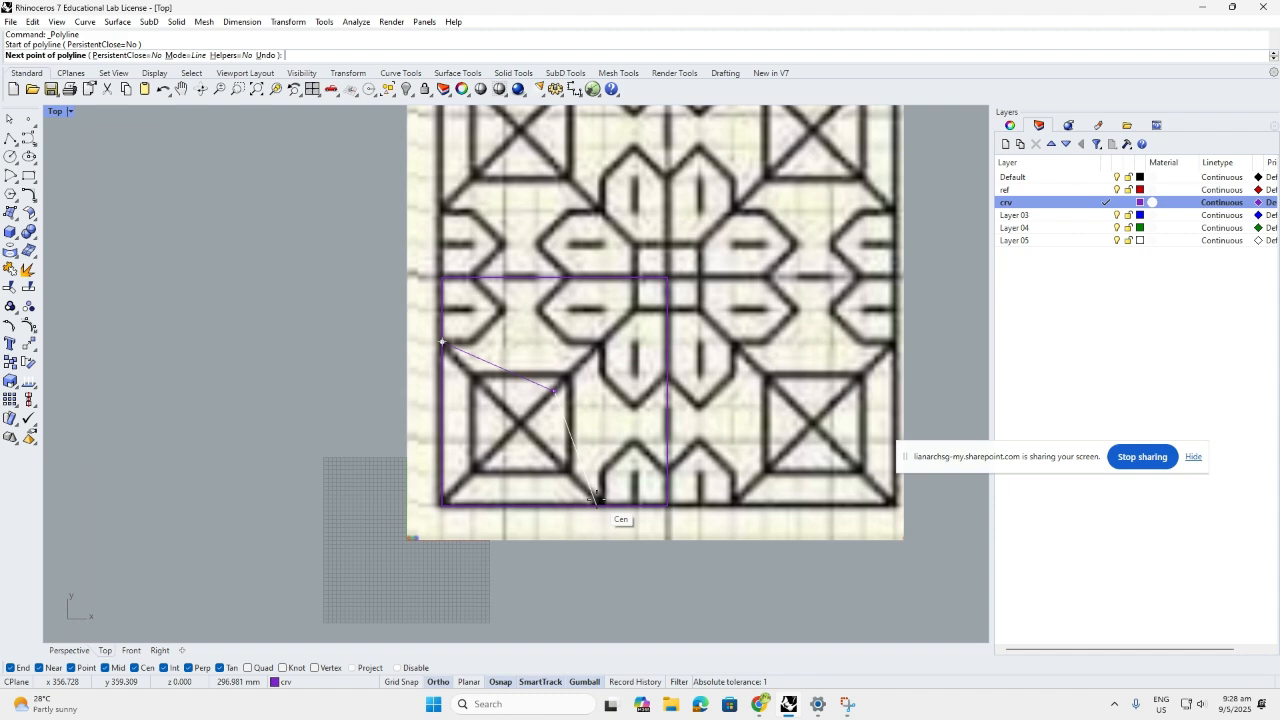
click(603, 505)
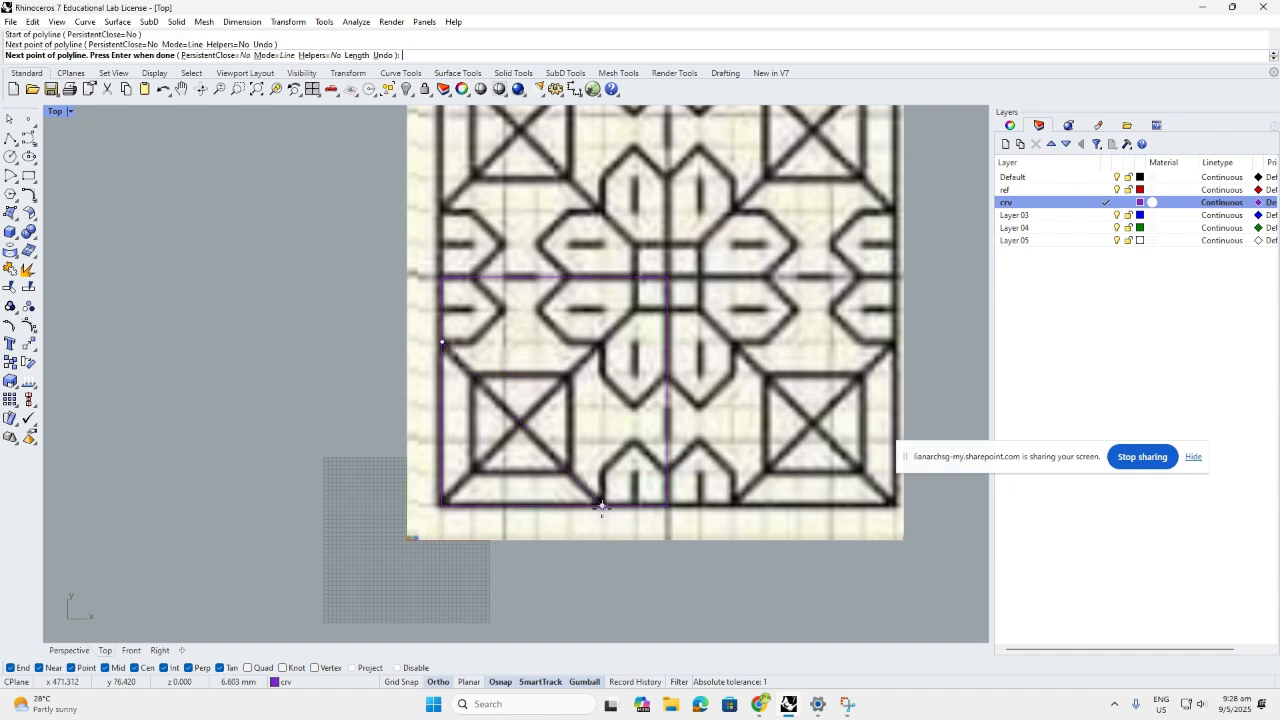
key(Return)
key(Return)
Discard an unwanted horizontal line from the lower-left corner and turn Ortho off
click(440, 505)
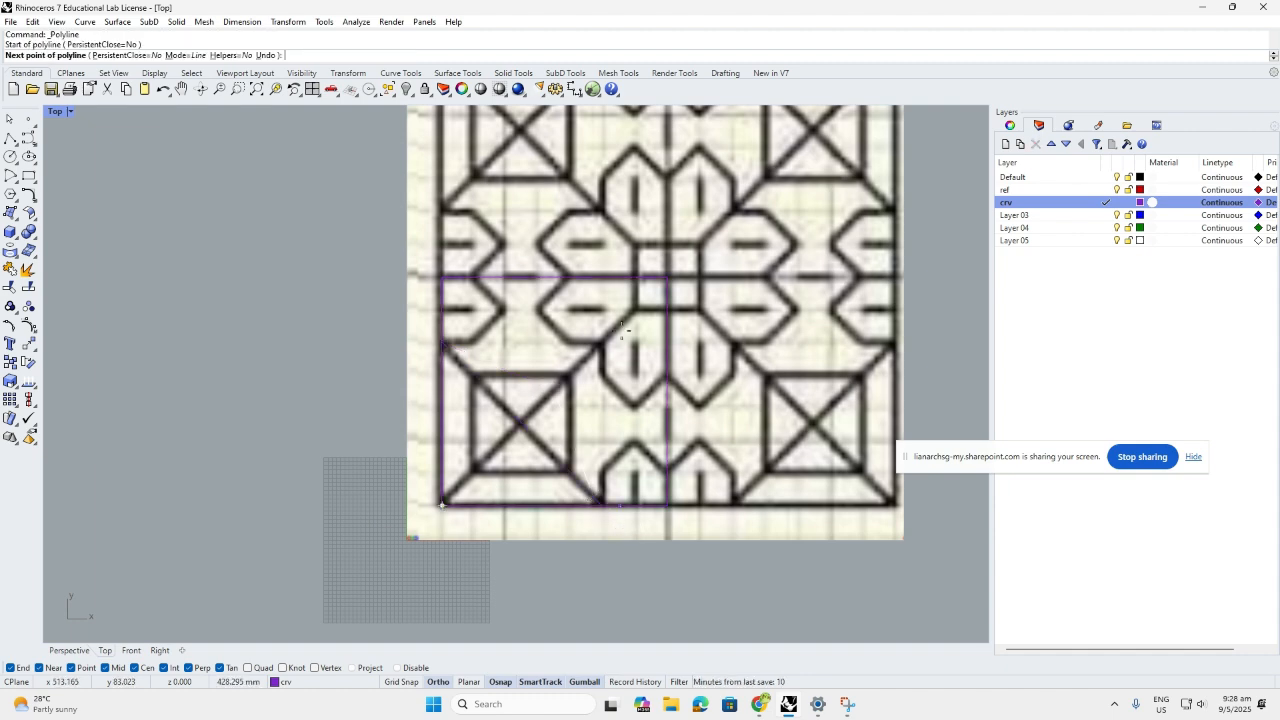
scroll(623, 330, up, 3)
scroll(635, 292, up, 1)
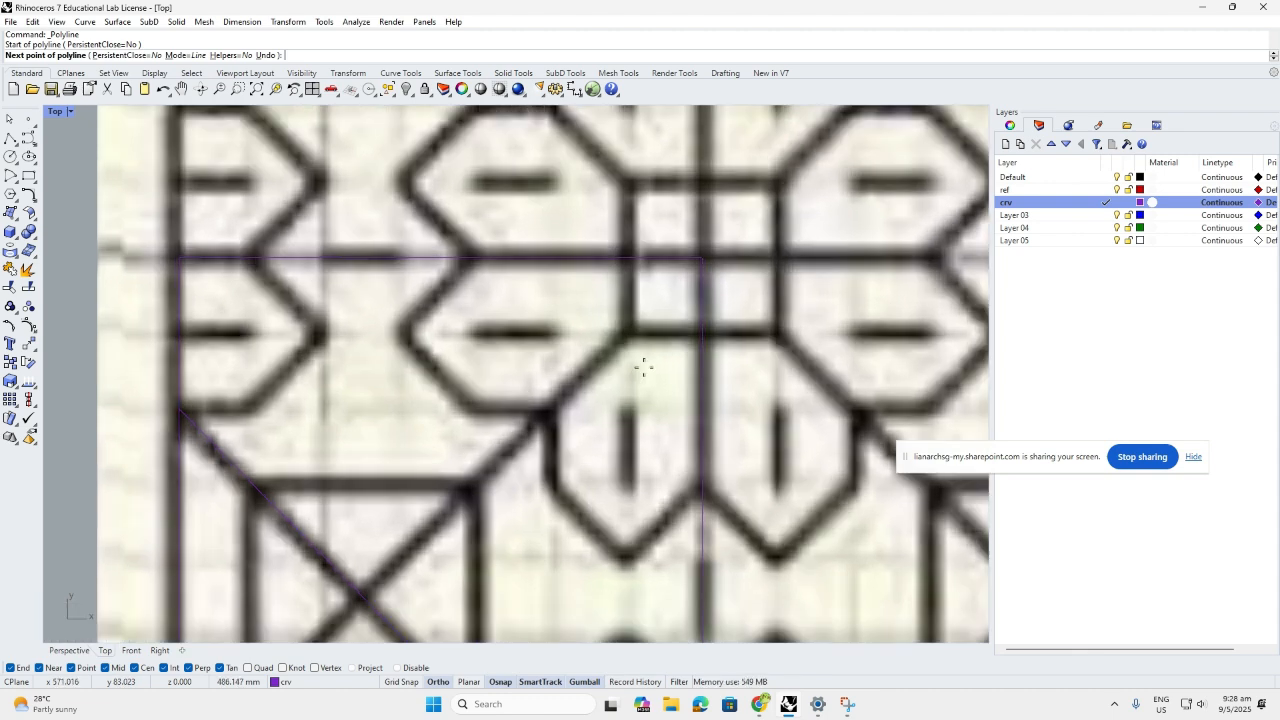
click(628, 338)
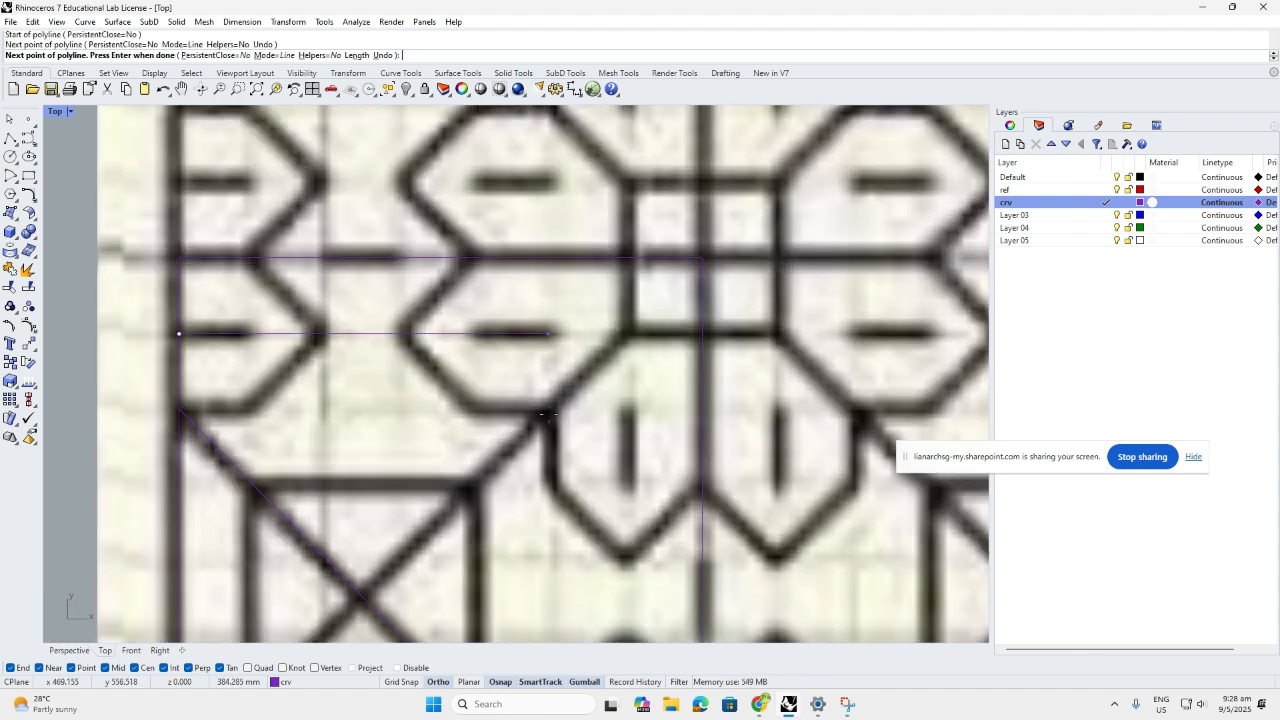
key(Escape)
scroll(514, 400, down, 4)
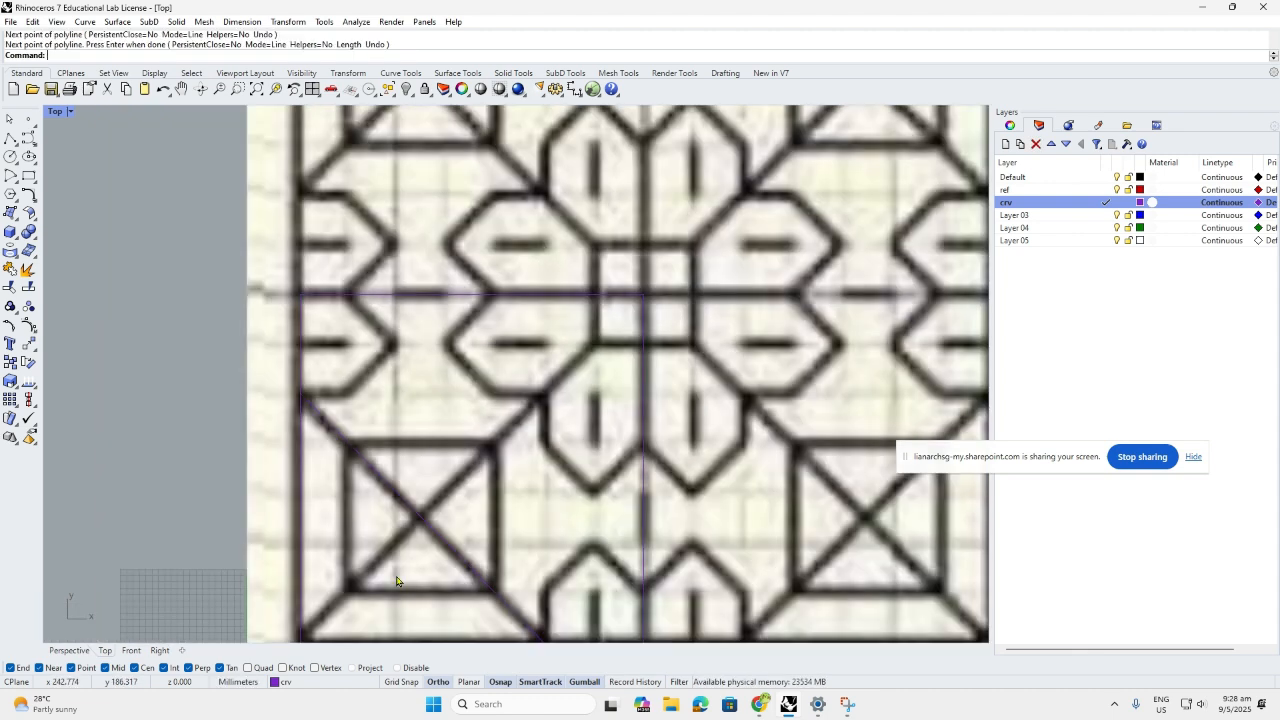
key(F8)
scroll(390, 425, down, 4)
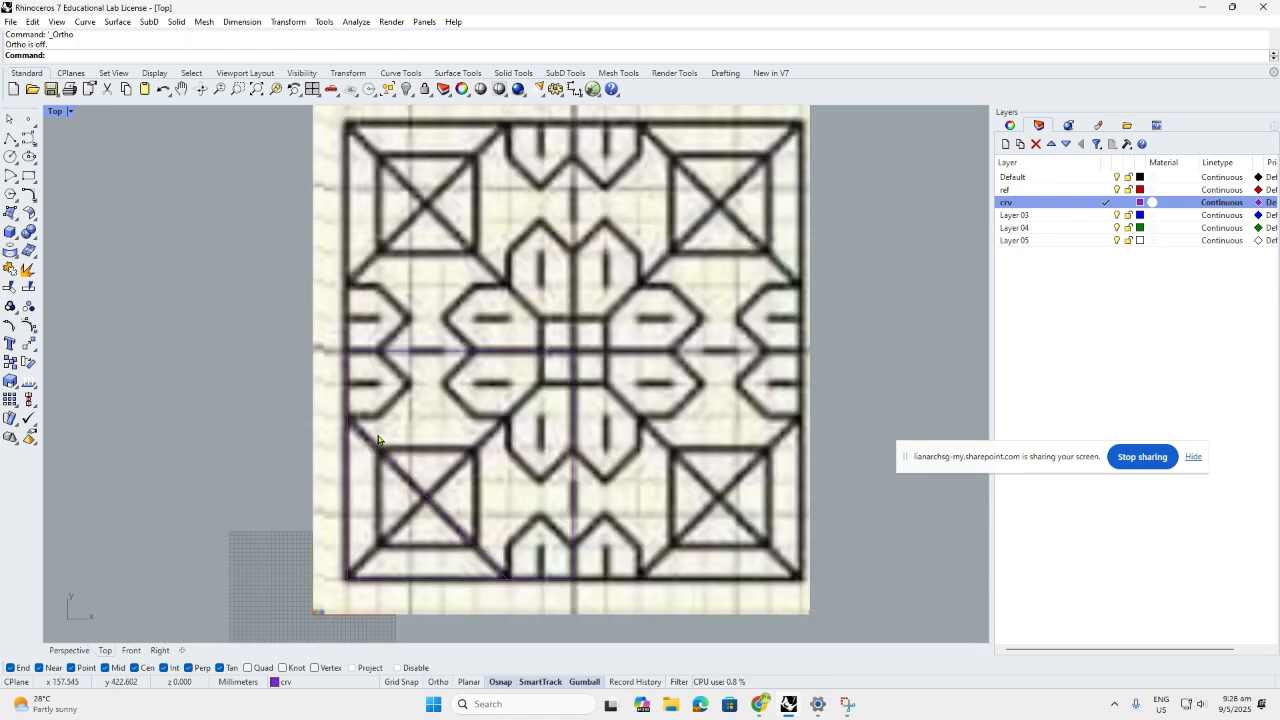
Trace the corner lines: one from the tile's bottom-left corner plus two short segments
click(10, 137)
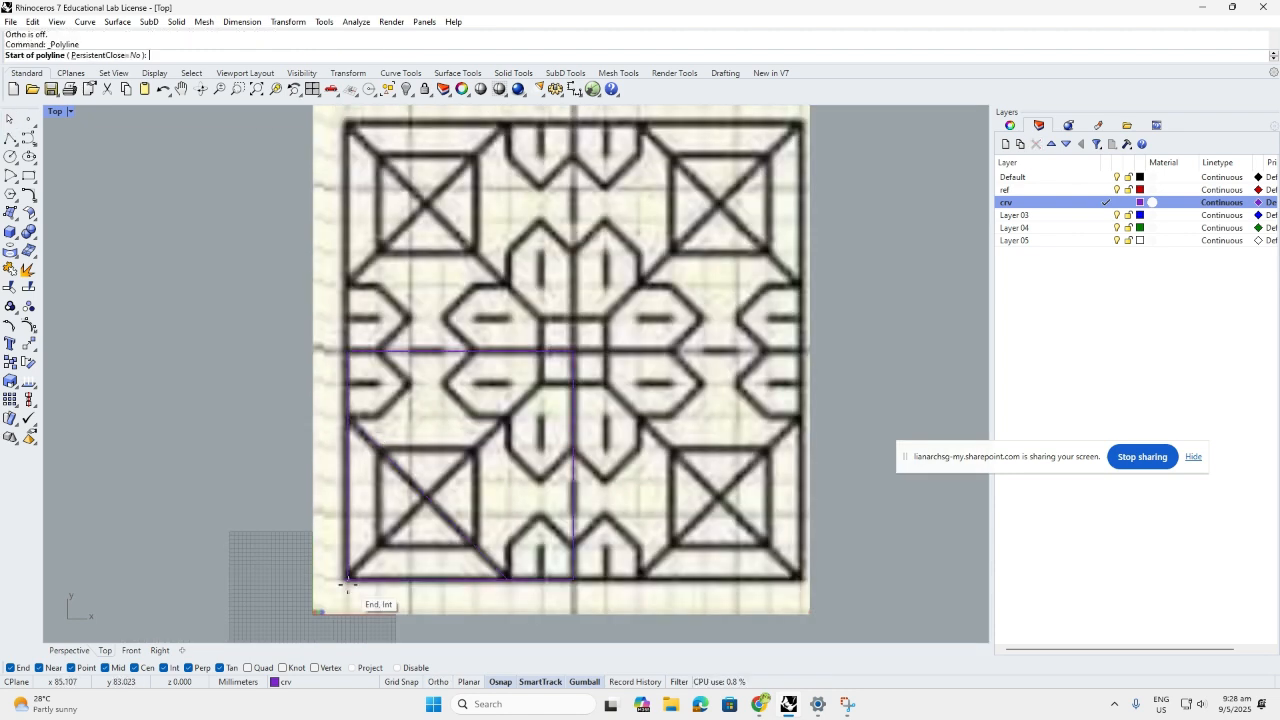
click(347, 582)
scroll(540, 390, up, 3)
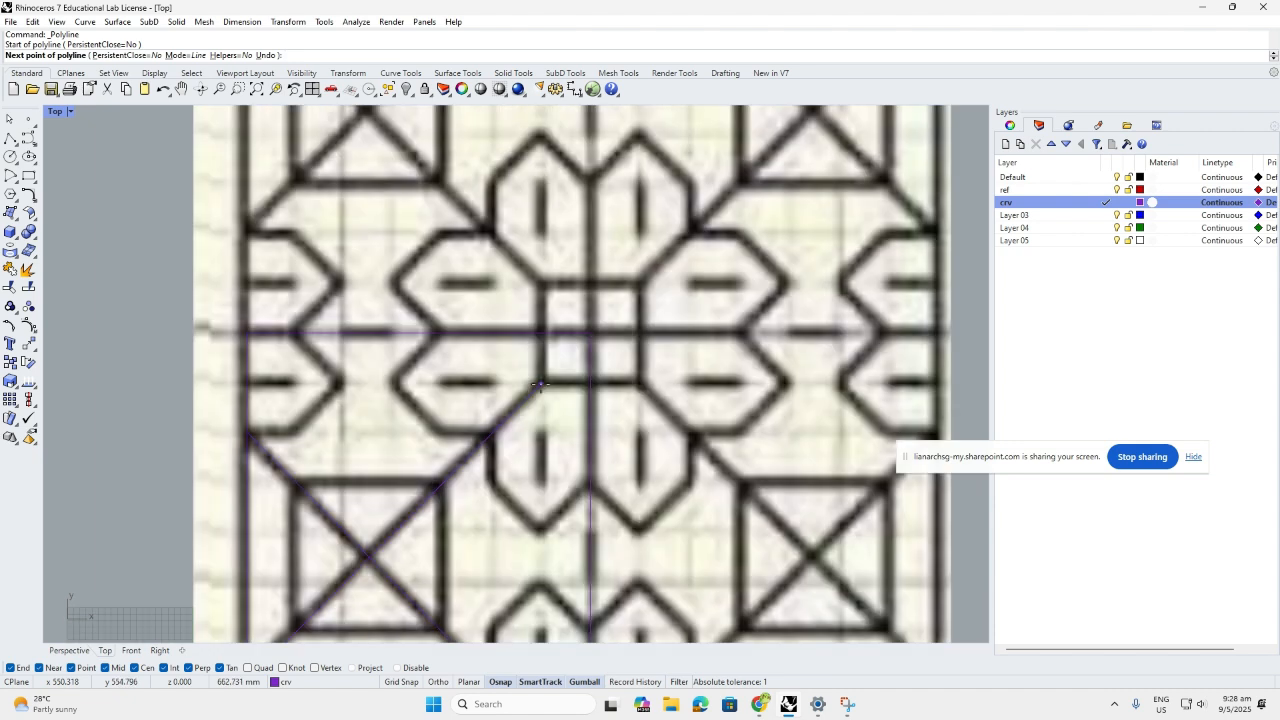
click(540, 385)
right_click(540, 385)
right_click(540, 385)
click(540, 385)
click(590, 385)
right_click(590, 385)
right_click(590, 385)
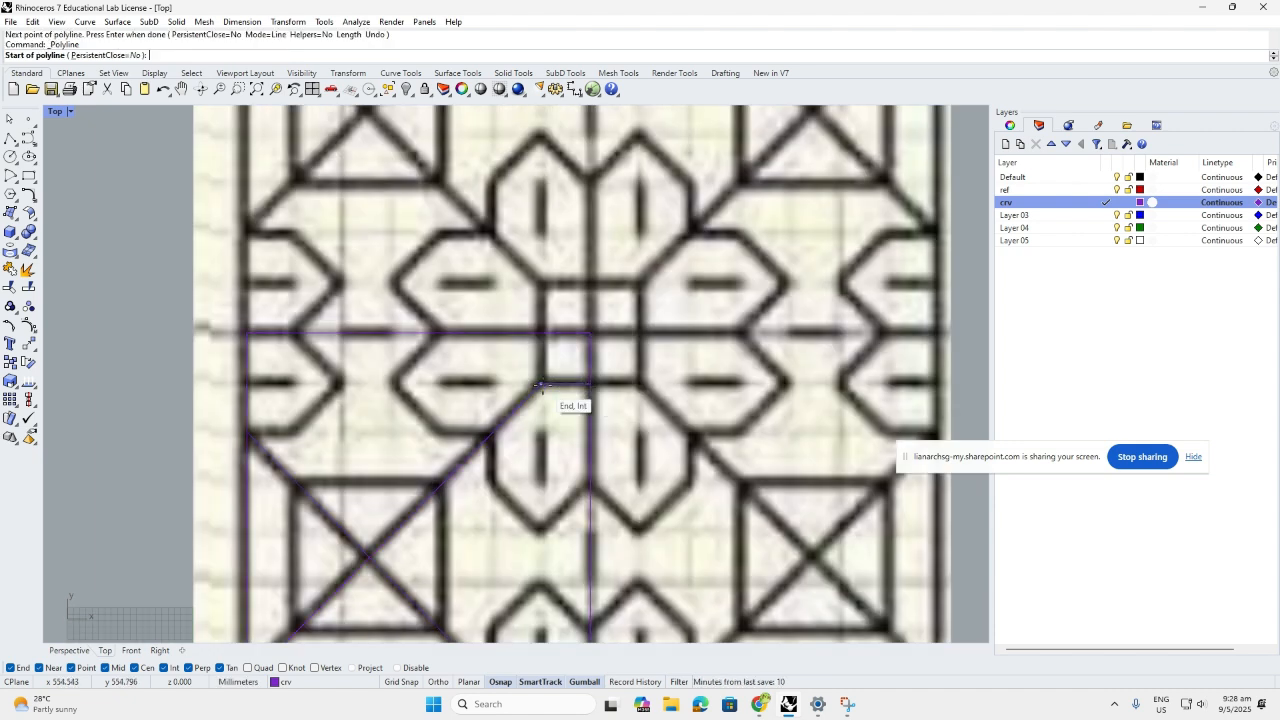
click(540, 385)
click(541, 348)
right_click(543, 349)
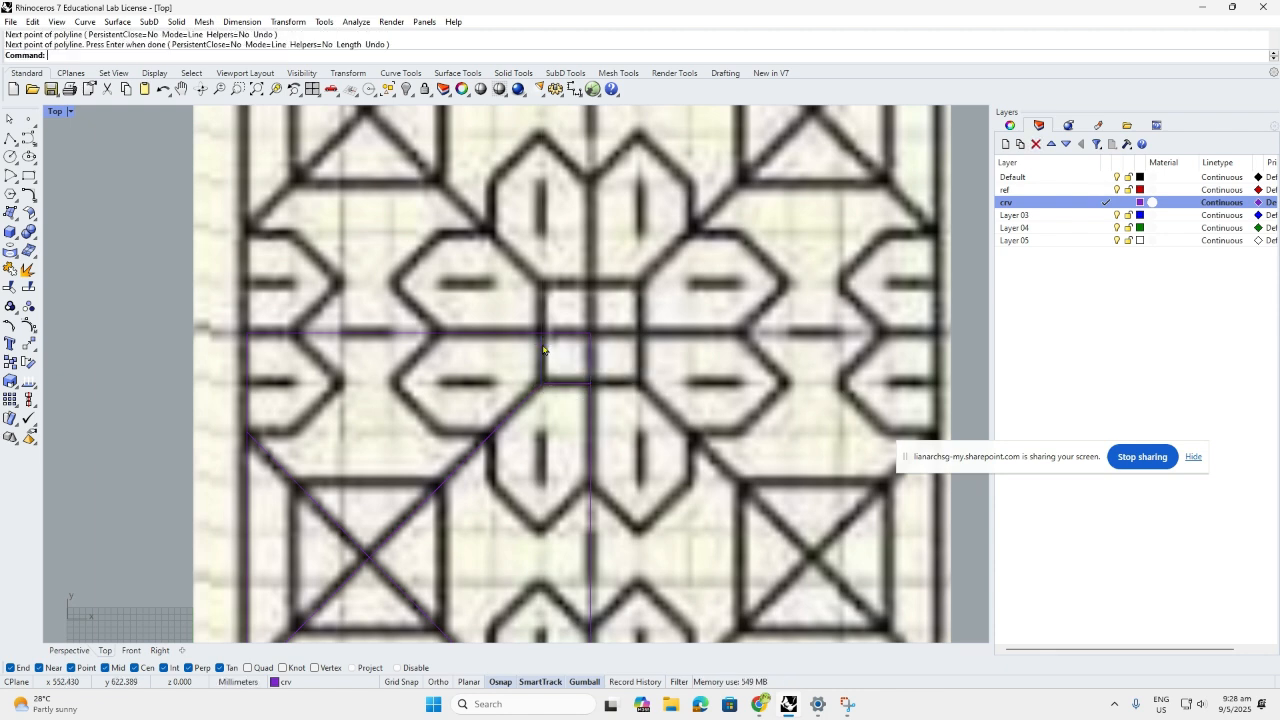
right_click(543, 350)
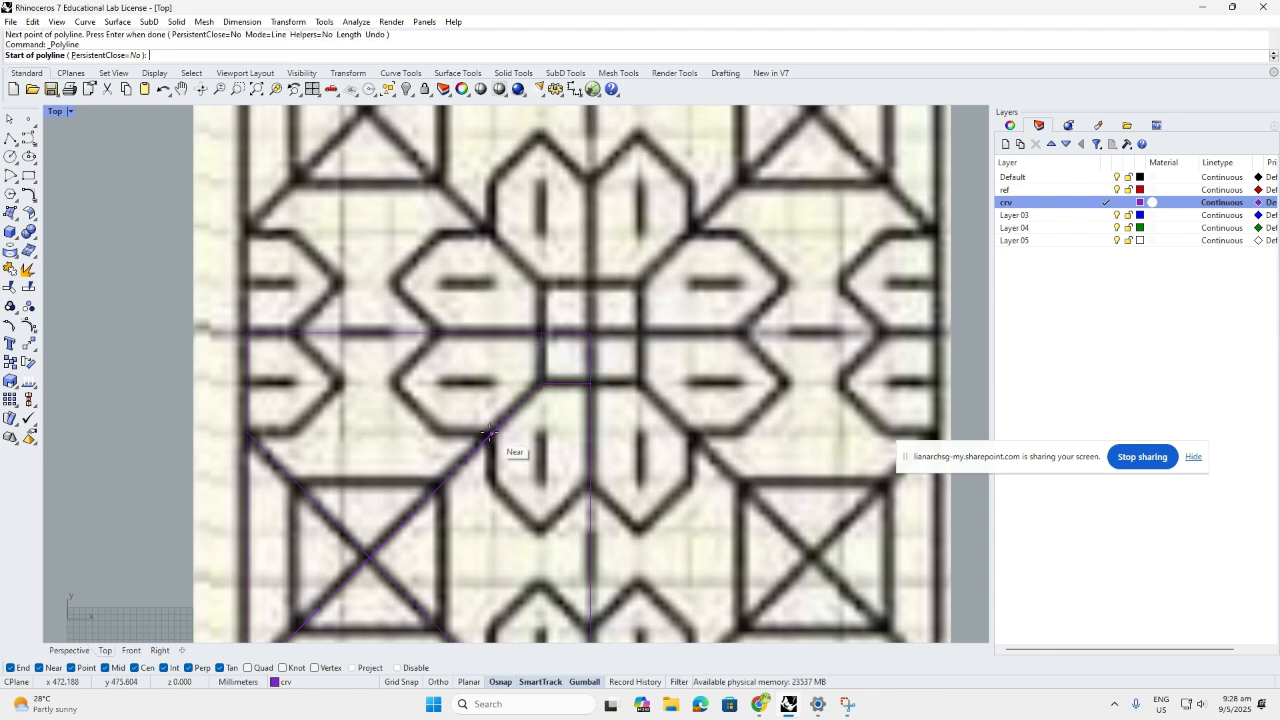
Trace the angled petal outline as a polyline ending on the horizontal centre line
click(490, 433)
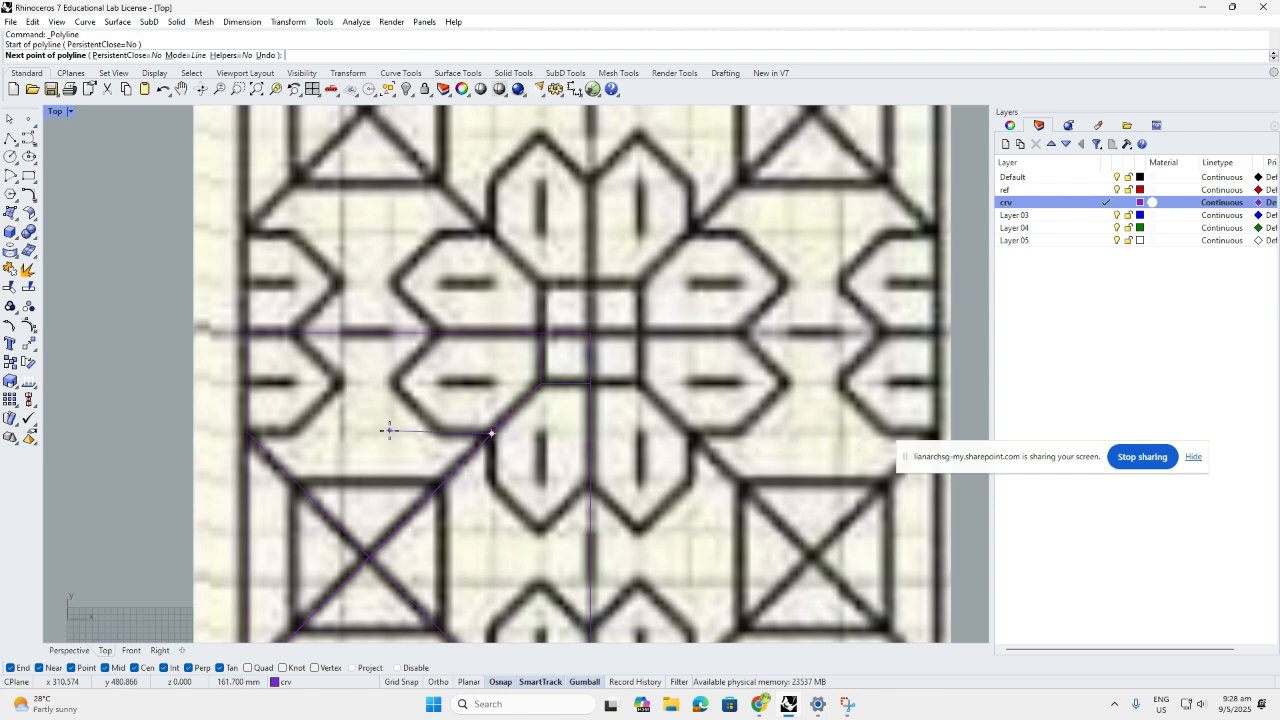
click(440, 433)
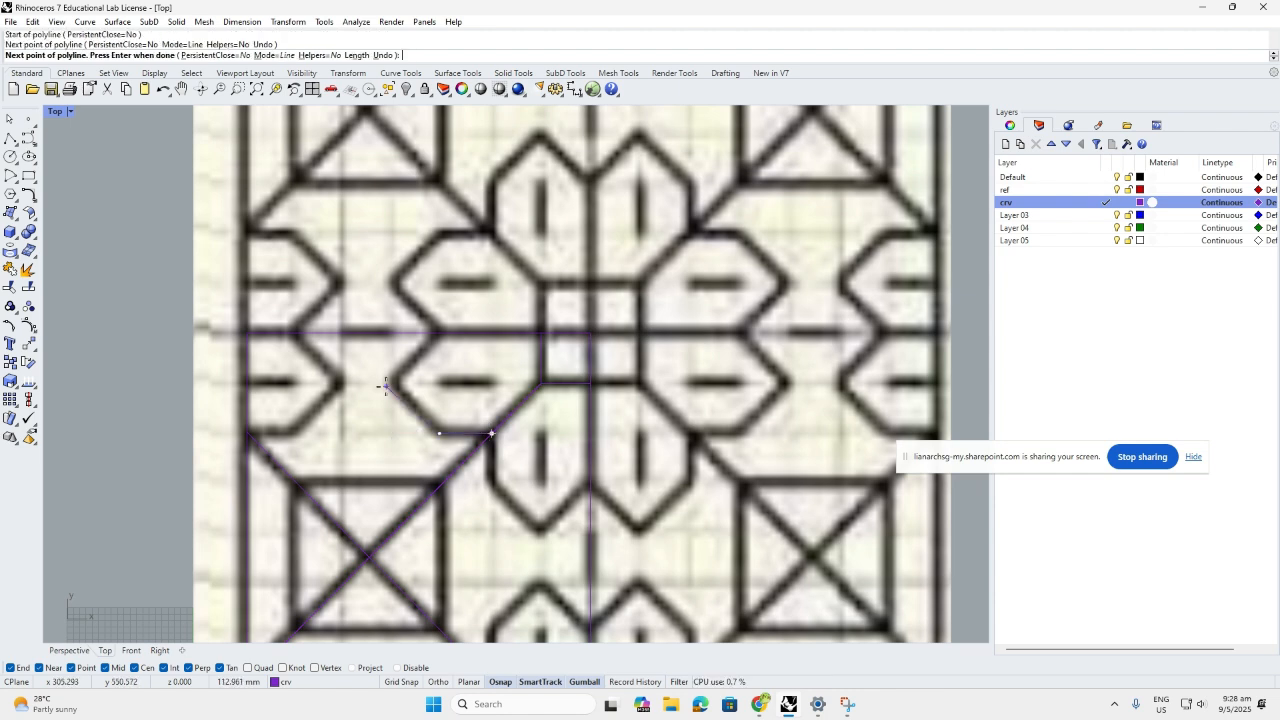
click(394, 384)
click(418, 507)
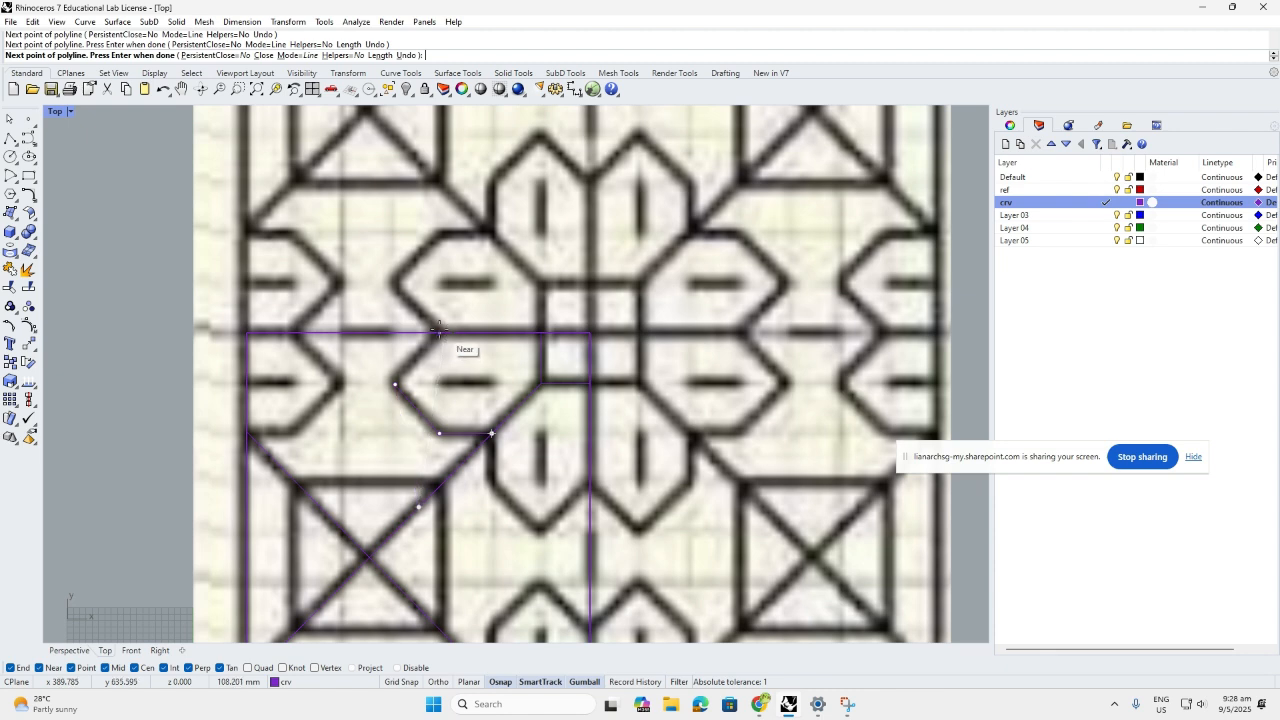
click(439, 331)
key(Return)
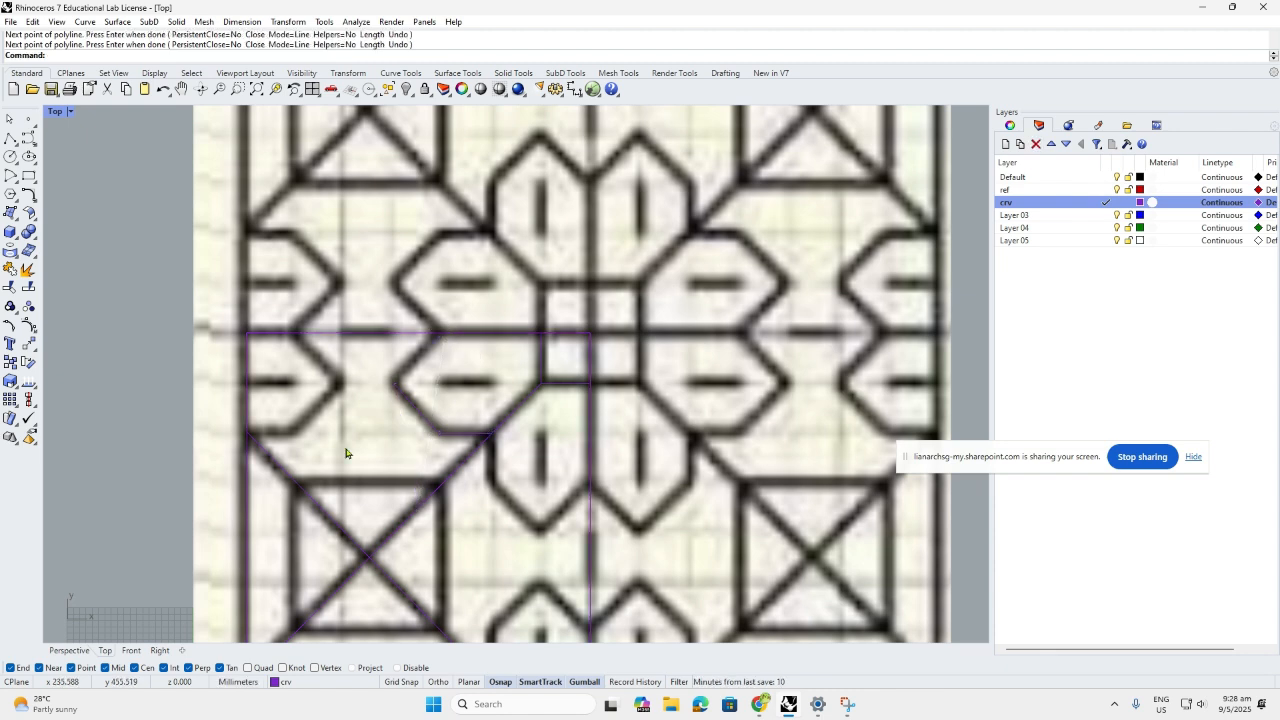
scroll(541, 430, down, 3)
right_drag(541, 430, 558, 427)
click(494, 430)
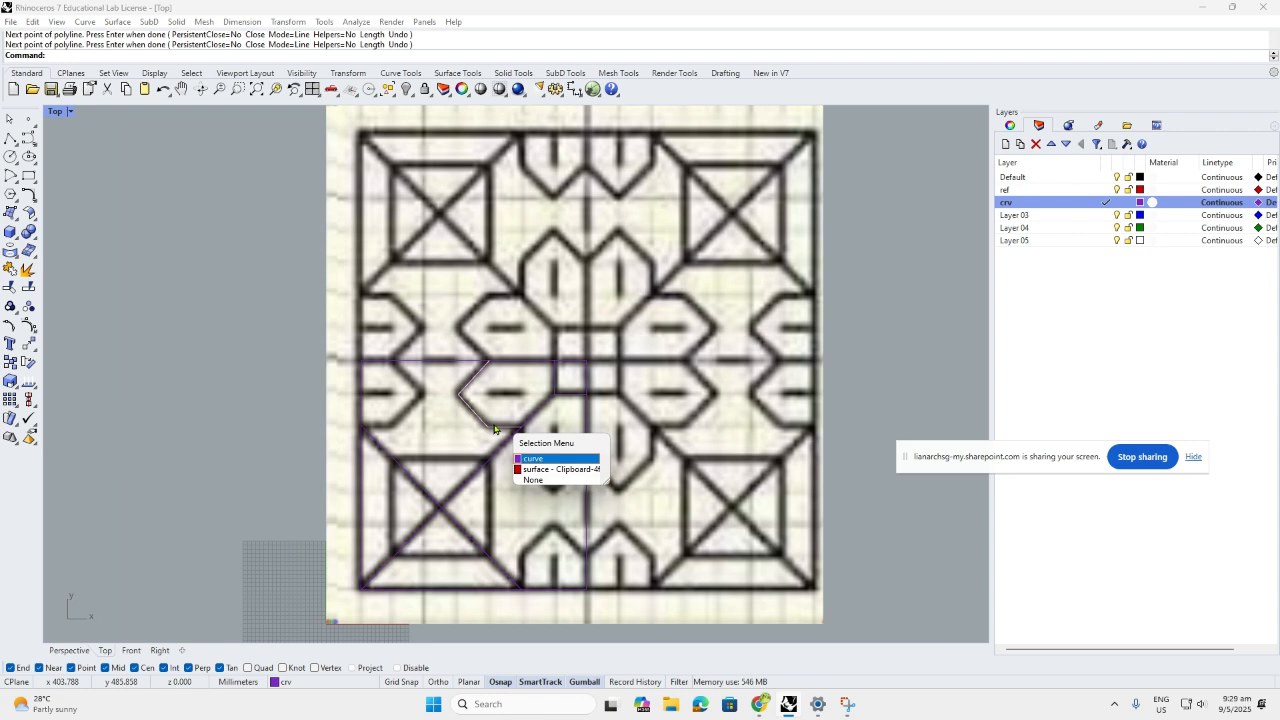
key(Escape)
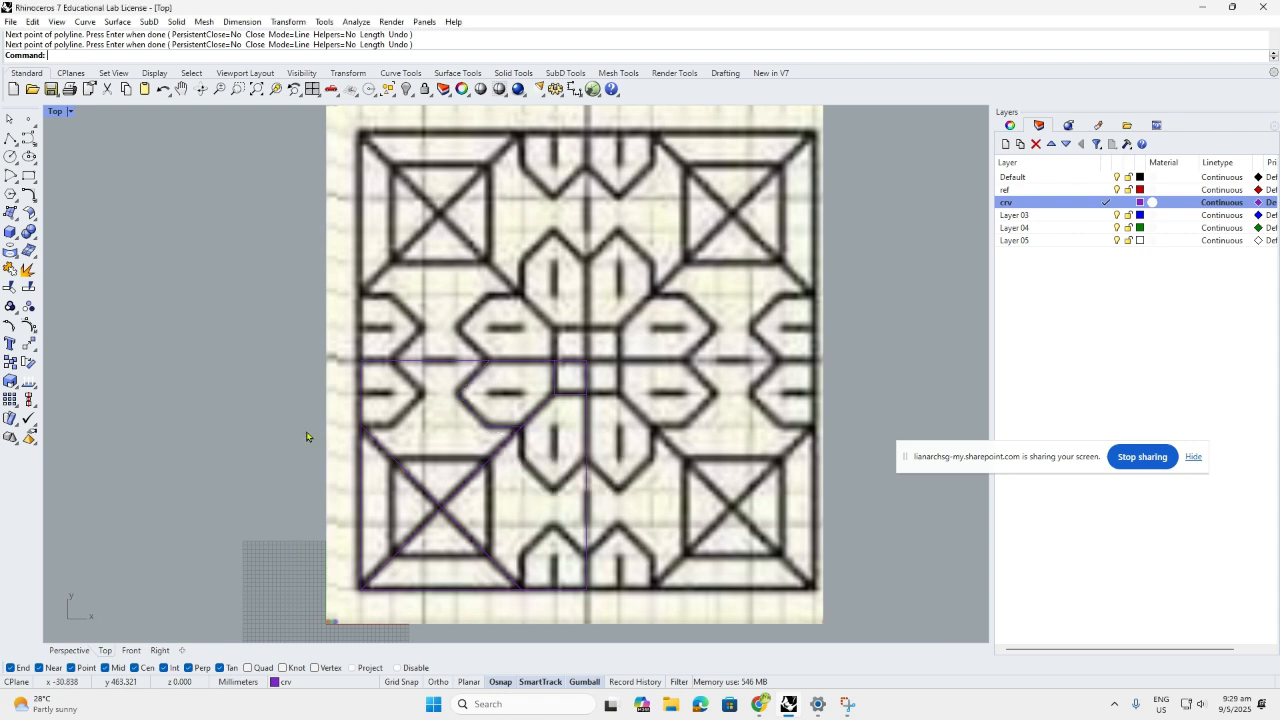
Draw a line from the pattern to the tile's left edge
click(10, 137)
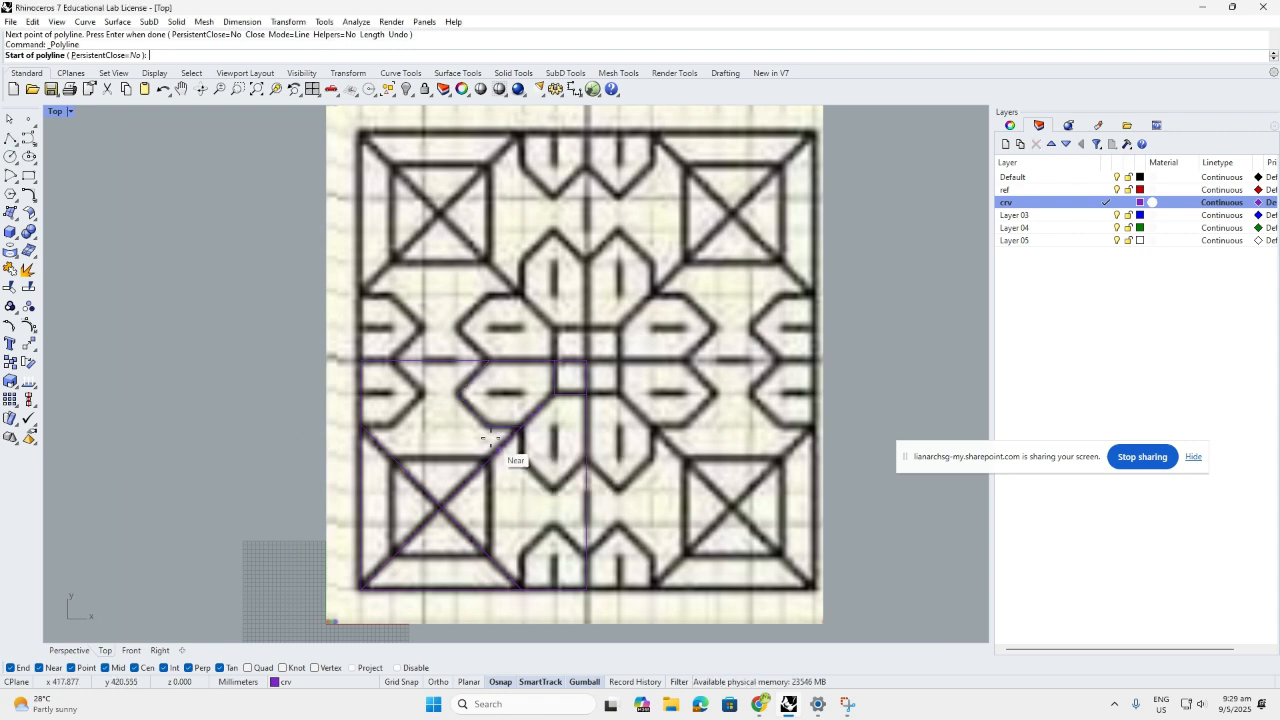
click(490, 438)
scroll(406, 449, up, 2)
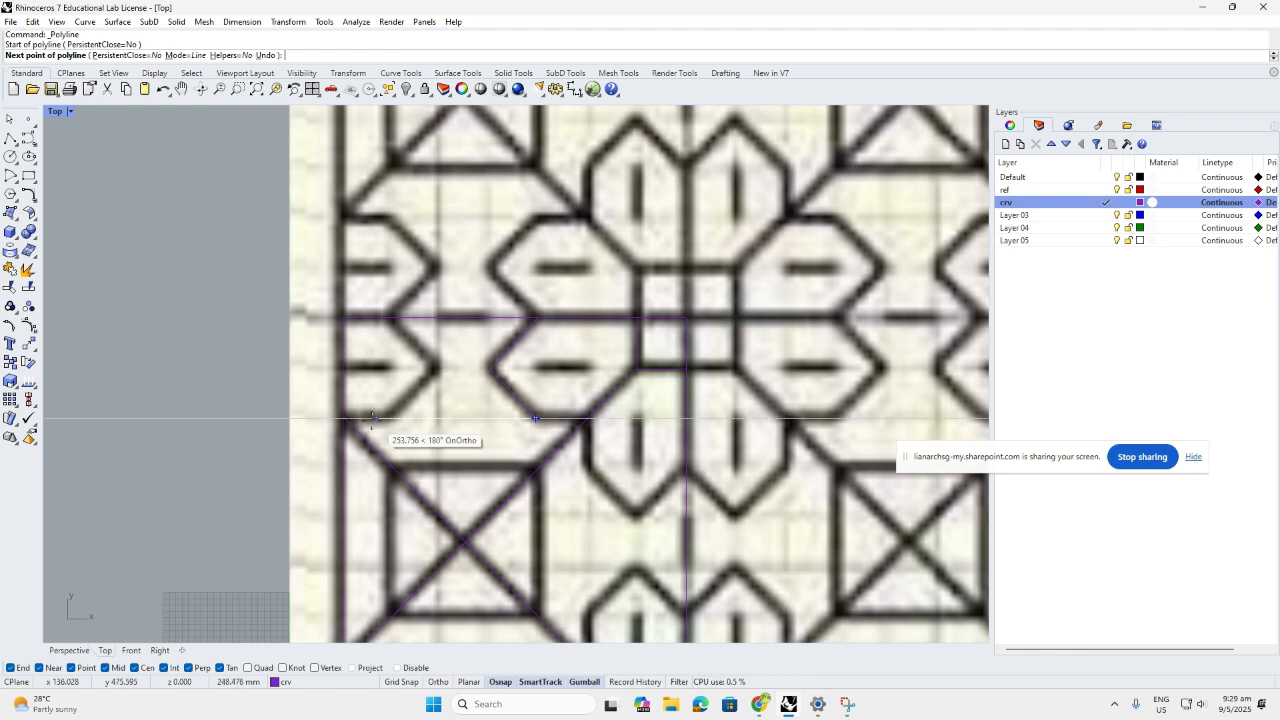
scroll(345, 419, up, 2)
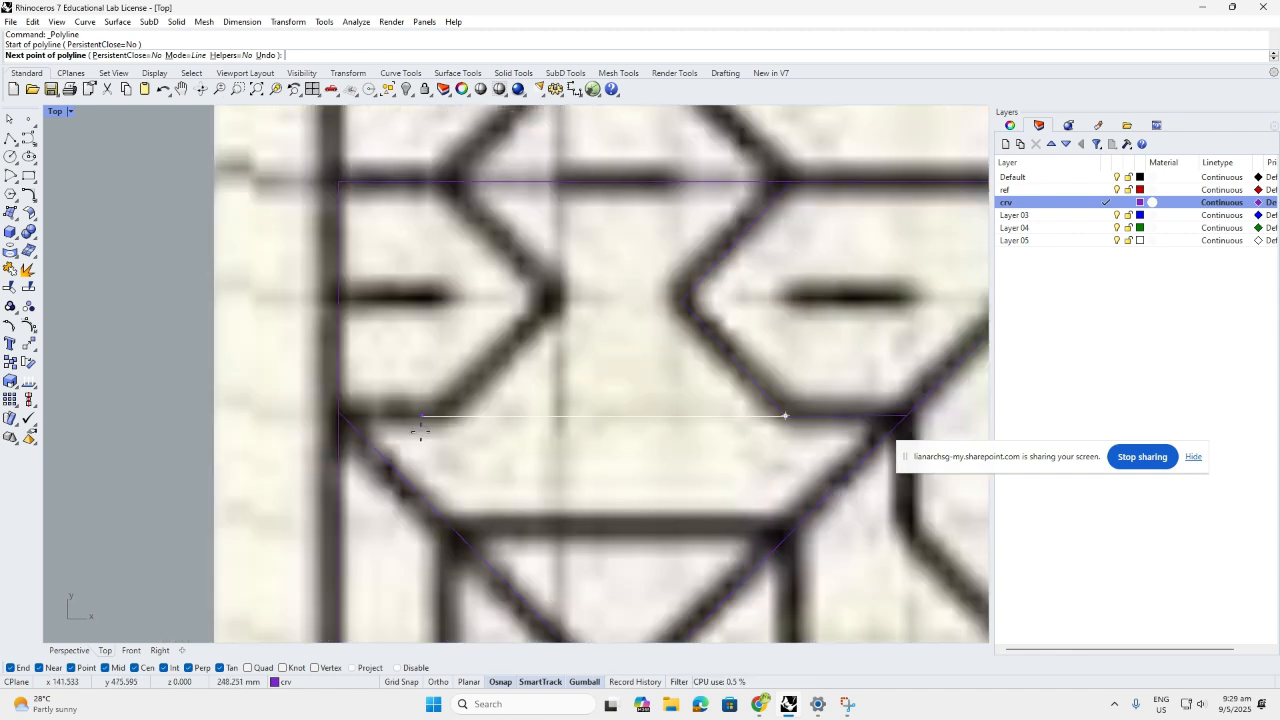
click(338, 412)
key(Return)
Trace the horizontal-then-angled stroke up to the top line, with the Cen osnap turned off
click(338, 411)
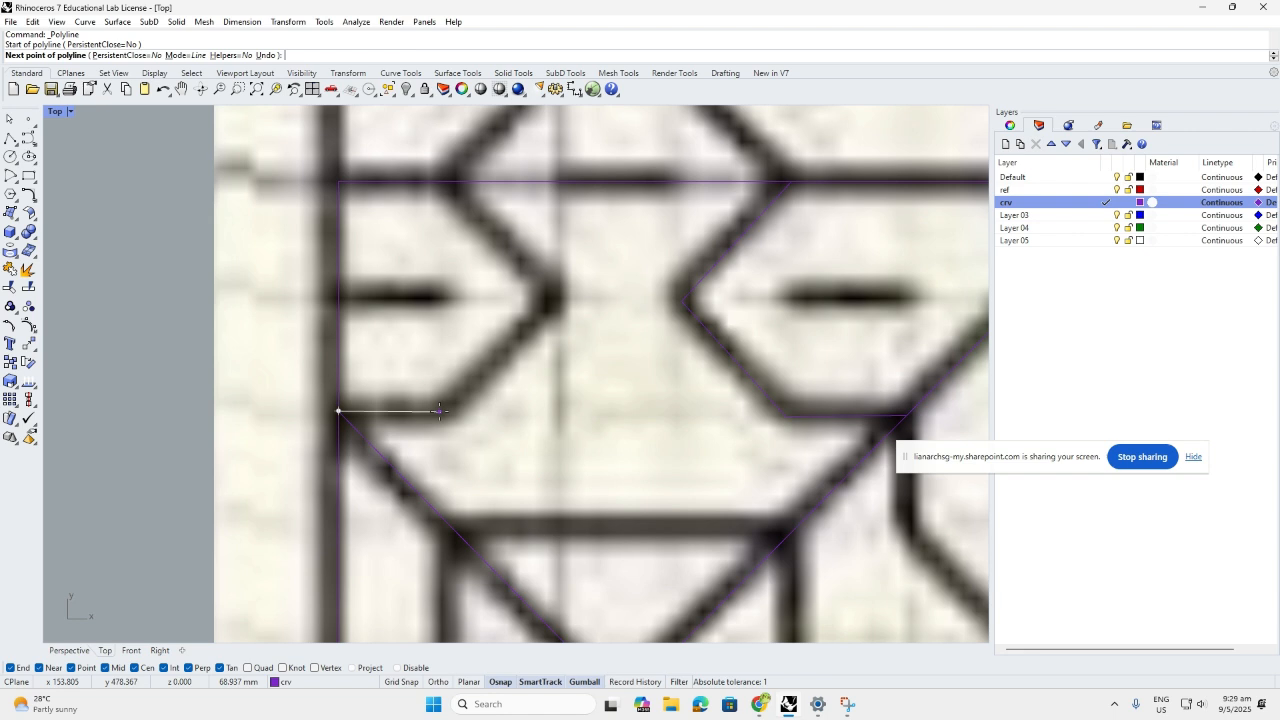
click(440, 411)
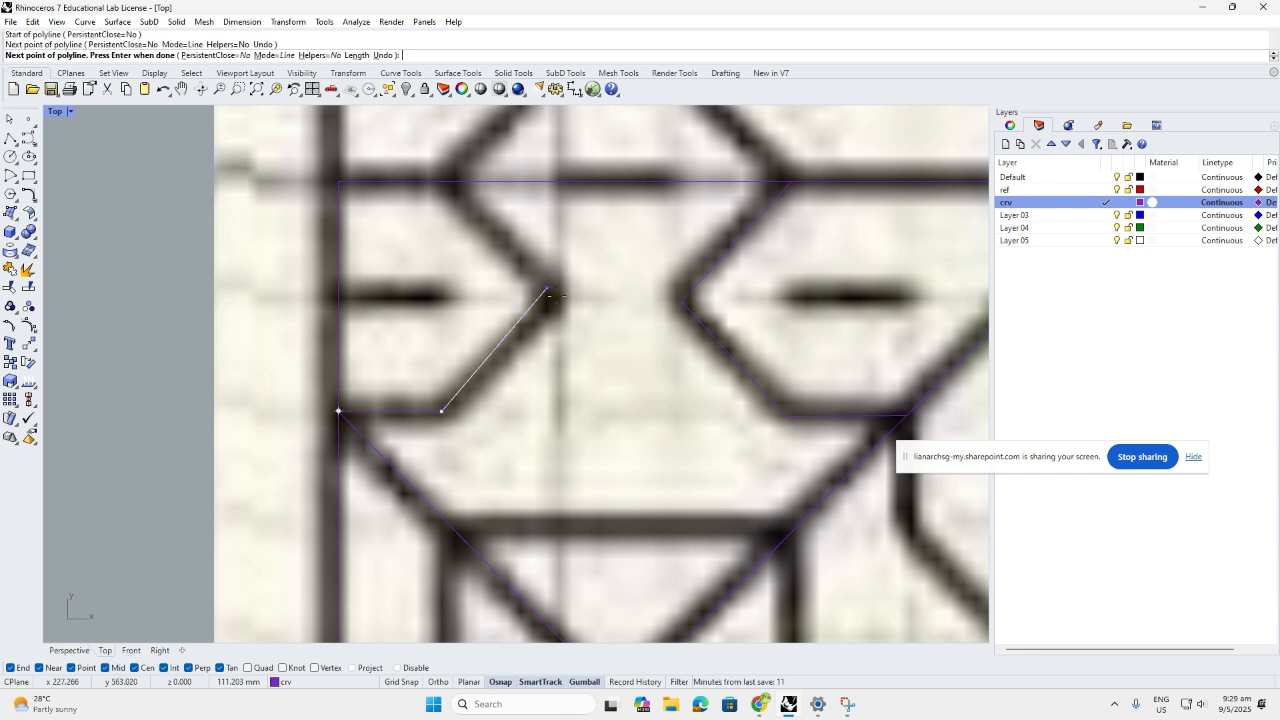
click(546, 291)
scroll(546, 290, down, 2)
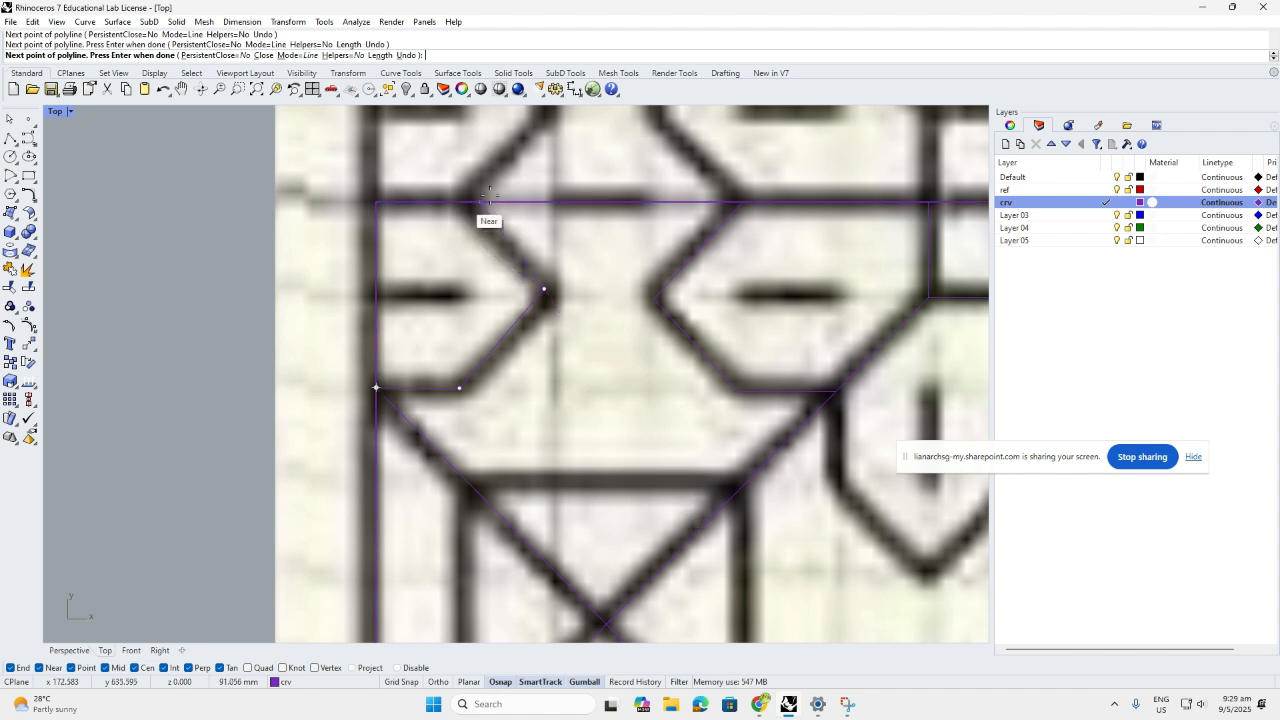
scroll(489, 197, down, 1)
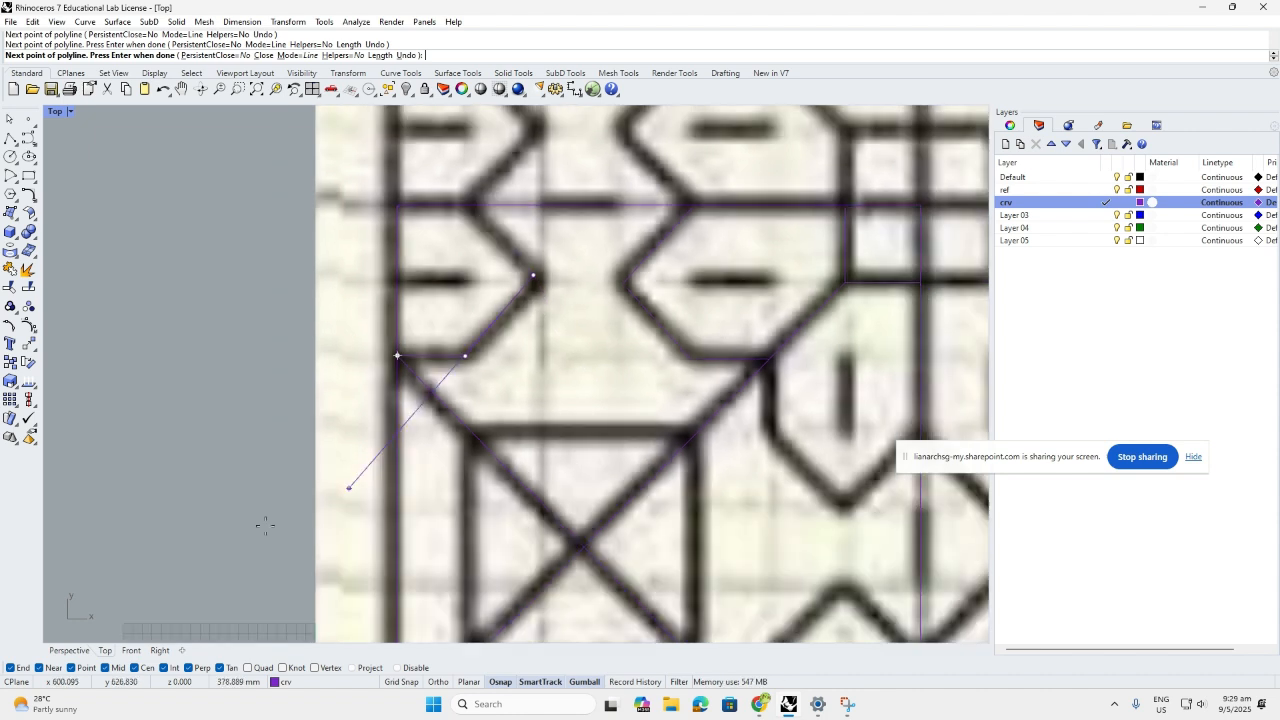
click(135, 669)
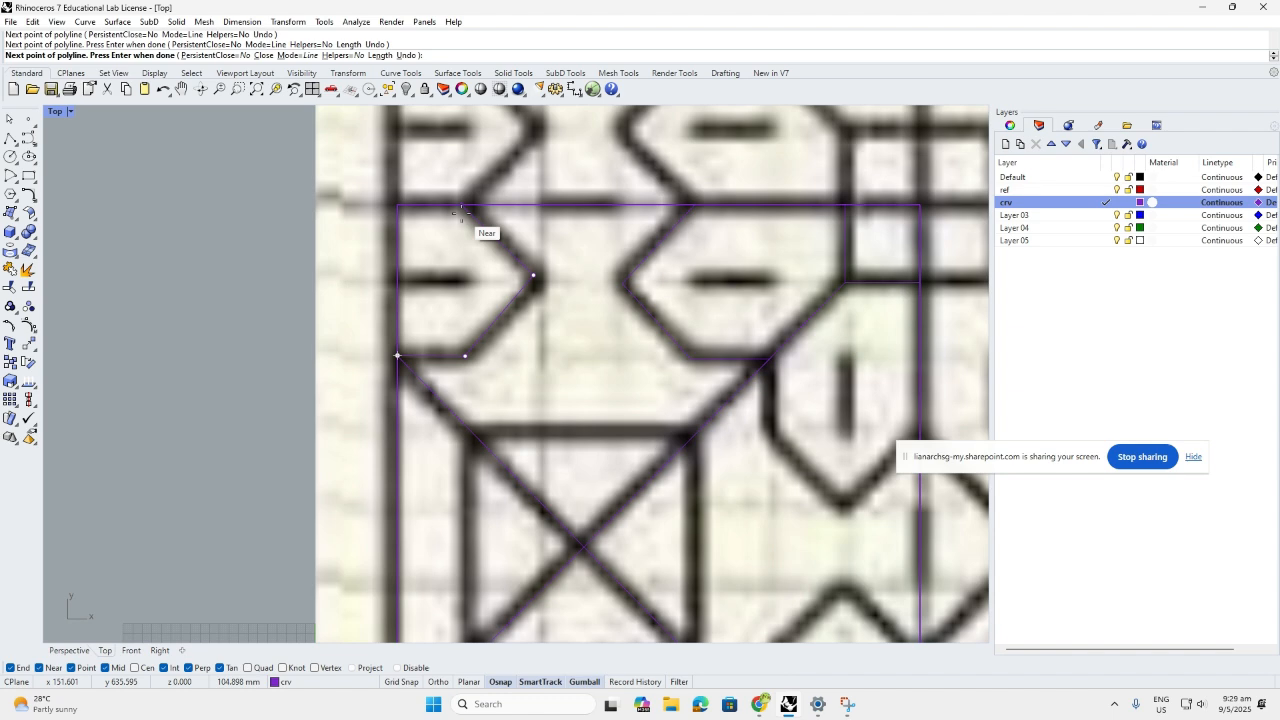
click(461, 210)
key(Return)
Trace the short dash near the quarter's left edge
scroll(533, 279, down, 5)
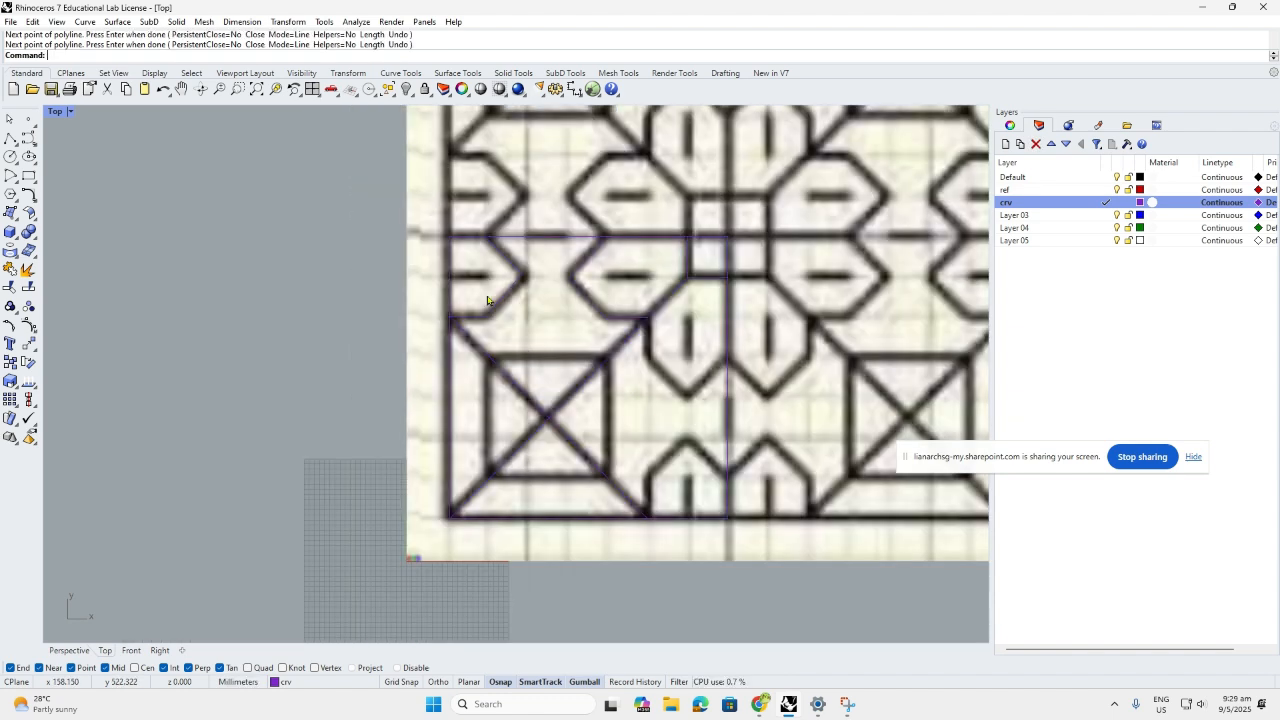
scroll(487, 300, up, 3)
key(Return)
click(431, 268)
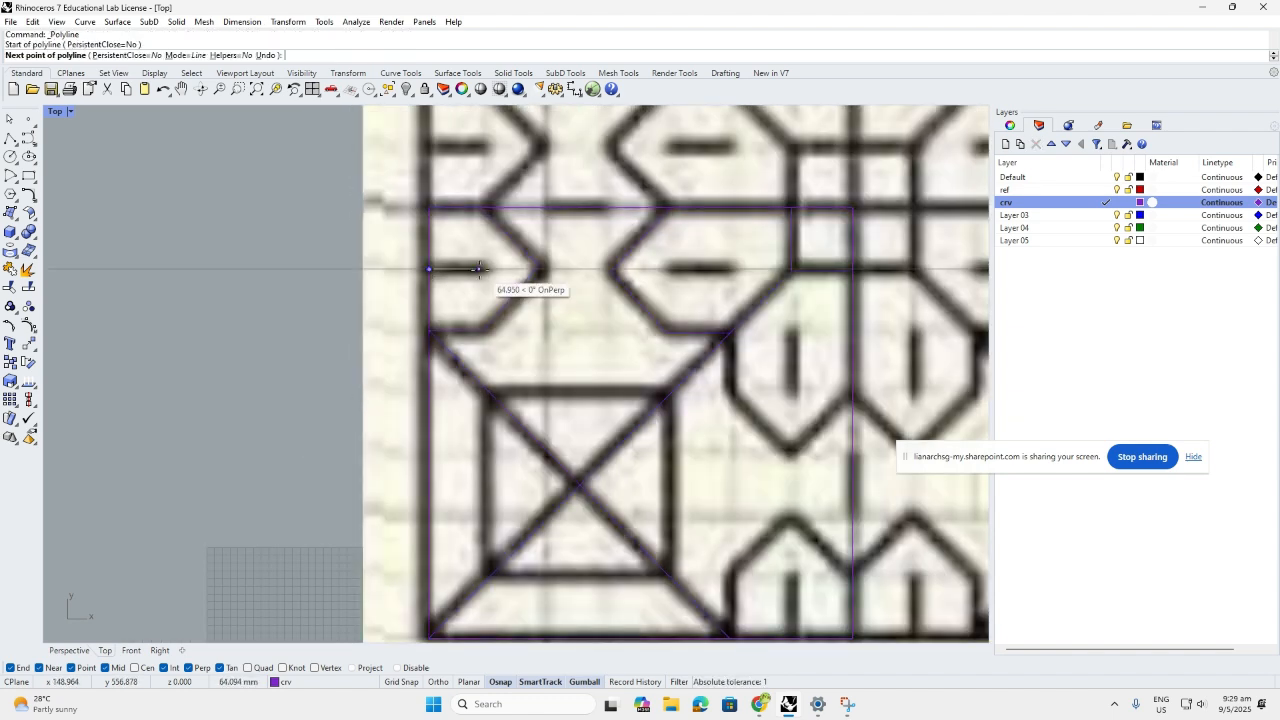
click(479, 268)
key(Return)
key(Return)
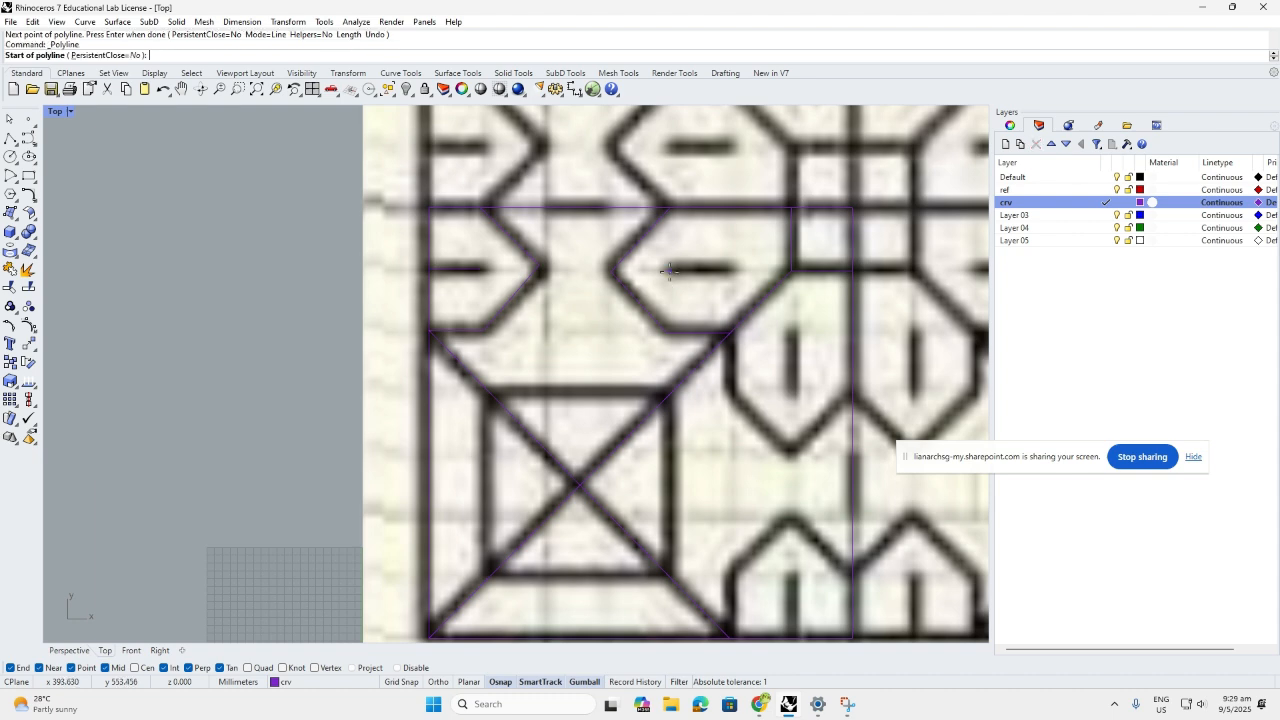
key(Escape)
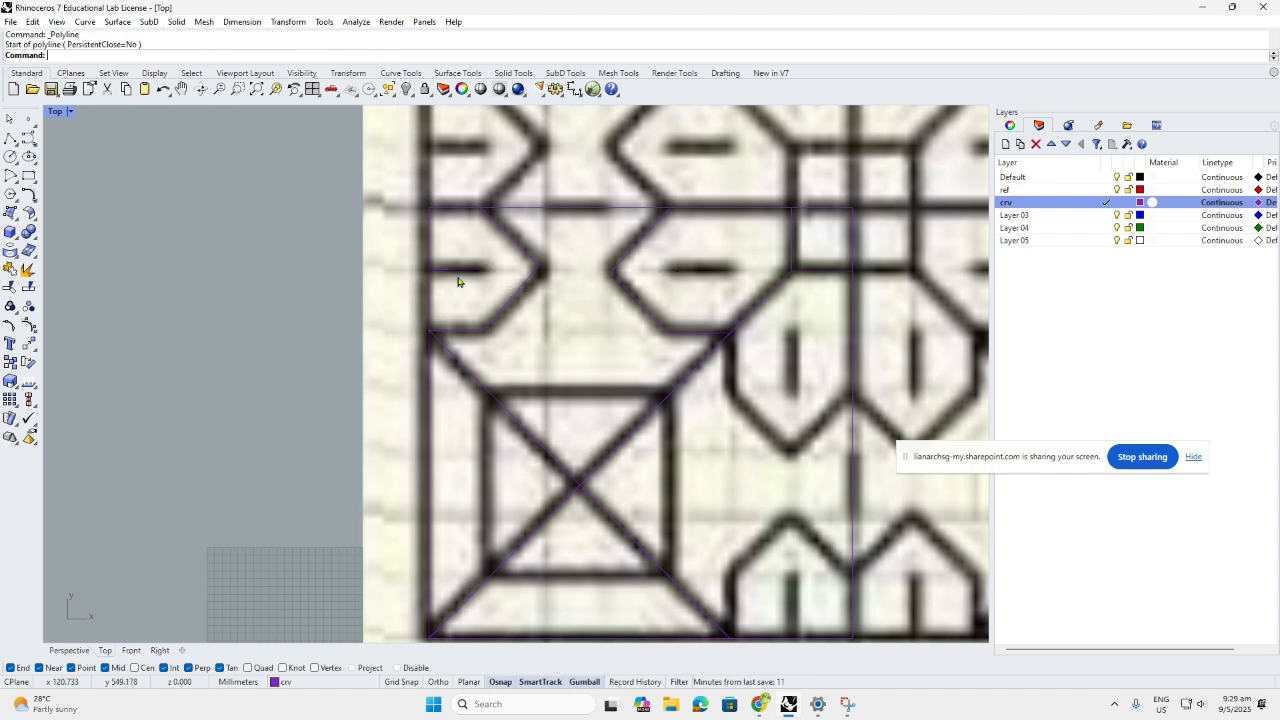
scroll(472, 287, down, 2)
scroll(540, 291, up, 1)
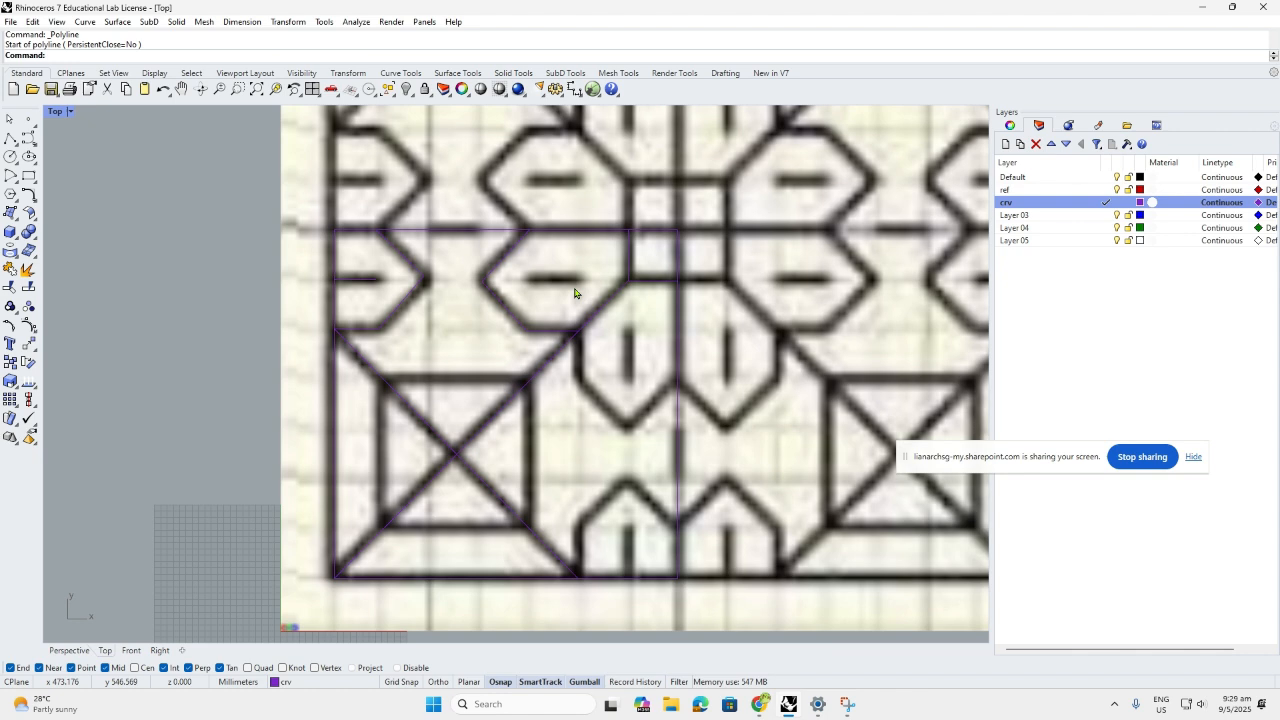
Copy the short dash onto the matching dash to its right
click(360, 285)
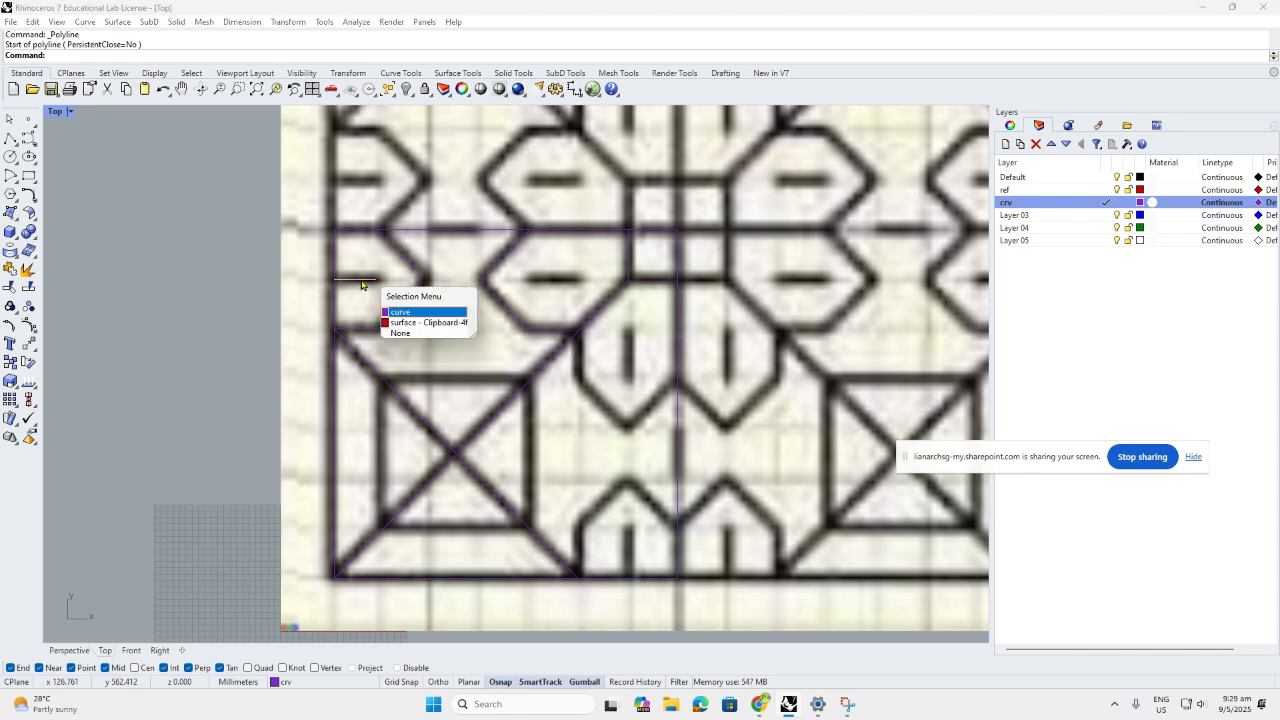
click(410, 313)
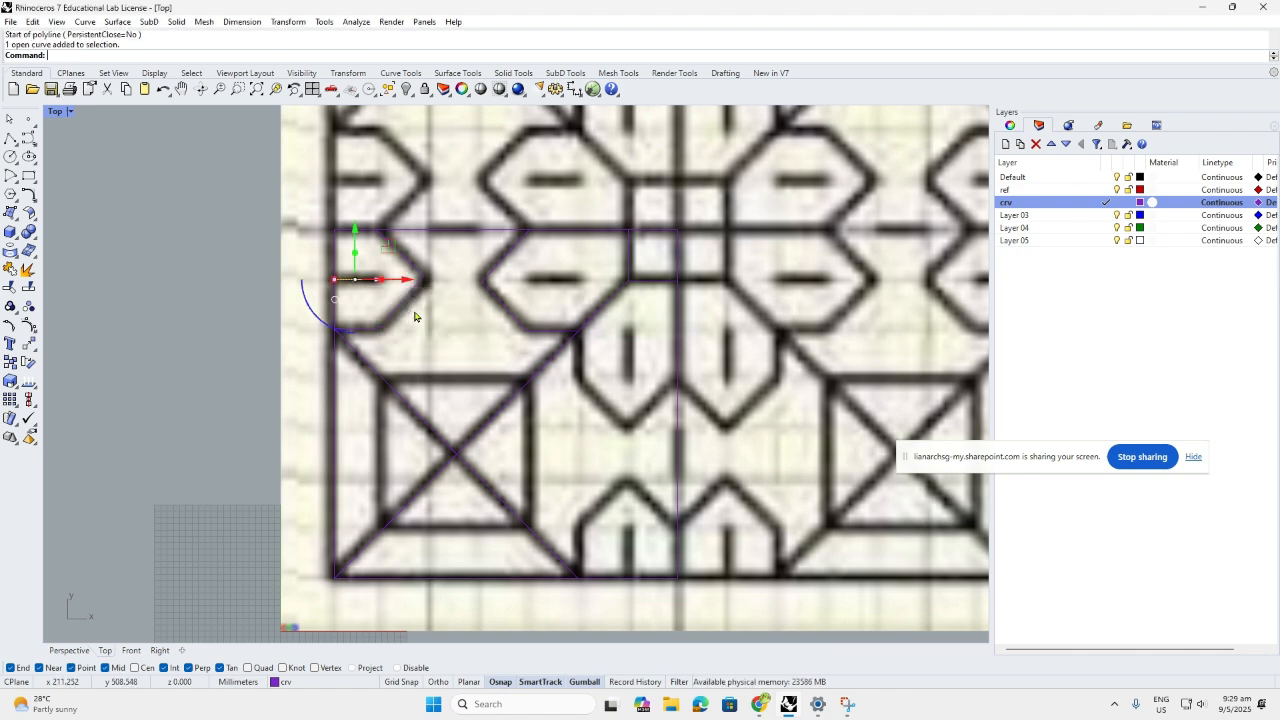
text(Copy)
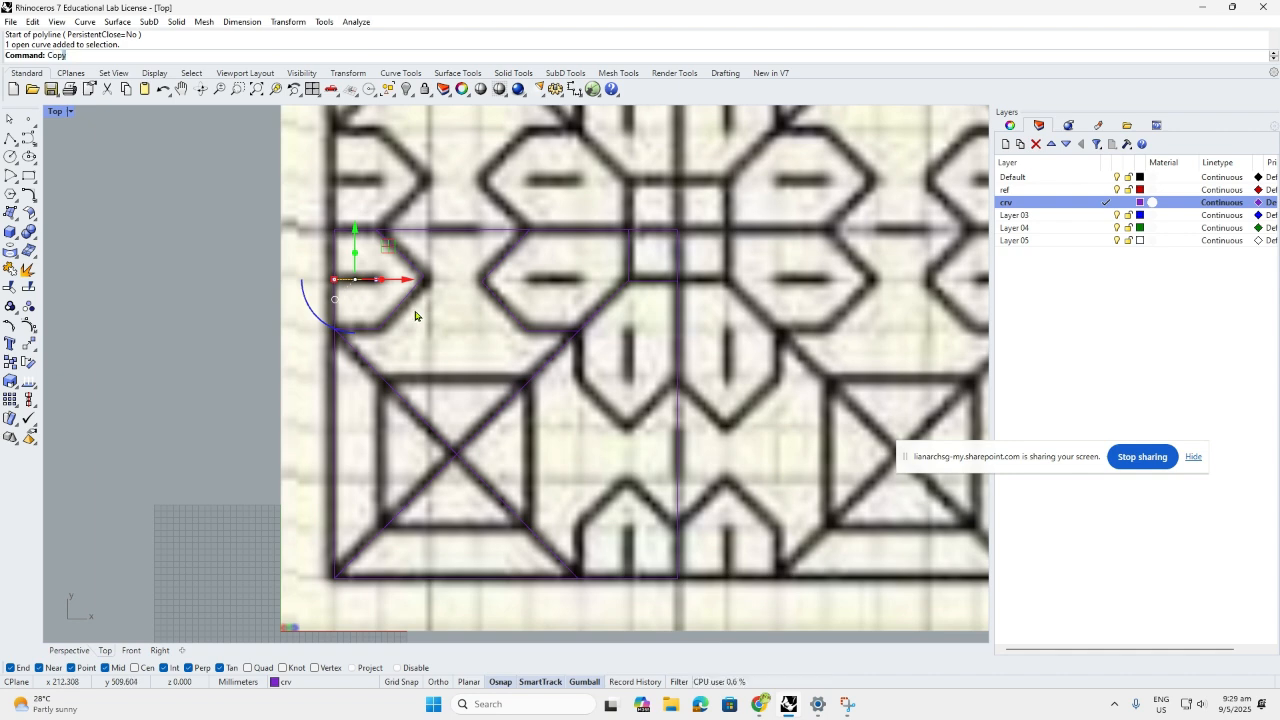
key(Return)
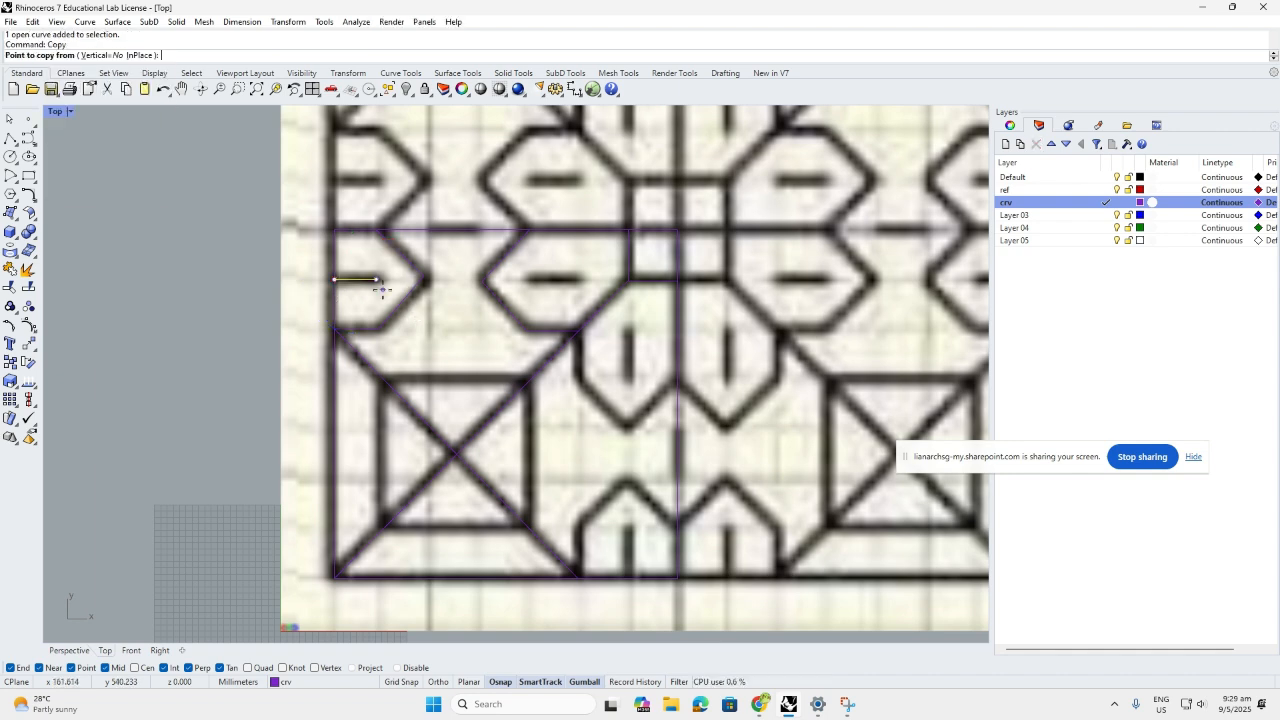
click(377, 281)
scroll(589, 278, up, 5)
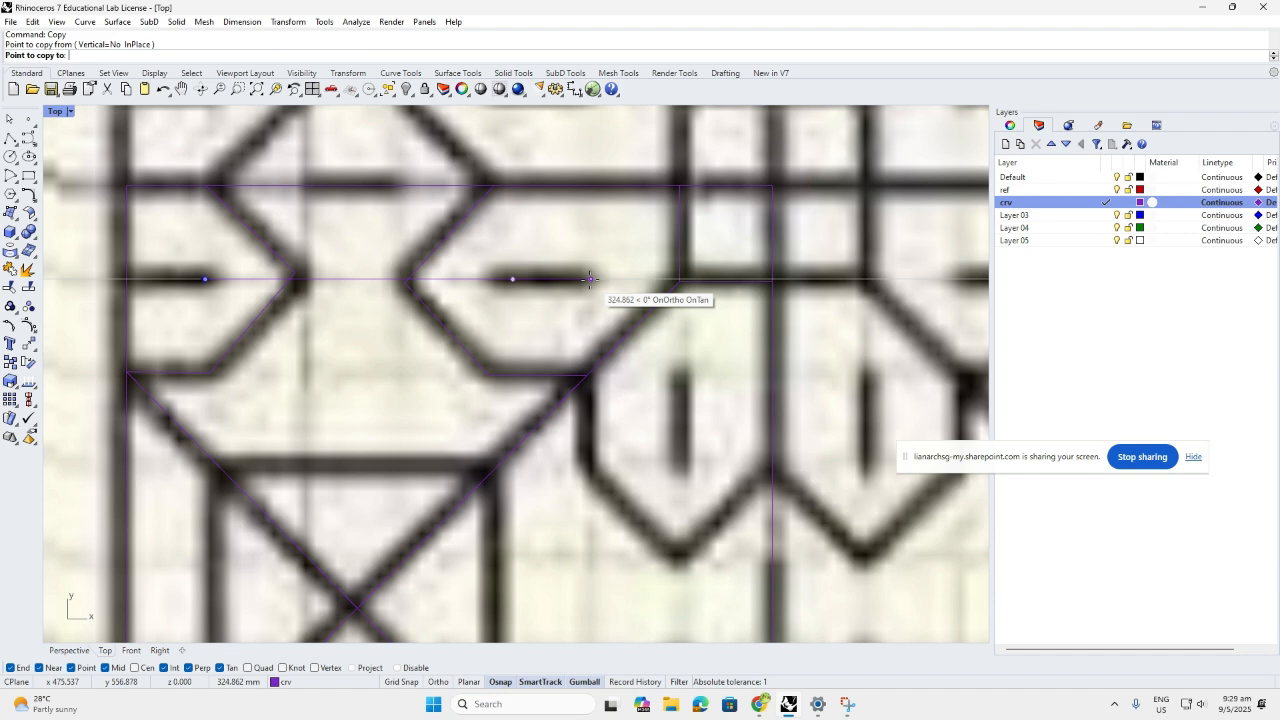
click(589, 278)
key(Return)
scroll(503, 310, down, 5)
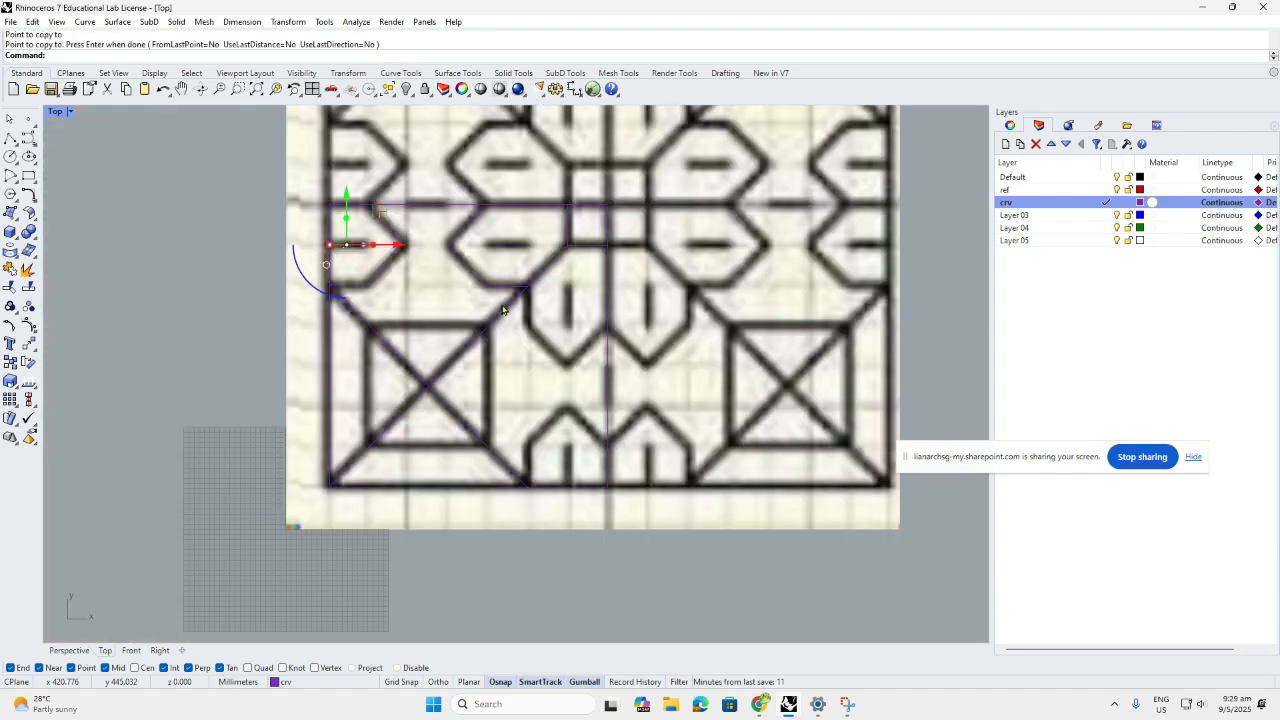
key(Escape)
Trace the pointed shape down to its bottom tip and back up to the centre line
click(11, 139)
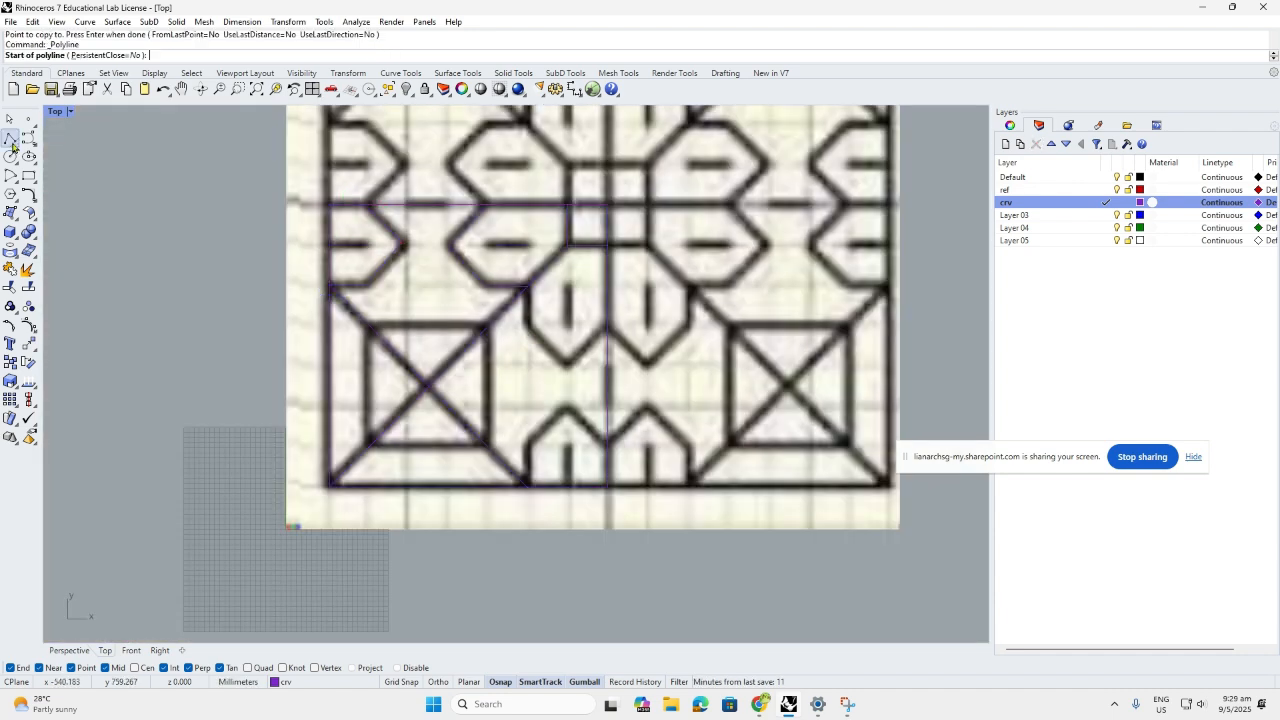
scroll(560, 308, up, 4)
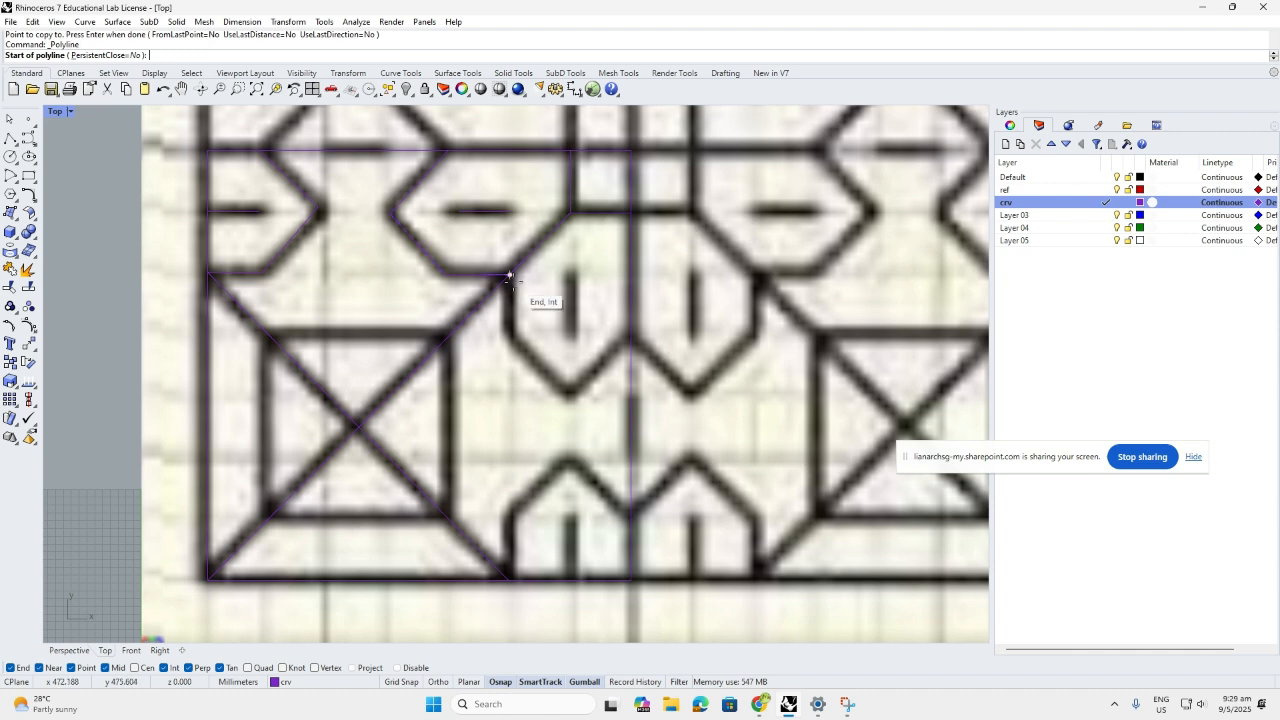
click(510, 275)
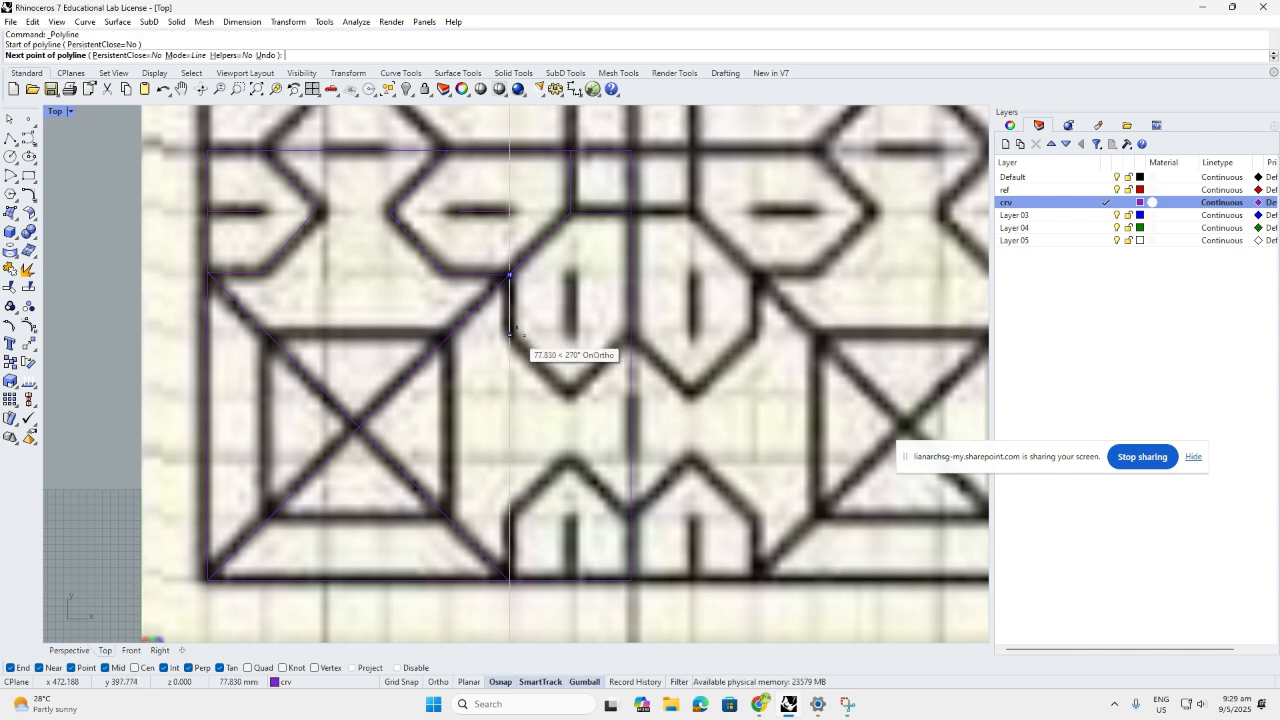
click(510, 333)
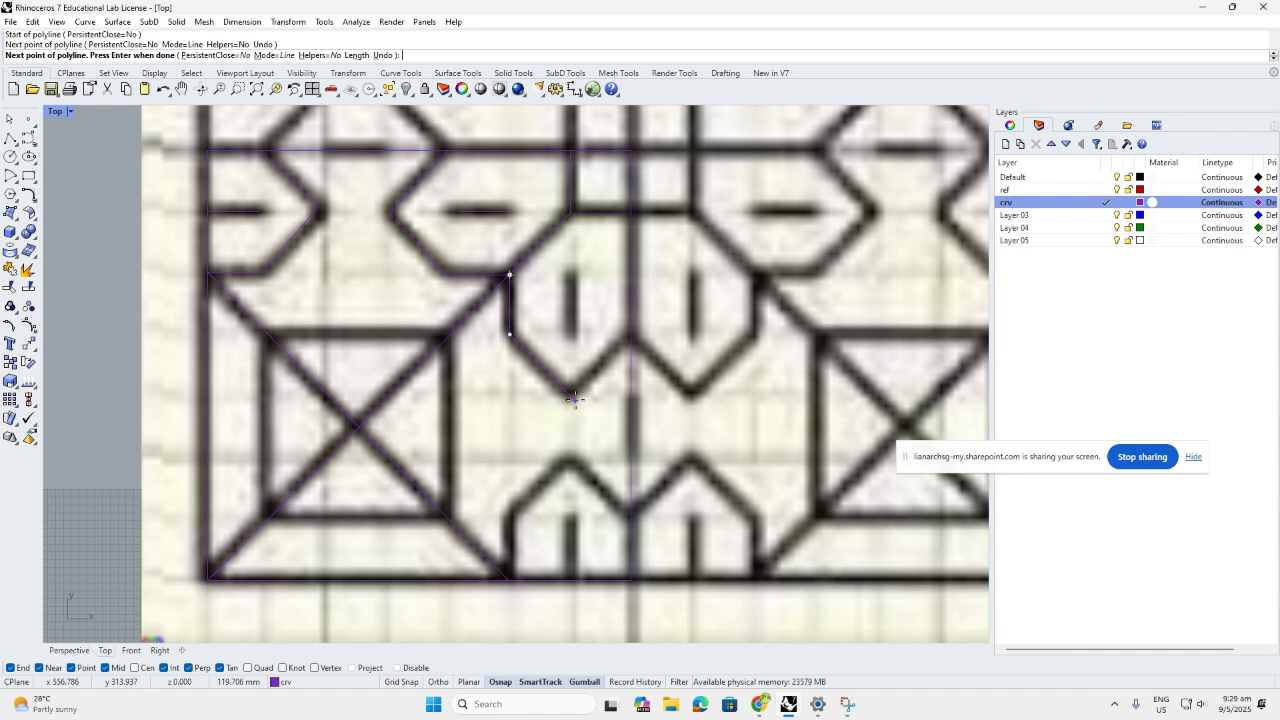
click(572, 395)
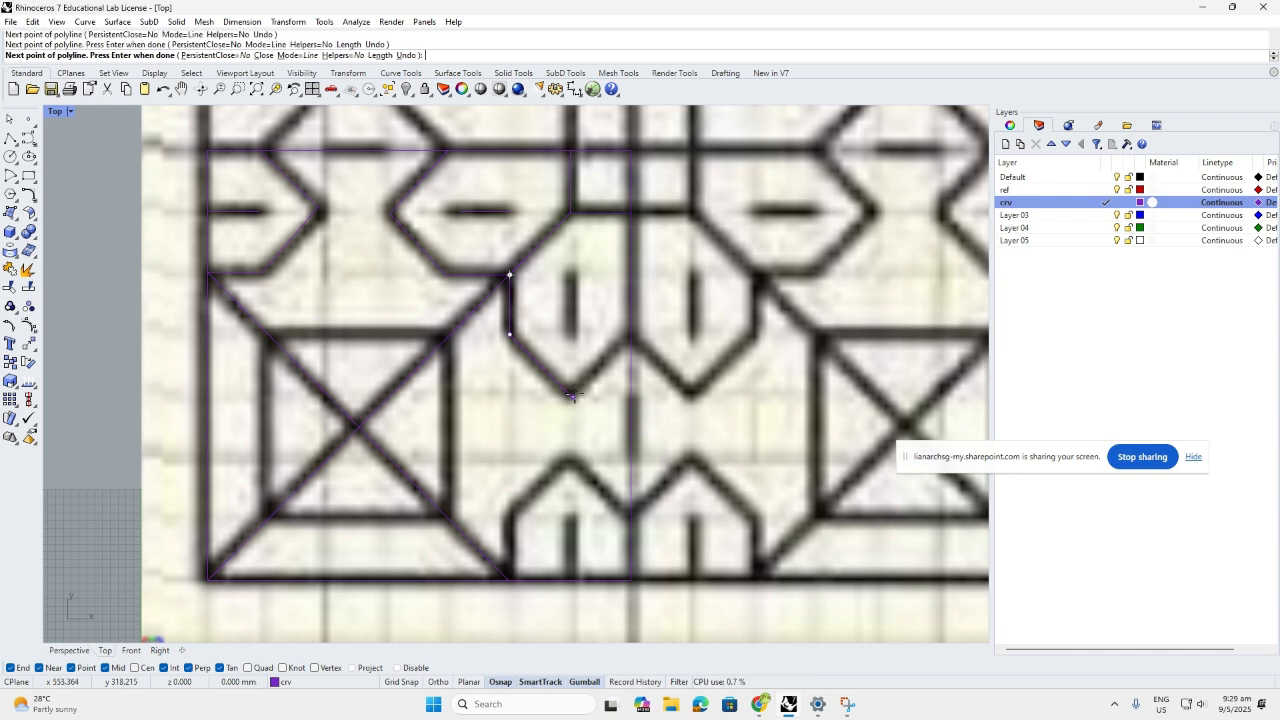
click(630, 337)
key(Return)
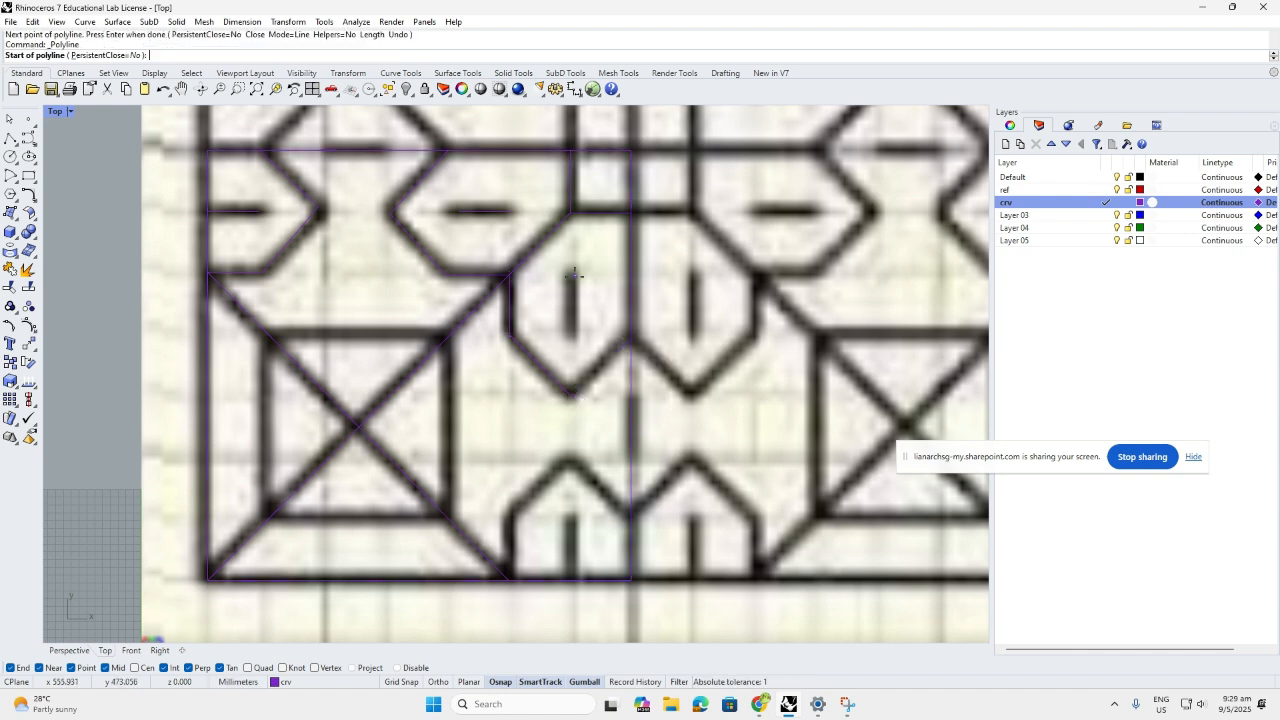
With Ortho on, trace the short vertical stroke inside the oval
key(Return)
click(572, 273)
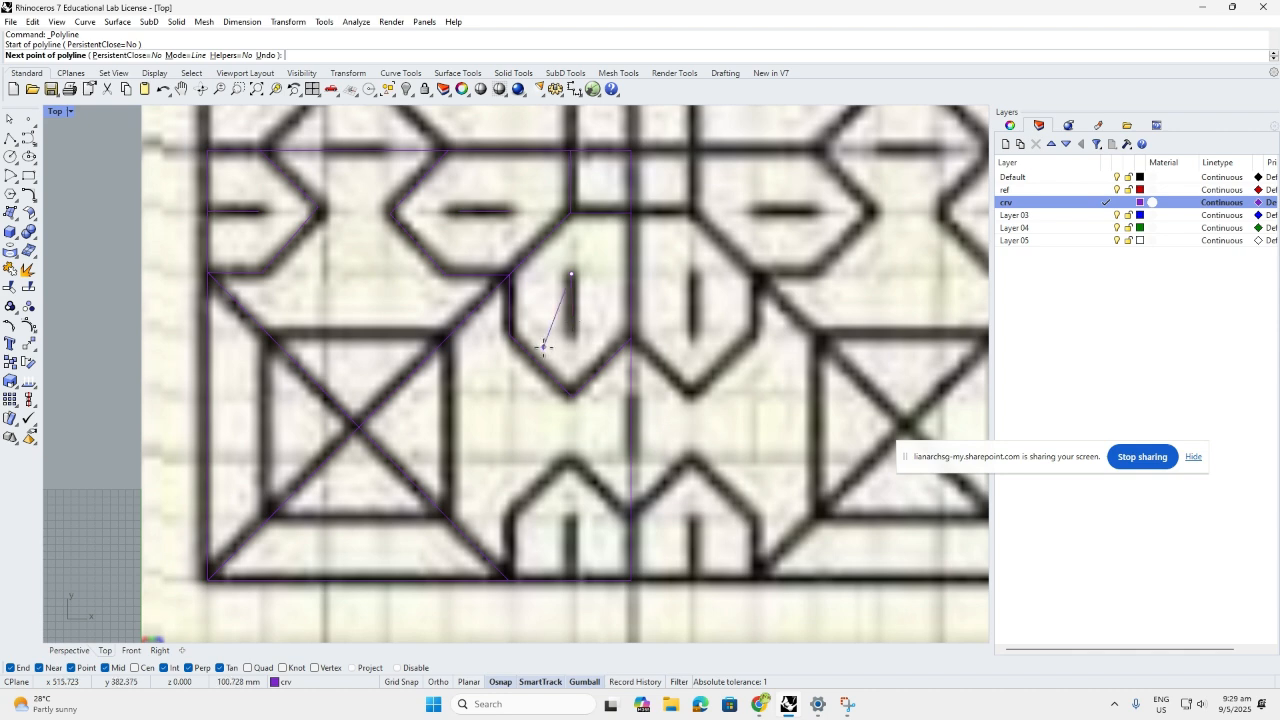
key(F8)
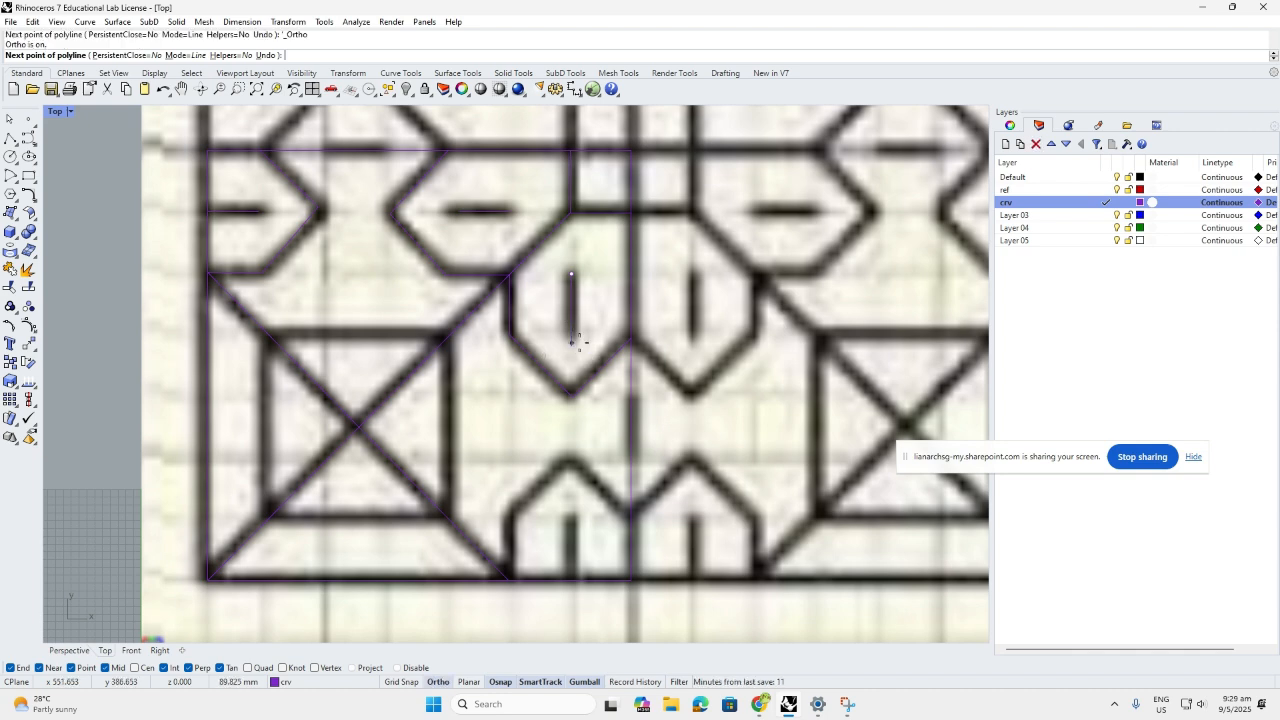
click(572, 342)
key(Return)
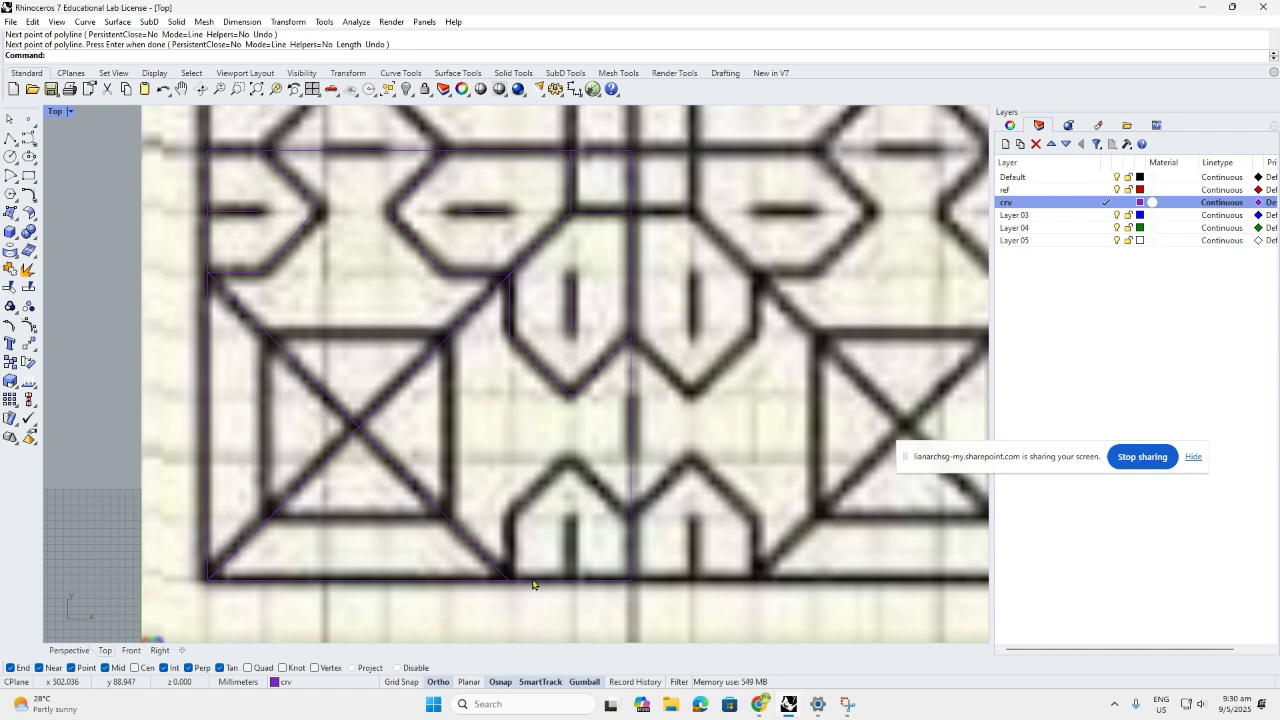
Trace the arch's left side from the bottom edge up to its peak
key(Return)
click(509, 579)
click(509, 515)
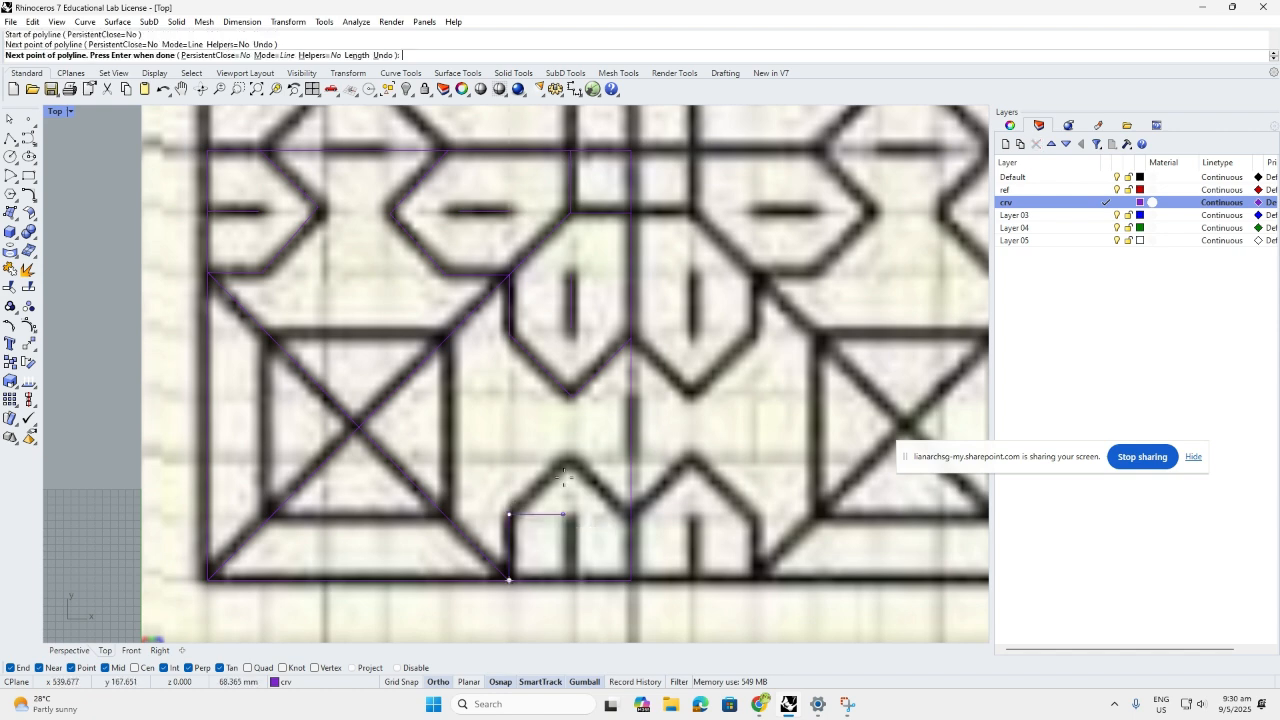
key(F8)
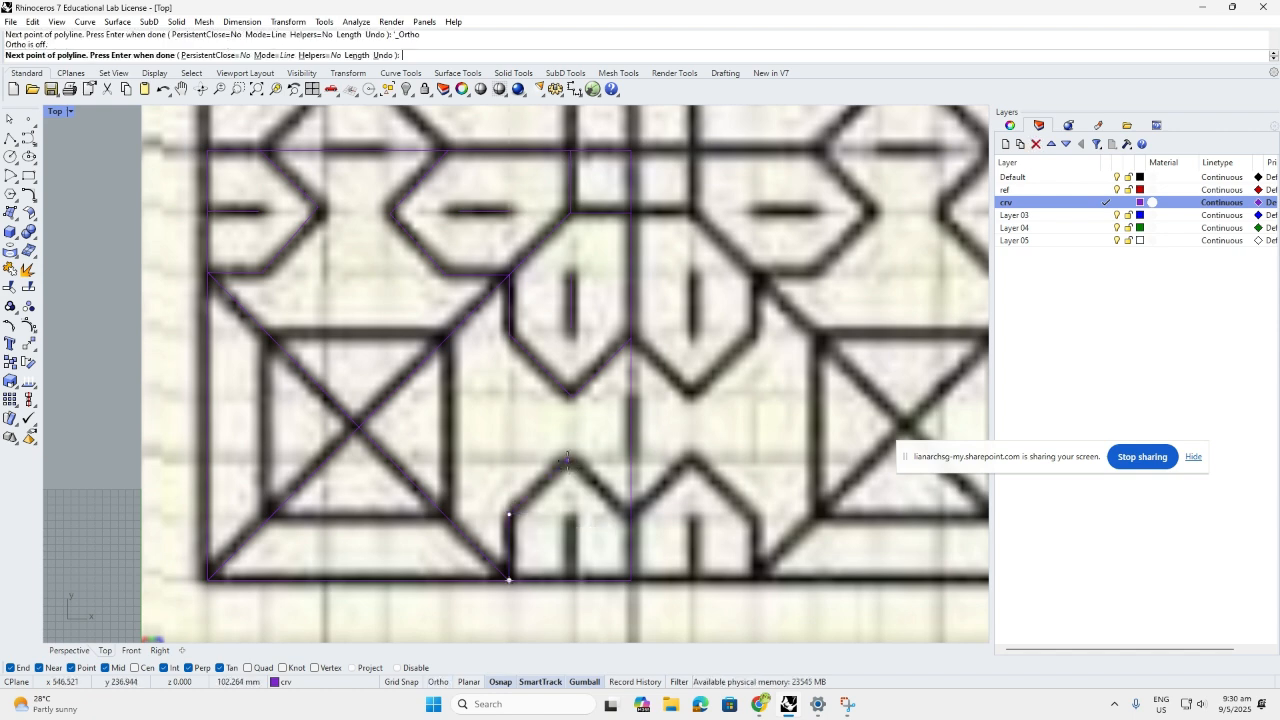
click(567, 460)
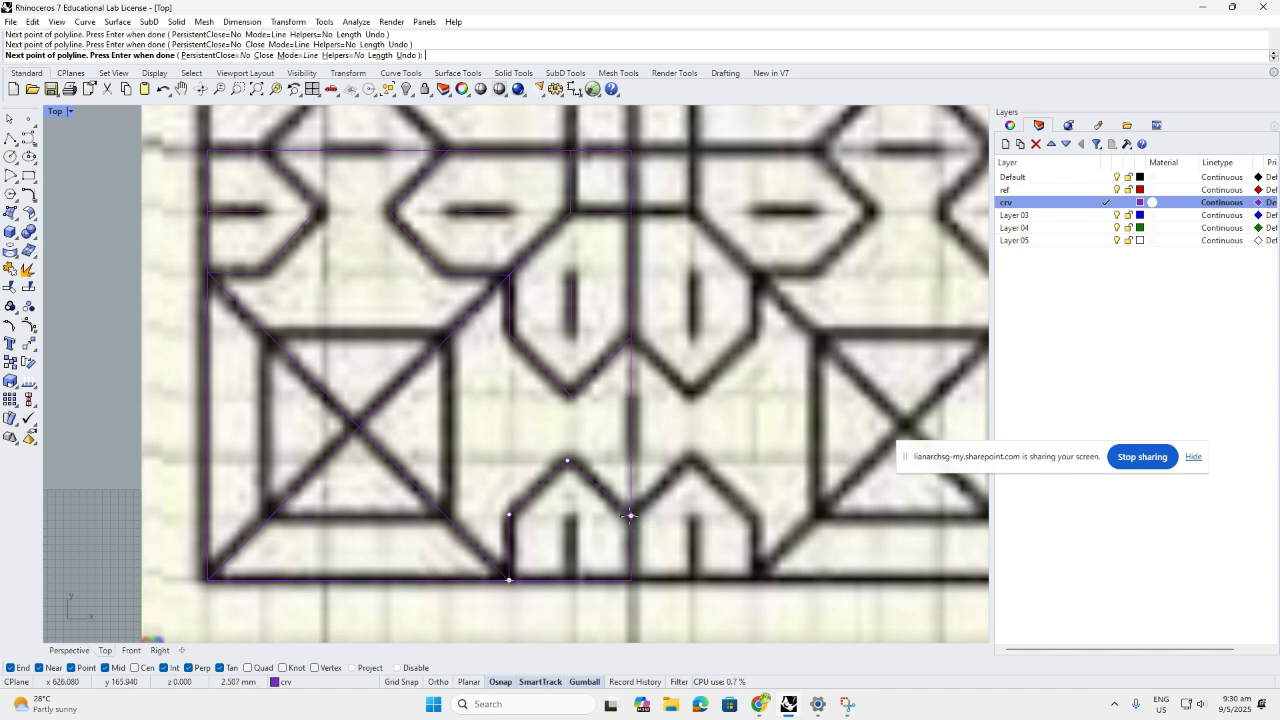
key(Return)
key(Return)
Draw the vertical stroke from the bottom edge up to just under the arch
click(570, 580)
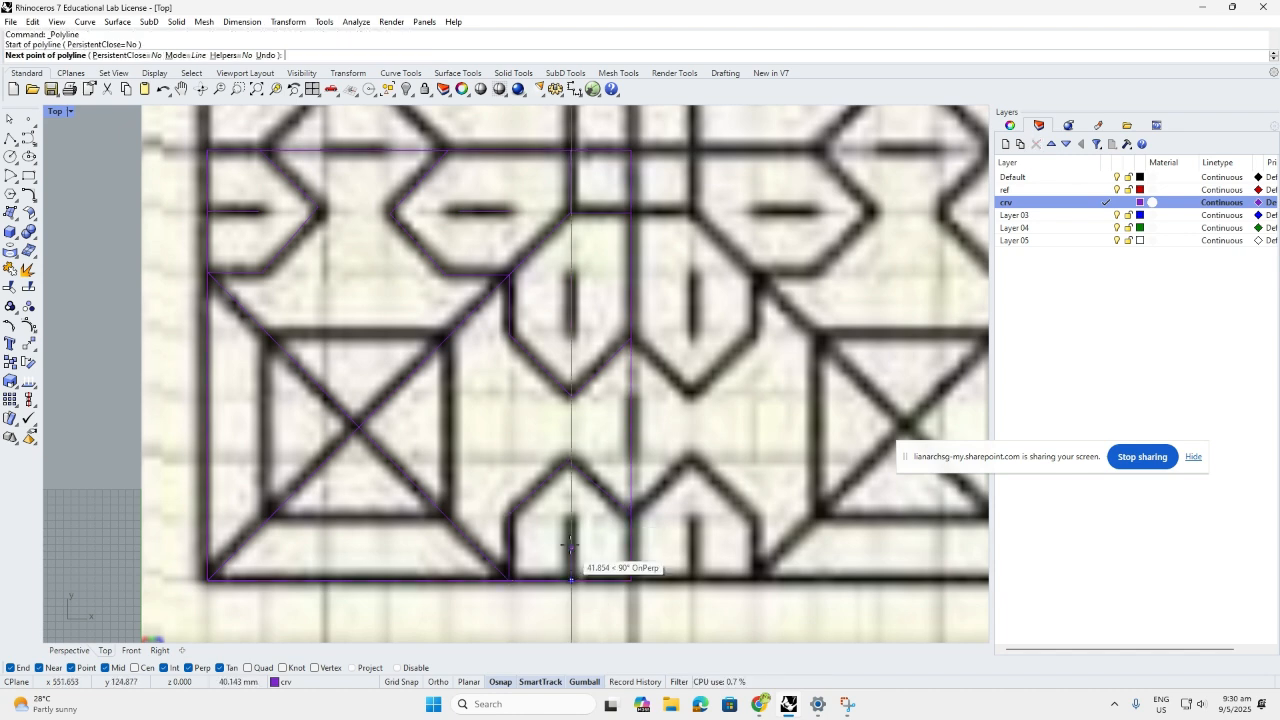
click(570, 520)
key(Return)
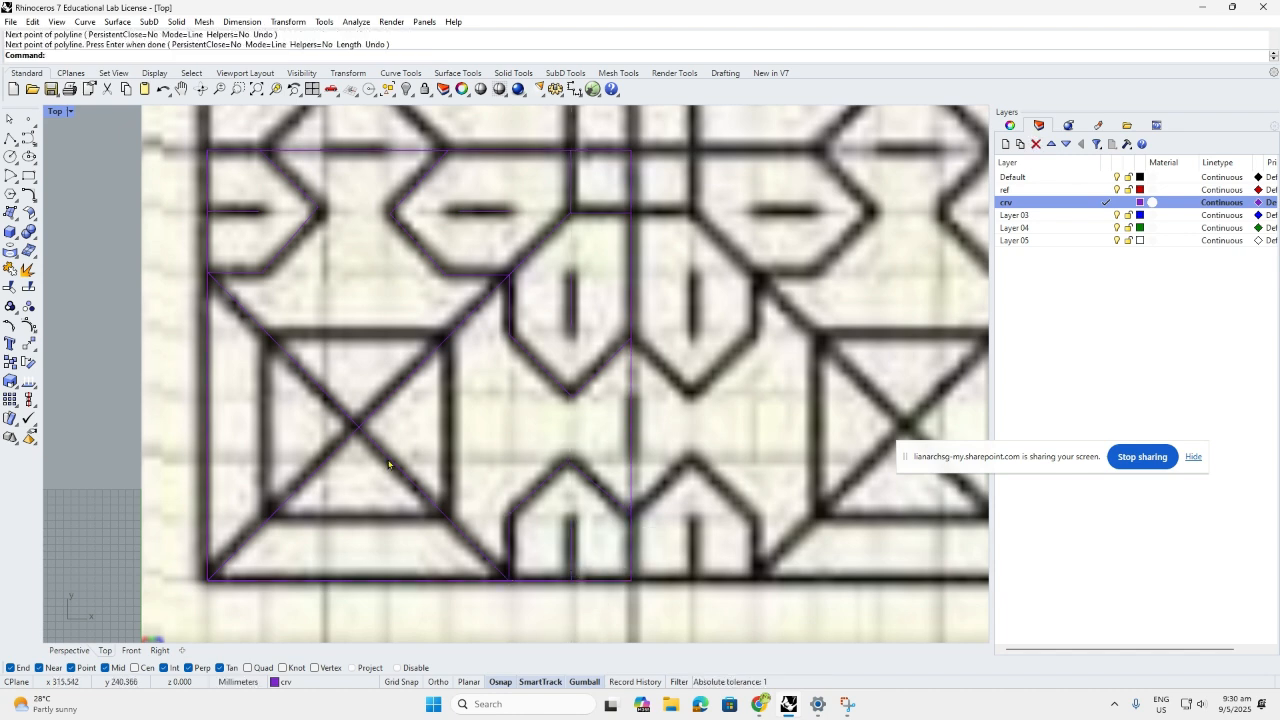
scroll(391, 457, down, 4)
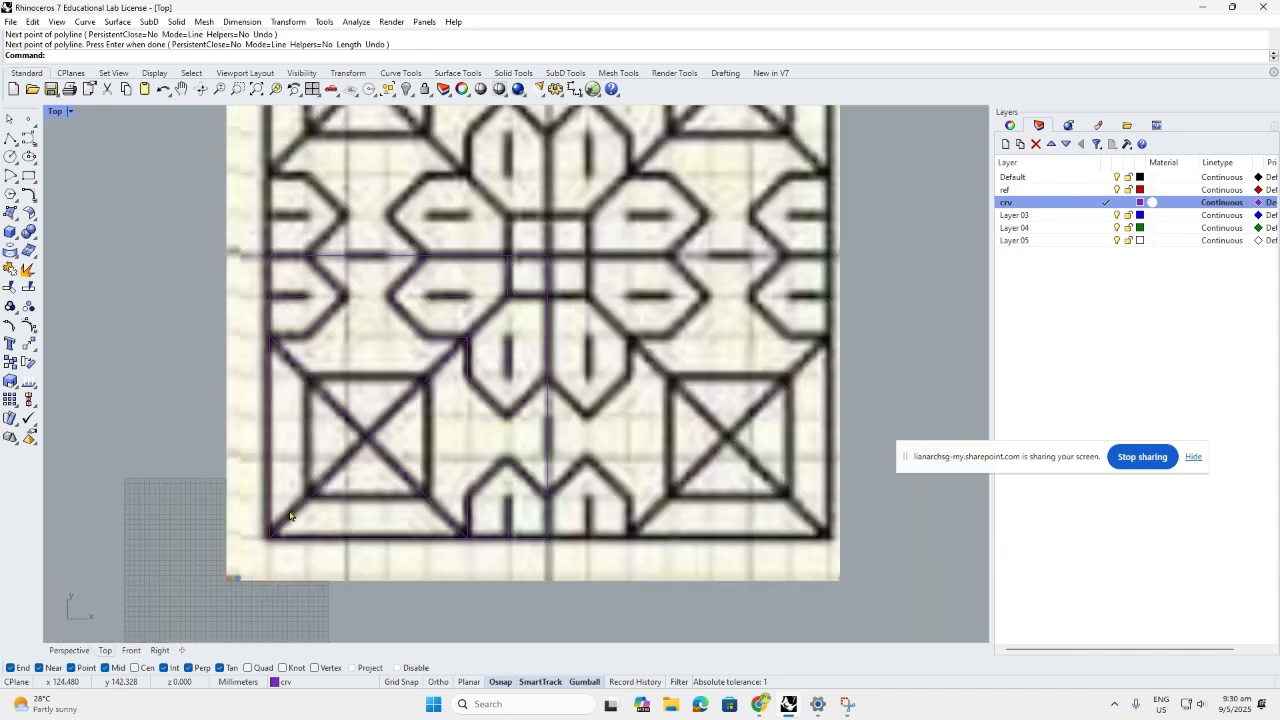
Draw a rectangle around the corner motif's inner square
click(28, 175)
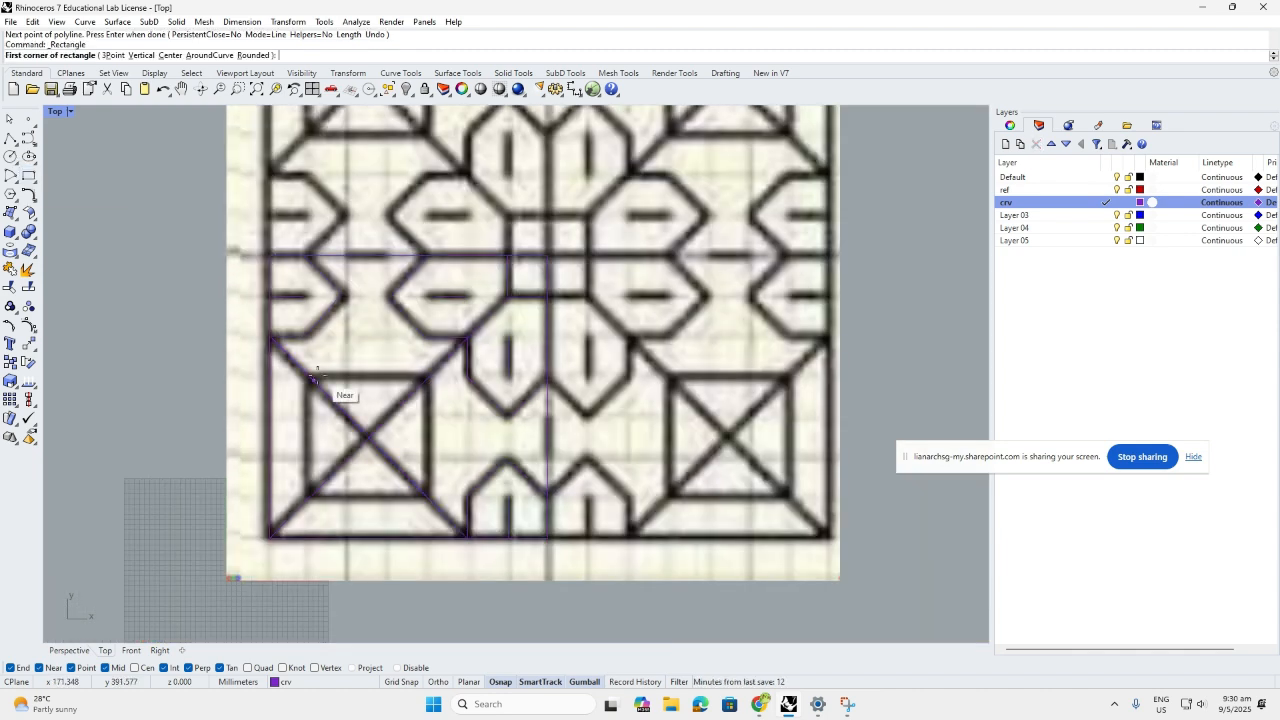
click(310, 376)
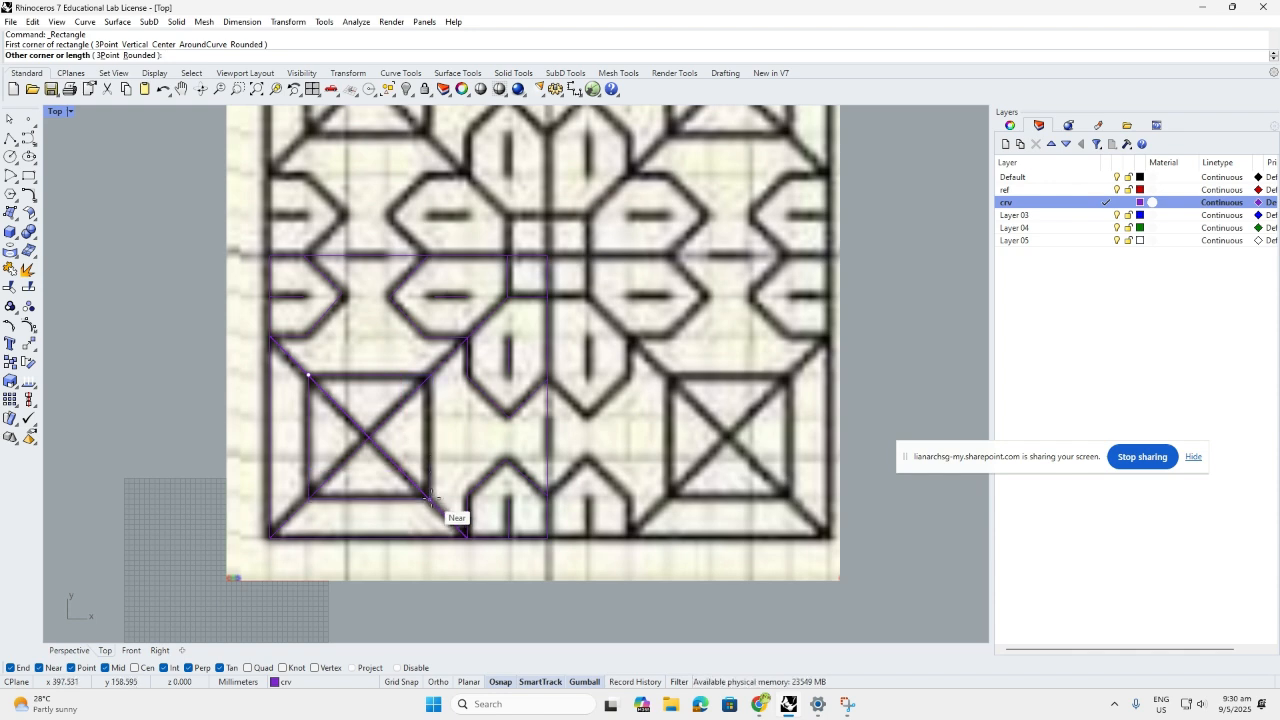
click(431, 498)
scroll(372, 370, down, 3)
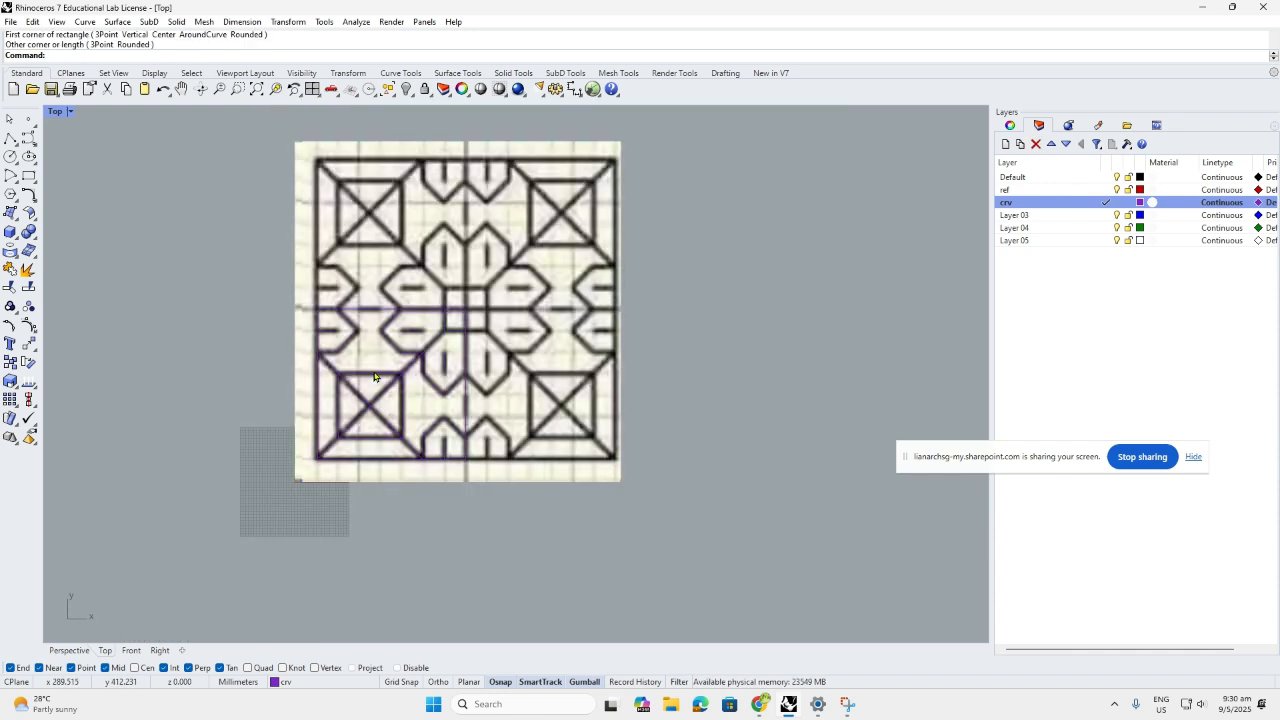
scroll(374, 377, up, 2)
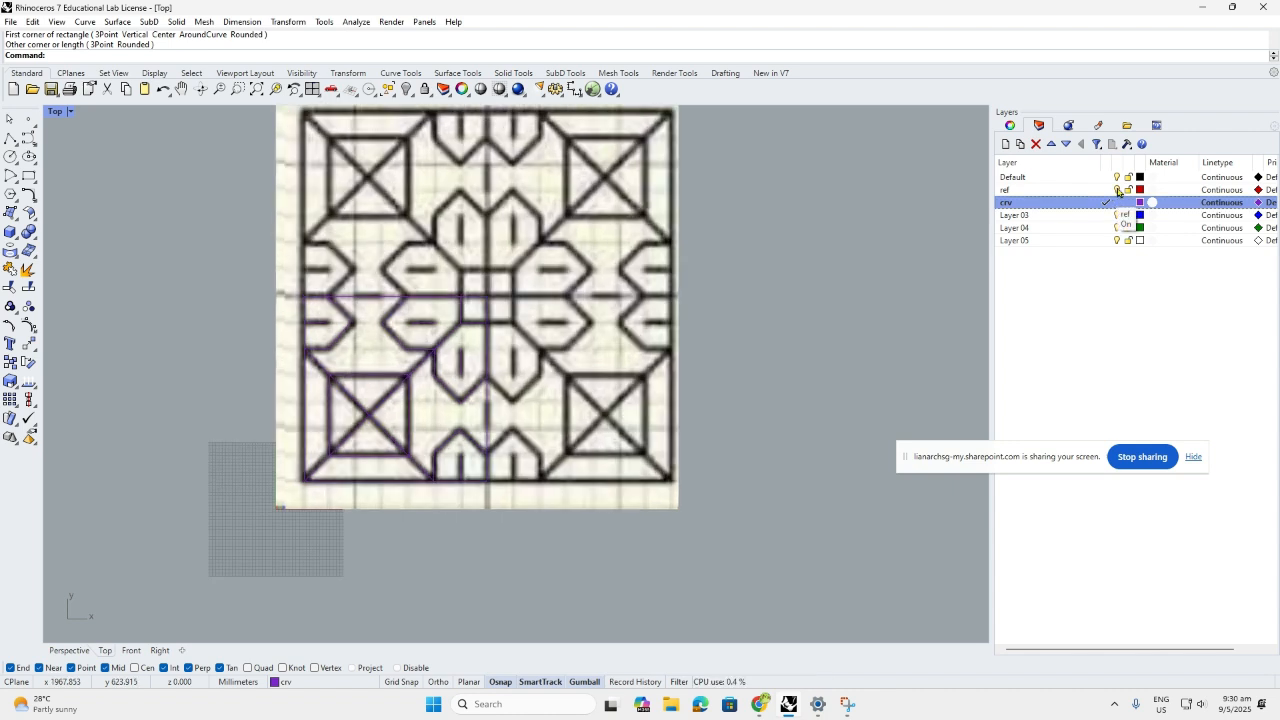
Toggle the ref layer's visibility several times to compare the tracing with the image
click(1117, 190)
click(1117, 190)
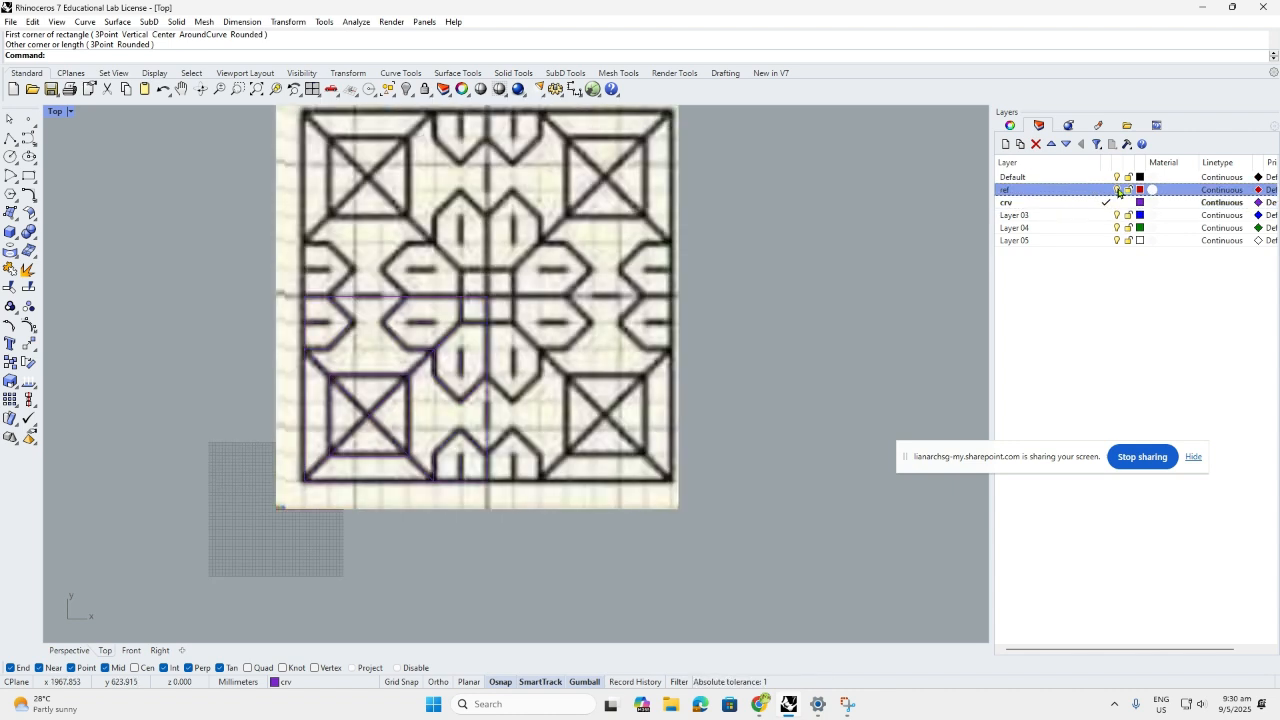
click(1117, 190)
click(1117, 190)
click(1117, 190)
Lock the ref layer and hide its reference image
click(1117, 190)
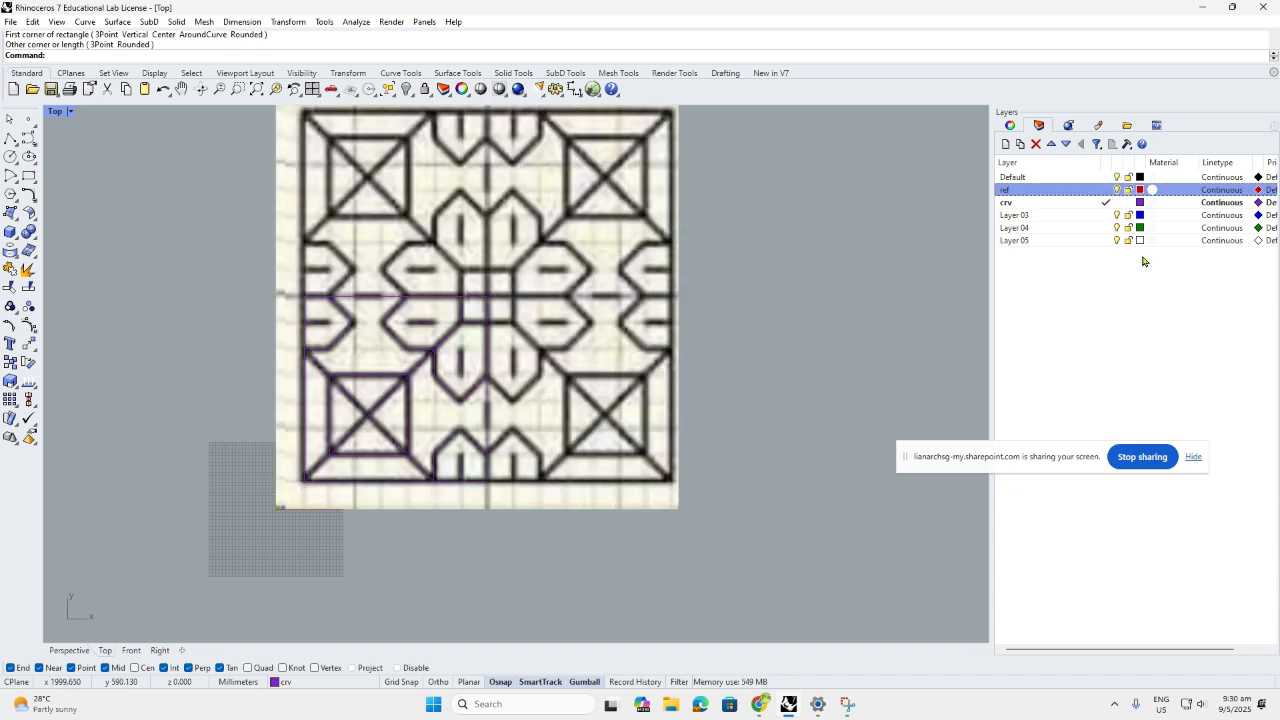
click(1128, 190)
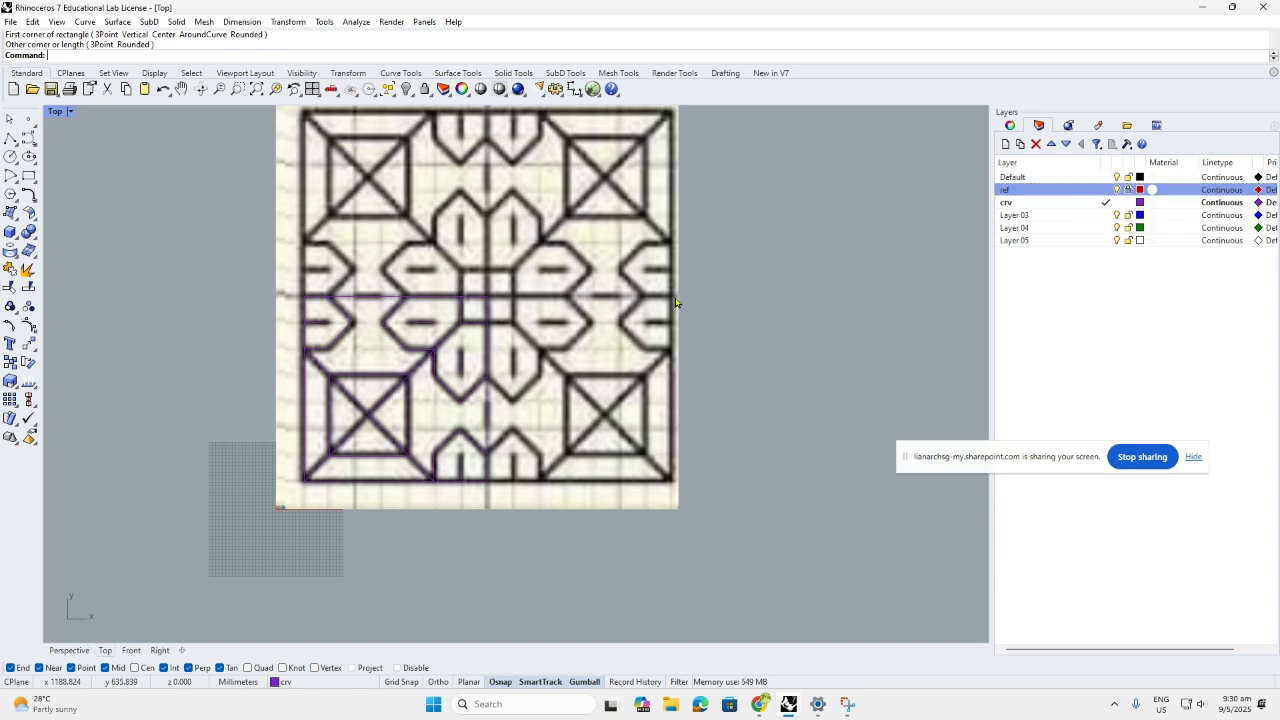
click(1117, 190)
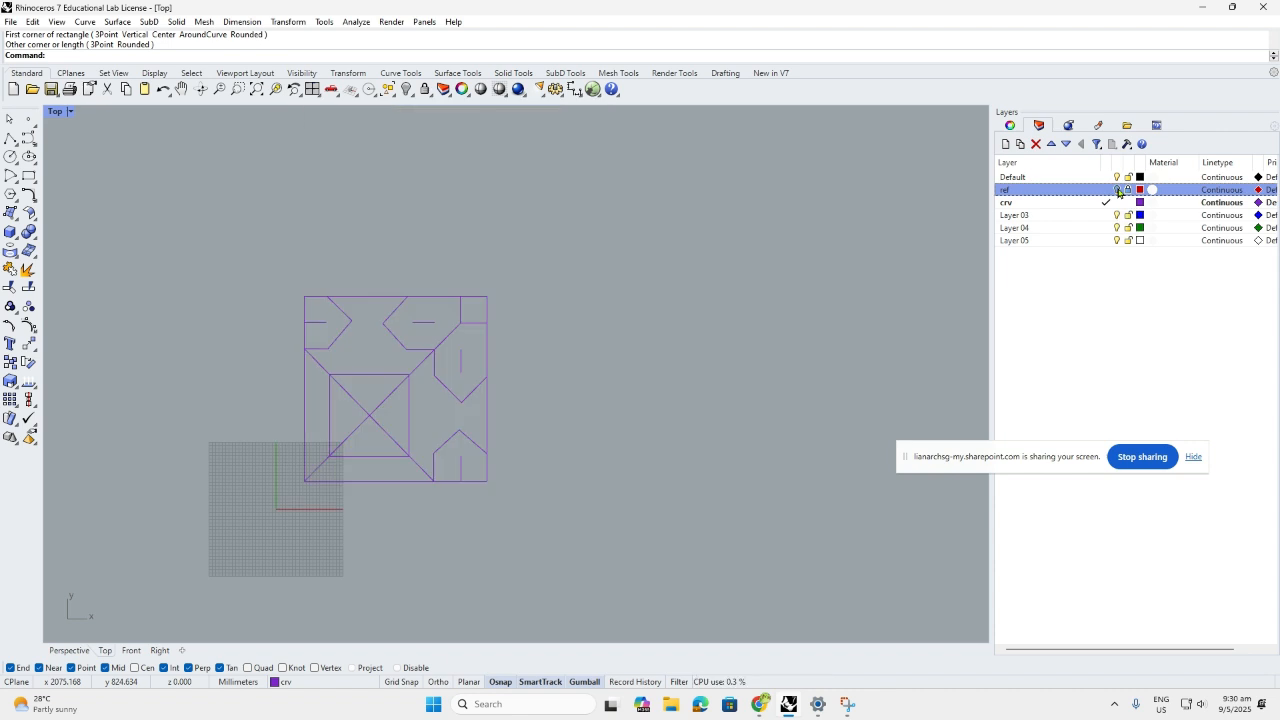
Window-select all 14 traced quarter-tile curves
scroll(392, 379, up, 5)
scroll(205, 284, down, 3)
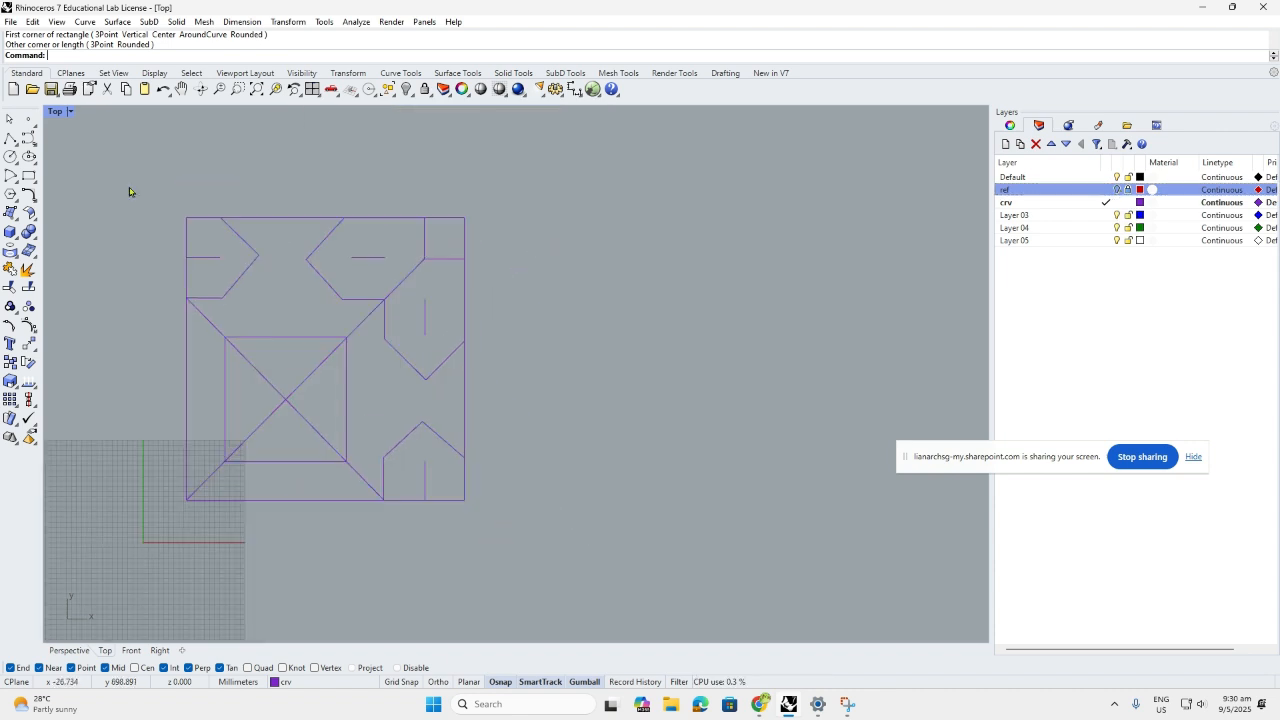
drag(129, 184, 523, 547)
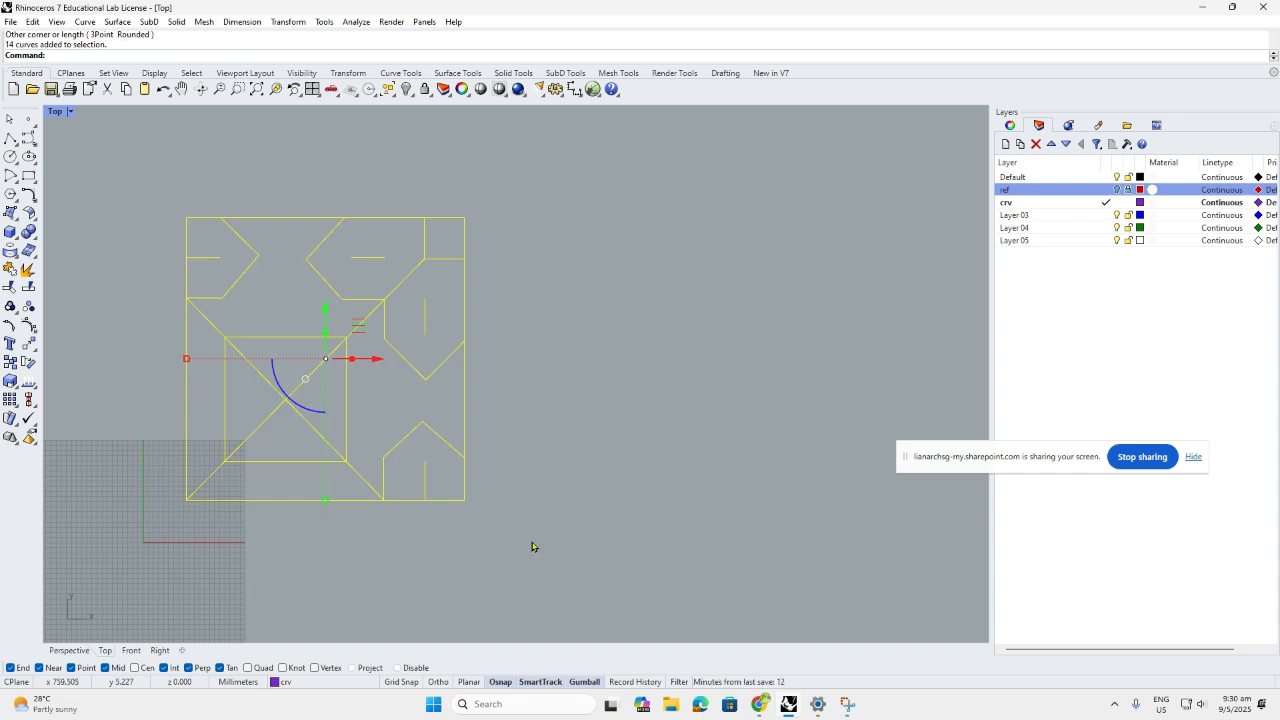
Mirror the quarter across its right edge to make the lower half
text(mi)
key(Return)
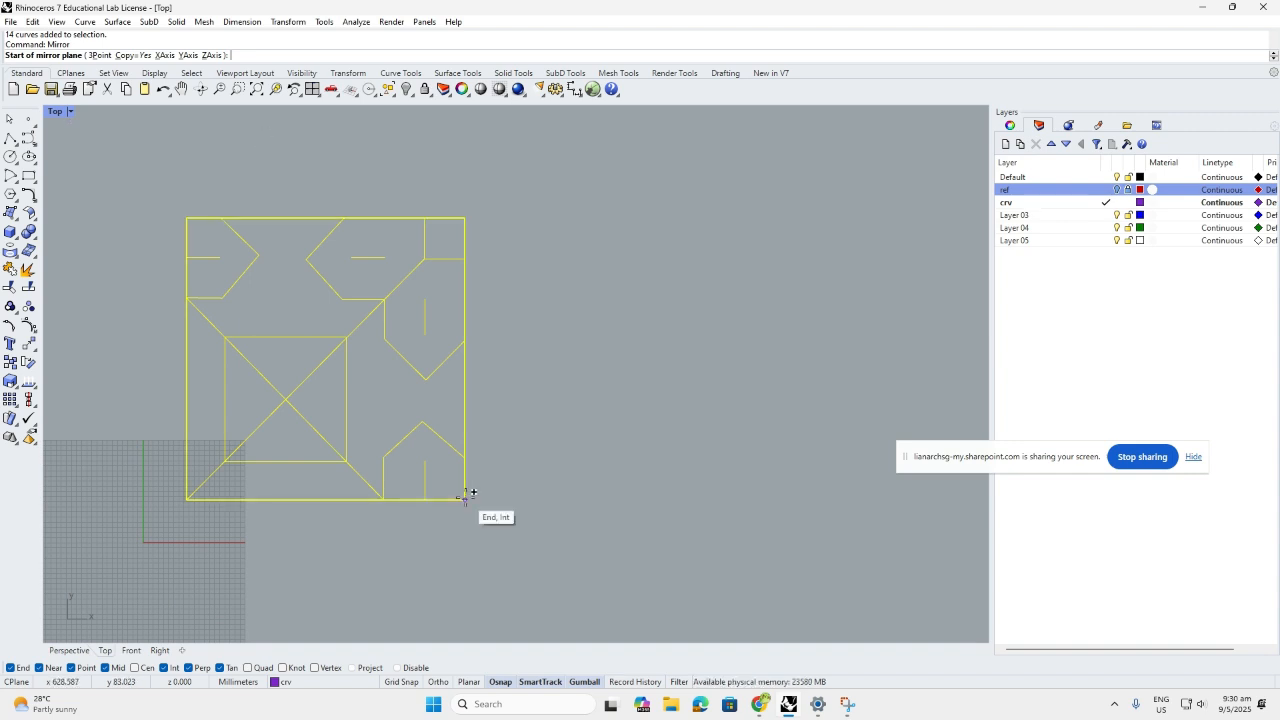
click(464, 497)
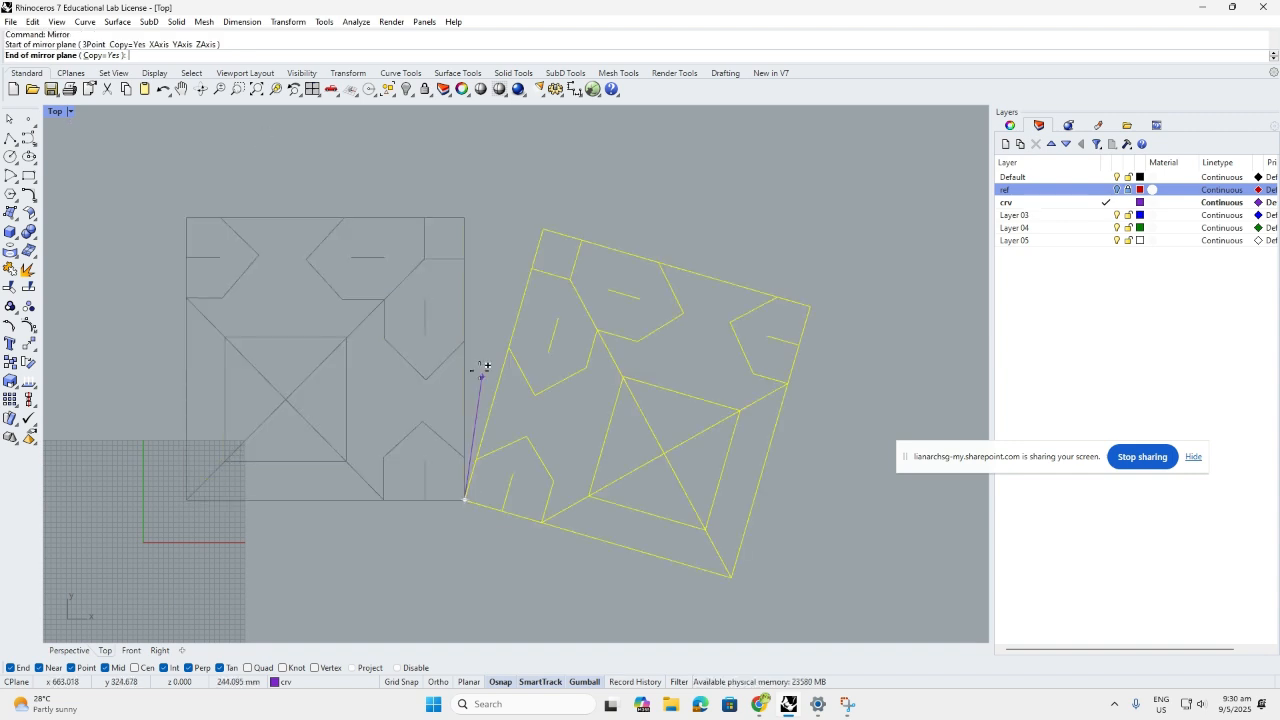
click(466, 222)
scroll(595, 477, down, 3)
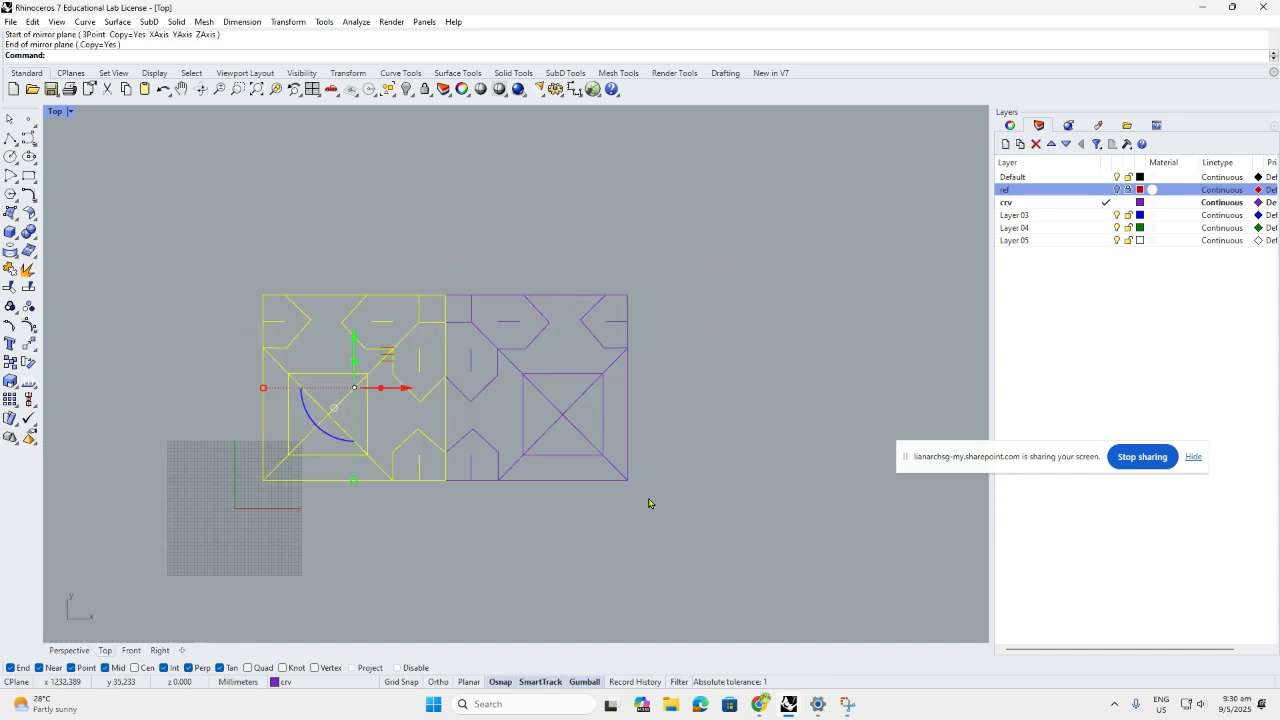
Select both halves and mirror them across the top edge
click(651, 502)
drag(691, 504, 242, 278)
key(Return)
click(263, 294)
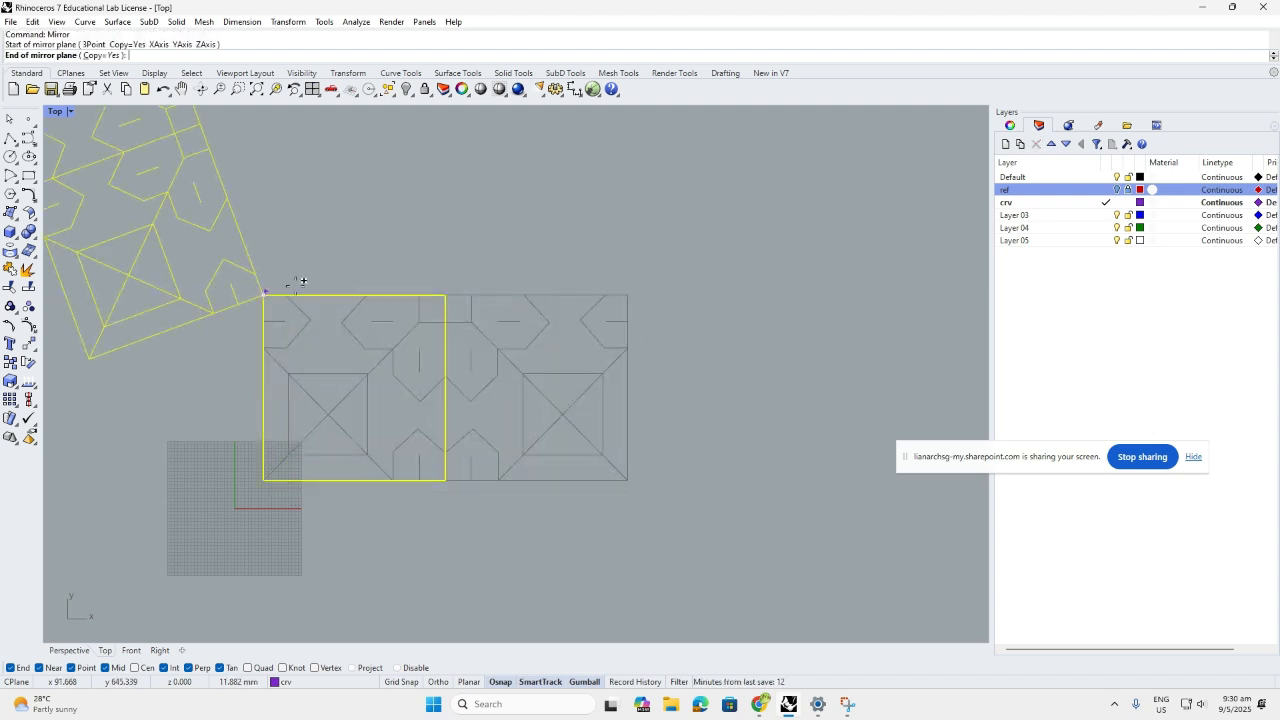
click(628, 296)
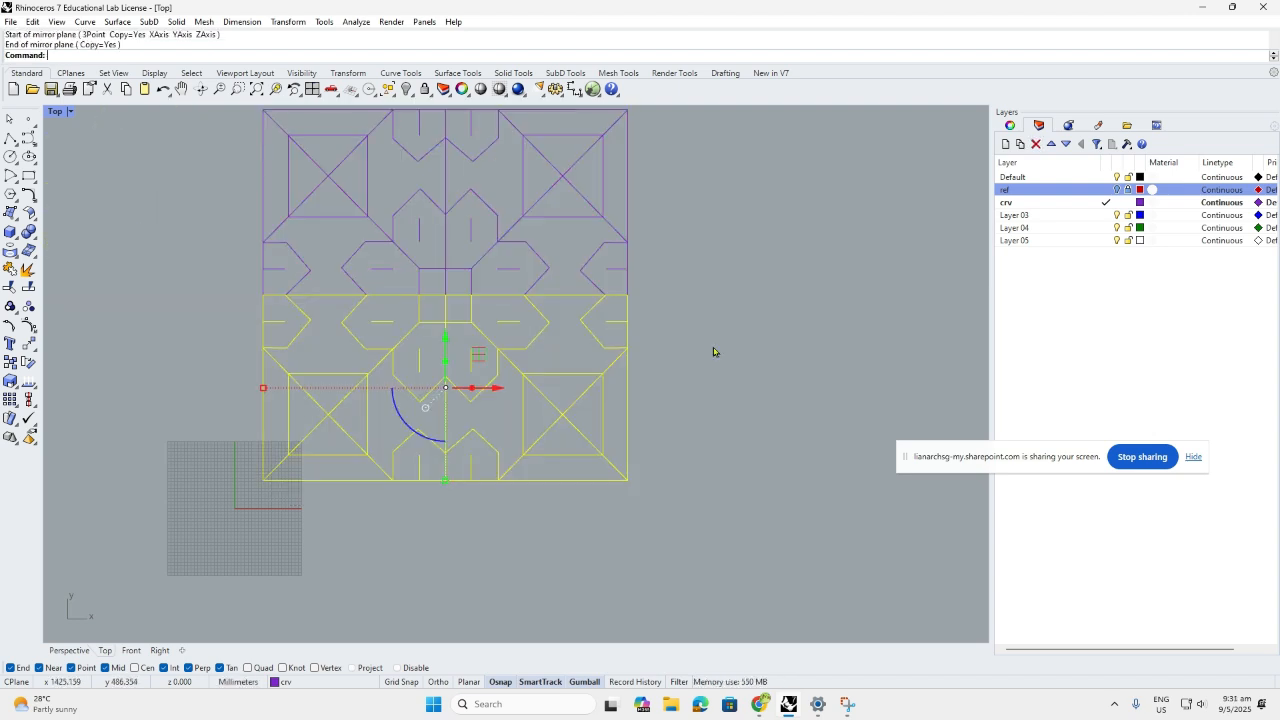
Hide the ref layer's picture and crossing-select the right half of the tile curves
click(713, 351)
click(1117, 190)
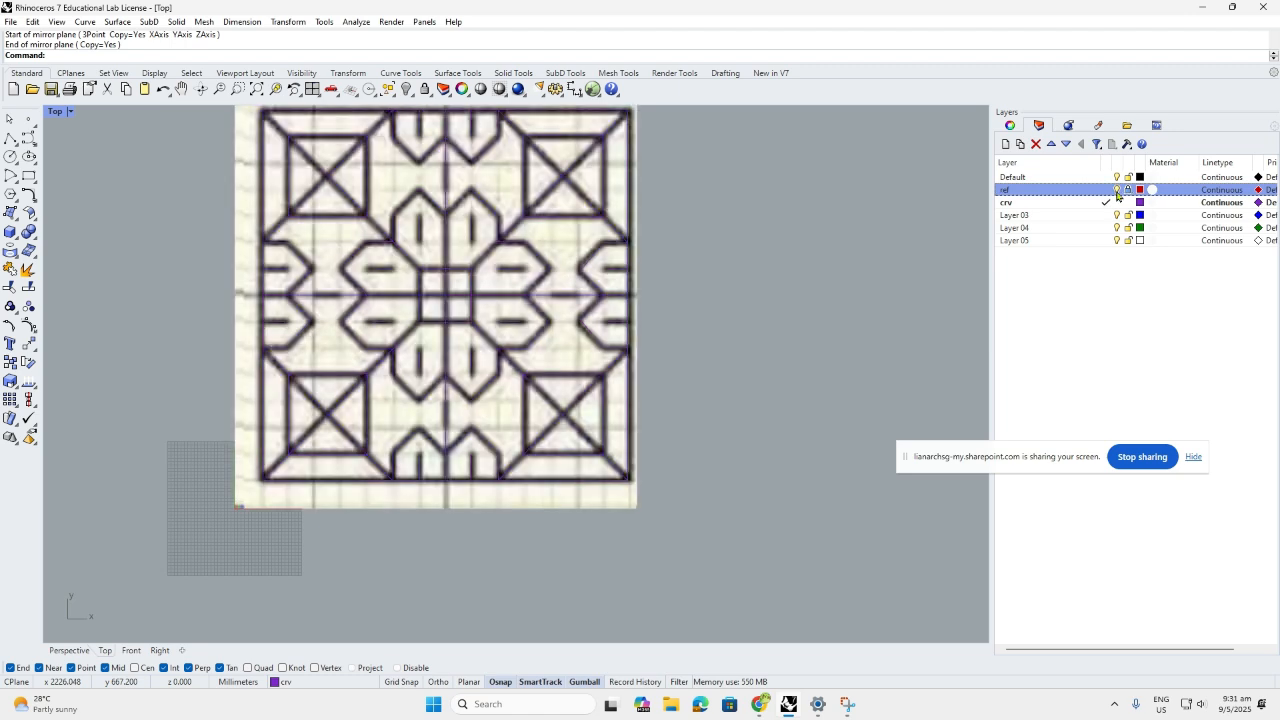
click(1117, 190)
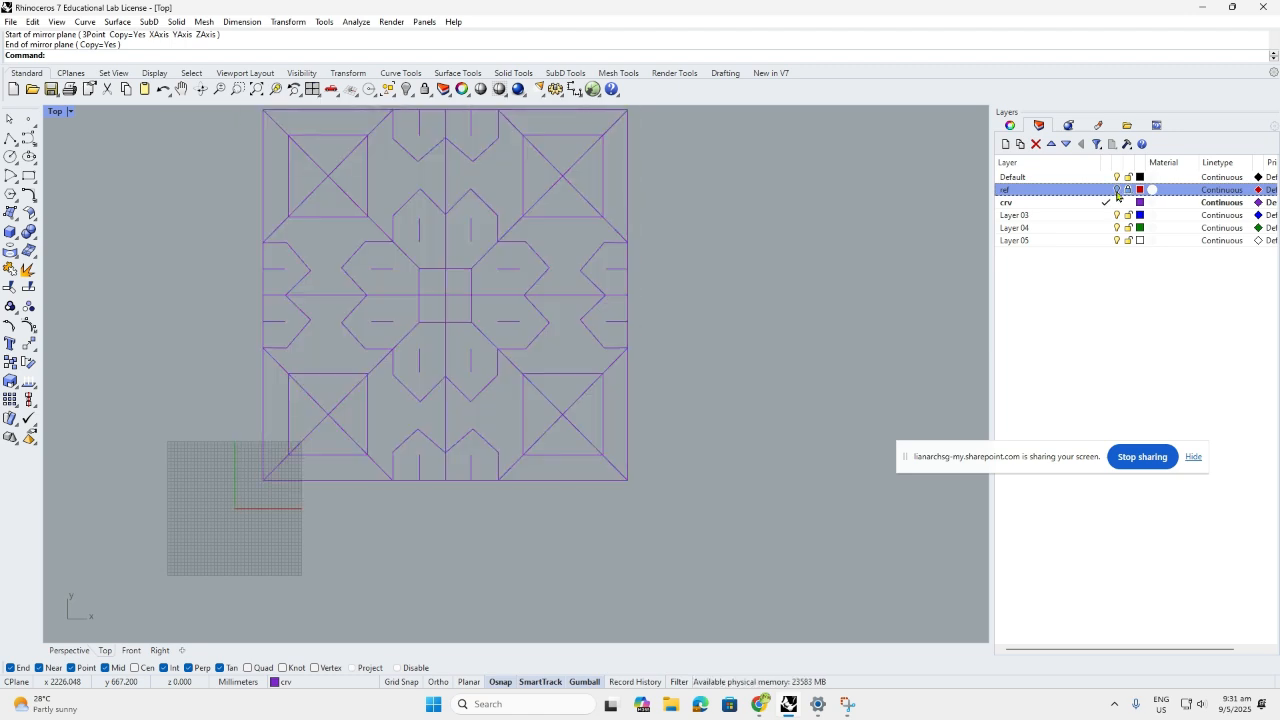
click(1117, 190)
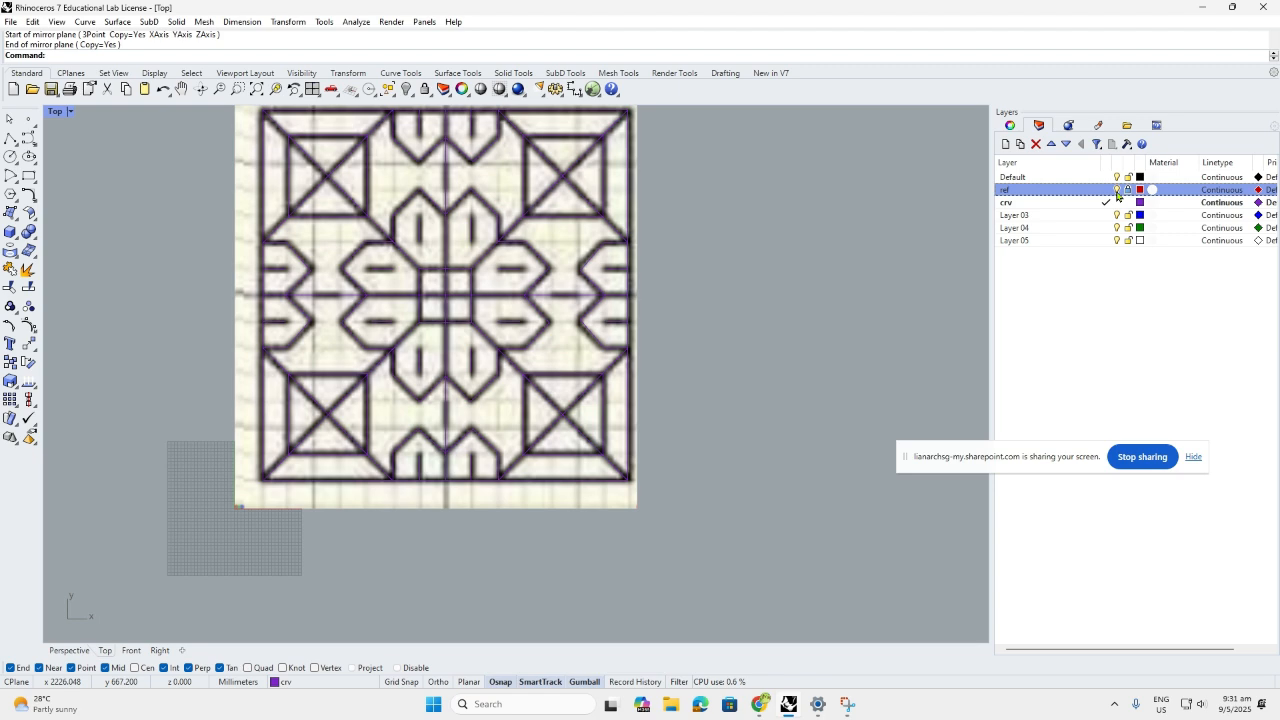
click(1117, 190)
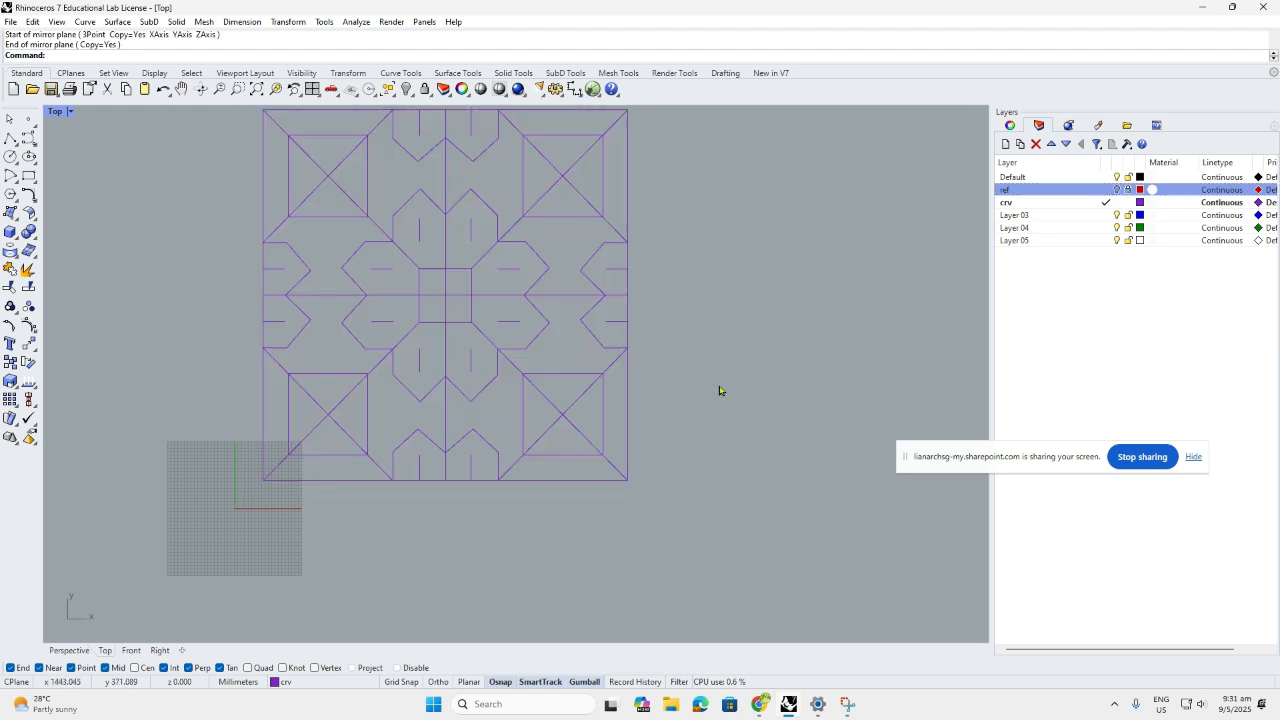
key(ctrl+z)
click(1118, 190)
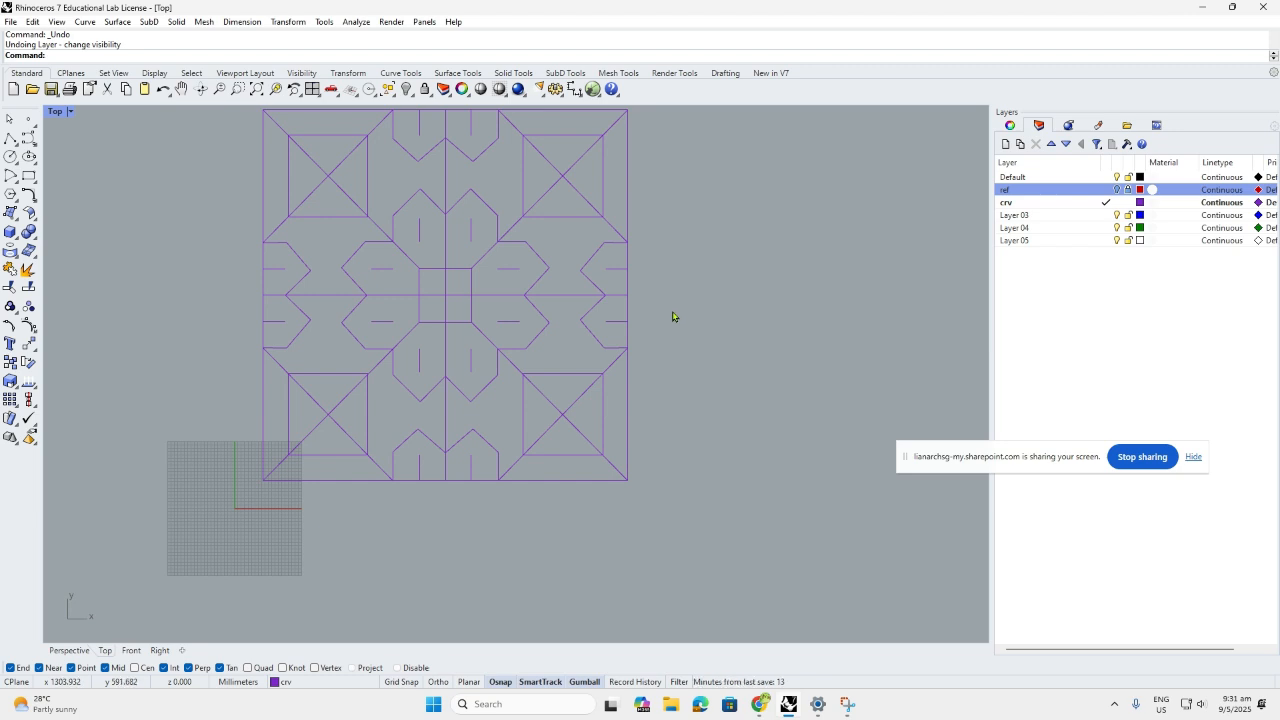
scroll(683, 491, down, 1)
drag(711, 503, 502, 148)
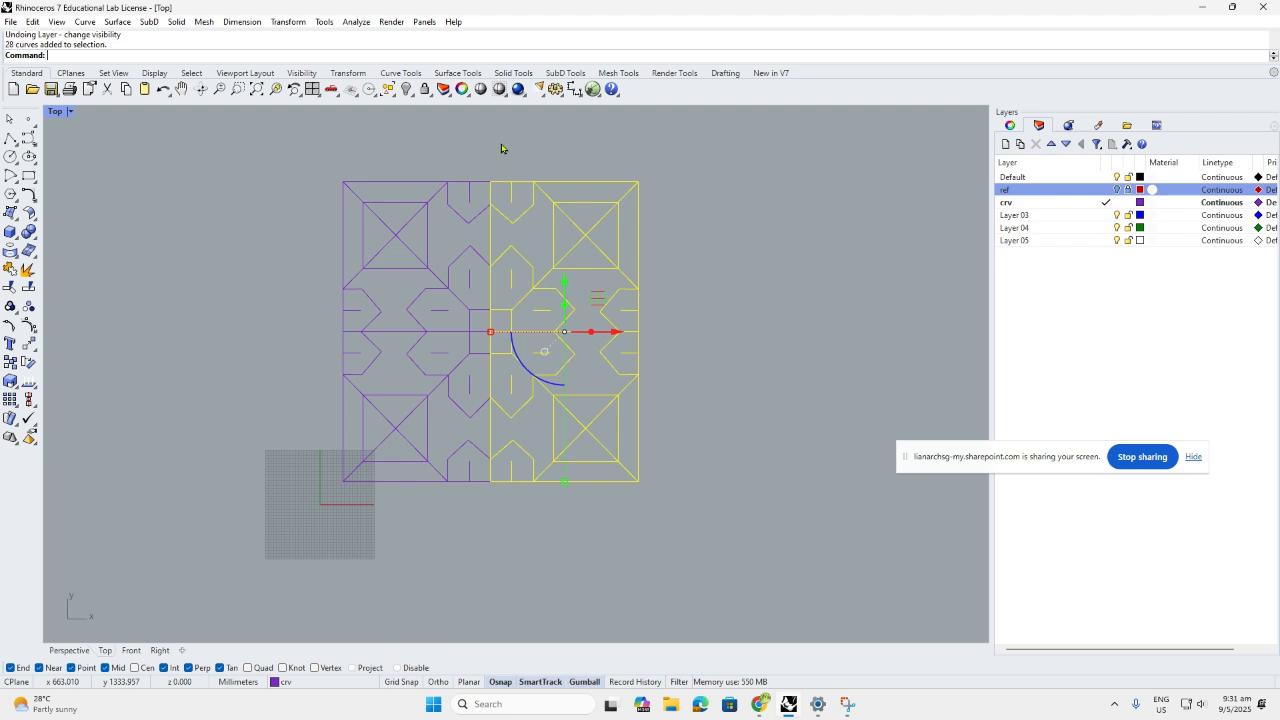
Delete the right-half curves, then the upper-half curves, leaving the lower-left quarter
key(Delete)
drag(510, 317, 335, 171)
key(Delete)
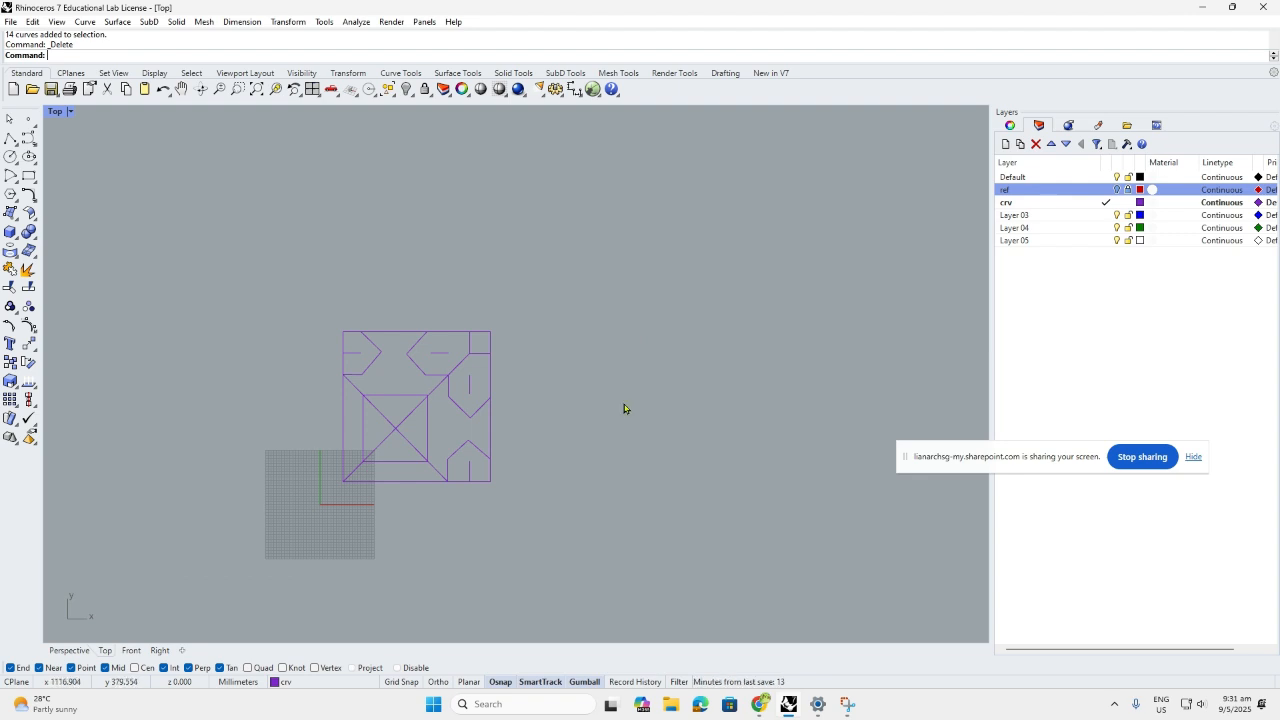
scroll(387, 450, up, 4)
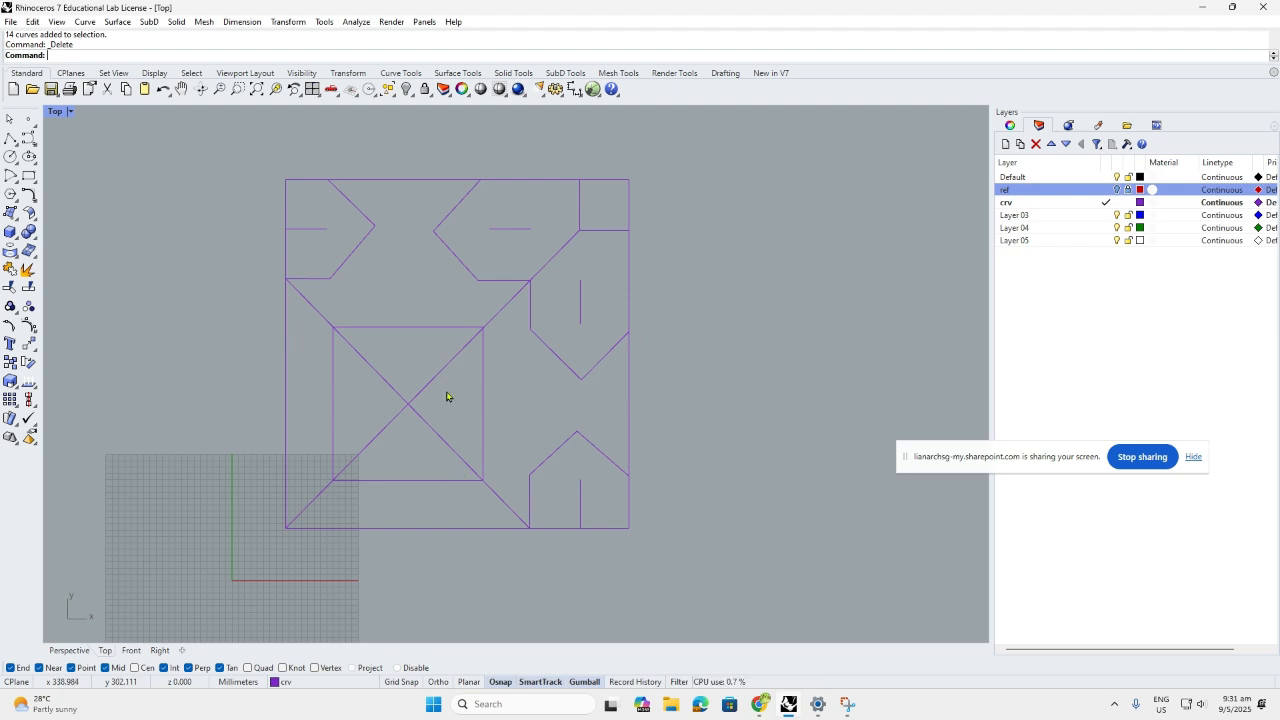
text(Offset)
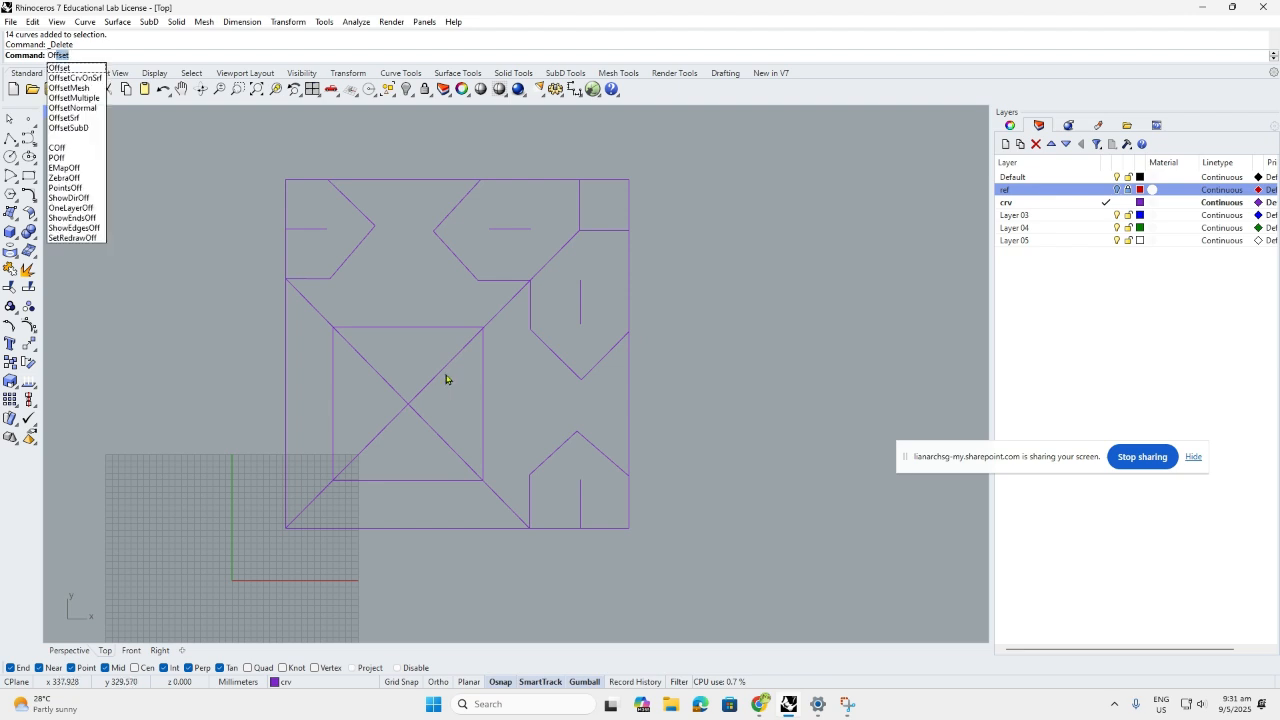
Start an Offset on the rising lower-left to upper-right diagonal line
key(Down)
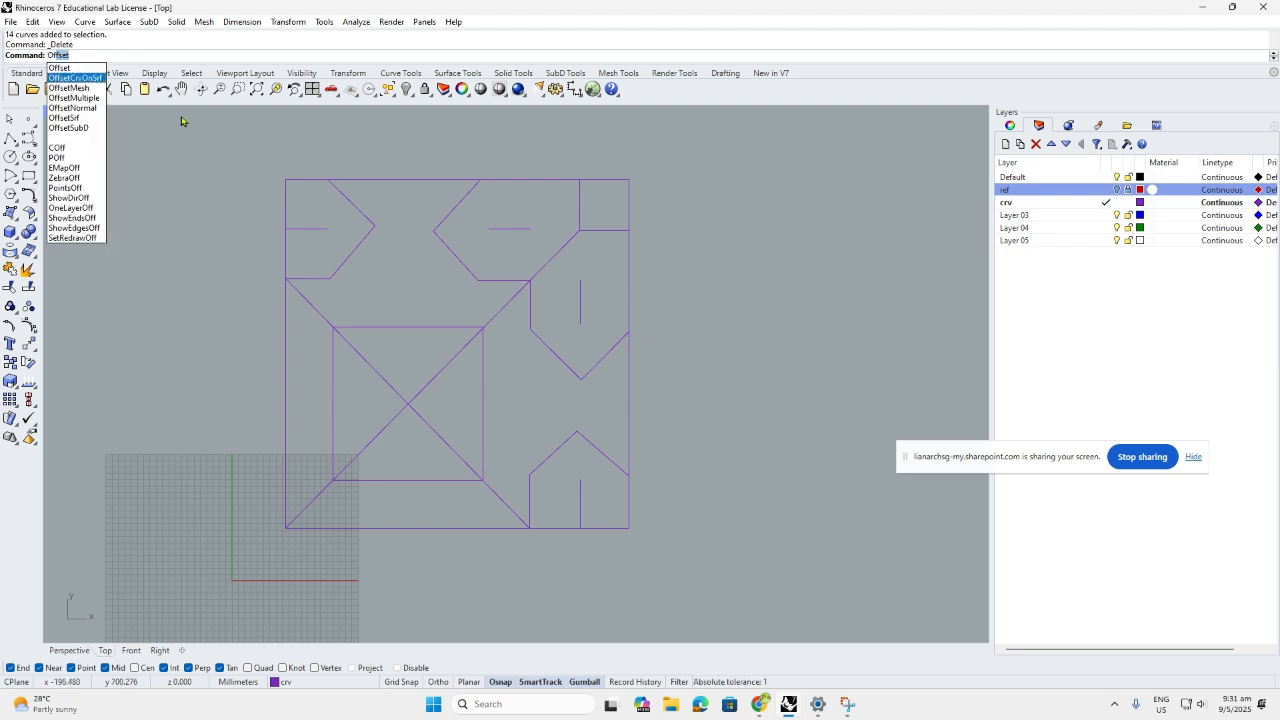
key(Return)
key(Return)
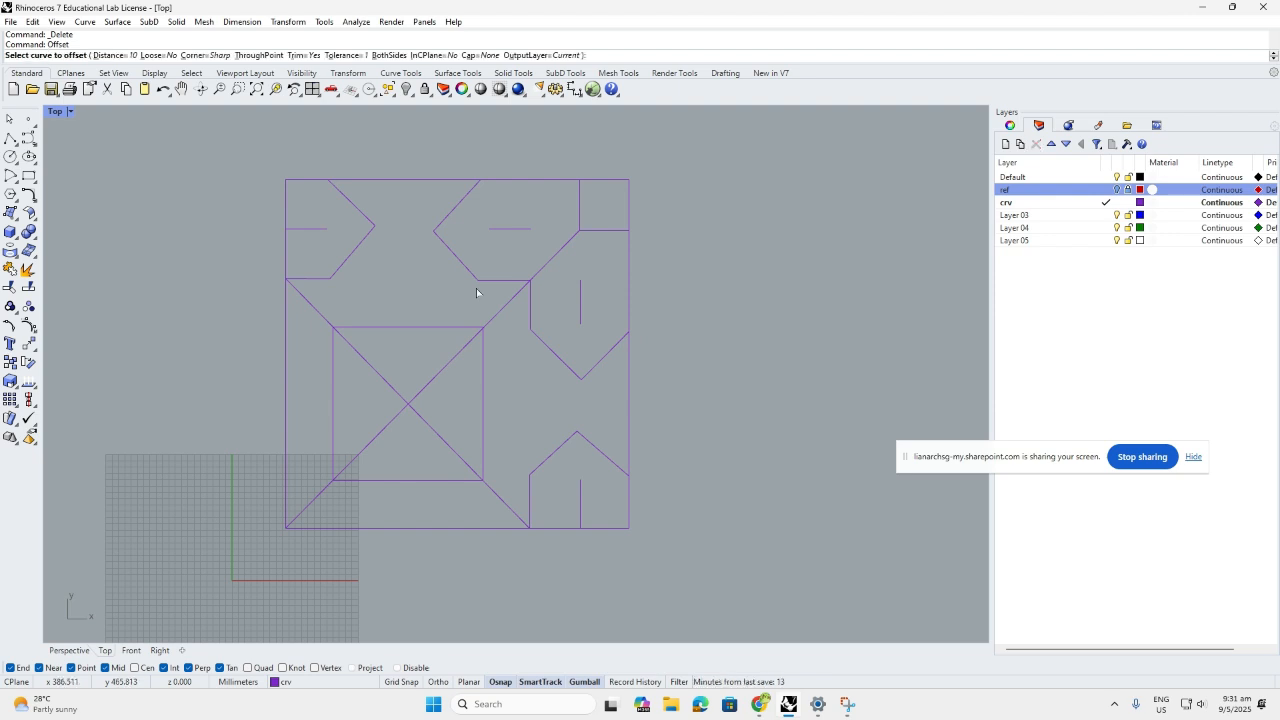
click(371, 441)
scroll(337, 406, up, 4)
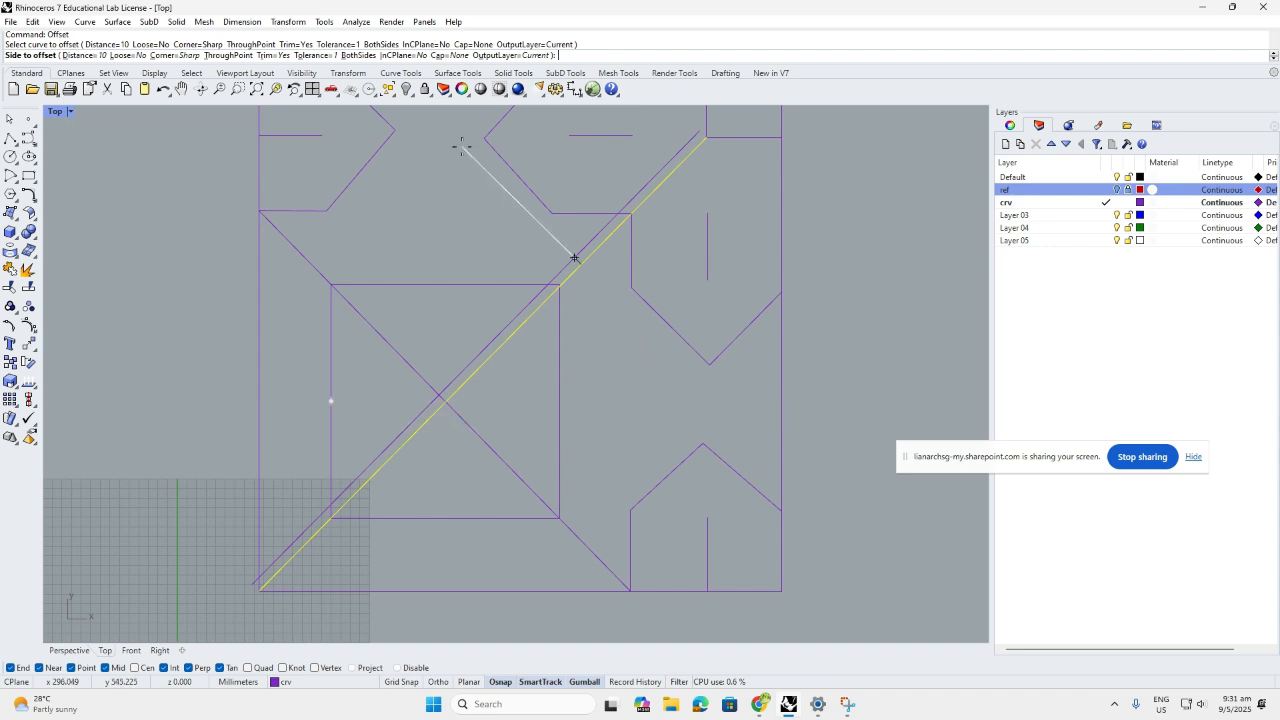
Set the offset to BothSides with a distance of 10, previewing the parallel lines
click(358, 55)
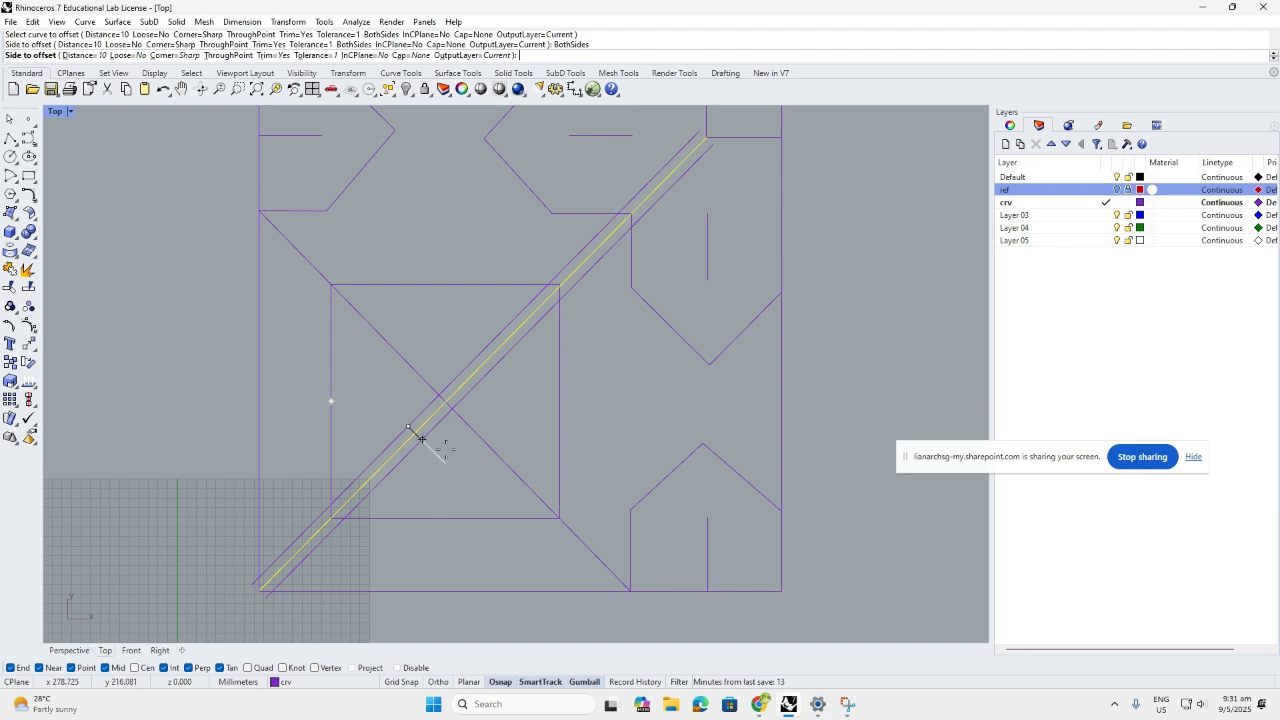
click(86, 55)
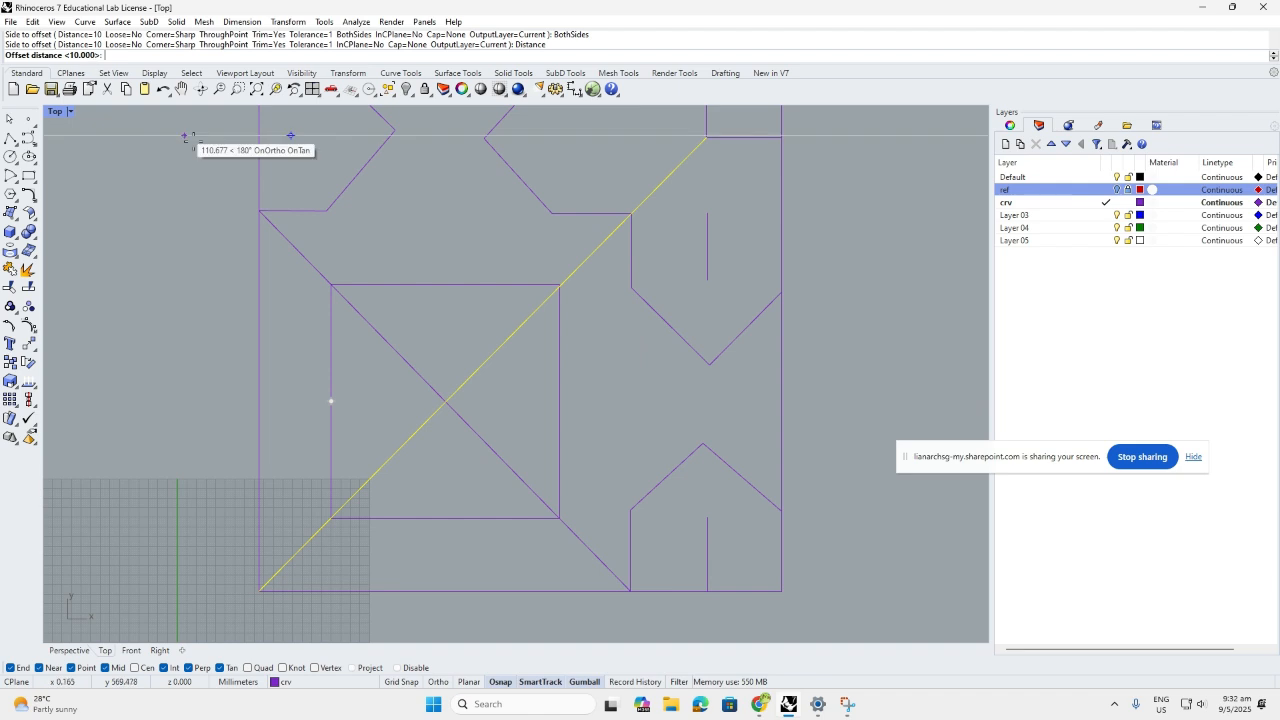
text(15)
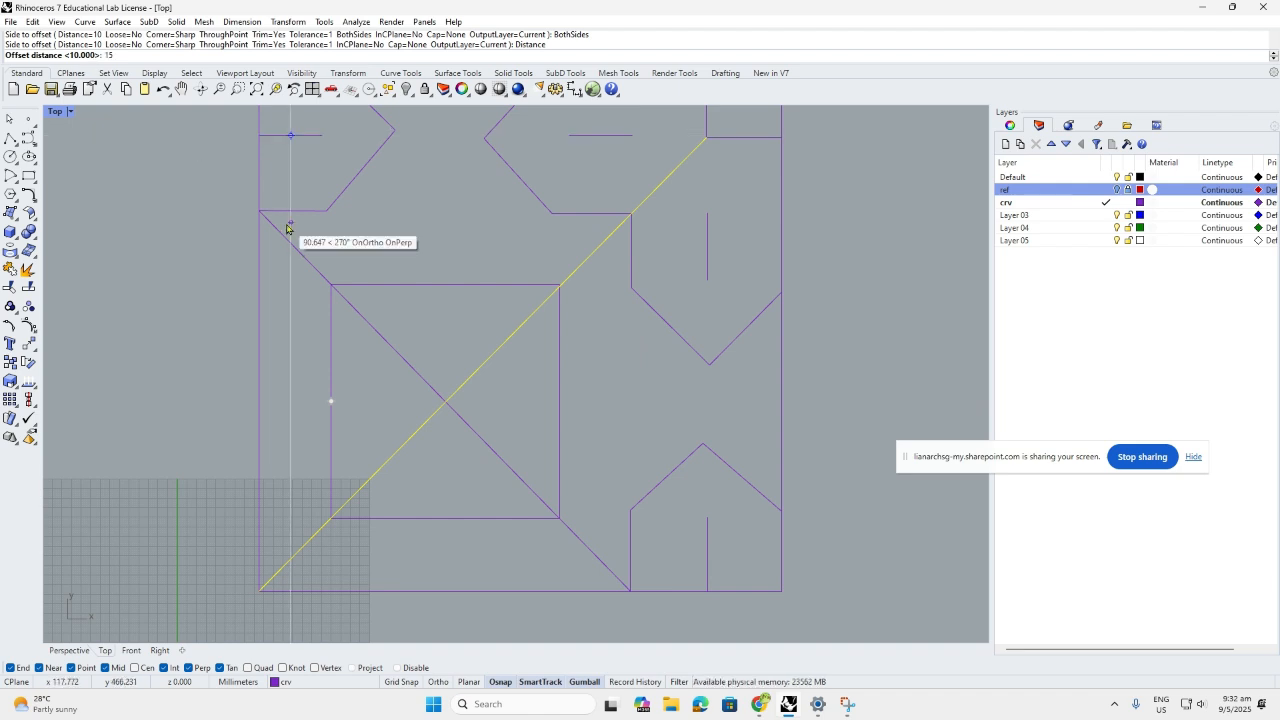
key(Return)
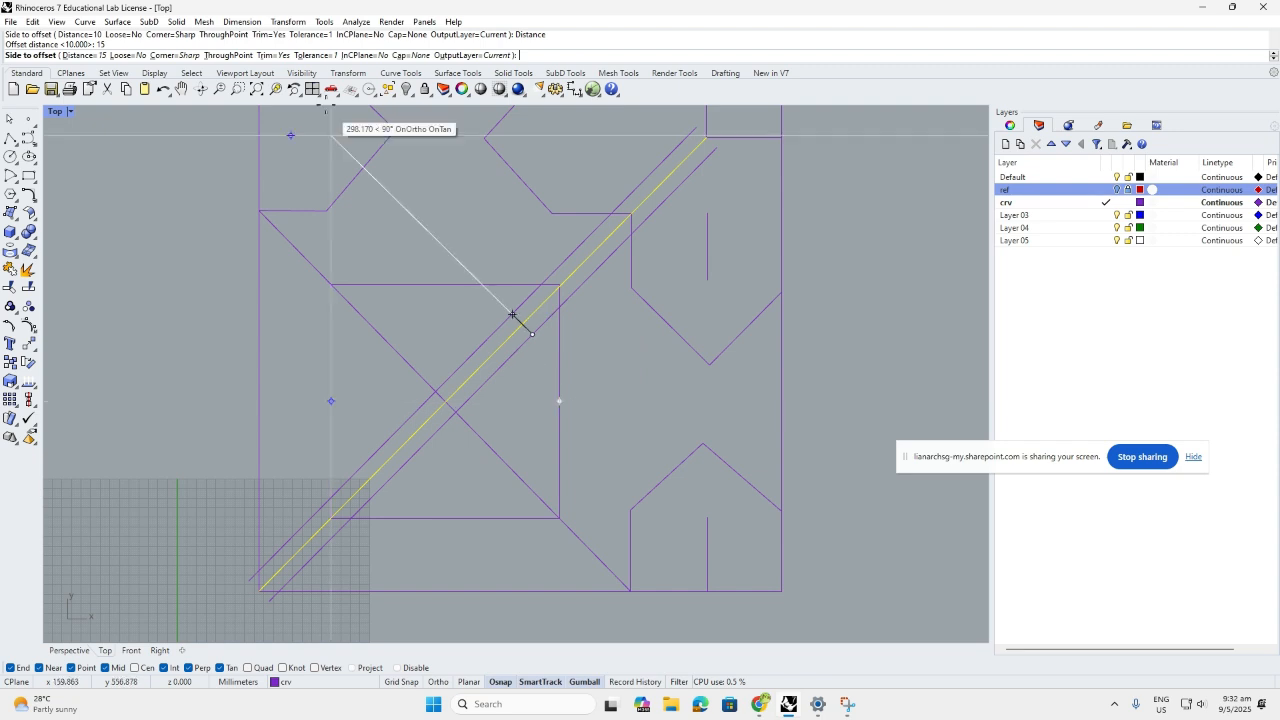
click(228, 55)
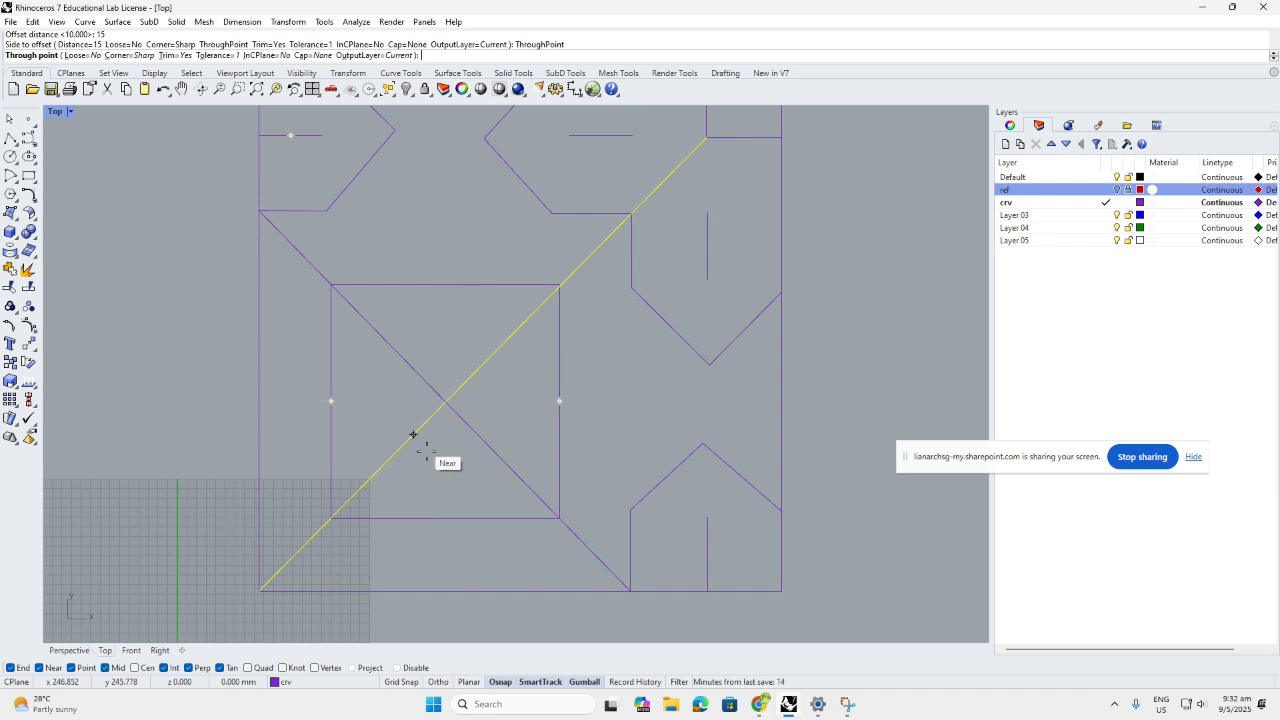
scroll(413, 434, up, 2)
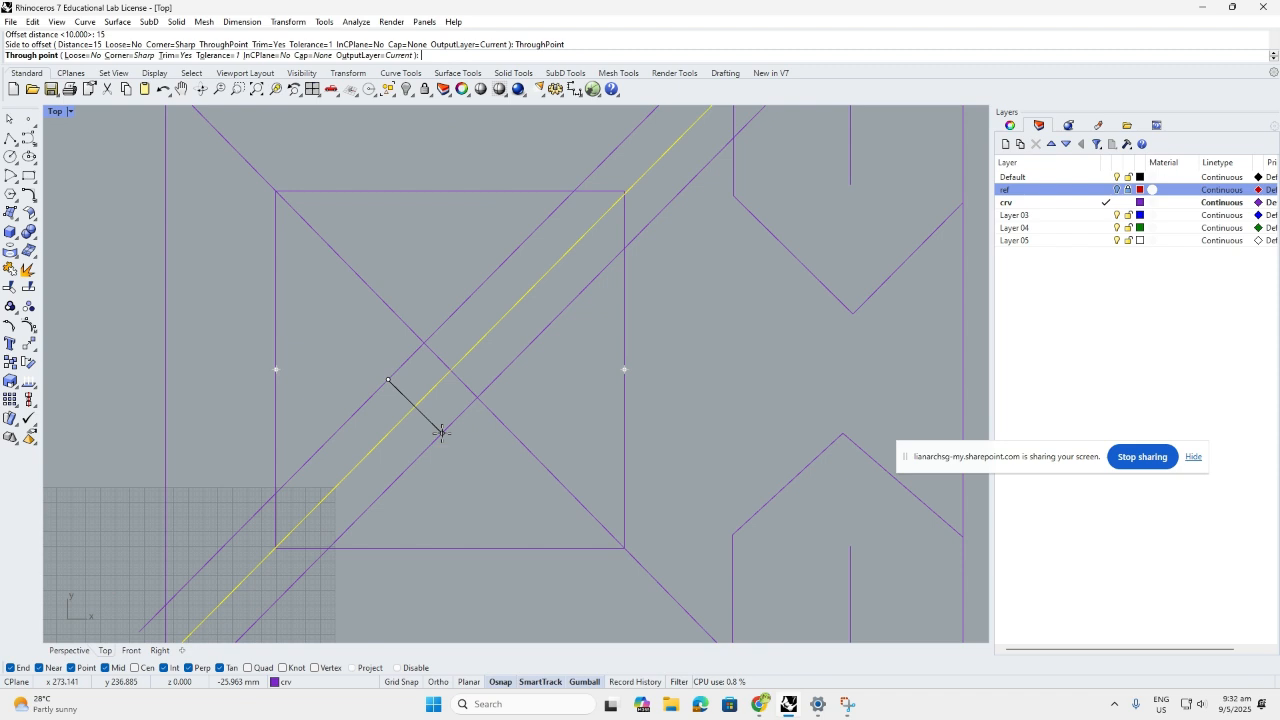
text(10)
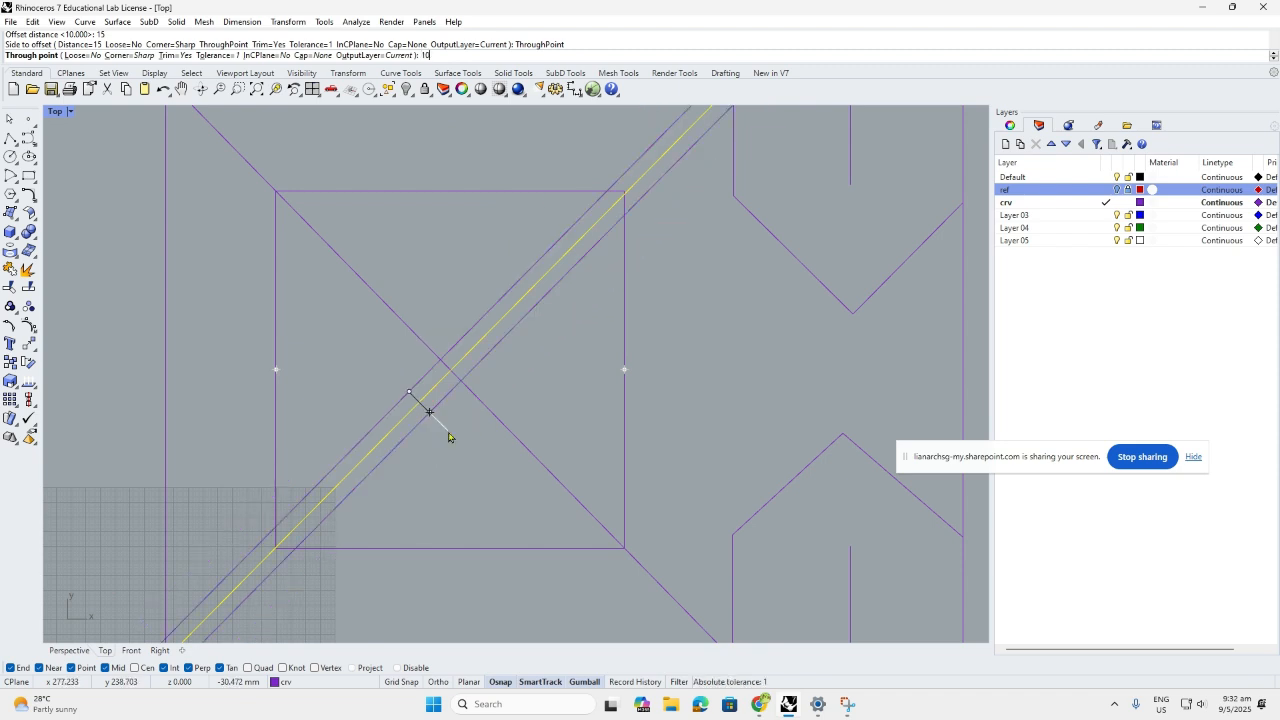
key(Return)
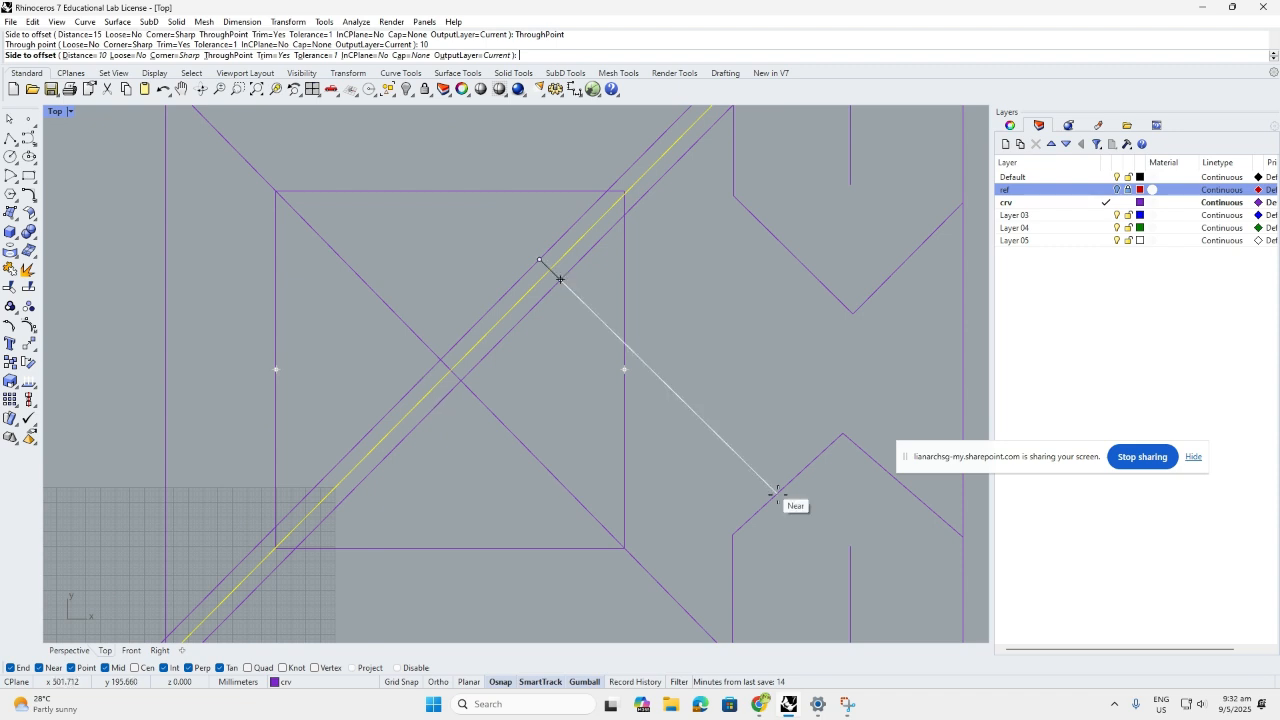
scroll(700, 343, down, 3)
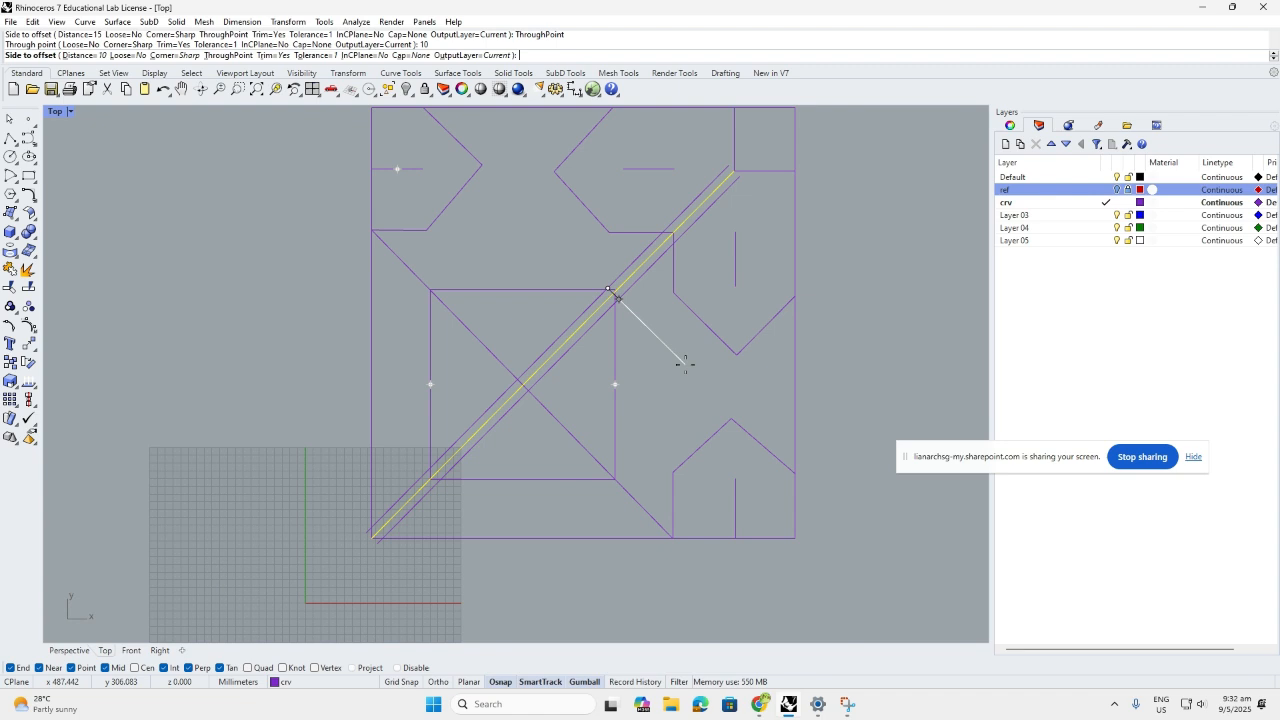
Place the rising diagonal's offsets, then offset the falling diagonal on both sides
click(685, 363)
key(Return)
click(577, 436)
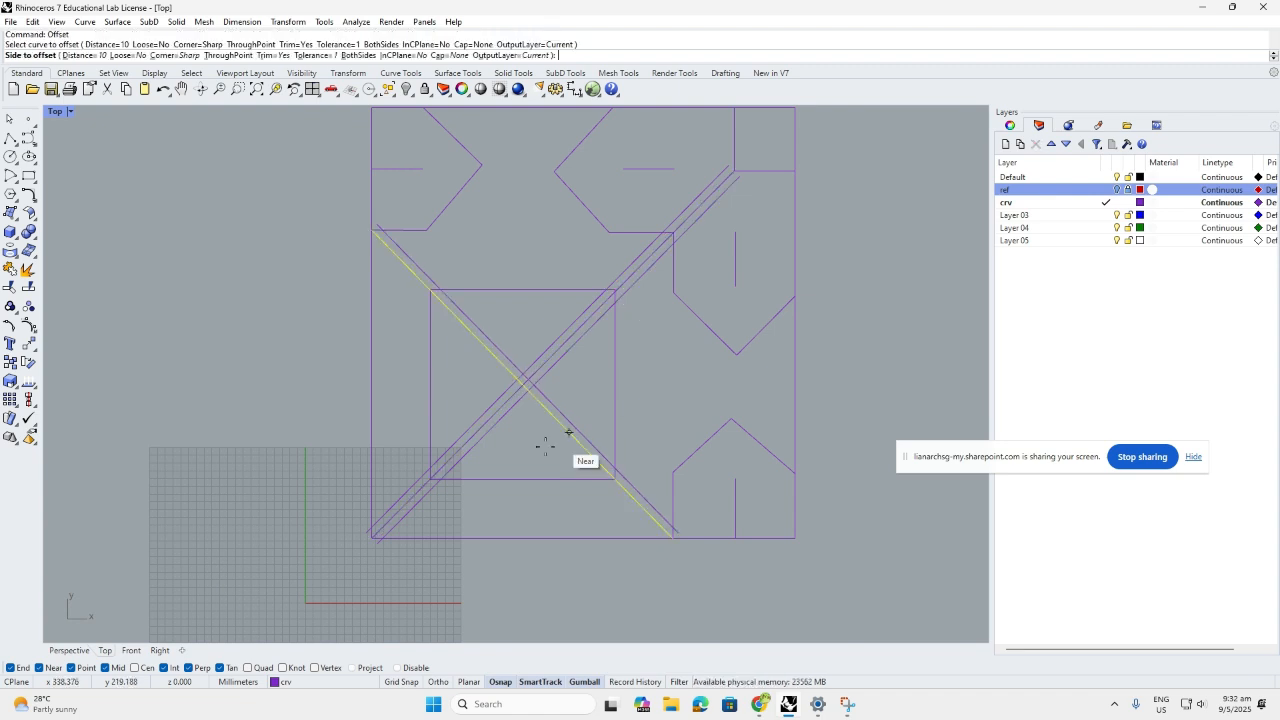
text(b)
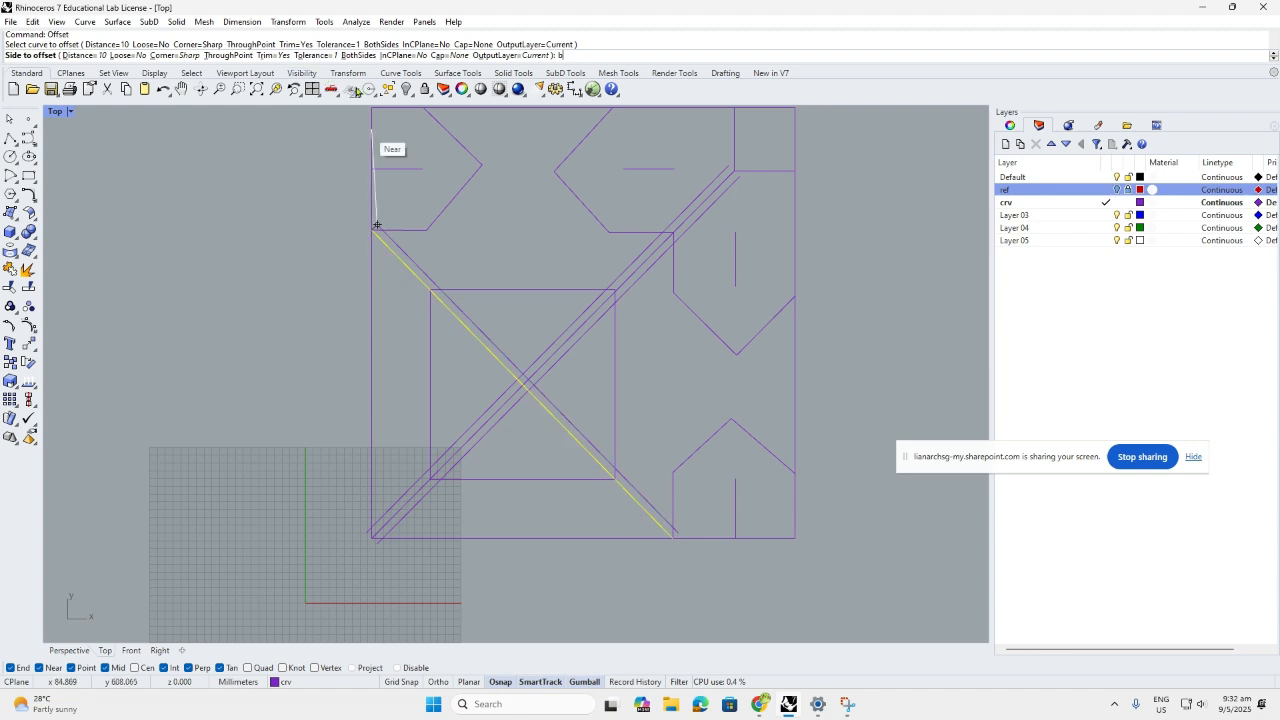
key(Return)
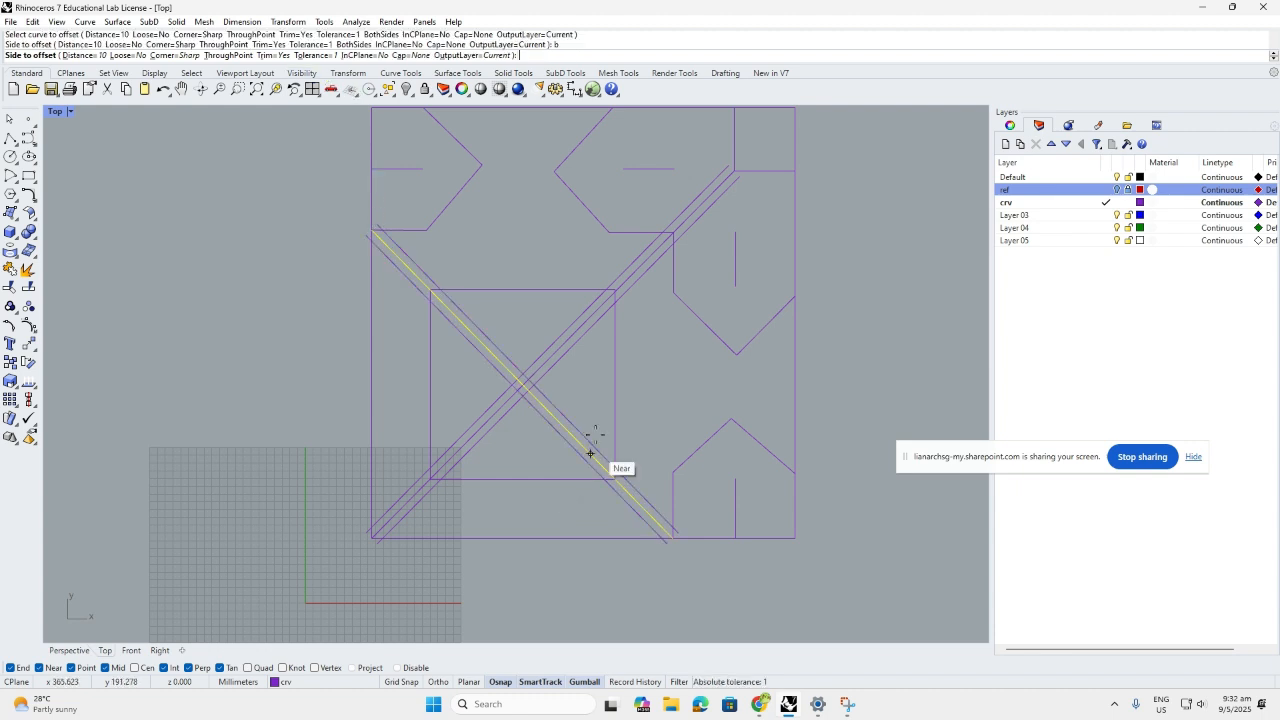
click(590, 453)
Offset the central square 10 mm on both sides
right_click(605, 407)
click(613, 402)
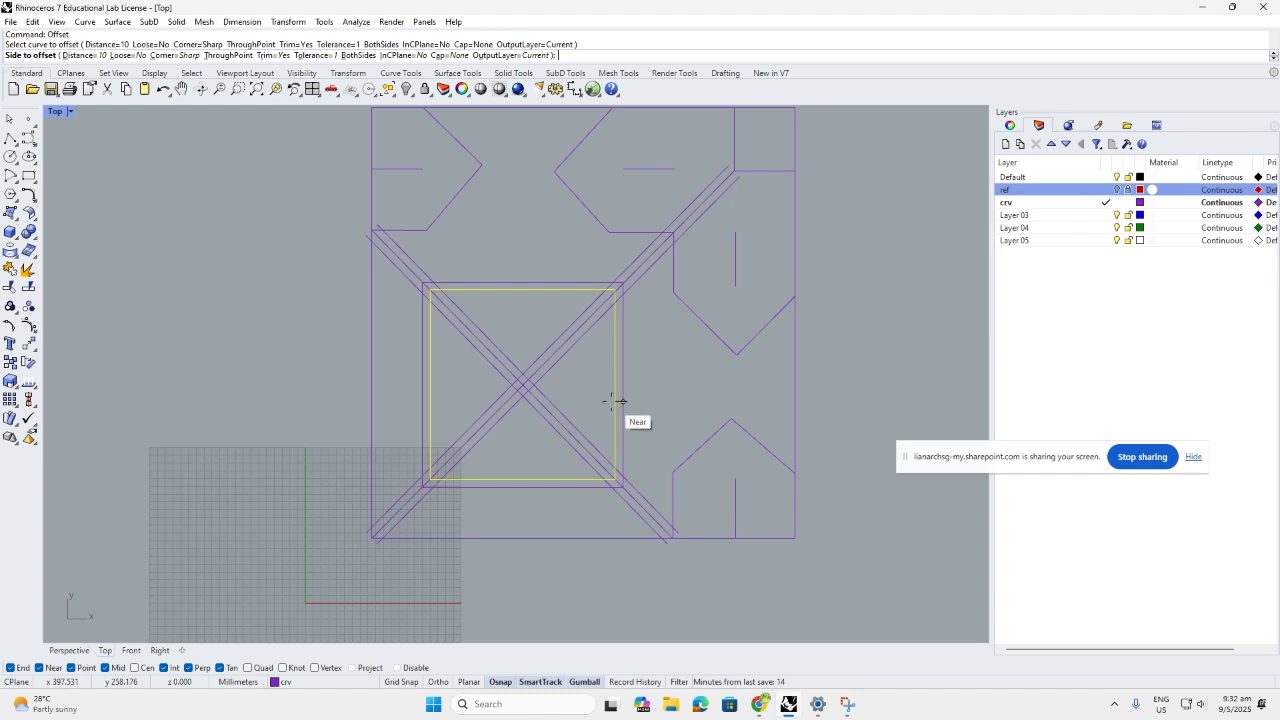
text(b)
key(Return)
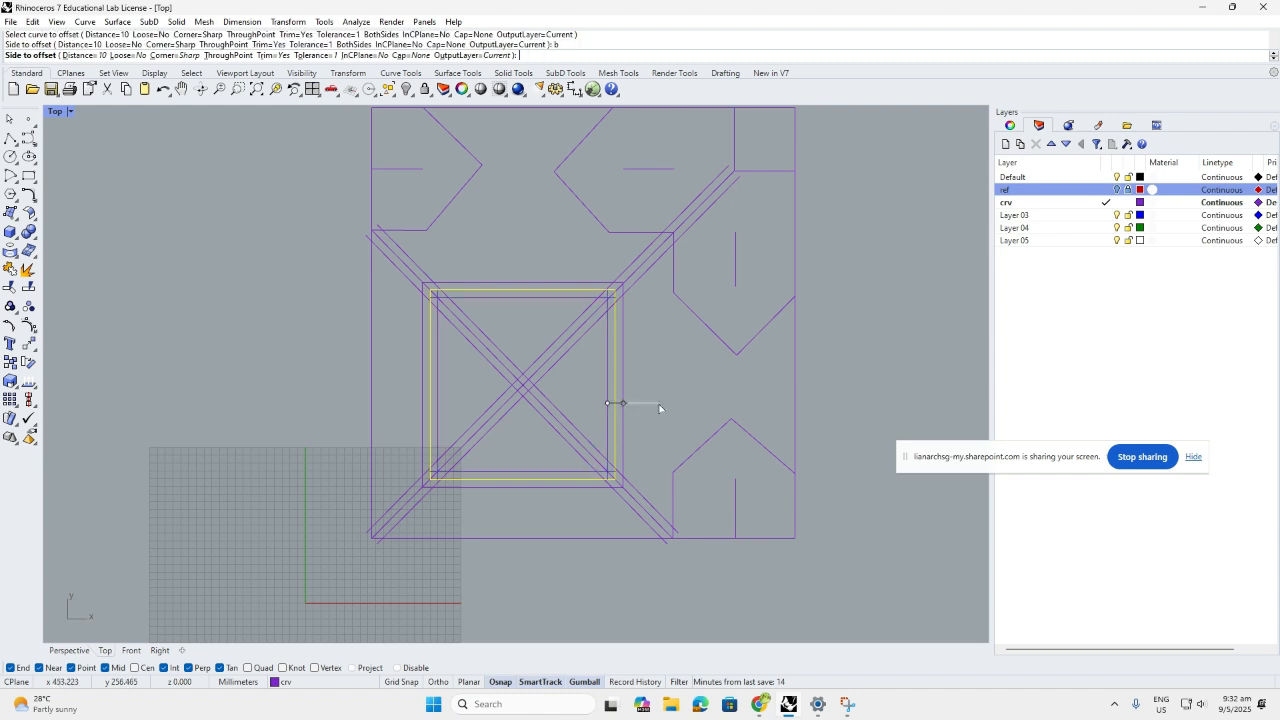
click(659, 407)
Offset the lower-right pointed shape on both sides
key(Return)
click(702, 437)
text(b)
key(Return)
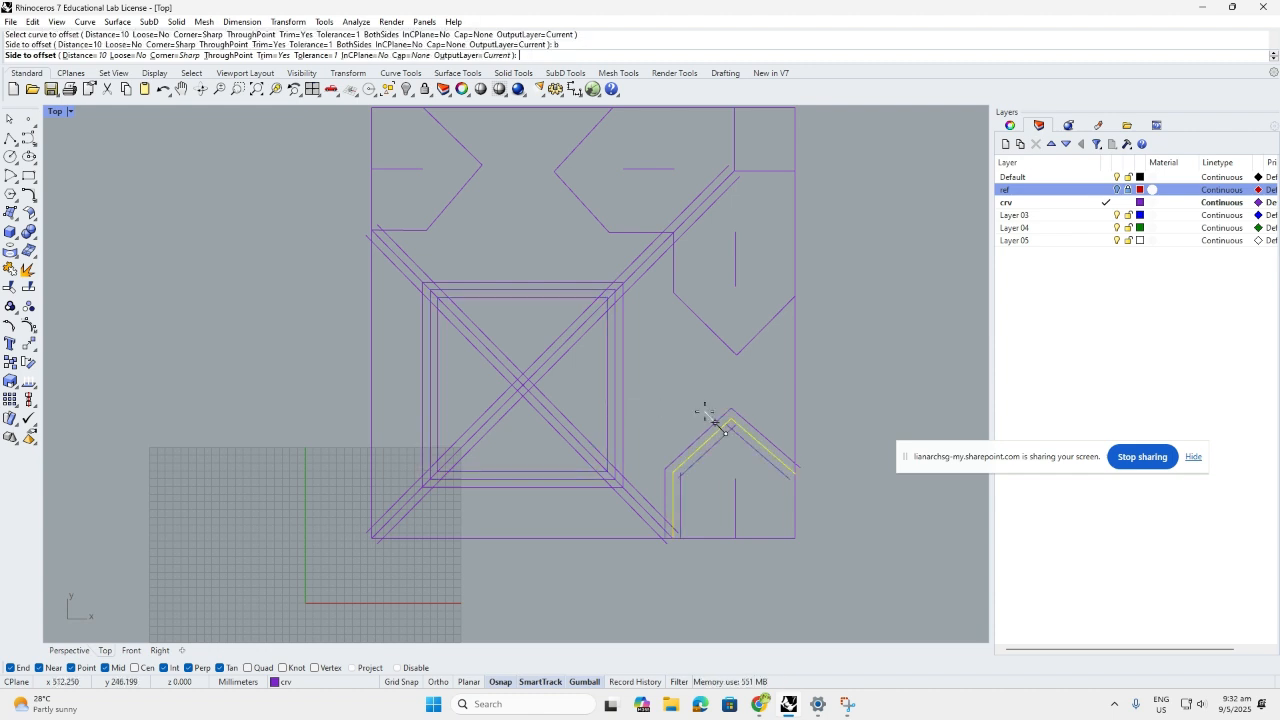
click(706, 414)
Offset the short vertical line on both sides
key(Return)
click(735, 489)
text(b)
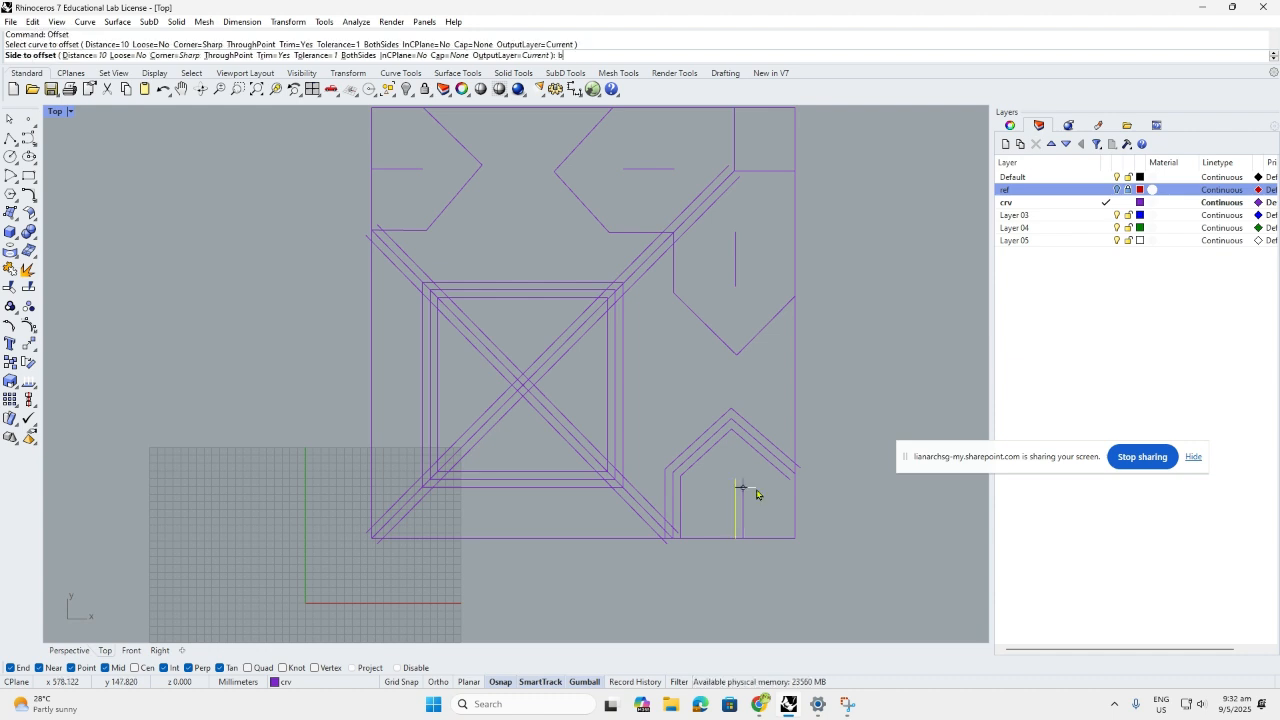
key(Return)
click(738, 487)
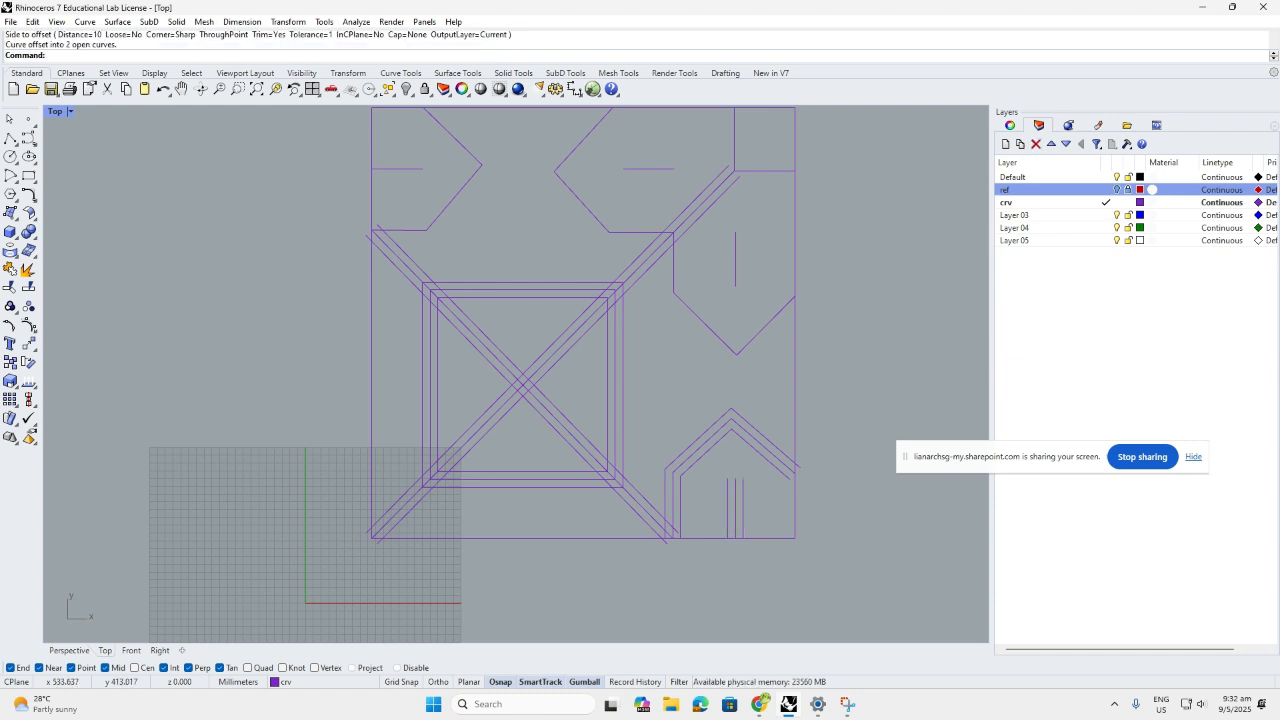